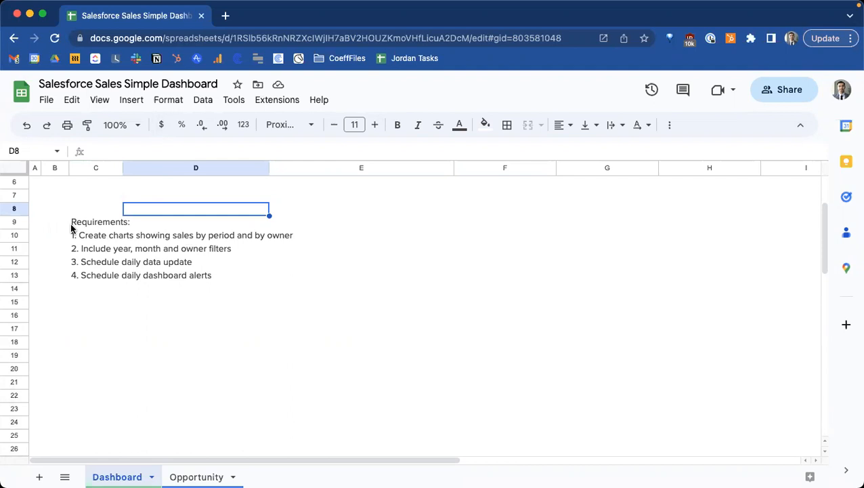
# - Review the four dashboard requirements listed in cells C10 to C13 of the Dashboard sheet
pyautogui.click(71, 226)
pyautogui.moveTo(83, 237); pyautogui.dragTo(309, 278)
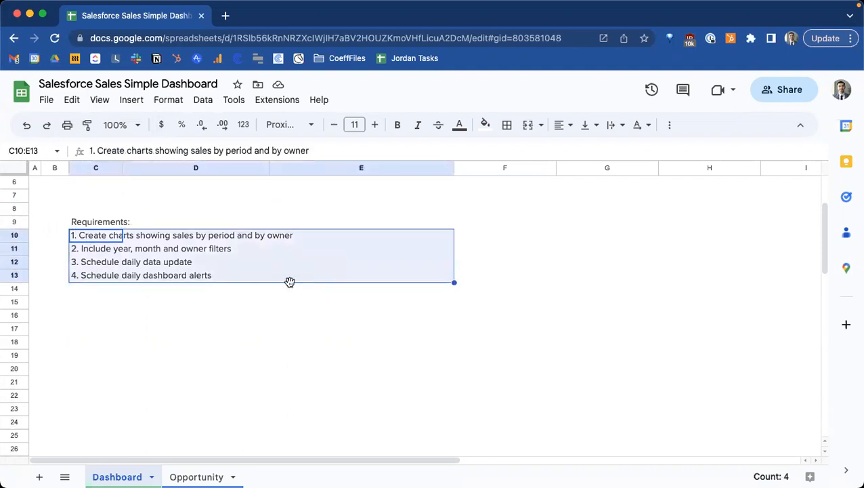
pyautogui.scroll(1, 271, 271)
pyautogui.click(101, 250)
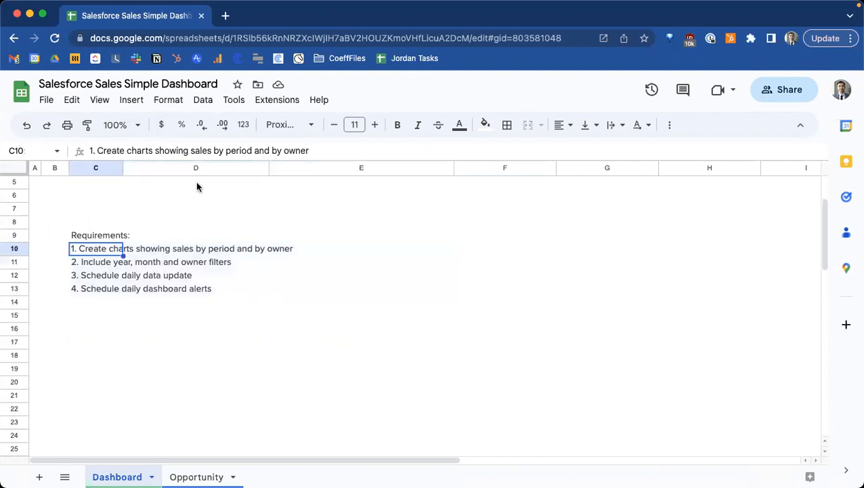
pyautogui.moveTo(185, 161); pyautogui.dragTo(186, 168)
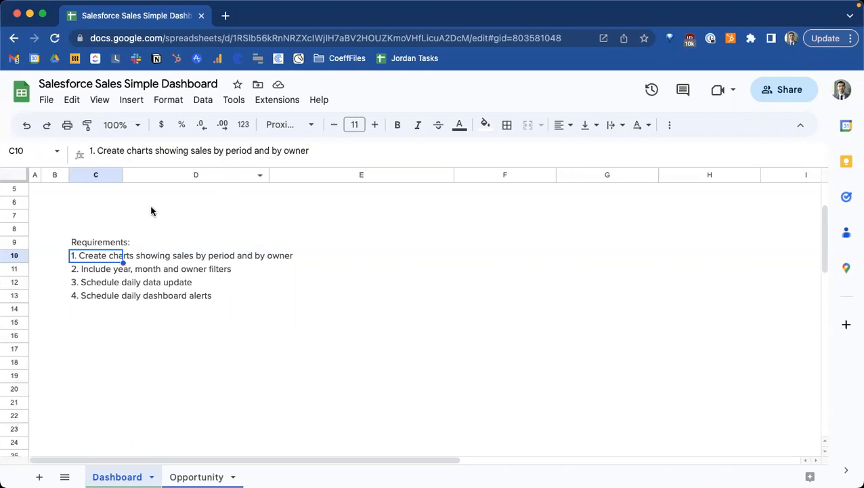
pyautogui.click(82, 272)
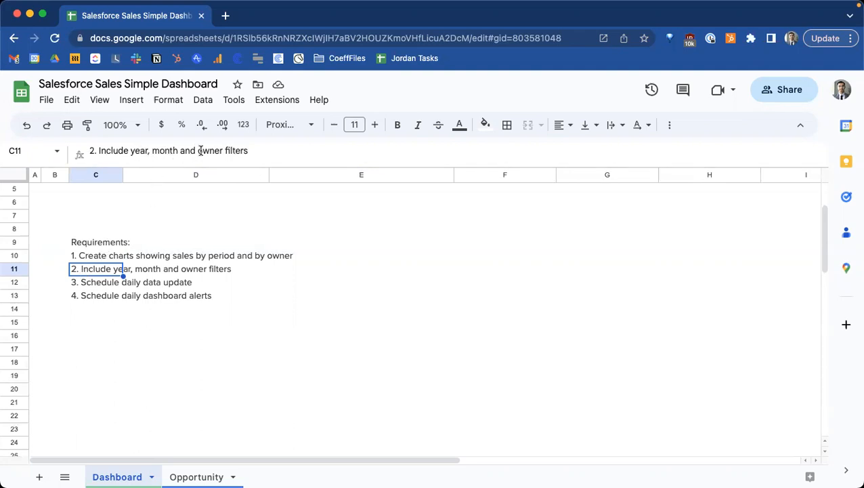
pyautogui.click(80, 287)
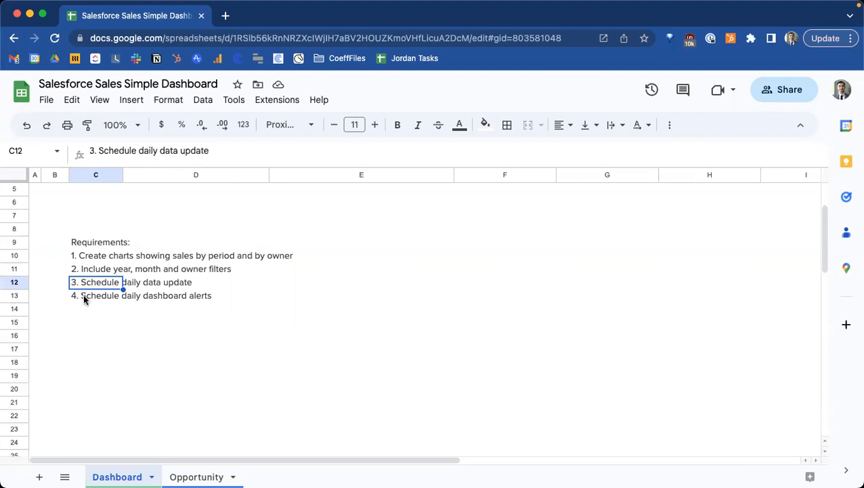
pyautogui.click(84, 299)
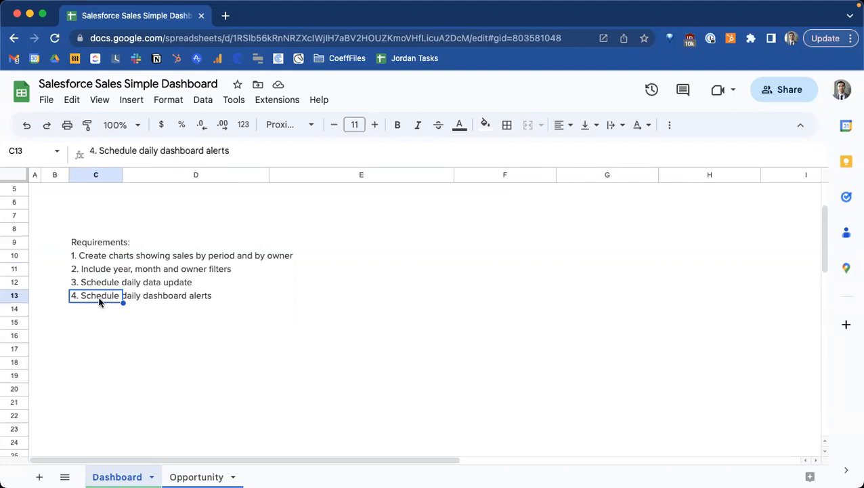
pyautogui.scroll(1, 99, 301)
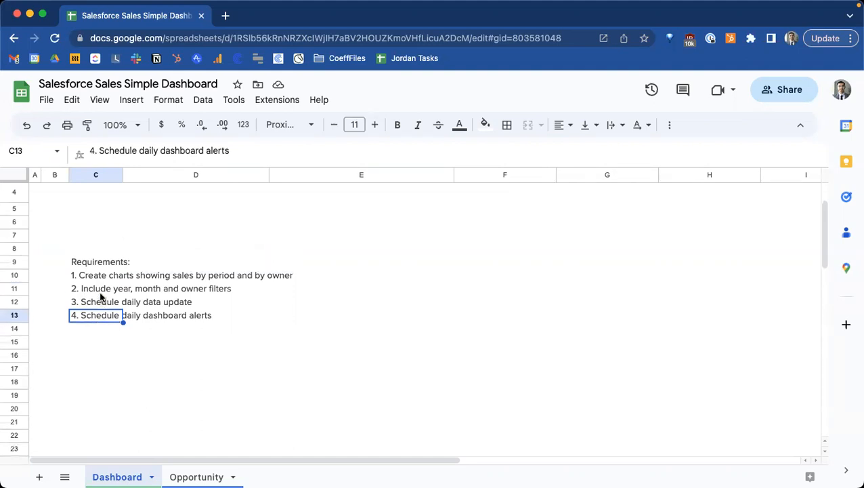
pyautogui.press('super+Tab')
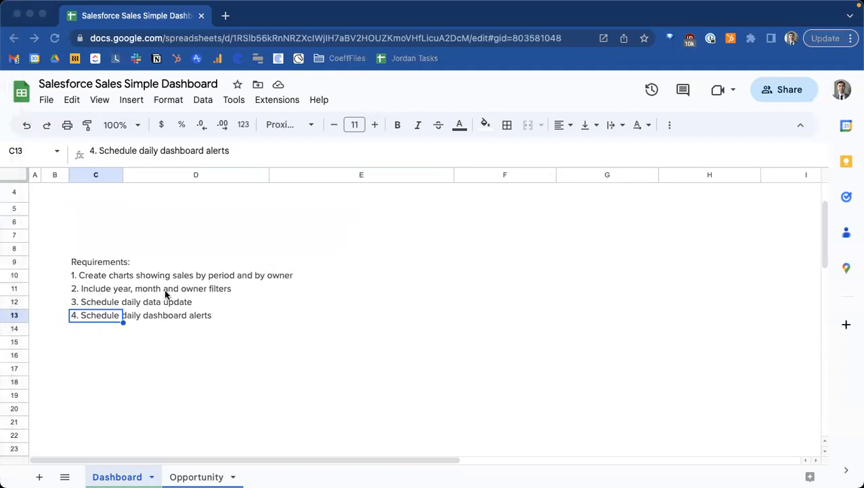
# - Launch the Coefficient: Salesforce, Hubspot Data Connector add-on in the spreadsheet
pyautogui.click(277, 100)
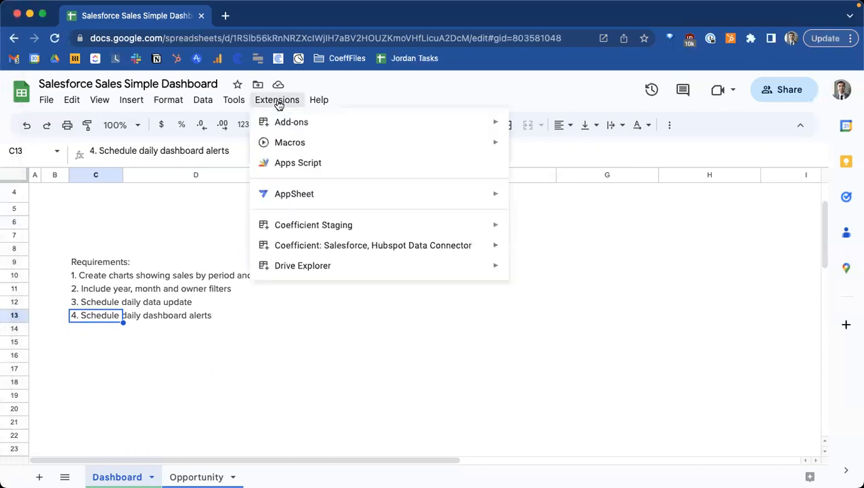
pyautogui.moveTo(405, 247)
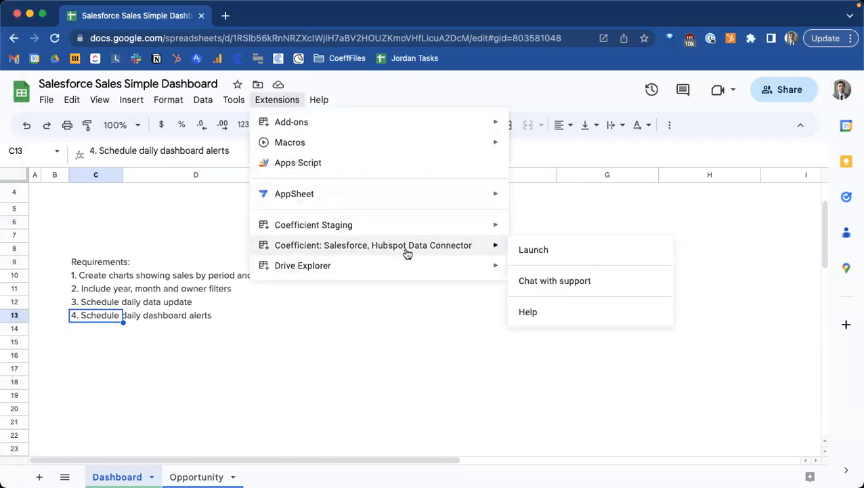
pyautogui.click(535, 251)
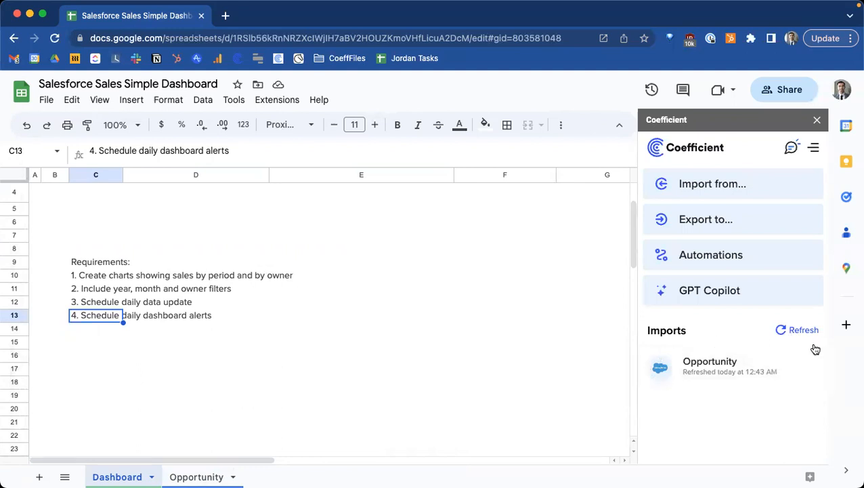
# - Start a new Salesforce import from objects and fields, based on the Opportunity object
pyautogui.click(680, 184)
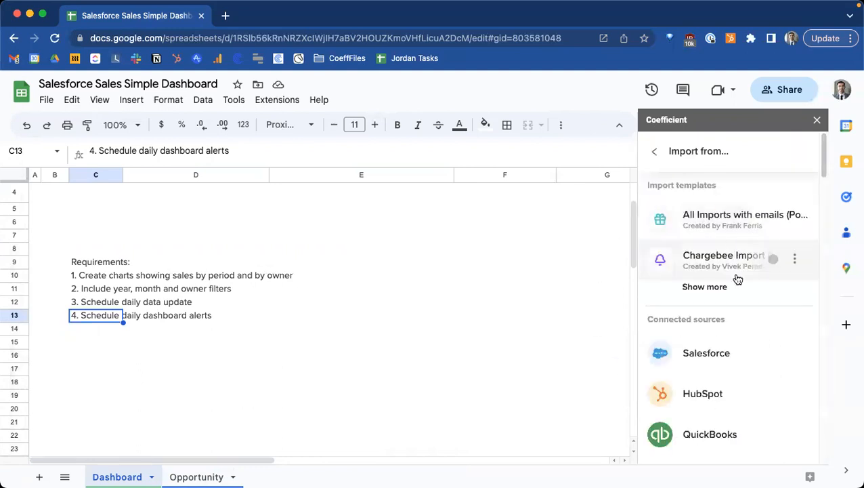
pyautogui.click(725, 353)
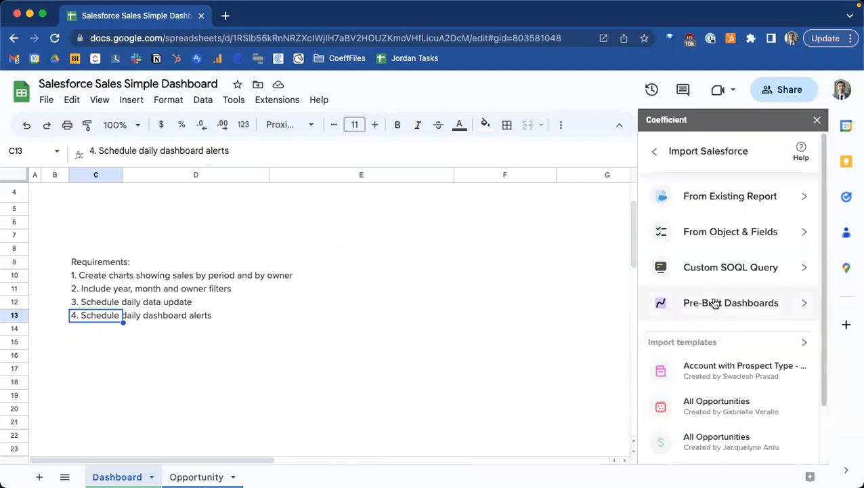
pyautogui.click(717, 230)
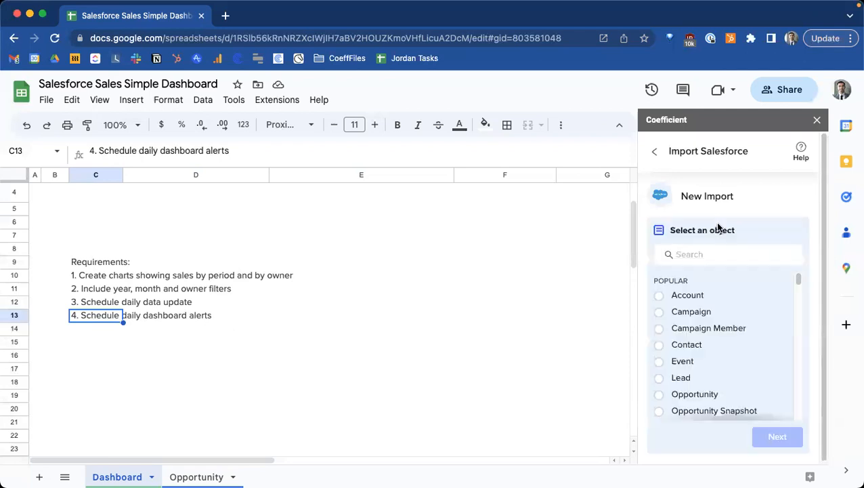
pyautogui.click(703, 256)
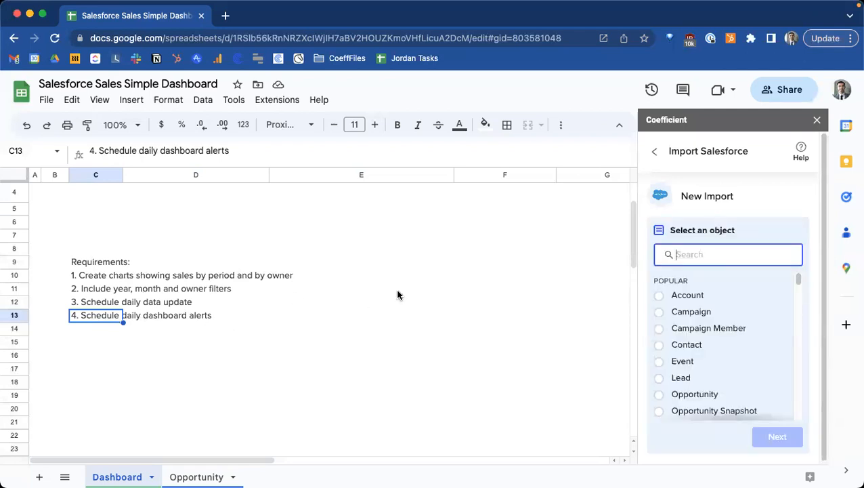
pyautogui.write('oppor')
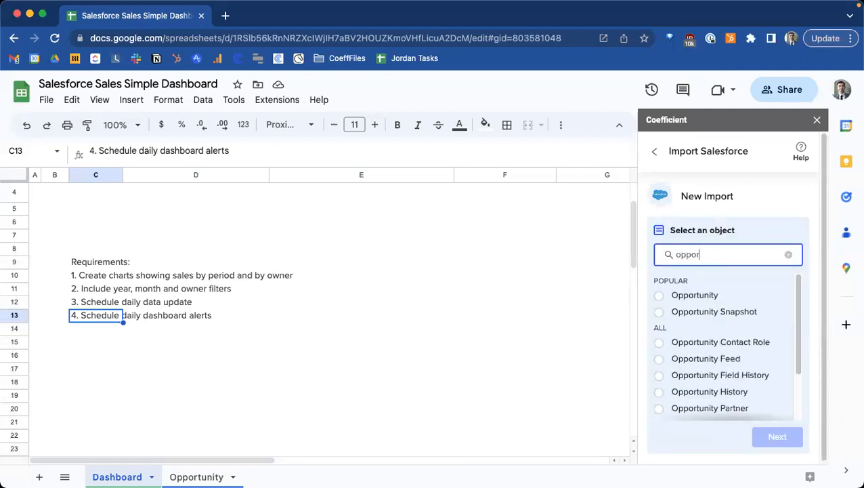
pyautogui.click(702, 298)
pyautogui.click(755, 433)
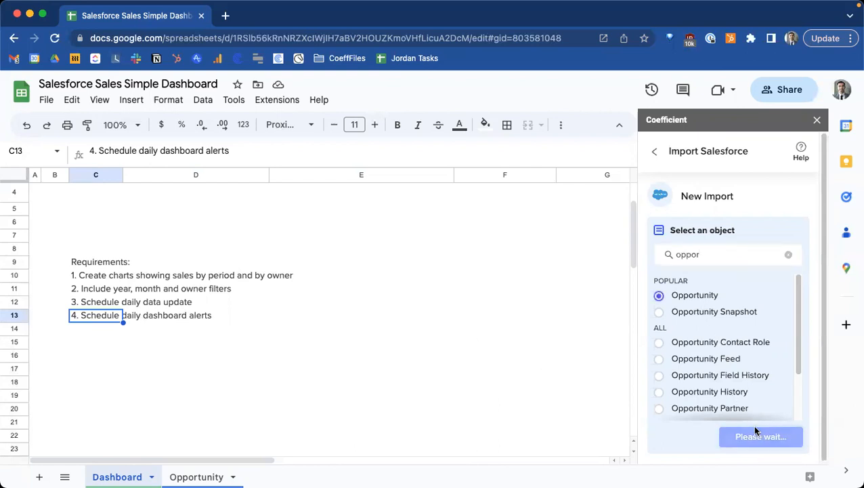
# - Add the opportunity's Close Date and the owner's First Name to the import fields
pyautogui.click(690, 309)
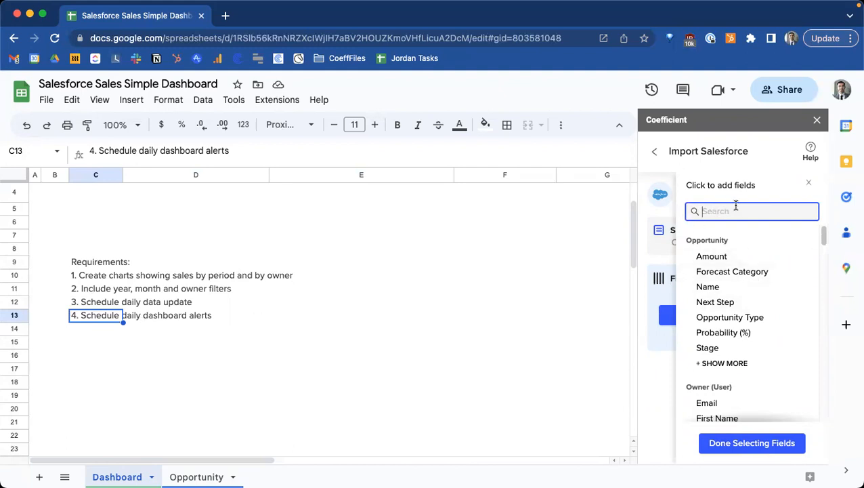
pyautogui.write('close')
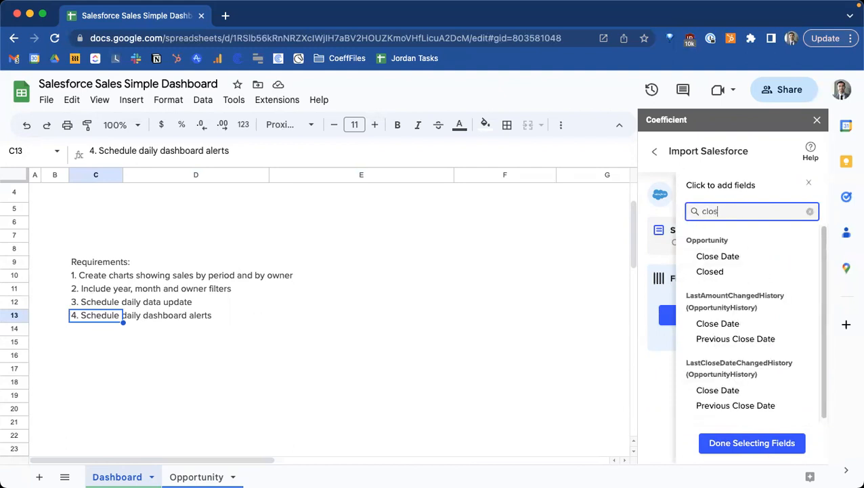
pyautogui.click(717, 261)
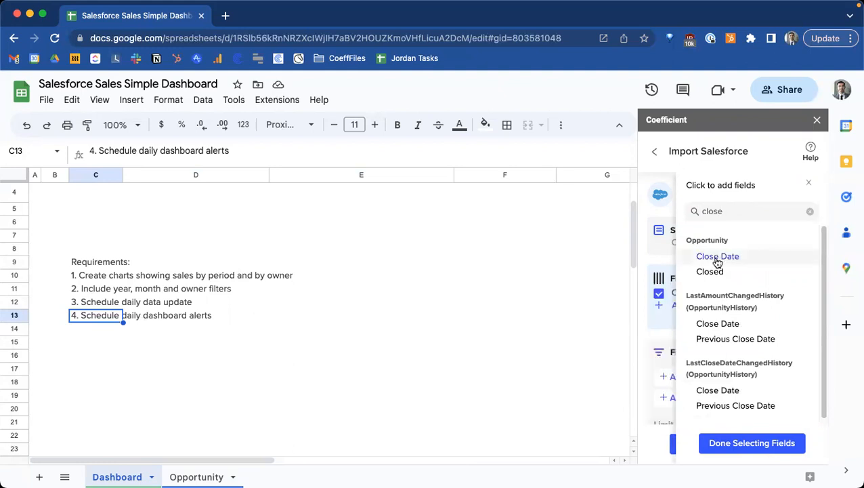
pyautogui.doubleClick(744, 213)
pyautogui.write('owner')
pyautogui.doubleClick(743, 212)
pyautogui.write('first')
pyautogui.click(733, 285)
# - Add the opportunity's Amount and Opportunity ID to the import fields
pyautogui.doubleClick(744, 213)
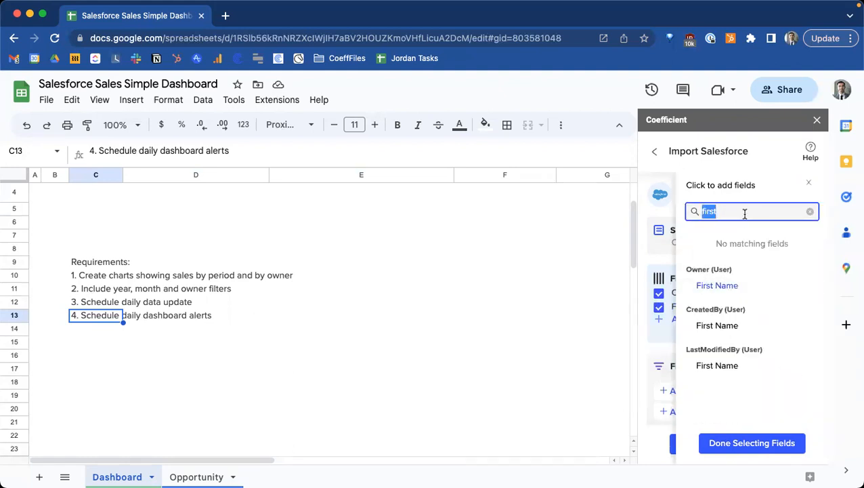
pyautogui.write('amoun')
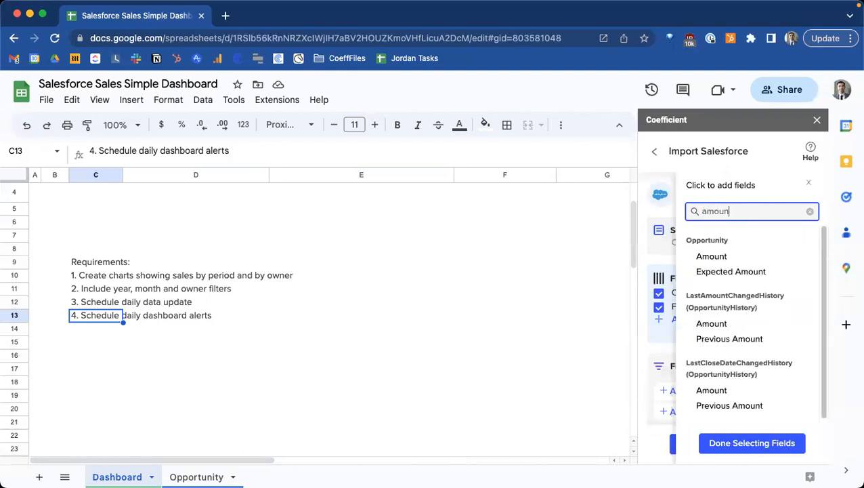
pyautogui.write('t')
pyautogui.click(728, 255)
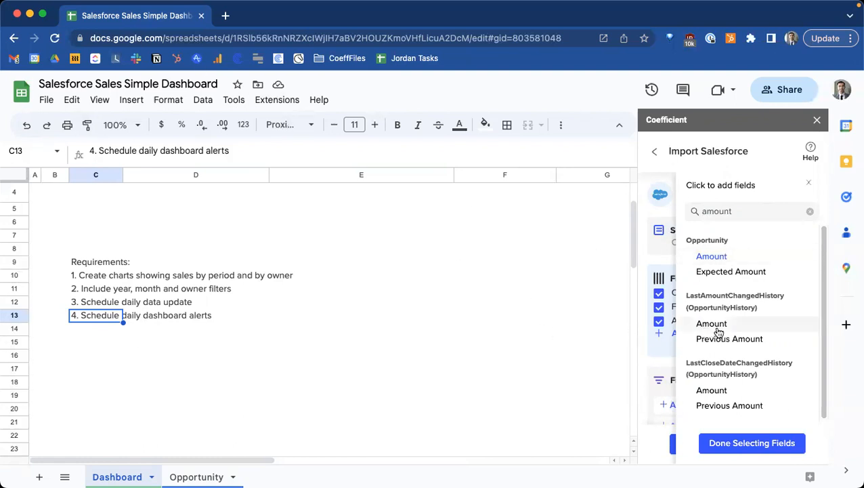
pyautogui.click(748, 211)
pyautogui.doubleClick(748, 213)
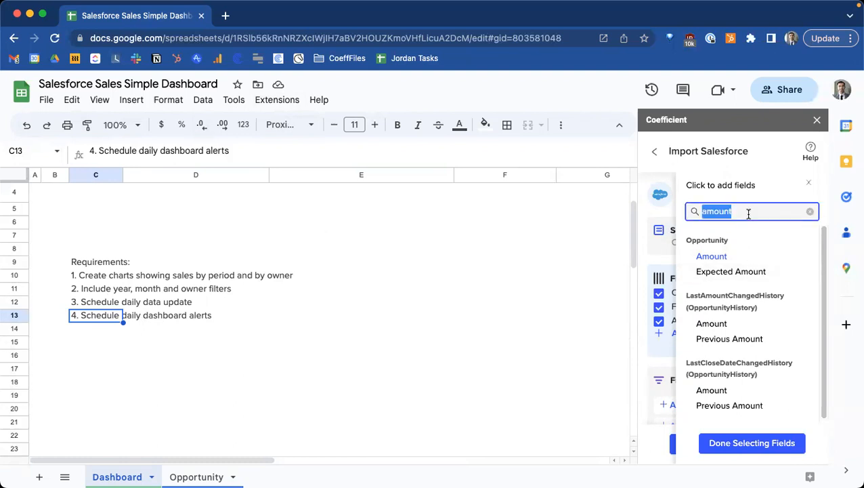
pyautogui.write('oppo')
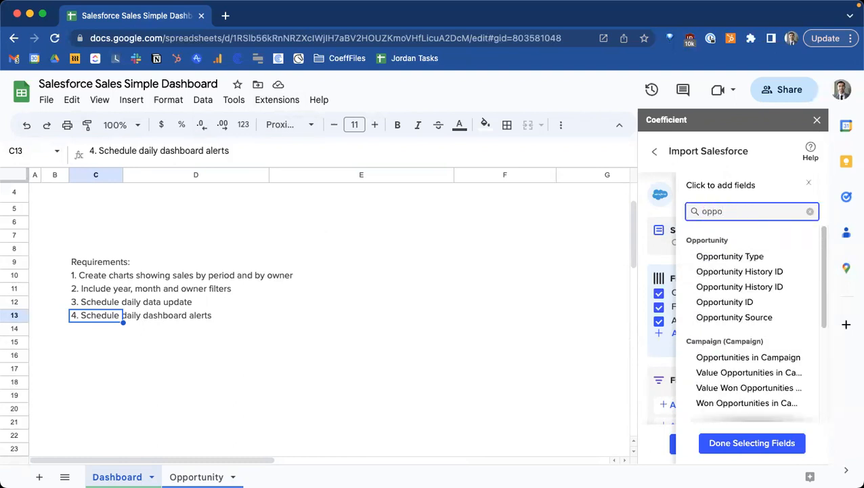
pyautogui.click(753, 302)
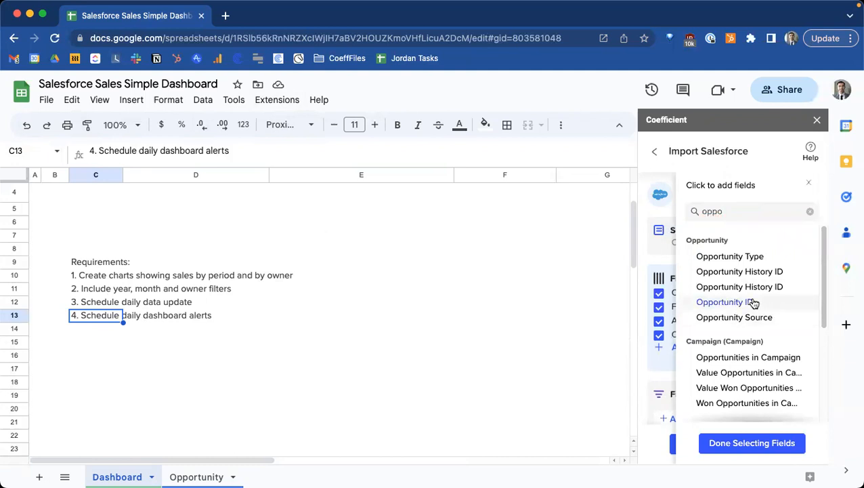
# - Add the opportunity's Name field and reorder the import fields so Opportunity ID and Name come first
pyautogui.click(734, 212)
pyautogui.doubleClick(736, 212)
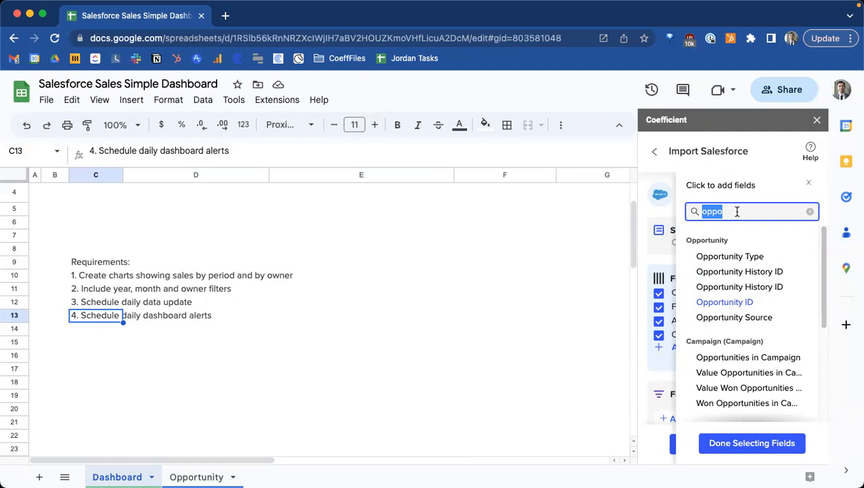
pyautogui.write('name')
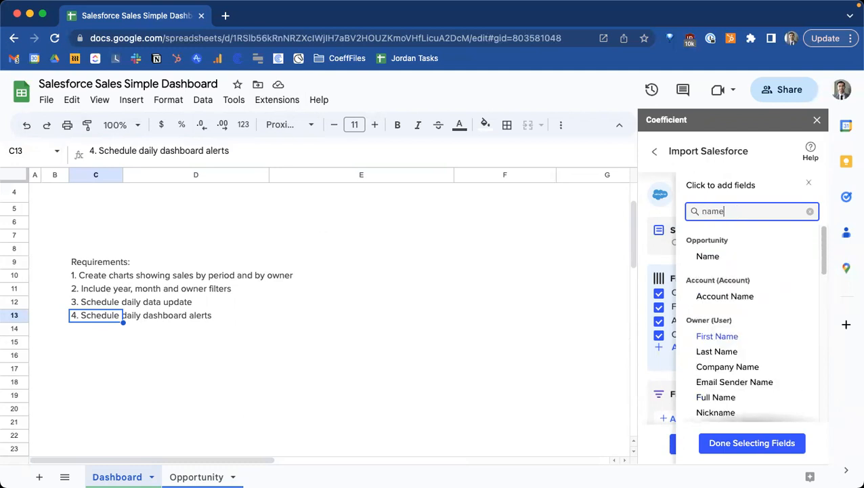
pyautogui.click(733, 254)
pyautogui.click(729, 443)
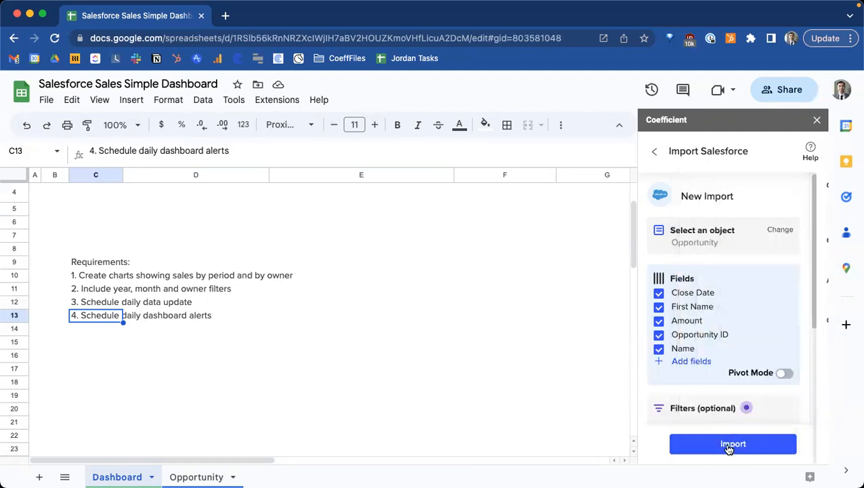
pyautogui.moveTo(785, 334); pyautogui.dragTo(783, 288)
pyautogui.moveTo(791, 351); pyautogui.dragTo(782, 305)
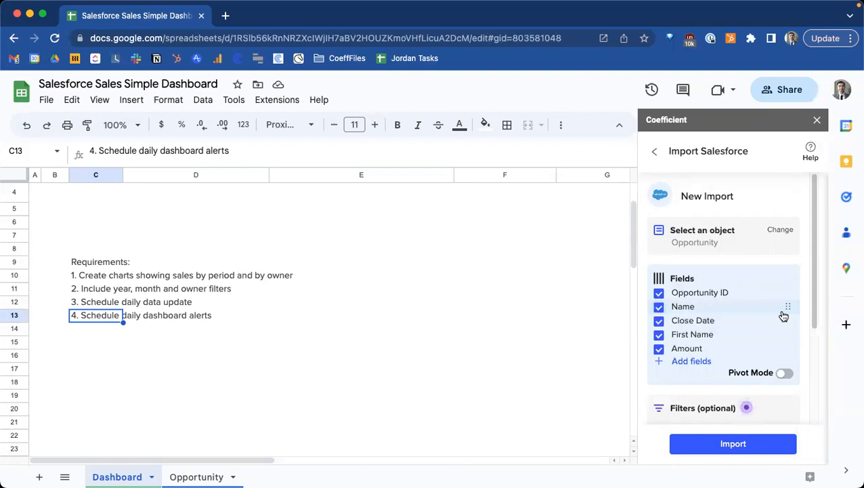
# - Add an import filter that keeps only opportunities where Won is true
pyautogui.scroll(-3, 782, 317)
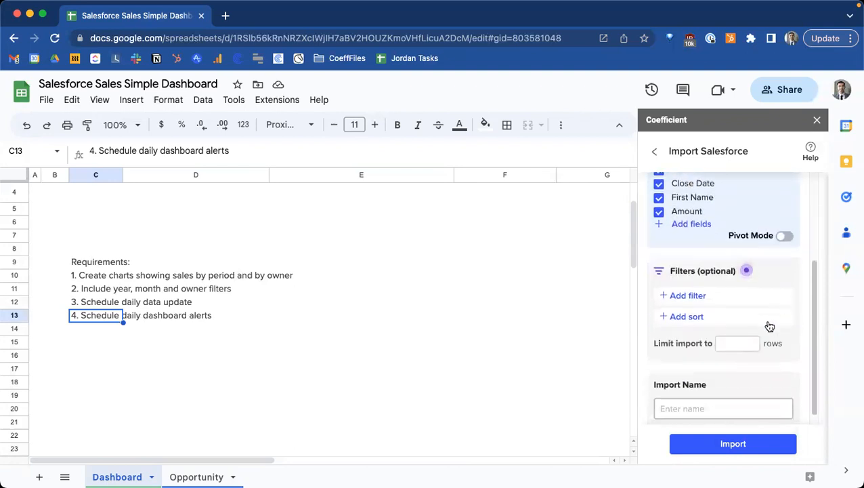
pyautogui.scroll(1, 762, 328)
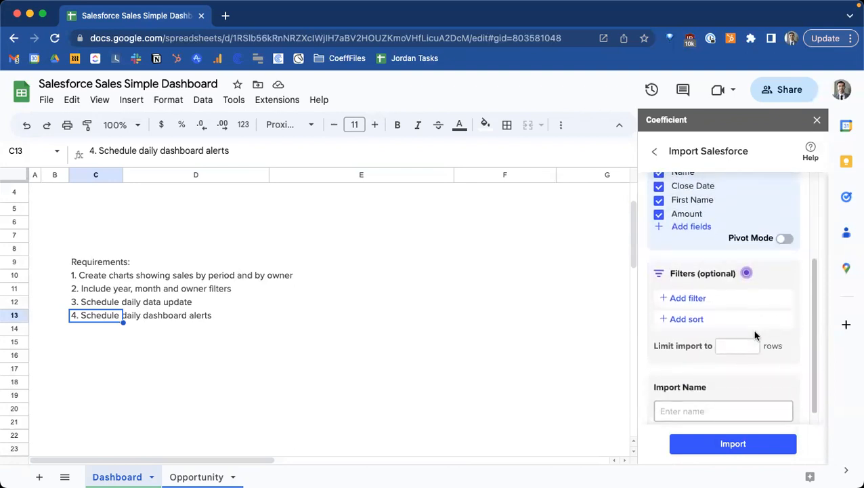
pyautogui.click(687, 298)
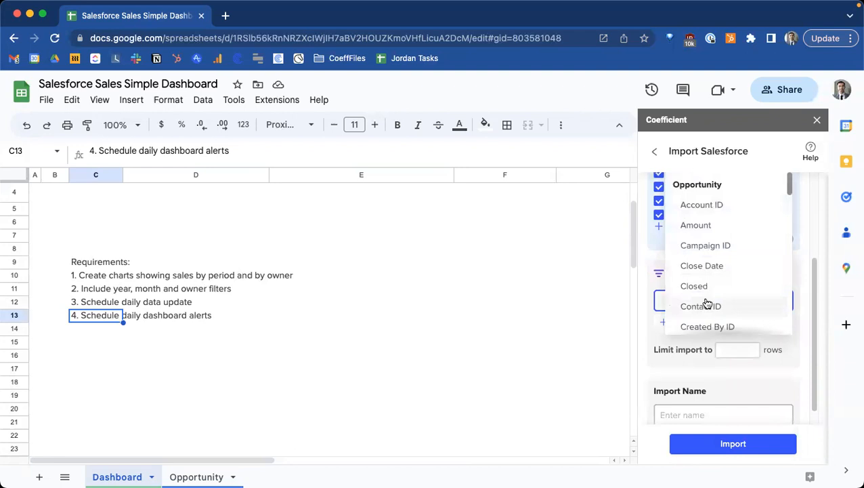
pyautogui.write('won')
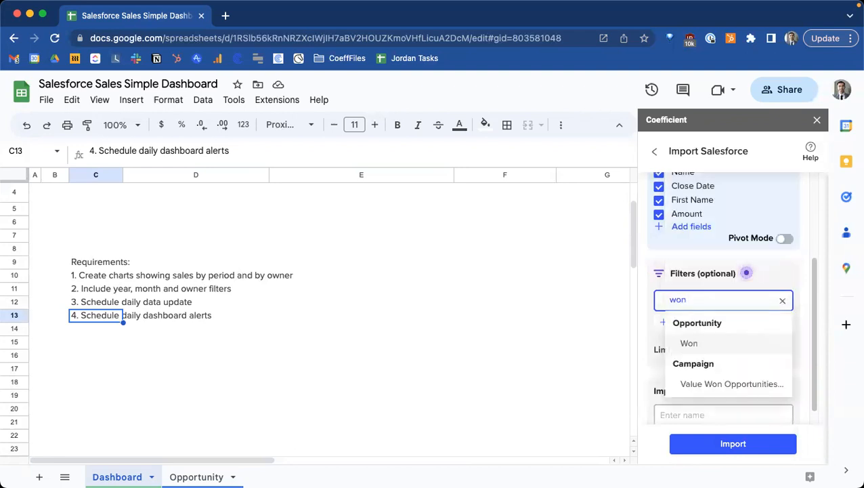
pyautogui.click(690, 341)
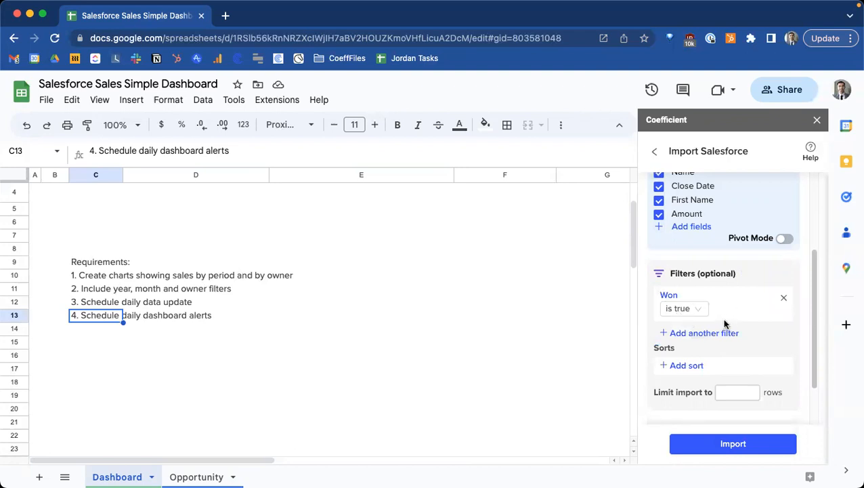
# - Run the won-opportunities import into a new sheet and decline the auto-refresh offer
pyautogui.scroll(5, 723, 324)
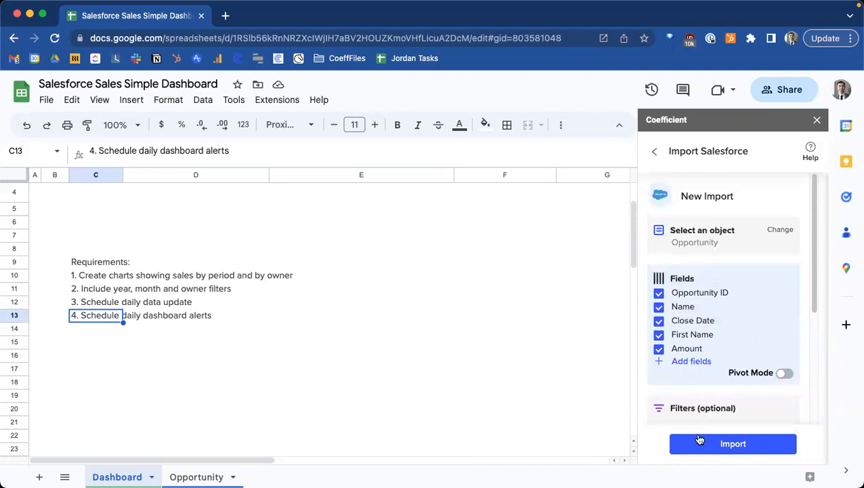
pyautogui.click(700, 442)
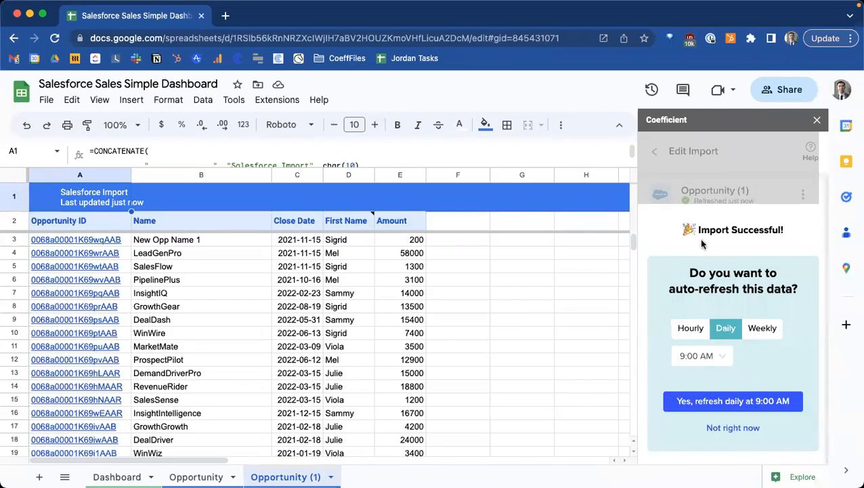
pyautogui.click(717, 426)
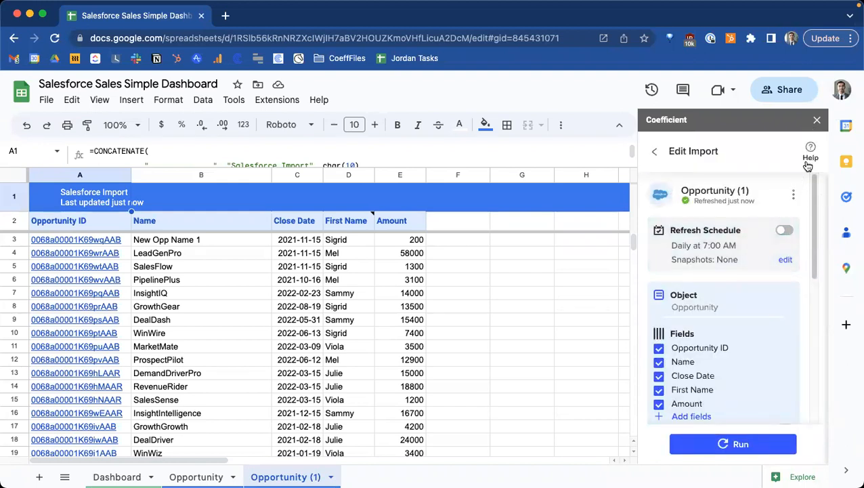
# - Check the import's Auto fill down formulas setting against the empty columns beside the data, and close the Coefficient sidebar
pyautogui.scroll(-5, 815, 196)
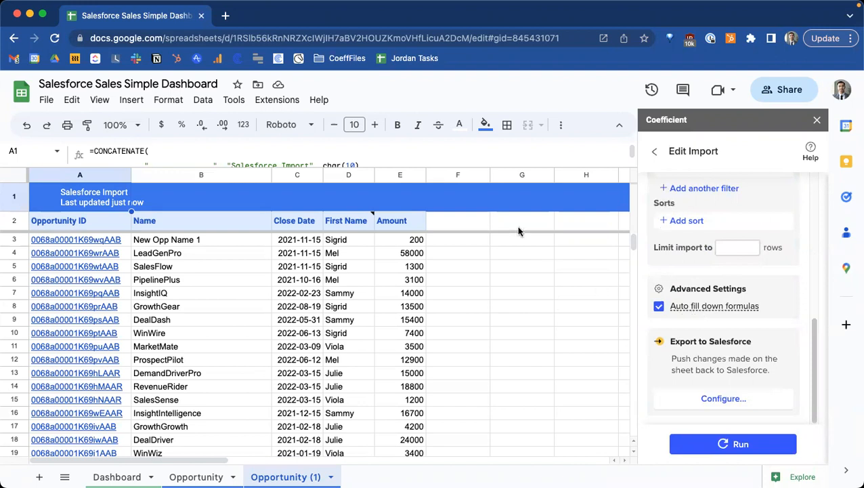
pyautogui.moveTo(447, 239); pyautogui.dragTo(600, 288)
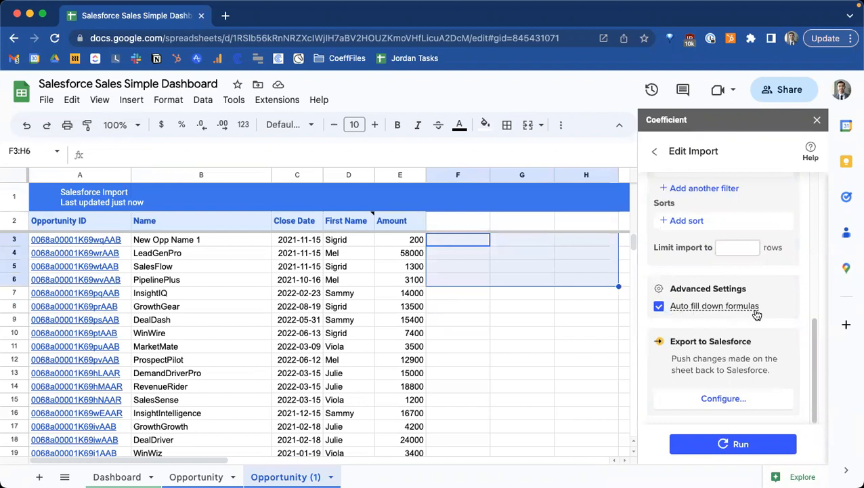
pyautogui.click(817, 120)
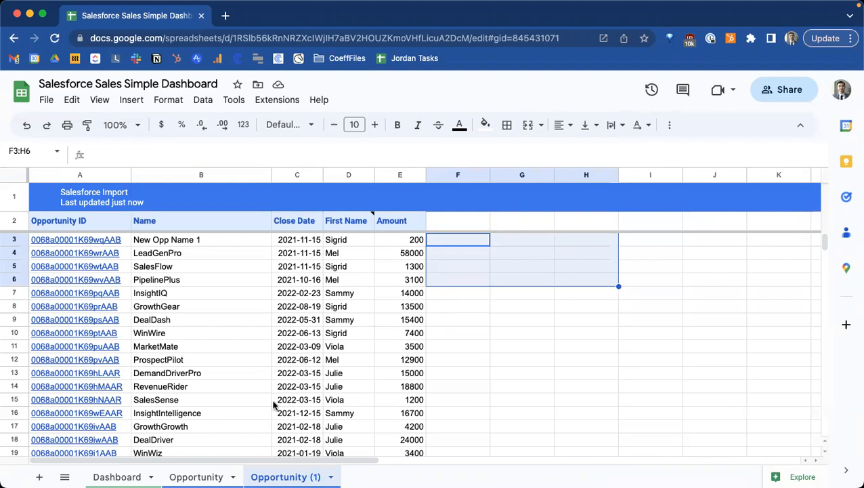
# - Review the charts requirement on the Dashboard sheet and the Close Date values on the Opportunity (1) sheet
pyautogui.click(123, 476)
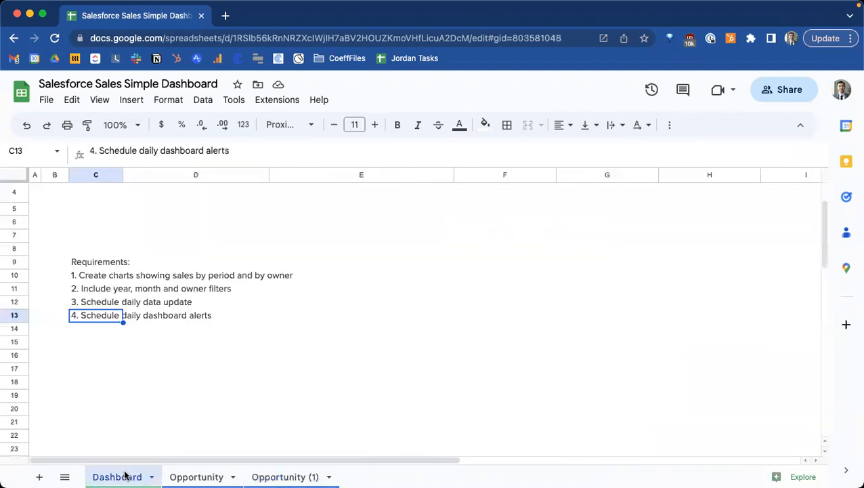
pyautogui.click(91, 276)
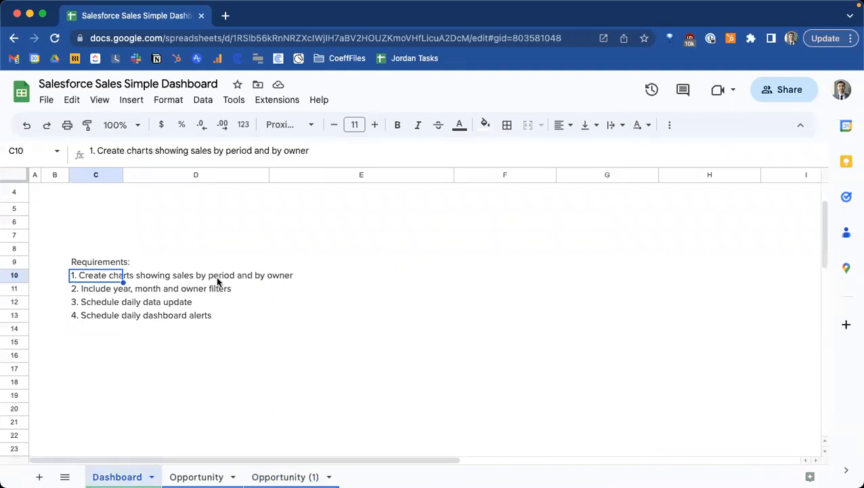
pyautogui.click(269, 476)
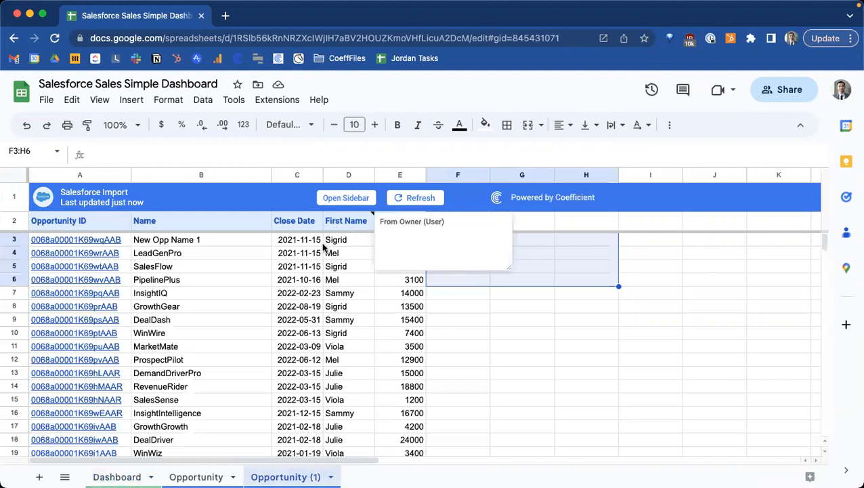
pyautogui.moveTo(316, 240); pyautogui.dragTo(313, 366)
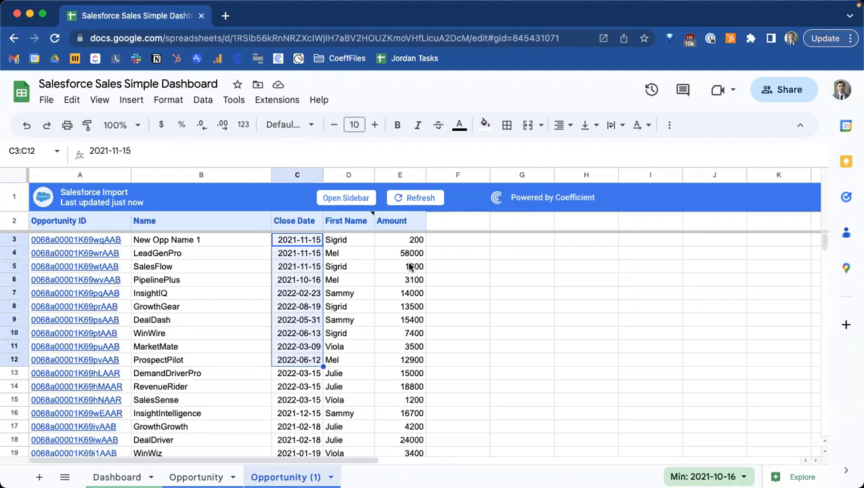
# - Add a "Mon-Year" header in F2 and enter =TEXT(C3,"Mmm-Yyyy") in F3
pyautogui.click(458, 224)
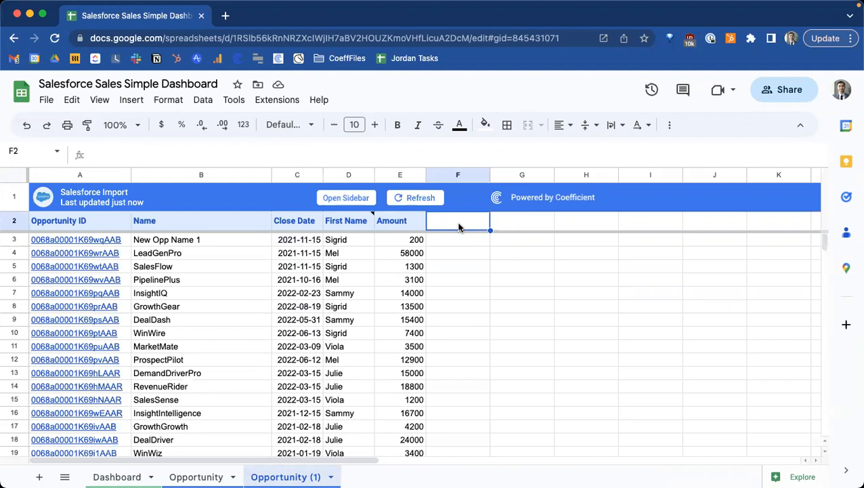
pyautogui.write('Mon-Year')
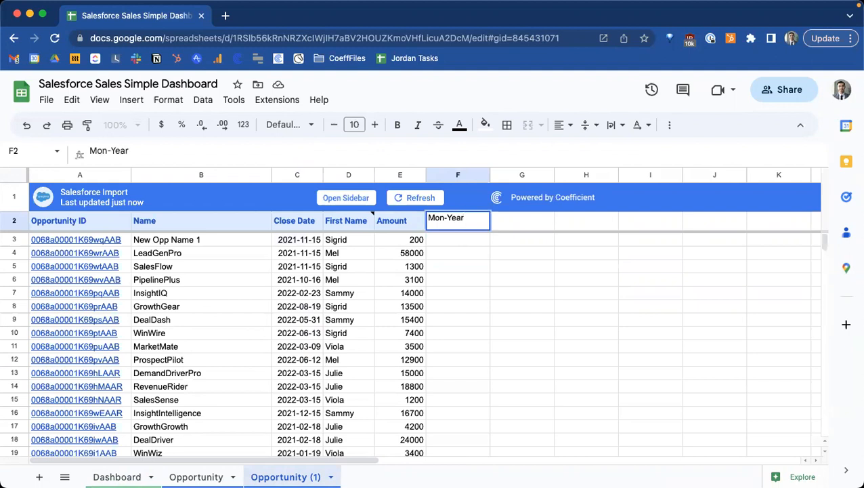
pyautogui.press('Return')
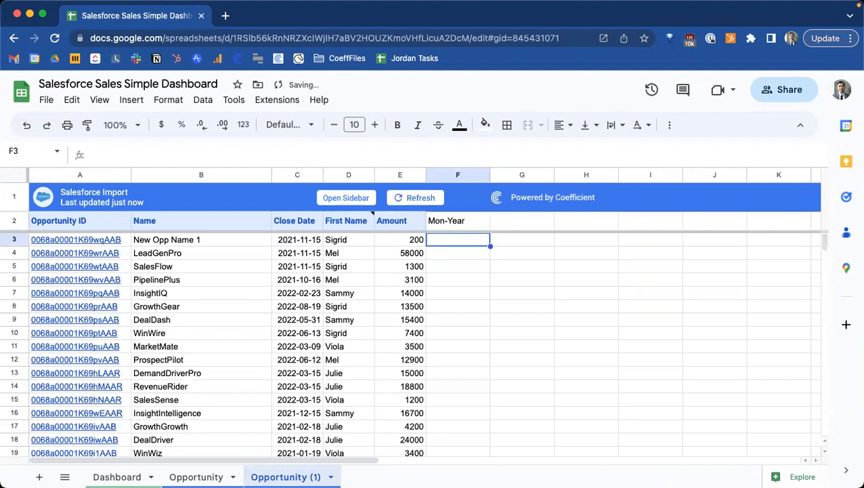
pyautogui.write('=TEXT(D3')
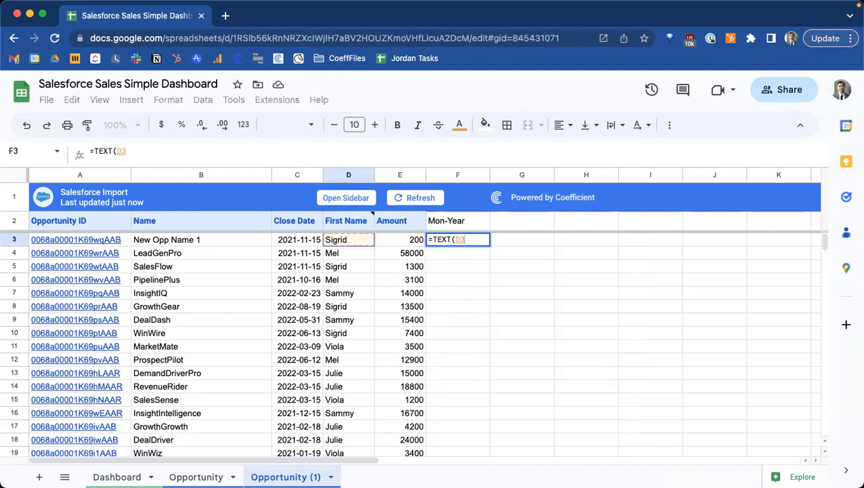
pyautogui.press('Left')
pyautogui.write(',"')
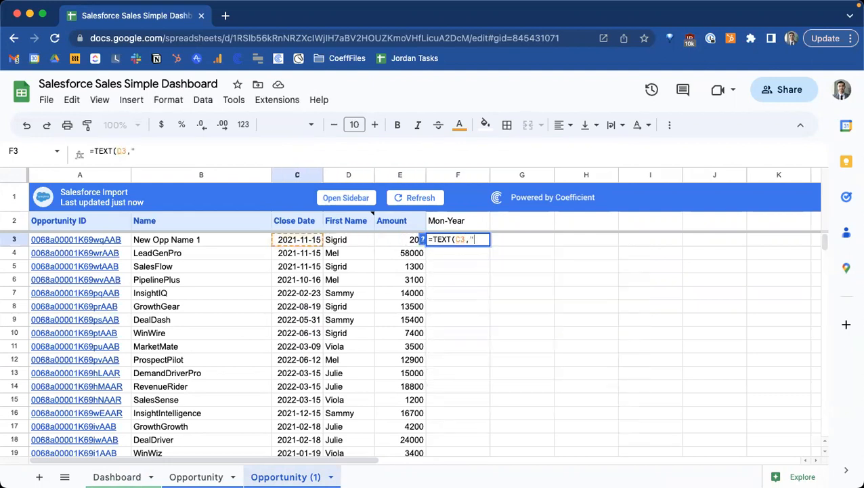
pyautogui.write('Mmm')
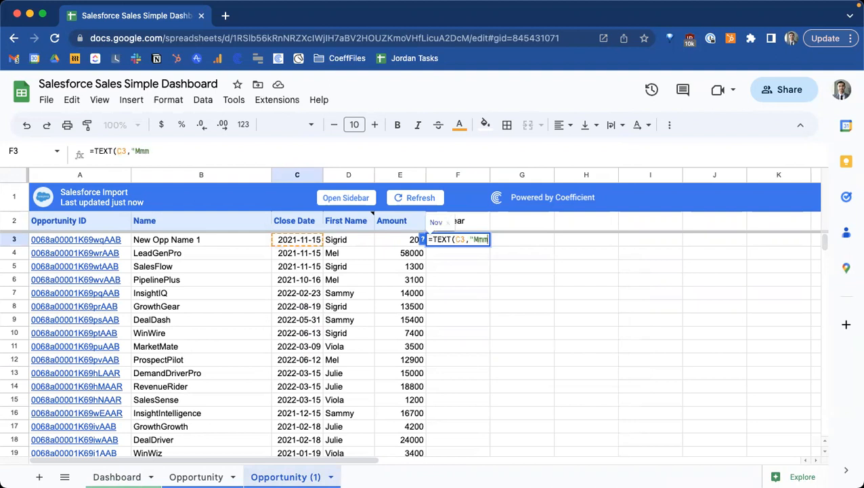
pyautogui.write('-Yyyy"')
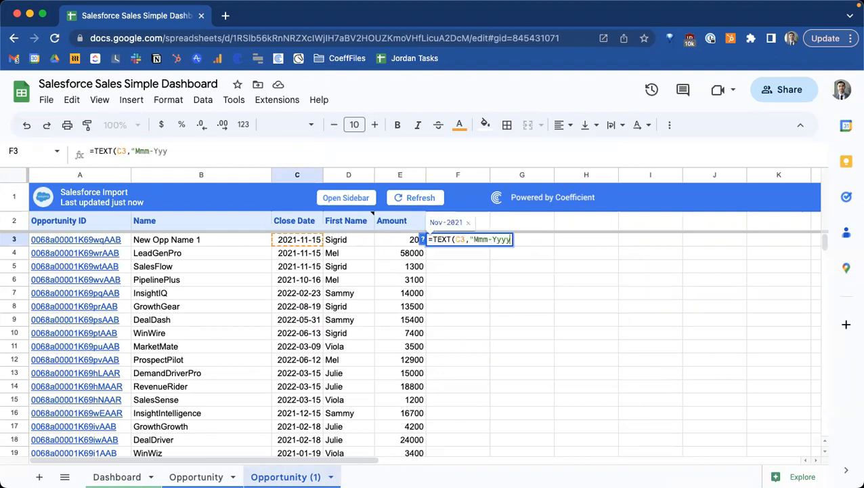
pyautogui.press('Return')
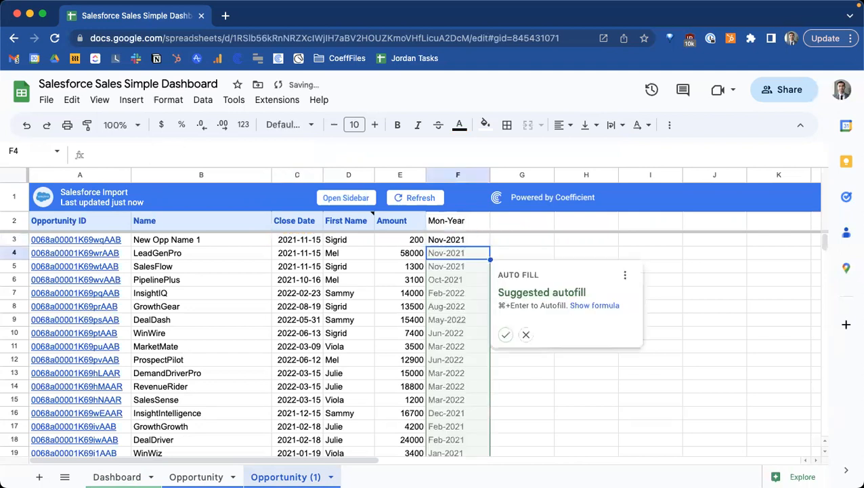
# - Make the Mon-Year header in F2 bold
pyautogui.press('Up')
pyautogui.press('Up')
pyautogui.press('super+b')
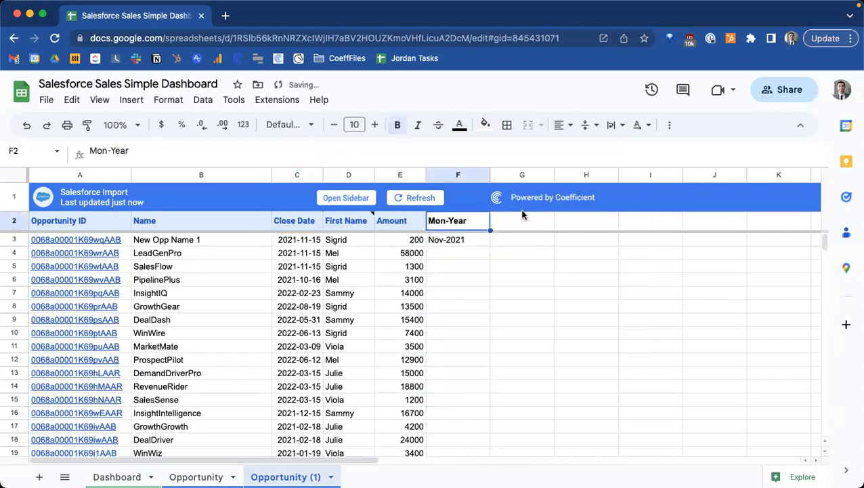
# - Review the year, month and owner filters requirement on the Dashboard sheet and return to the Opportunity (1) sheet
pyautogui.click(204, 478)
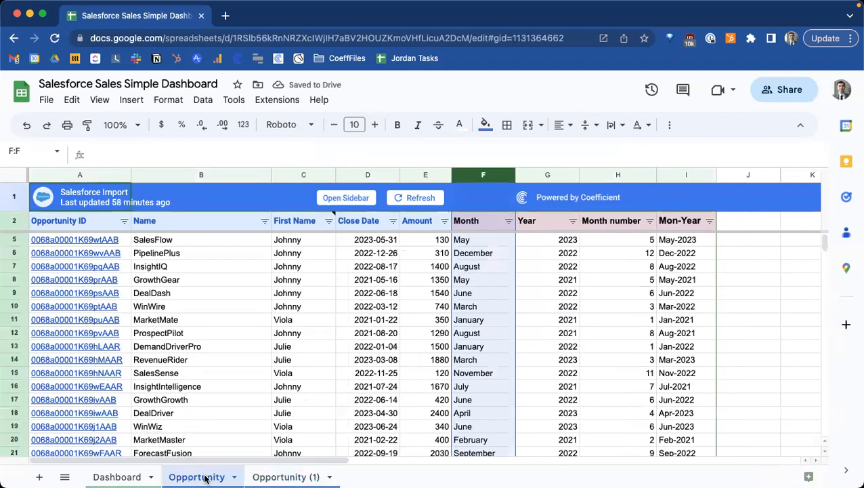
pyautogui.click(277, 477)
pyautogui.click(129, 477)
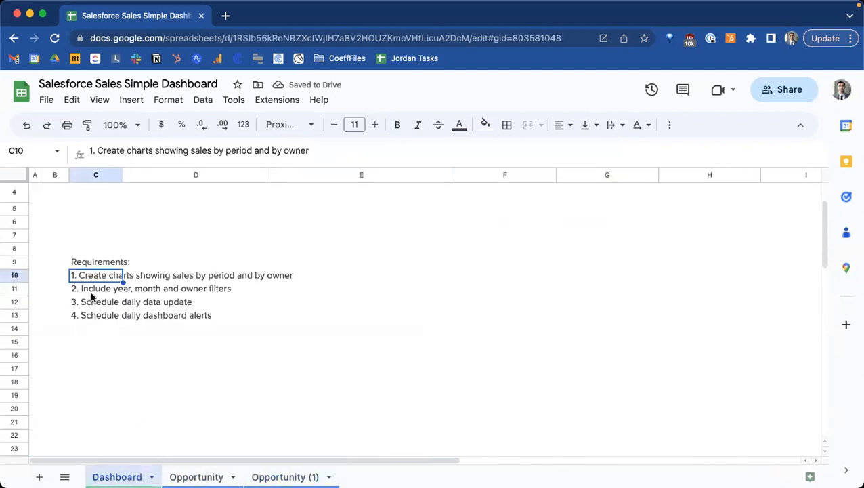
pyautogui.click(92, 293)
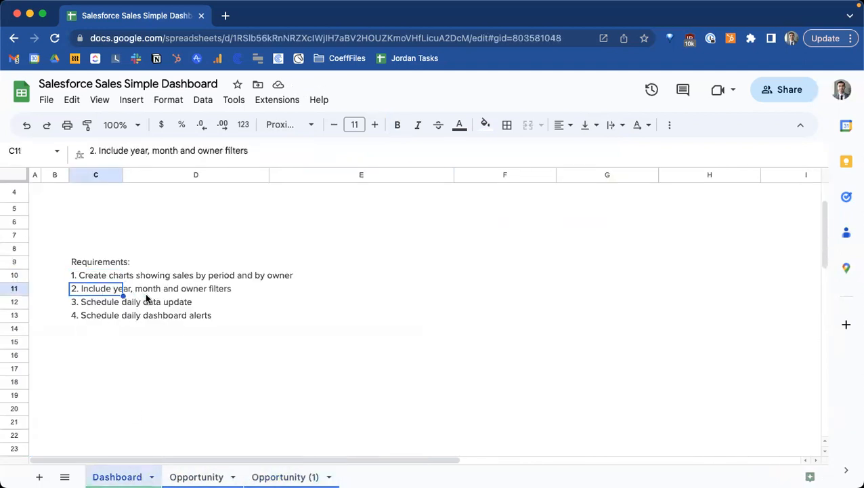
pyautogui.click(274, 476)
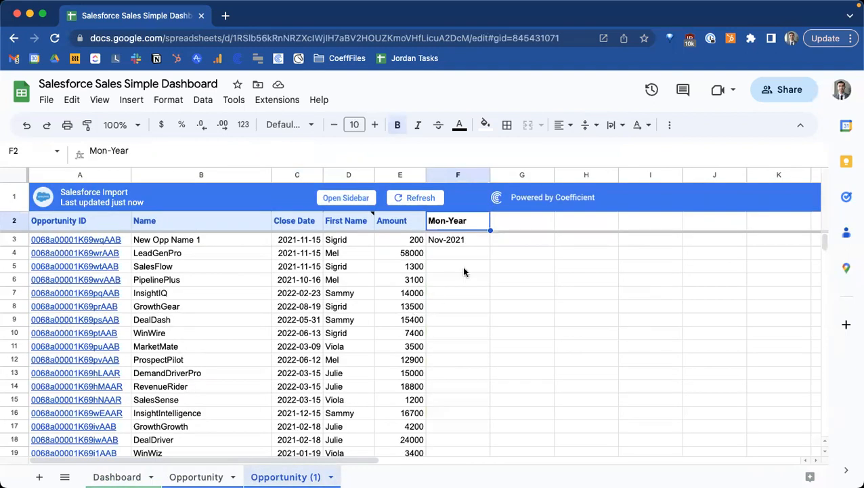
# - Add the headers "Year" in G2 and "Month" in H2
pyautogui.click(510, 222)
pyautogui.write('Ye')
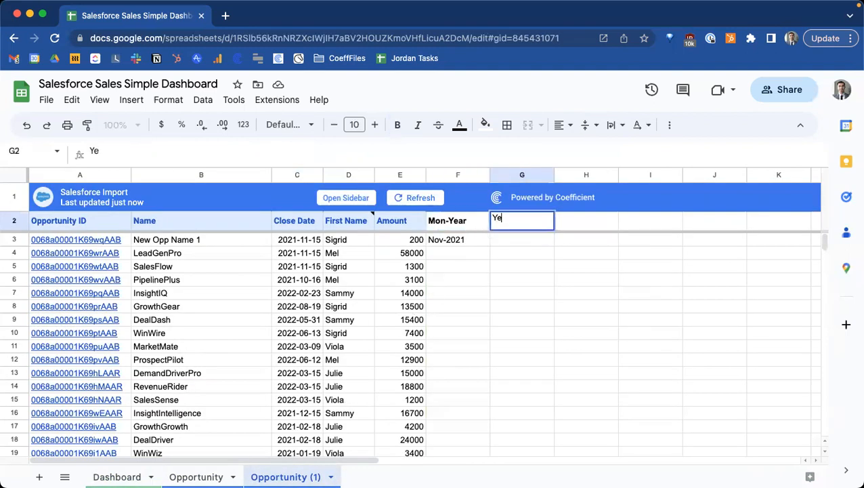
pyautogui.write('ar')
pyautogui.press('Tab')
pyautogui.write('Month')
pyautogui.press('Return')
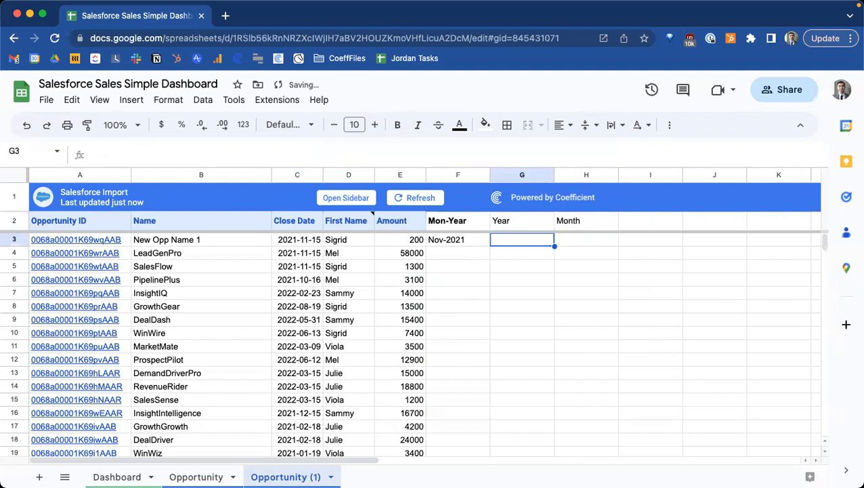
# - Enter =YEAR(C3) in G3 to extract the year from the Close Date
pyautogui.write('=')
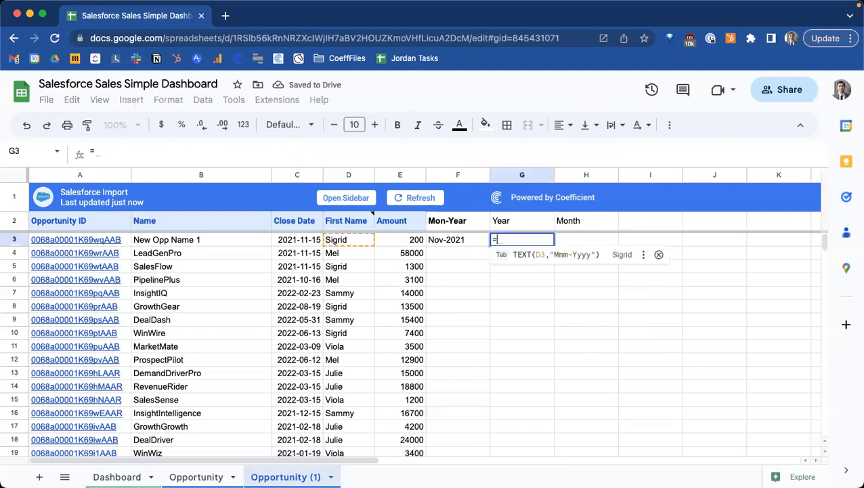
pyautogui.write('year')
pyautogui.press('Tab')
pyautogui.press('Left')
pyautogui.press('Left')
pyautogui.press('Left')
pyautogui.press('Left')
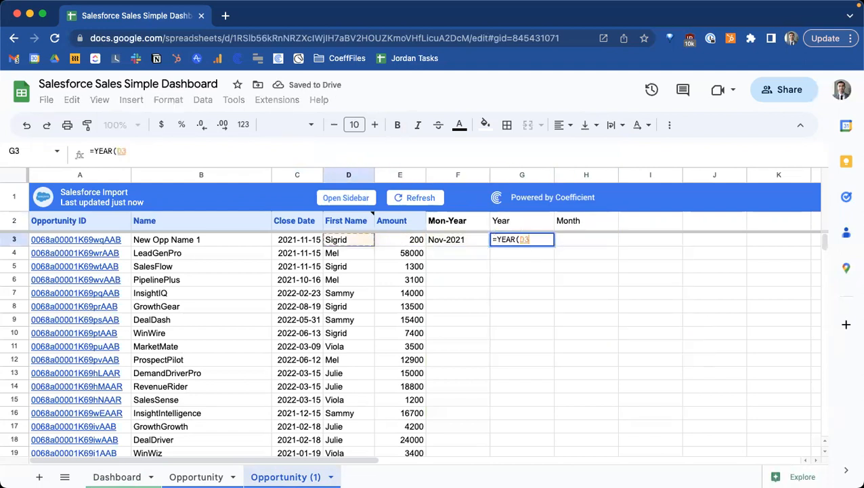
pyautogui.press('Tab')
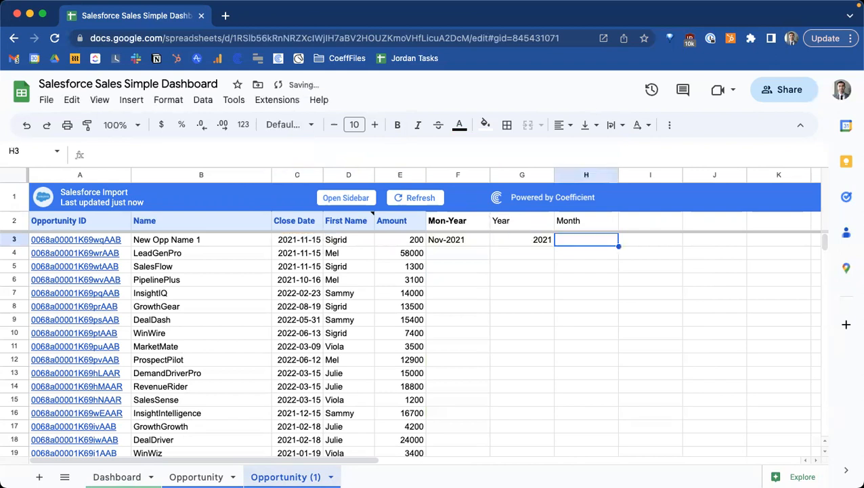
pyautogui.write('=mon')
pyautogui.press('Tab')
pyautogui.press('Left')
pyautogui.press('Escape')
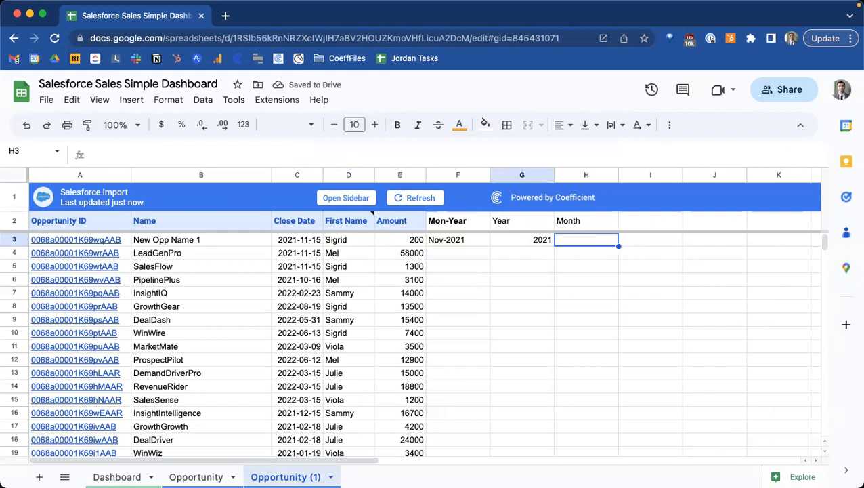
# - Enter =TEXT(C3,"Mmmm") in H3 to show the Close Date's full month name
pyautogui.write('=text')
pyautogui.press('Tab')
pyautogui.press('Left')
pyautogui.press('Left')
pyautogui.press('Left')
pyautogui.press('Left')
pyautogui.press('Left')
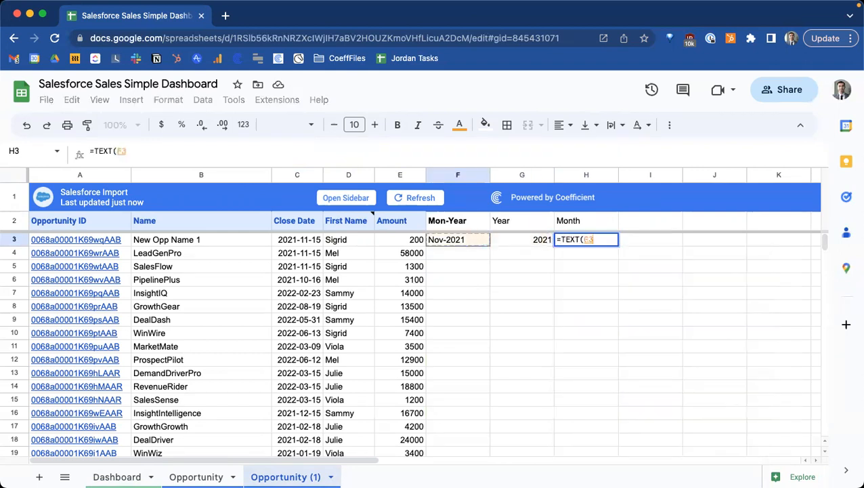
pyautogui.write(',')
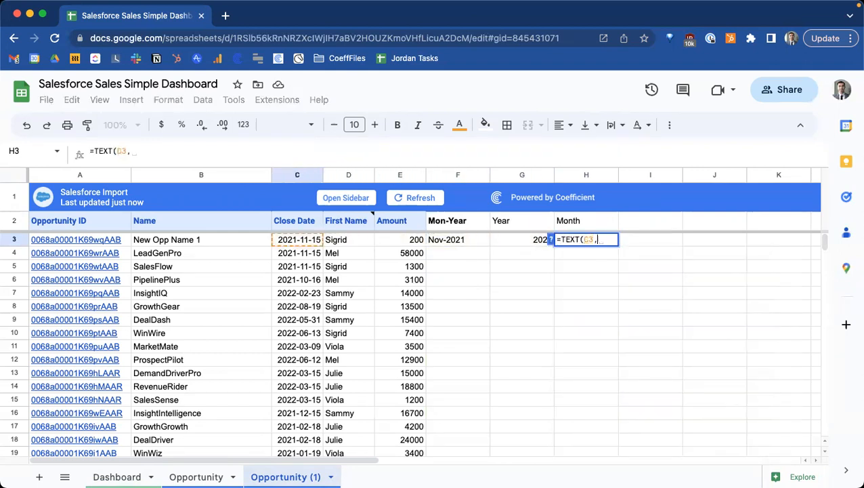
pyautogui.write('"Mmmm")')
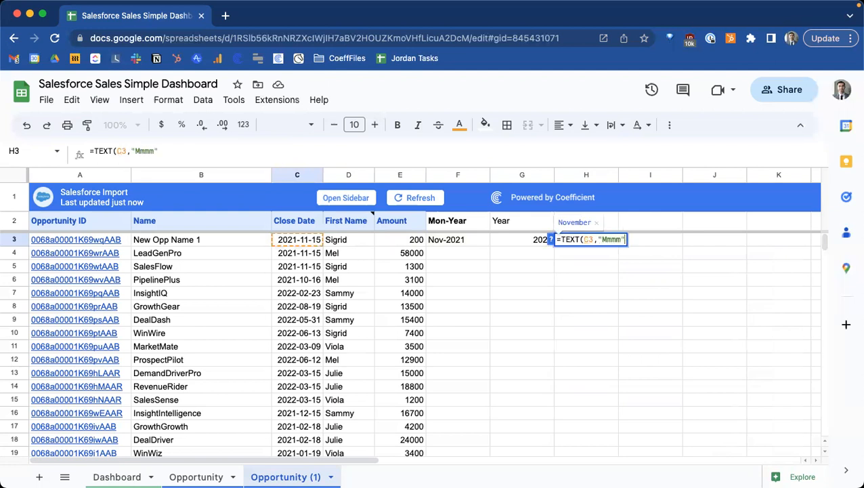
pyautogui.press('Return')
# - Add the header "Month No." in I2, beside the Month header
pyautogui.press('Up')
pyautogui.press('Right')
pyautogui.press('Up')
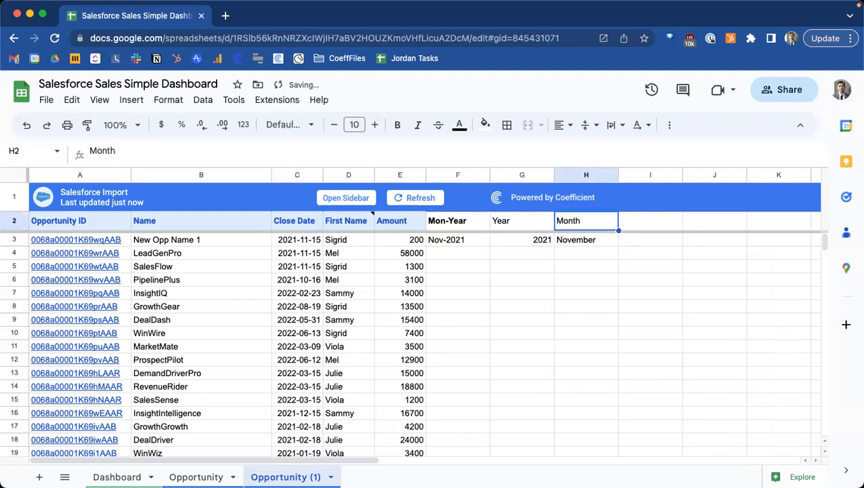
pyautogui.press('Right')
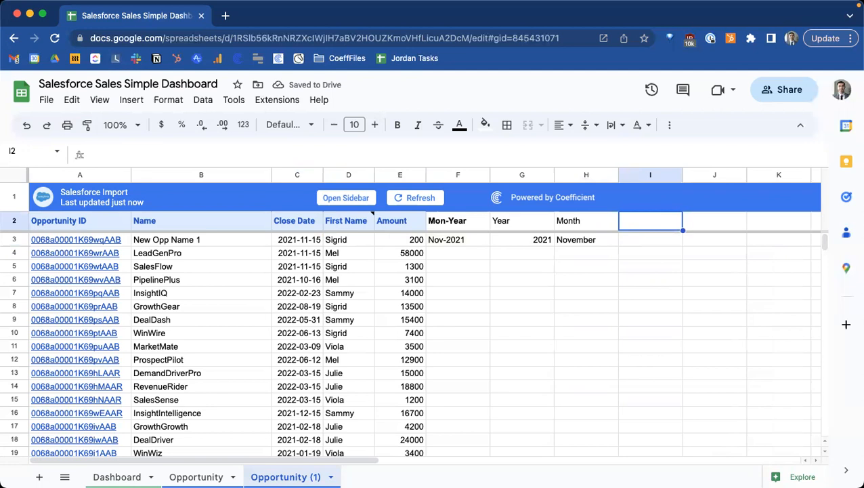
pyautogui.write('Month N')
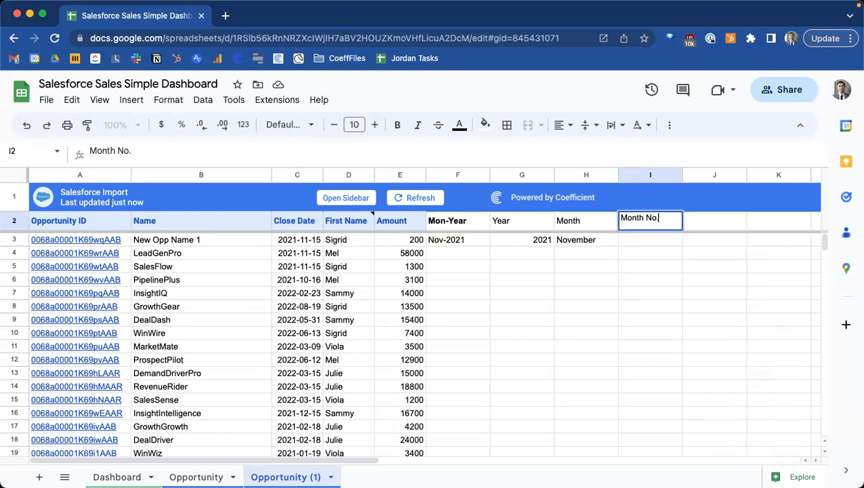
pyautogui.write('o.')
pyautogui.press('Return')
# - Enter =MONTH(C3) in I3 to extract the month number from the Close Date
pyautogui.write('=')
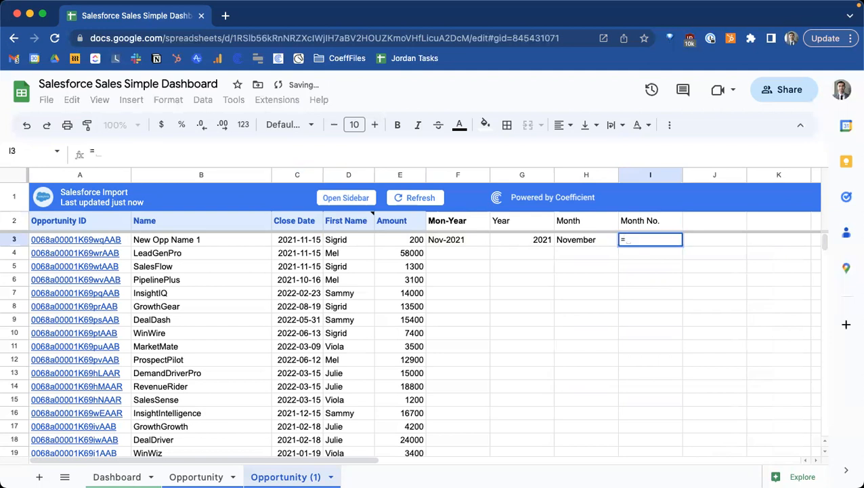
pyautogui.write('MONTH(')
pyautogui.press('Tab')
pyautogui.press('Left')
pyautogui.press('Left')
pyautogui.press('Left')
pyautogui.press('Left')
pyautogui.press('Left')
pyautogui.press('Left')
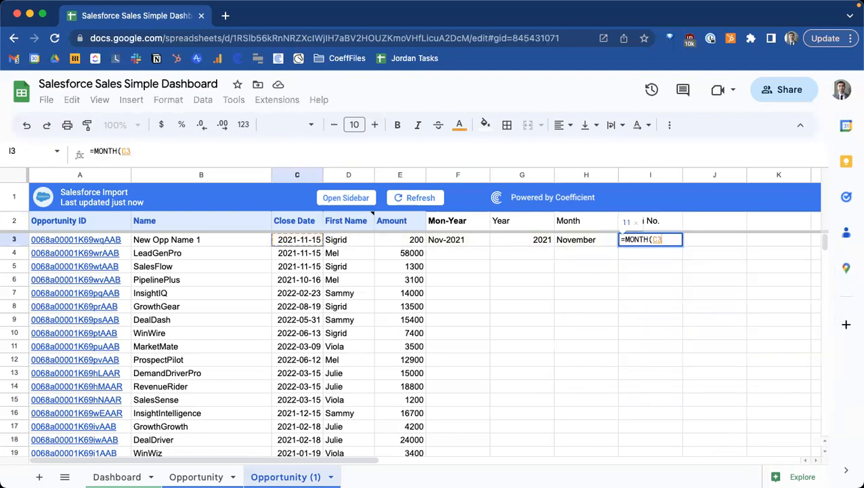
pyautogui.press('Tab')
# - Fill the date helper formulas in F3:I3 down through all the opportunity rows
pyautogui.press('Left')
pyautogui.press('Left')
pyautogui.press('Left')
pyautogui.press('Left')
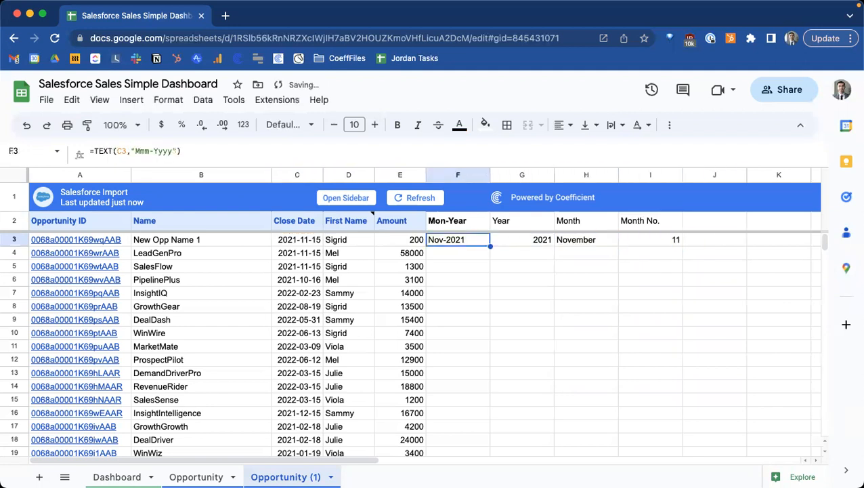
pyautogui.hotkey('shift', 'Right')
pyautogui.hotkey('shift', 'Right')
pyautogui.hotkey('shift', 'Right')
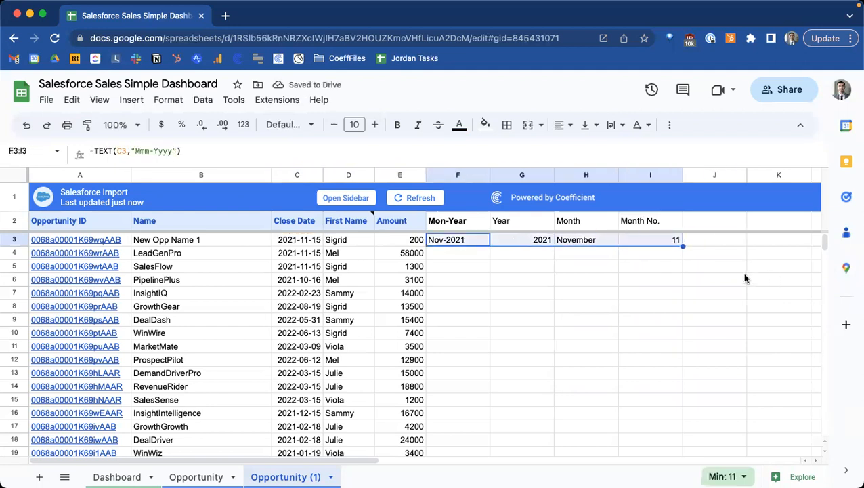
pyautogui.moveTo(439, 239); pyautogui.dragTo(660, 244)
pyautogui.doubleClick(683, 246)
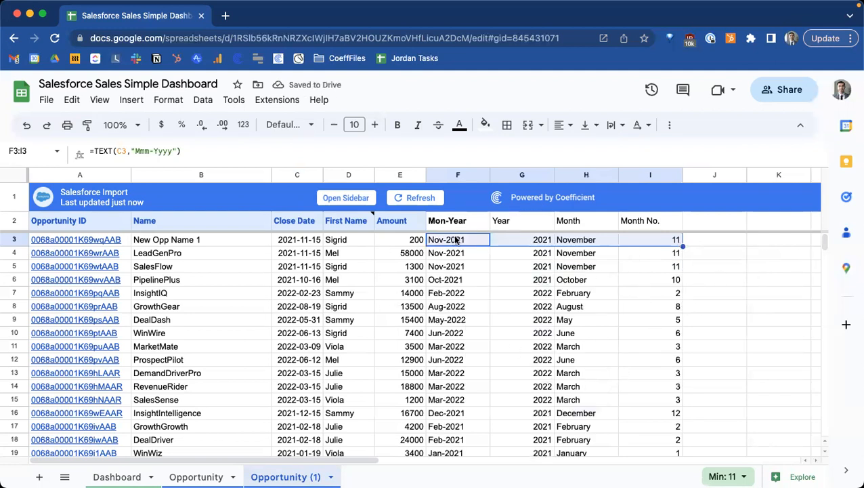
# - Make the helper column headers in F2:I2 bold and give them a light pink fill
pyautogui.moveTo(440, 221); pyautogui.dragTo(623, 221)
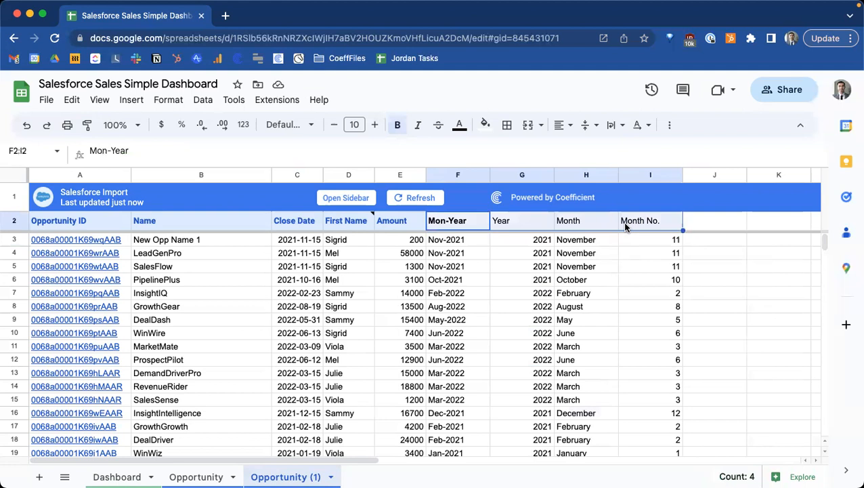
pyautogui.press('super+b')
pyautogui.press('super+b')
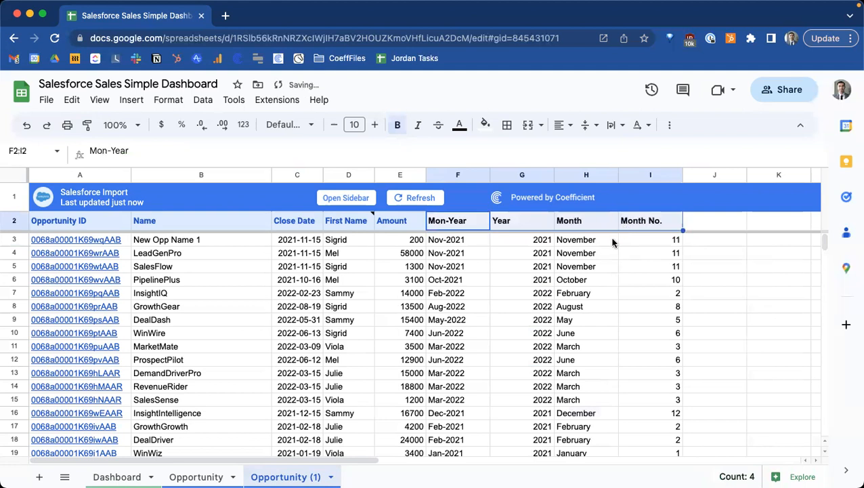
pyautogui.click(484, 125)
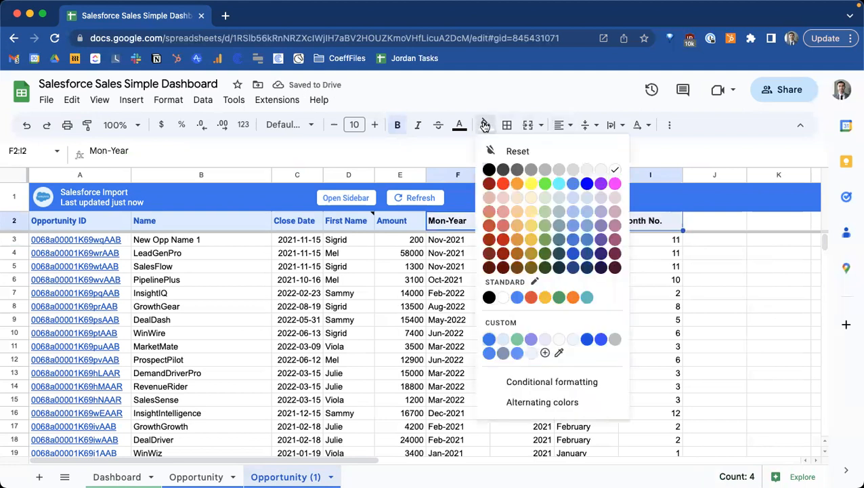
pyautogui.click(608, 198)
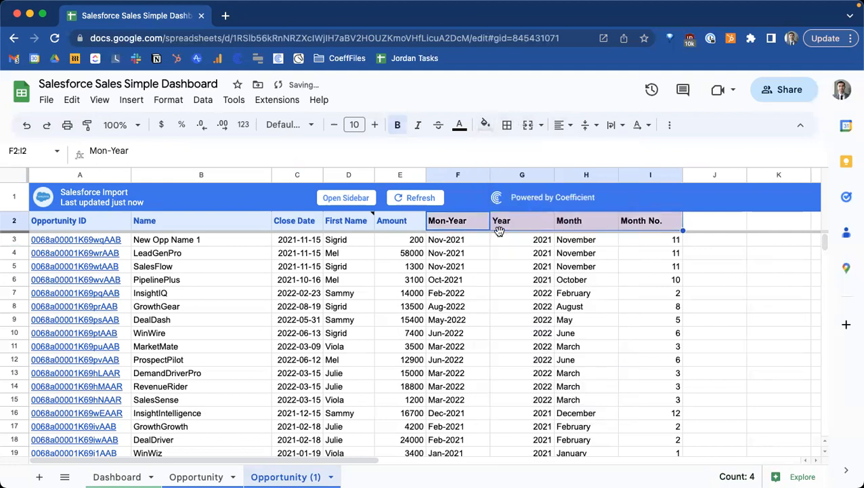
# - Review the imported columns A:E, the helper formulas in row 3 and the Dashboard requirements, ending back on the Opportunity (1) sheet
pyautogui.moveTo(96, 178); pyautogui.dragTo(407, 174)
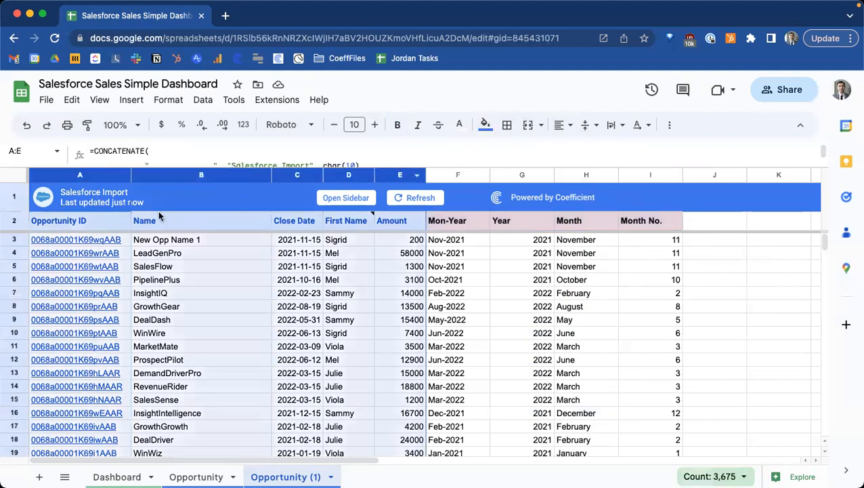
pyautogui.moveTo(113, 234)
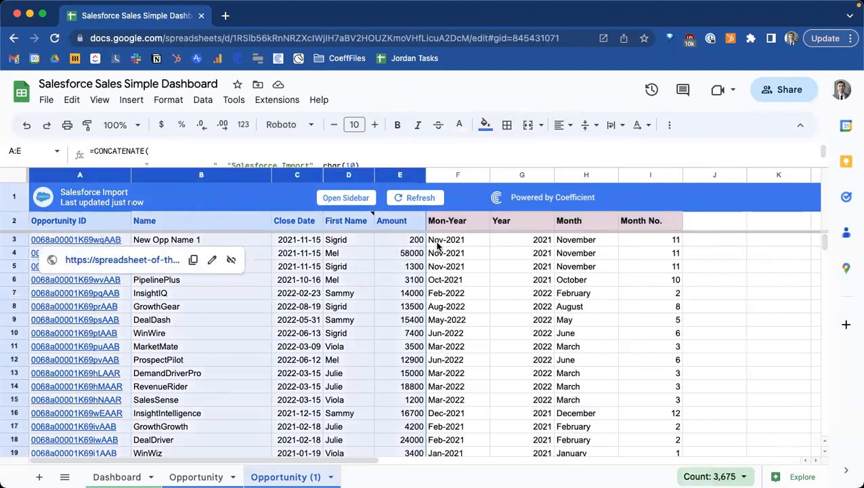
pyautogui.click(470, 224)
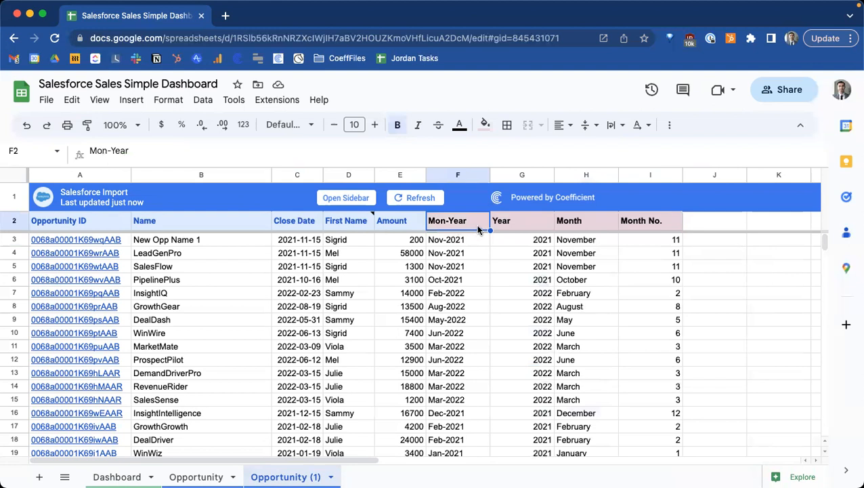
pyautogui.click(476, 240)
pyautogui.moveTo(653, 243); pyautogui.dragTo(430, 243)
pyautogui.click(434, 242)
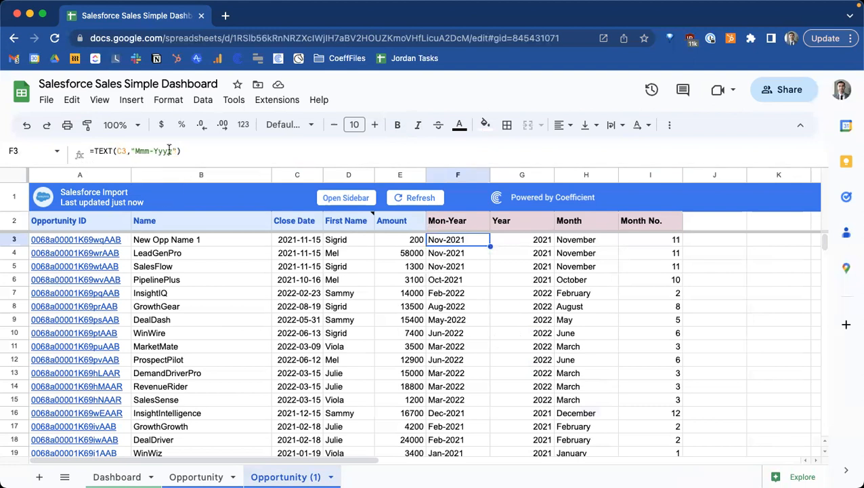
pyautogui.press('Right')
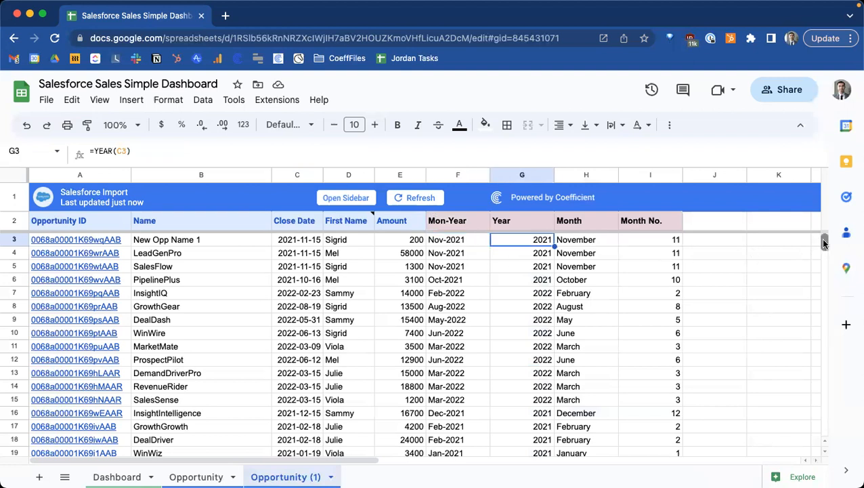
pyautogui.scroll(-11, 820, 238)
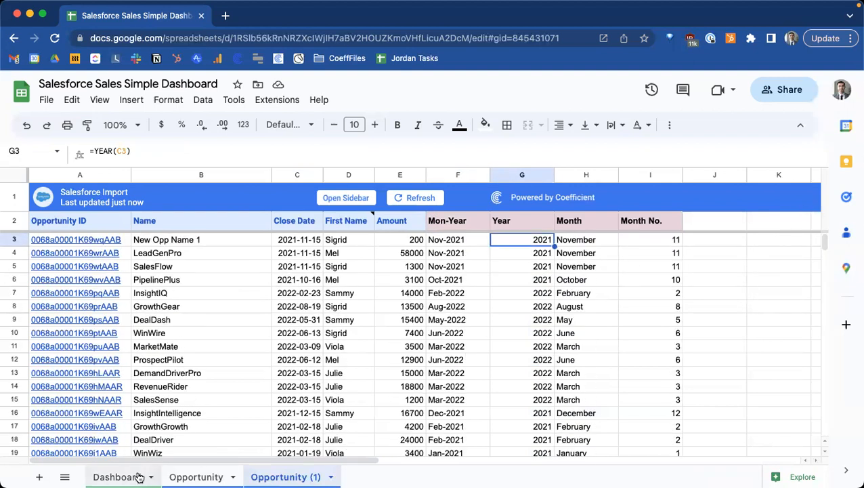
pyautogui.click(115, 477)
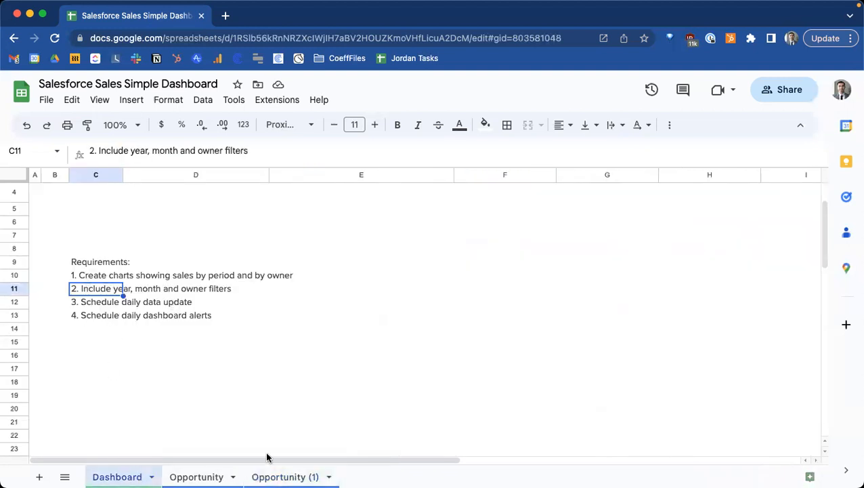
pyautogui.click(264, 477)
# - Select the range A2:I1000 on Opportunity (1), covering the headers, all data and the empty rows down to the sheet's end
pyautogui.moveTo(59, 221); pyautogui.dragTo(636, 423)
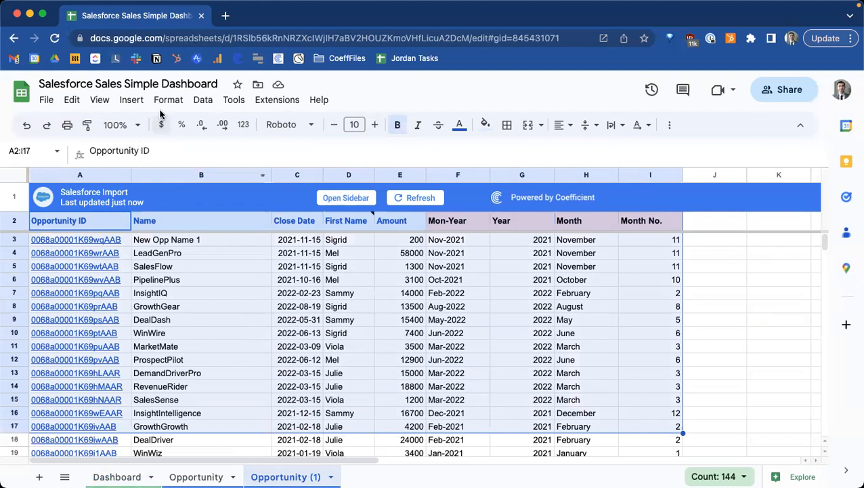
pyautogui.click(132, 99)
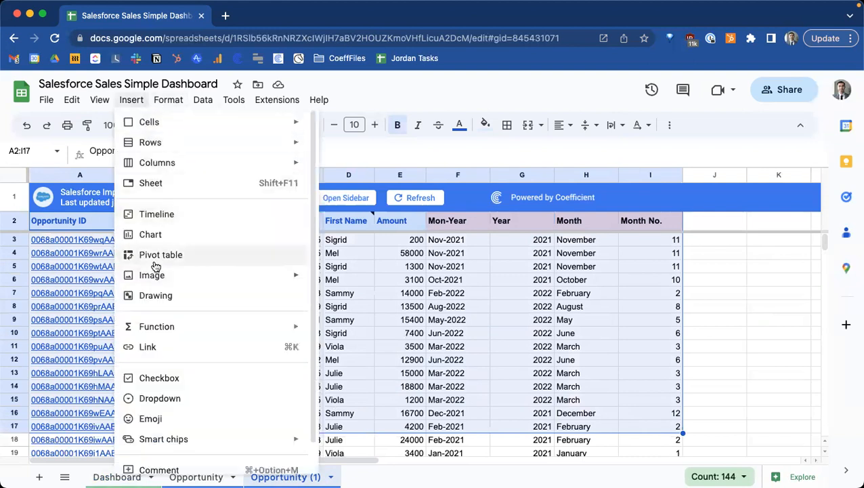
pyautogui.click(87, 222)
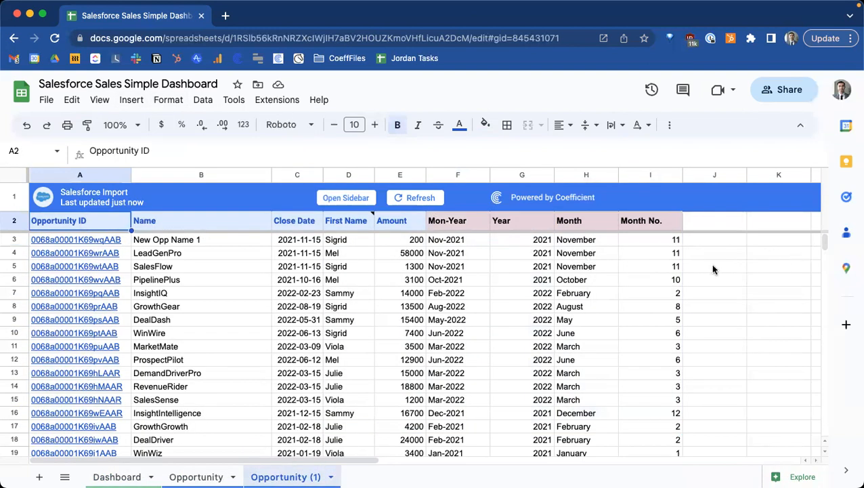
pyautogui.hotkey('ctrl', 'shift', 'Right')
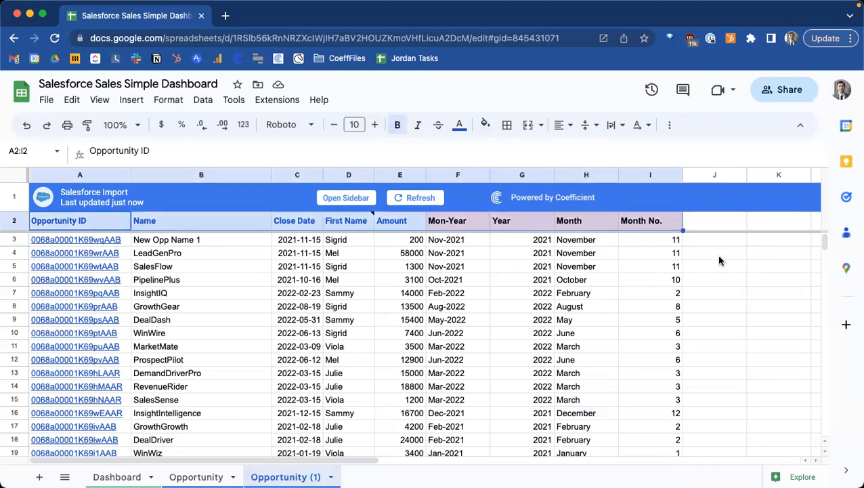
pyautogui.hotkey('ctrl', 'shift', 'Down')
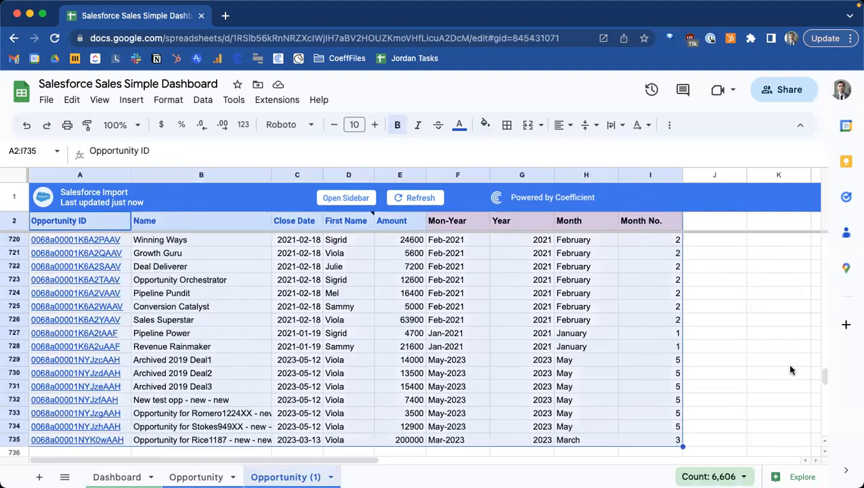
pyautogui.scroll(-5, 822, 377)
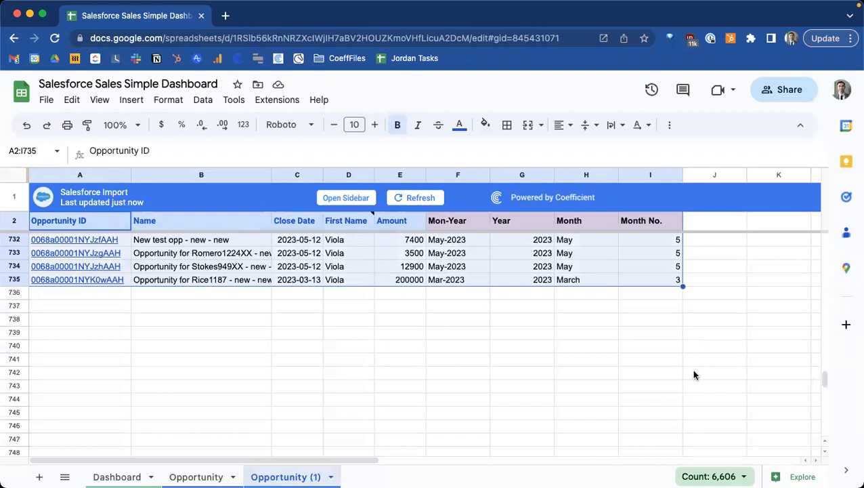
pyautogui.scroll(1, 694, 373)
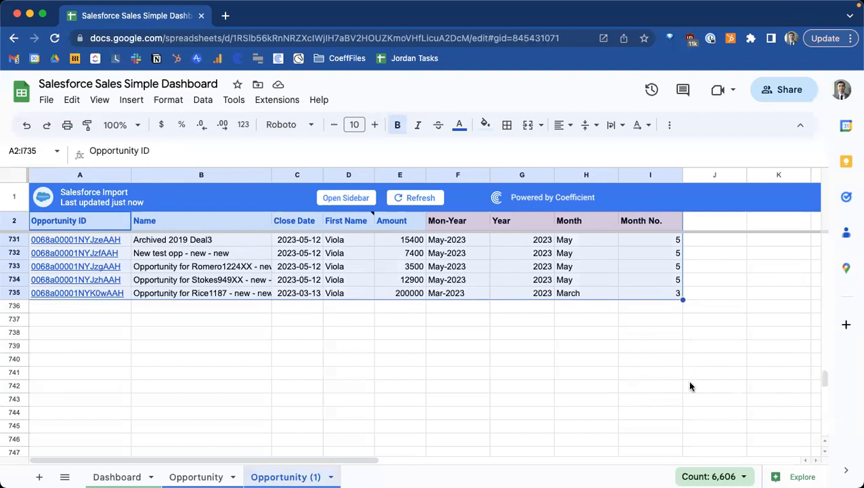
pyautogui.moveTo(824, 379); pyautogui.dragTo(825, 432)
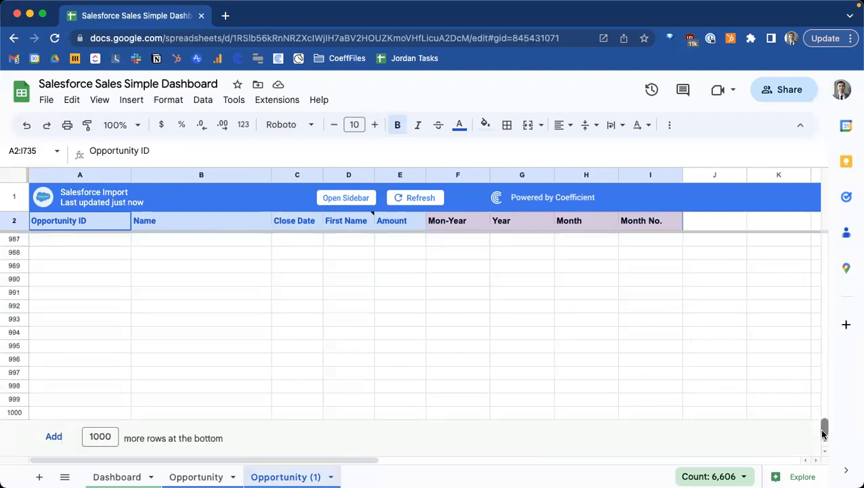
pyautogui.keyDown('shift'); pyautogui.click(642, 413); pyautogui.keyUp('shift')
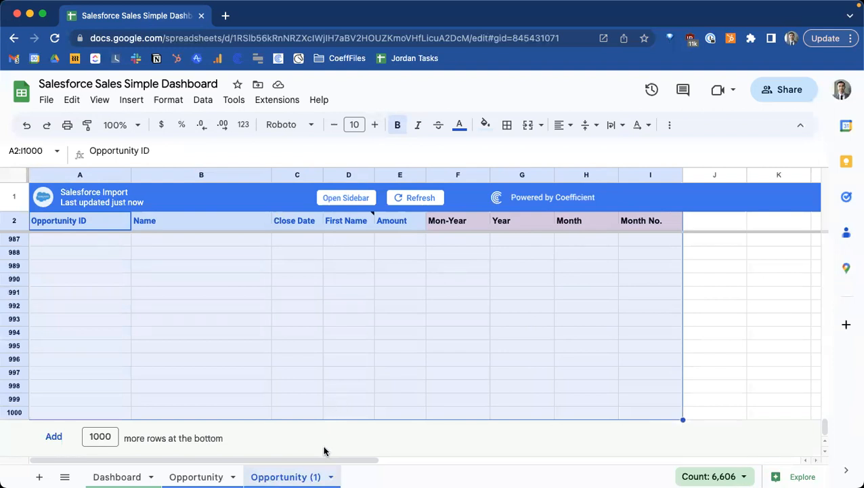
# - Switch to the Opportunity sheet and hide the Opportunity (1) sheet
pyautogui.click(218, 477)
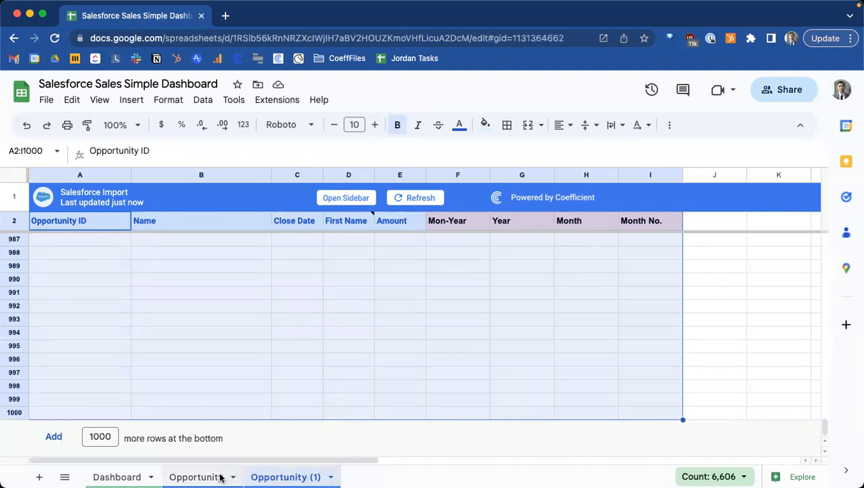
pyautogui.click(331, 477)
pyautogui.click(276, 380)
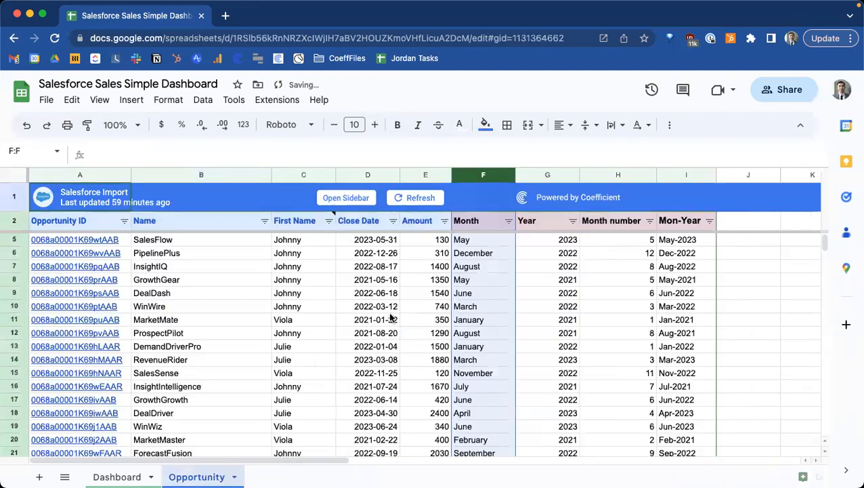
# - Check the Month, Year, Month number and Mon-Year headers on the Opportunity sheet
pyautogui.click(495, 223)
pyautogui.click(536, 219)
pyautogui.click(495, 224)
pyautogui.click(522, 227)
pyautogui.click(615, 221)
pyautogui.click(664, 224)
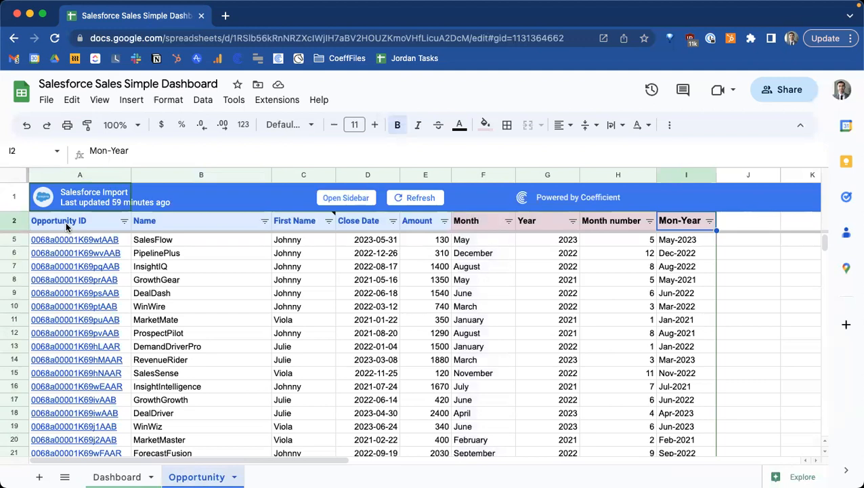
# - Select the range A2:I50000 on the Opportunity sheet, from the headers through the empty rows at the sheet's end
pyautogui.moveTo(66, 227); pyautogui.dragTo(695, 296)
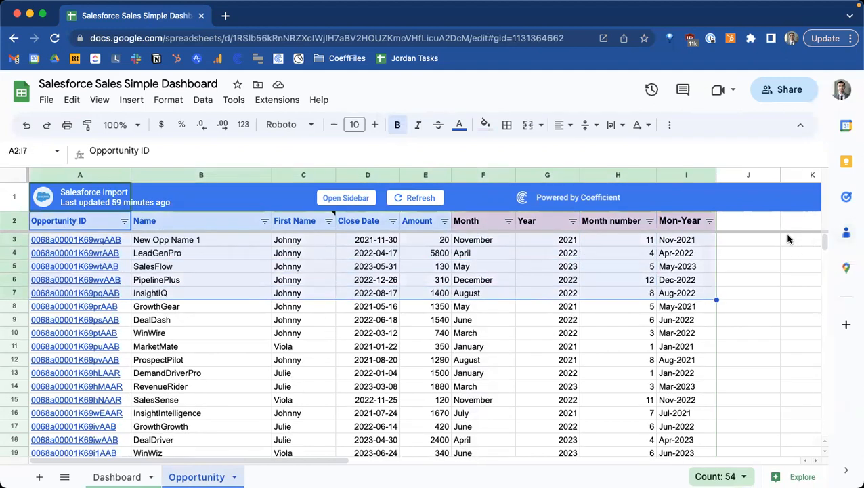
pyautogui.press('super+shift+Down')
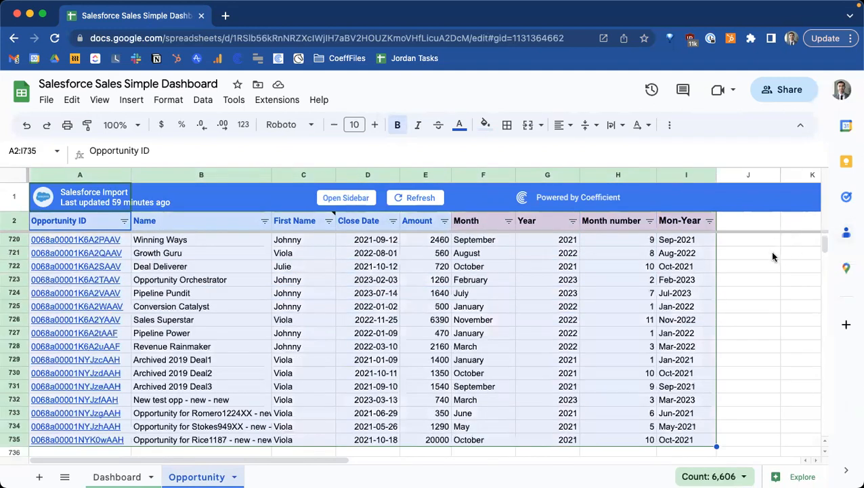
pyautogui.scroll(-3, 772, 256)
pyautogui.moveTo(823, 248); pyautogui.dragTo(803, 442)
pyautogui.keyDown('shift'); pyautogui.click(684, 412); pyautogui.keyUp('shift')
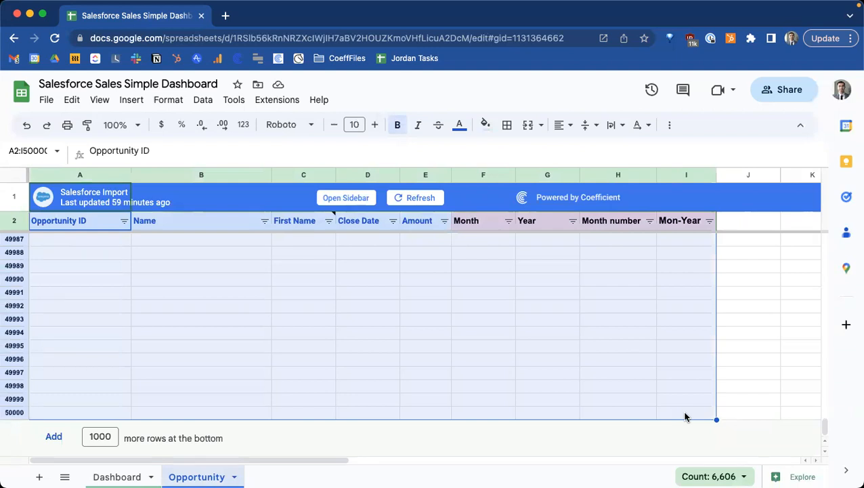
# - Shrink the selection to only the filled rows, A2:I735, ending at the last opportunity record
pyautogui.hotkey('ctrl', 'shift', 'Up')
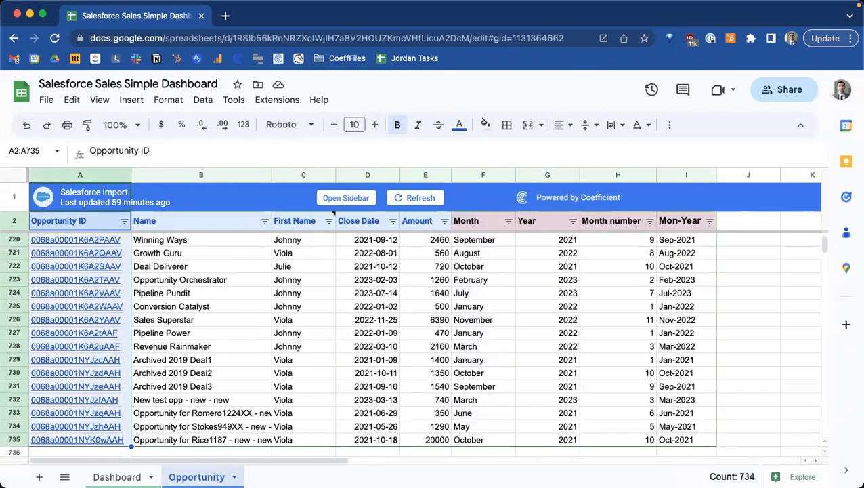
pyautogui.scroll(-1, 491, 371)
pyautogui.scroll(-3, 491, 371)
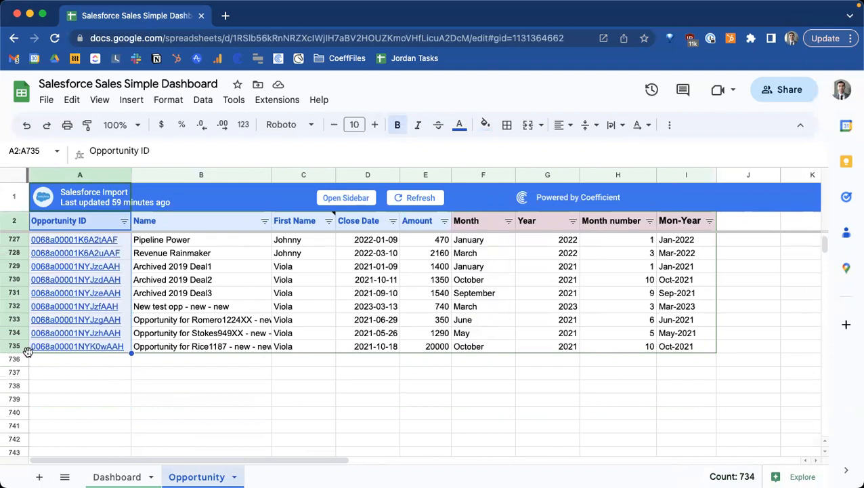
pyautogui.keyDown('shift'); pyautogui.click(686, 349); pyautogui.keyUp('shift')
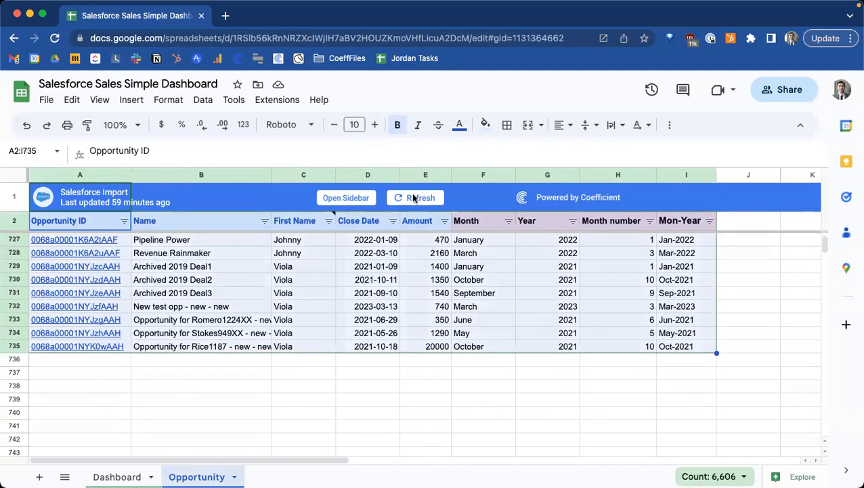
pyautogui.moveTo(112, 356)
pyautogui.scroll(-1, 58, 378)
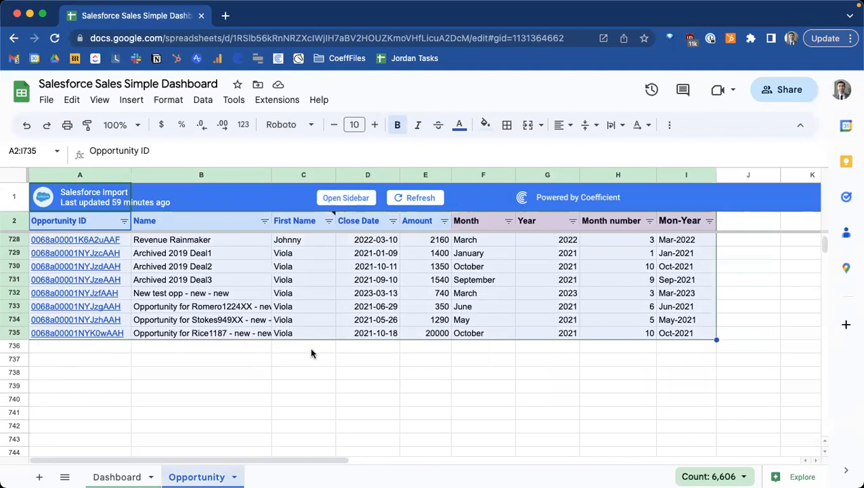
# - Extend the selection to A2:I50000 and start a pivot table from it, choosing an existing sheet as the destination
pyautogui.press('super+shift+Down')
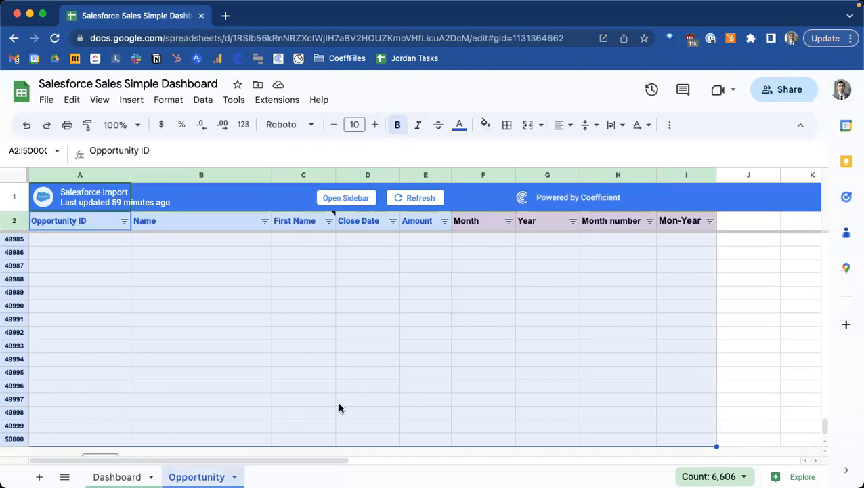
pyautogui.moveTo(825, 427); pyautogui.dragTo(825, 231)
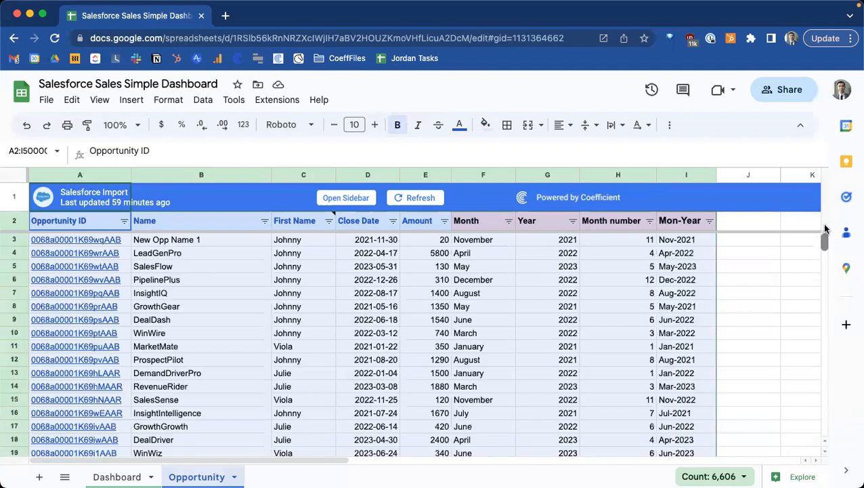
pyautogui.click(131, 99)
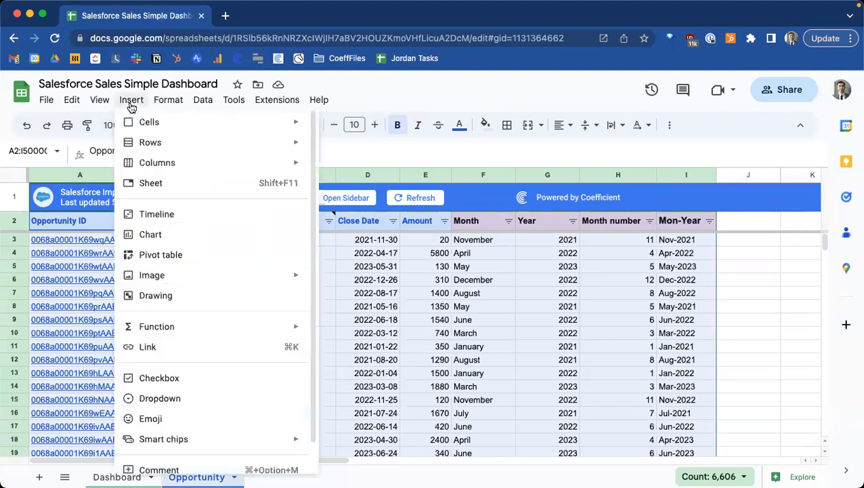
pyautogui.click(151, 253)
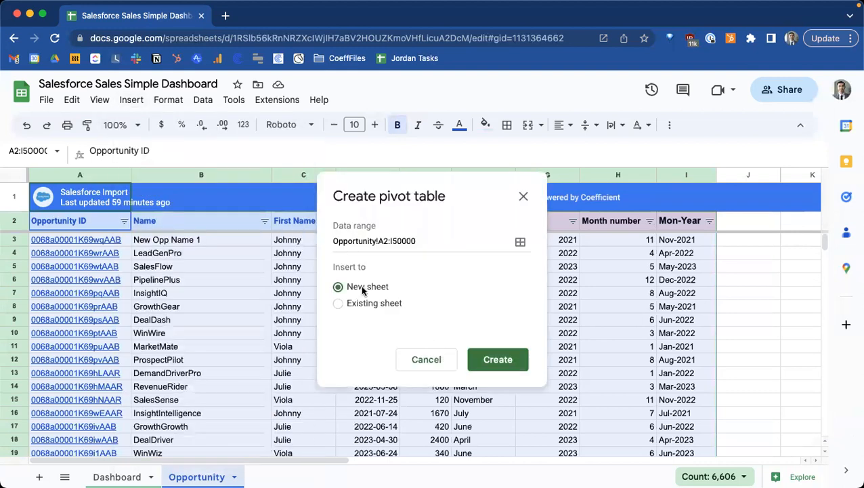
pyautogui.moveTo(335, 243); pyautogui.dragTo(488, 242)
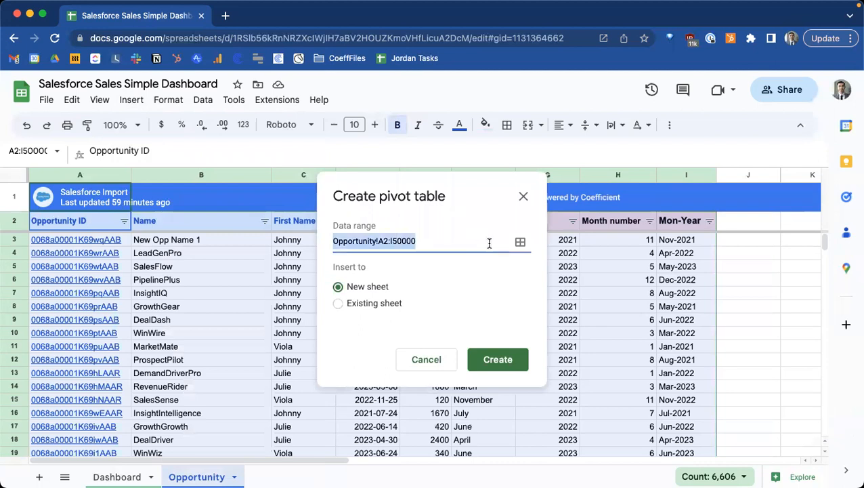
pyautogui.click(373, 304)
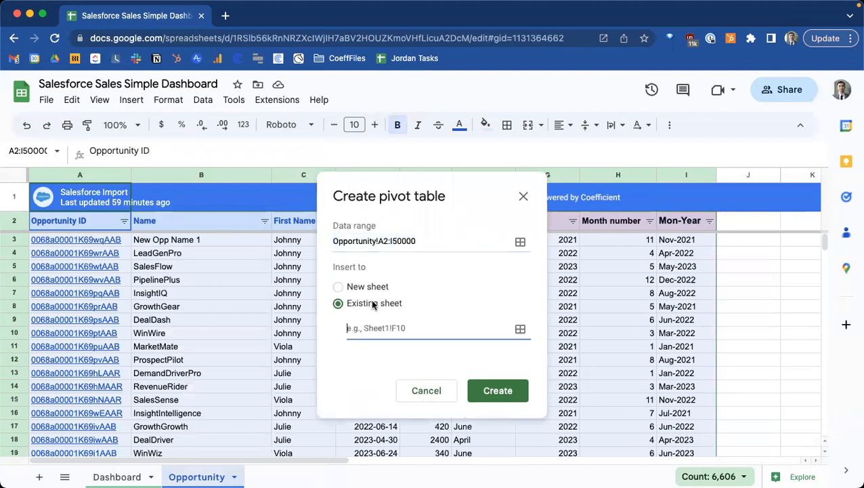
pyautogui.click(519, 330)
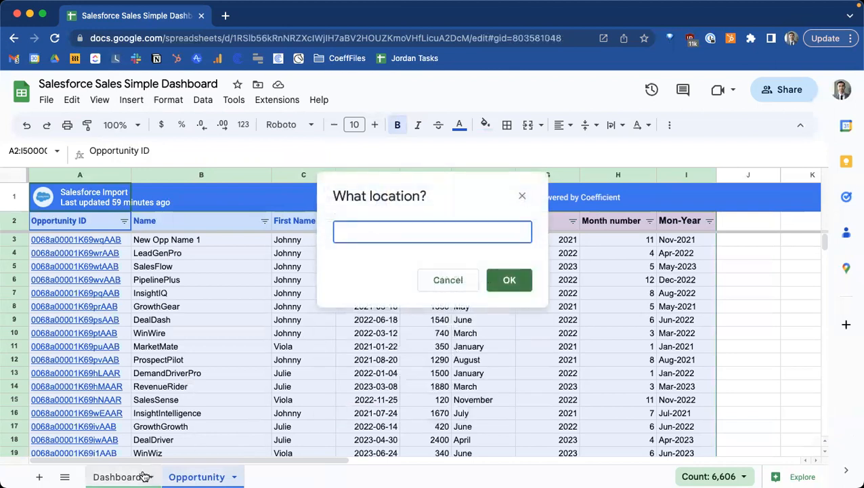
# - Switch to the Dashboard sheet to choose the pivot table's location and set the zoom to 60%
pyautogui.click(143, 476)
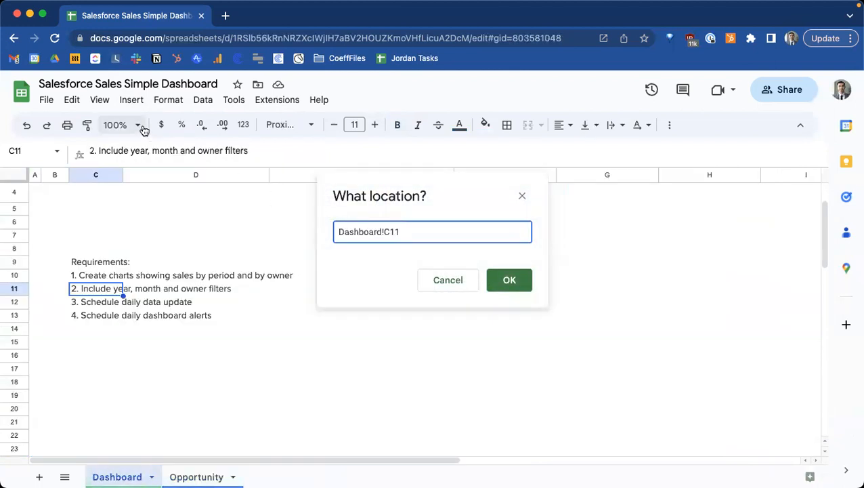
pyautogui.click(122, 125)
pyautogui.write('60')
pyautogui.press('Return')
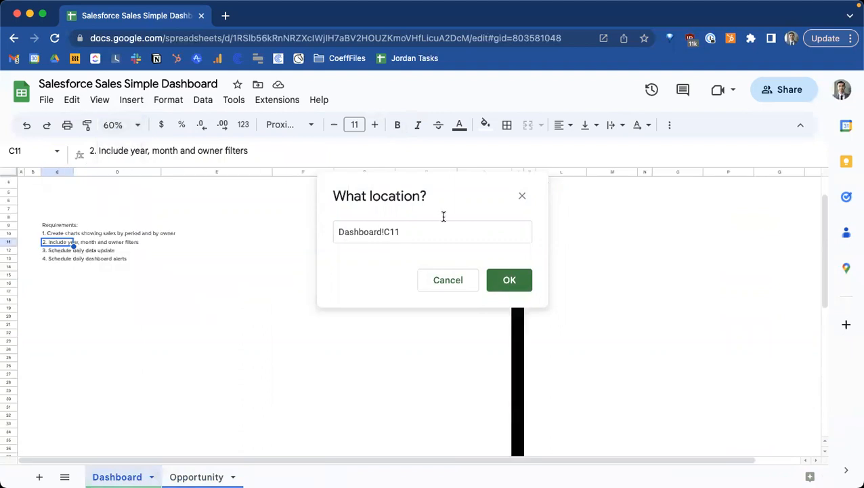
# - Set the pivot table's location to Dashboard!O3, in the Reference Data area, and create it
pyautogui.moveTo(456, 201); pyautogui.dragTo(291, 260)
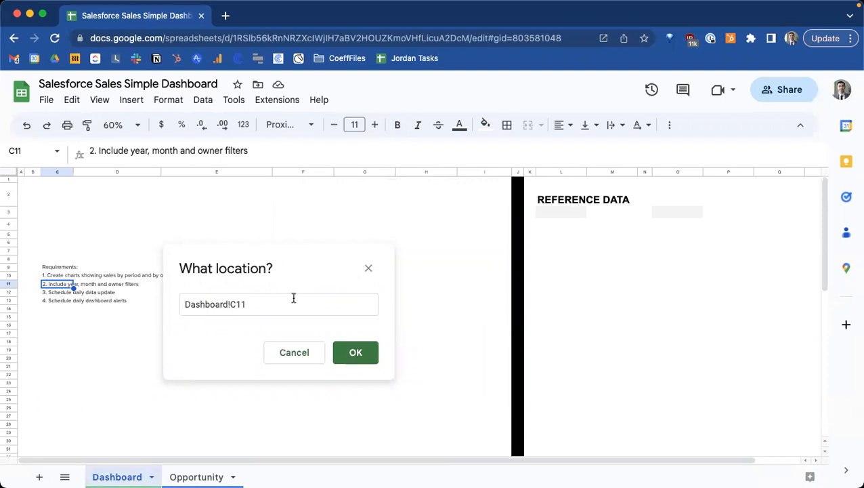
pyautogui.click(272, 306)
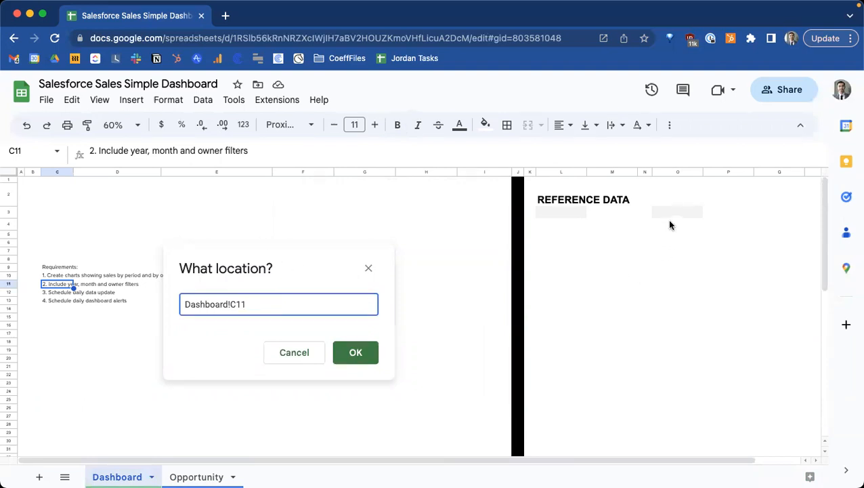
pyautogui.click(674, 213)
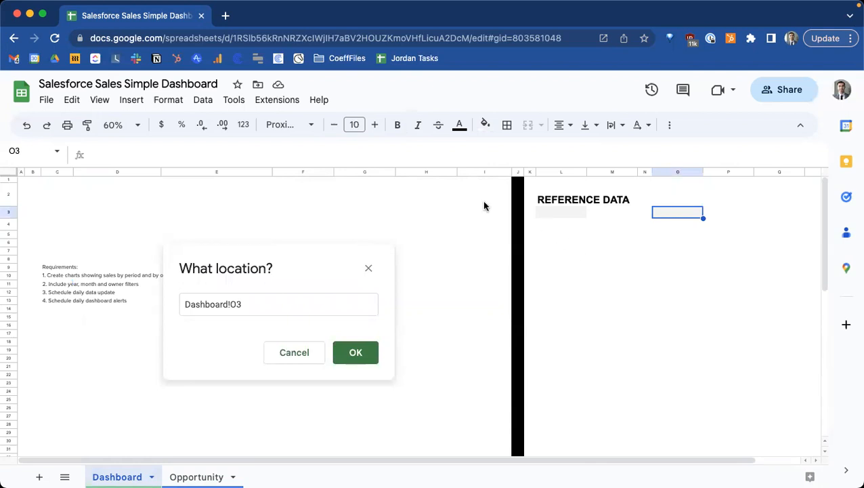
pyautogui.click(359, 349)
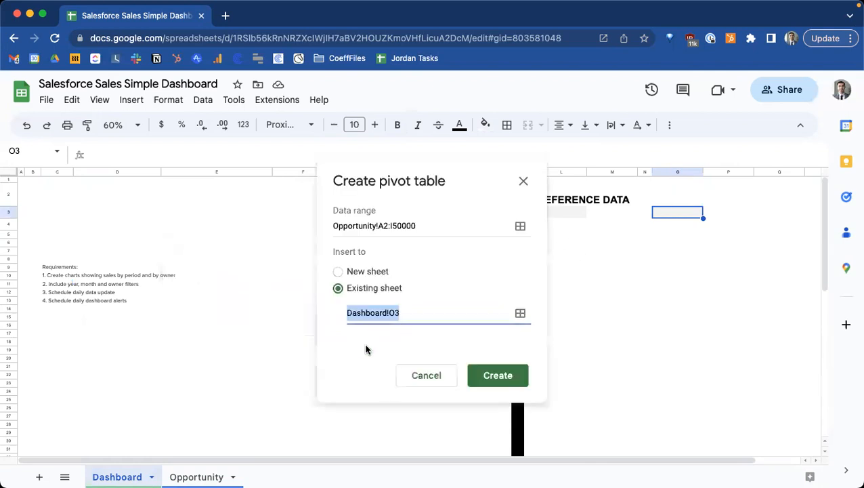
pyautogui.click(482, 368)
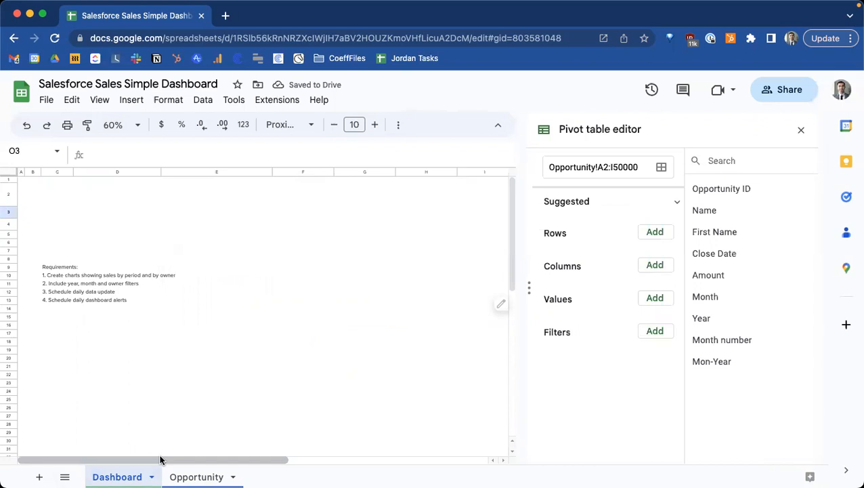
# - Check the empty pivot table's placement in the Reference Data area and reread the first requirement in C10
pyautogui.moveTo(162, 460); pyautogui.dragTo(404, 476)
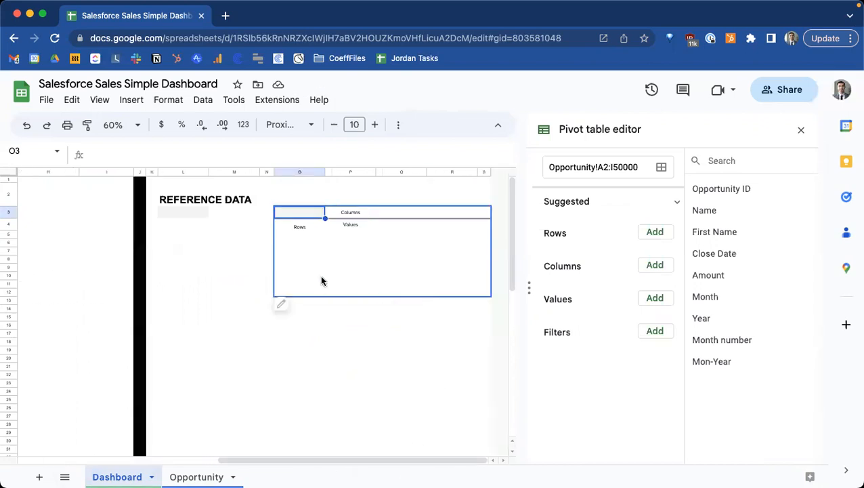
pyautogui.moveTo(275, 459); pyautogui.dragTo(27, 450)
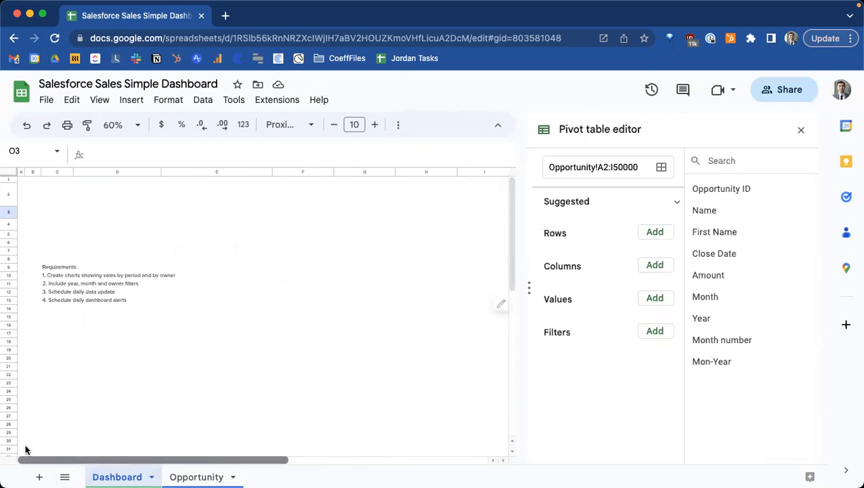
pyautogui.click(56, 277)
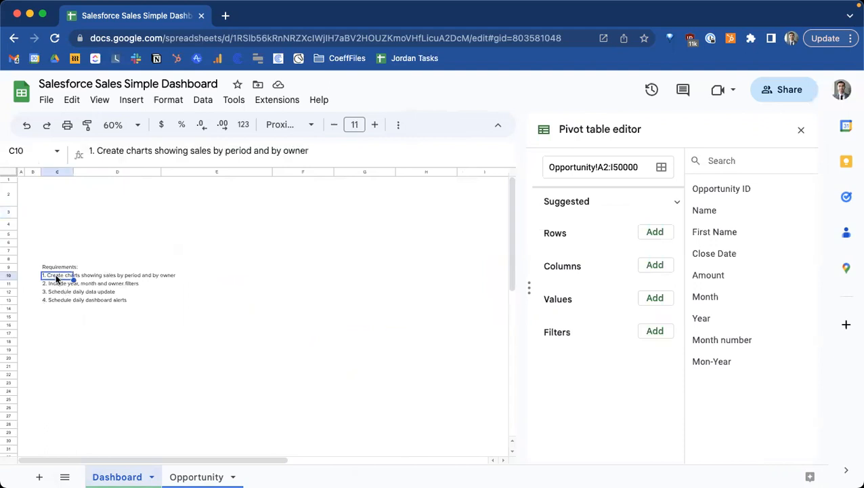
pyautogui.click(128, 152)
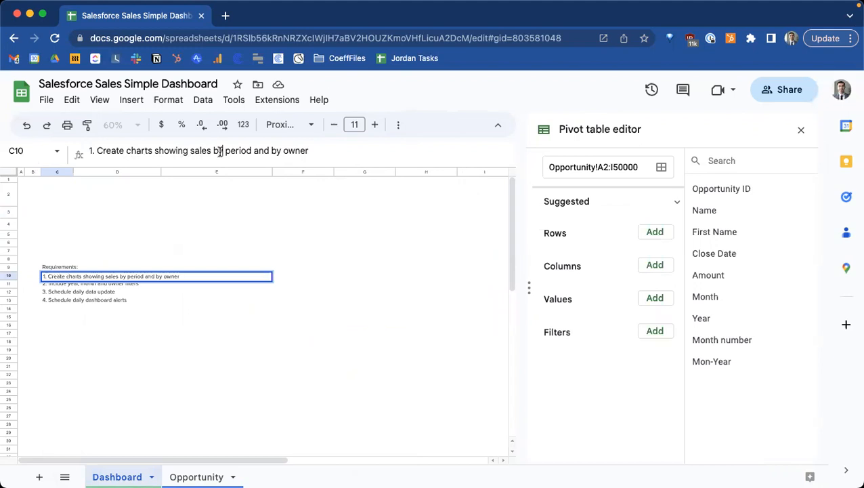
pyautogui.press('Escape')
# - Add Mon-Year as the pivot table's row field and turn off its totals
pyautogui.moveTo(174, 464); pyautogui.dragTo(453, 465)
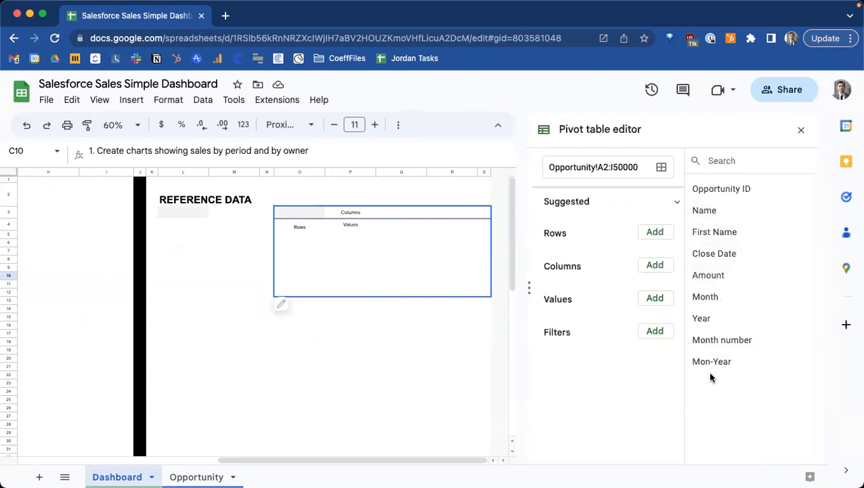
pyautogui.moveTo(720, 362); pyautogui.dragTo(579, 261)
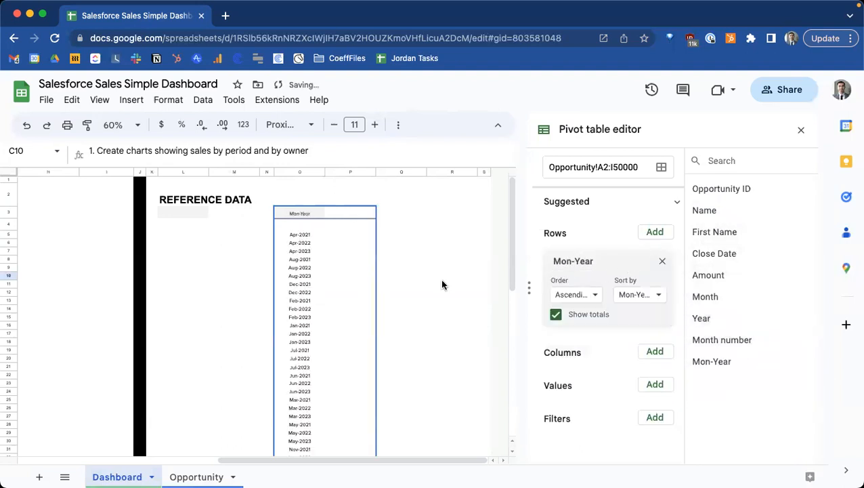
pyautogui.scroll(-5, 319, 240)
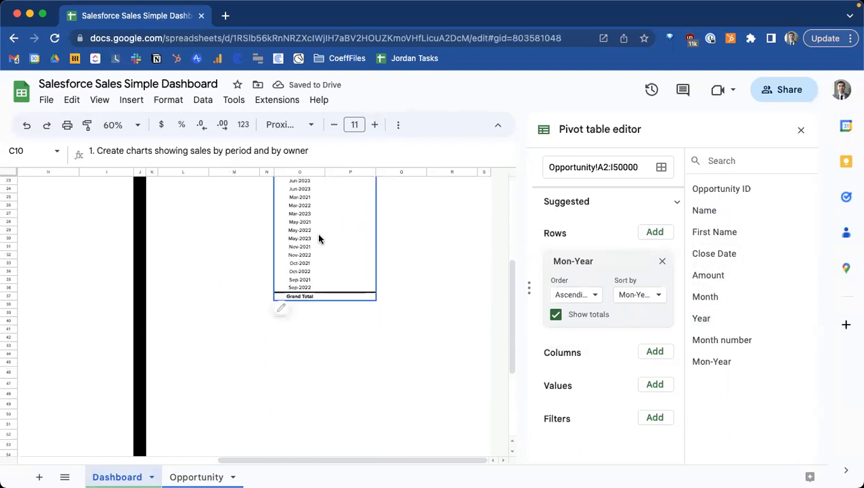
pyautogui.scroll(5, 319, 237)
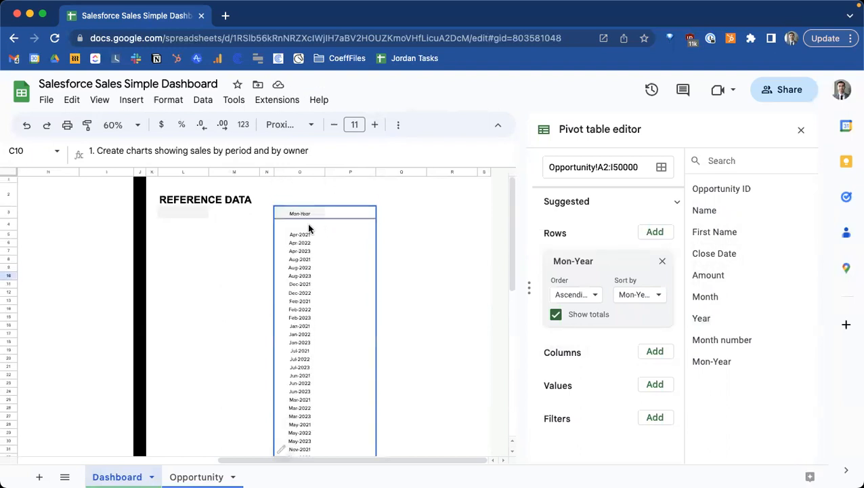
pyautogui.scroll(-5, 310, 228)
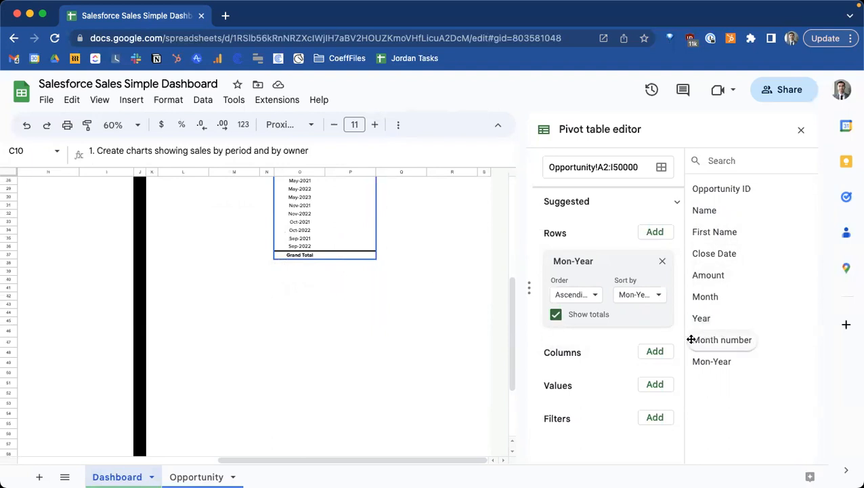
pyautogui.click(556, 315)
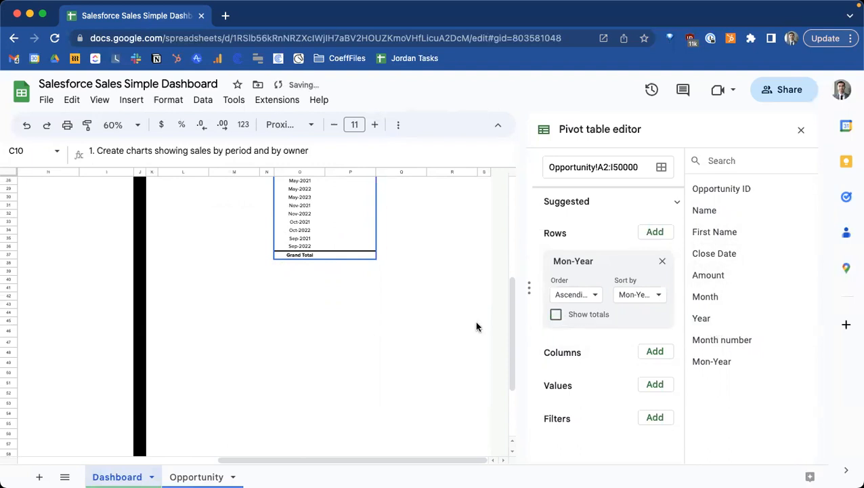
pyautogui.scroll(5, 382, 327)
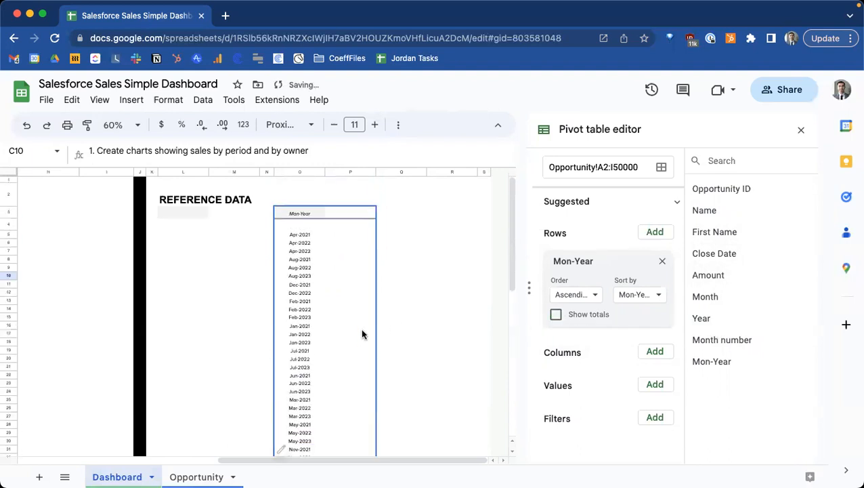
# - Inspect the pivot table's blank first row in O4 and the source rows on the Opportunity sheet
pyautogui.click(306, 226)
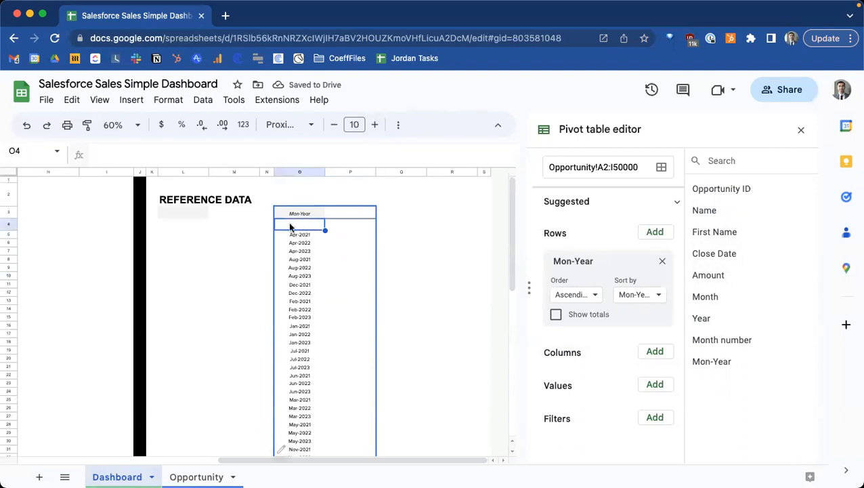
pyautogui.moveTo(287, 226); pyautogui.dragTo(391, 228)
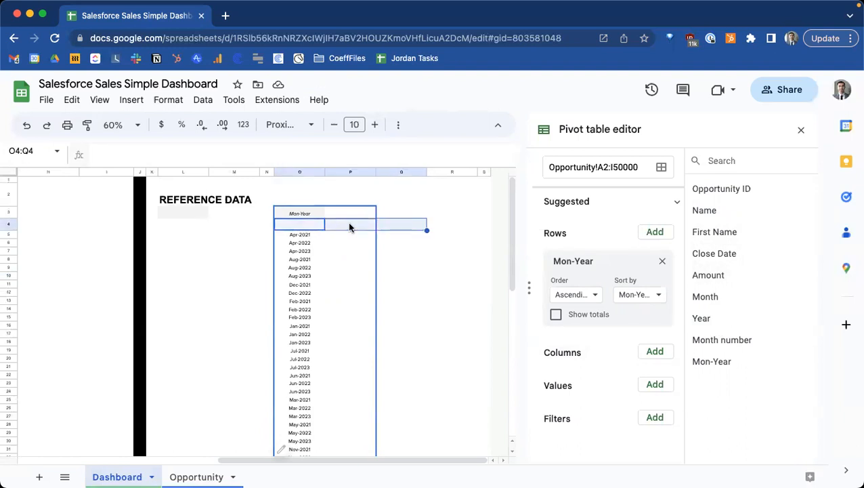
pyautogui.moveTo(311, 221)
pyautogui.mouseDown()
pyautogui.moveTo(347, 223)
pyautogui.moveTo(306, 220)
pyautogui.mouseUp()
pyautogui.click(204, 476)
pyautogui.scroll(-15, 103, 327)
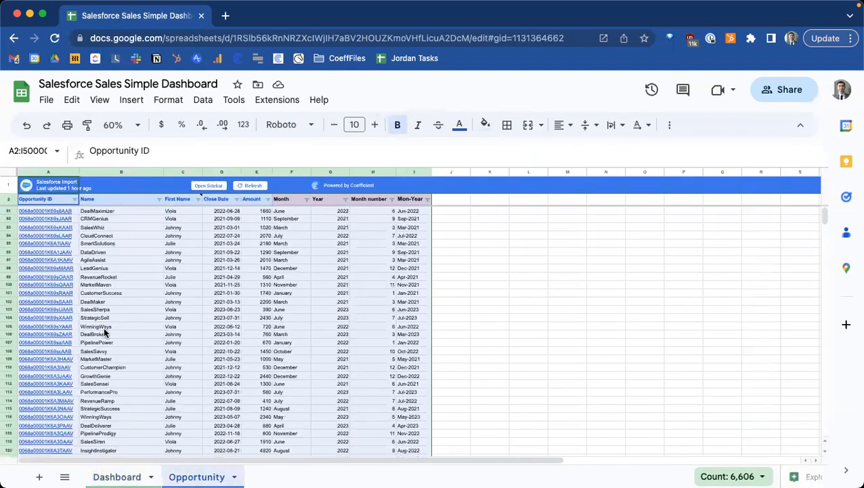
pyautogui.moveTo(823, 217)
pyautogui.mouseDown()
pyautogui.moveTo(825, 251)
pyautogui.moveTo(823, 211)
pyautogui.mouseUp()
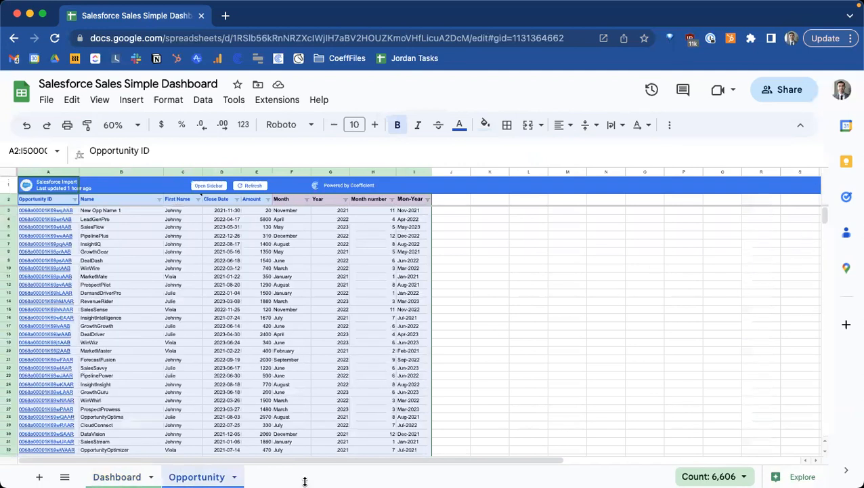
# - Return to the Dashboard sheet, reopen the pivot table for editing, and add Opportunity ID as a filter field
pyautogui.click(121, 474)
pyautogui.hscroll(2, 433, 466)
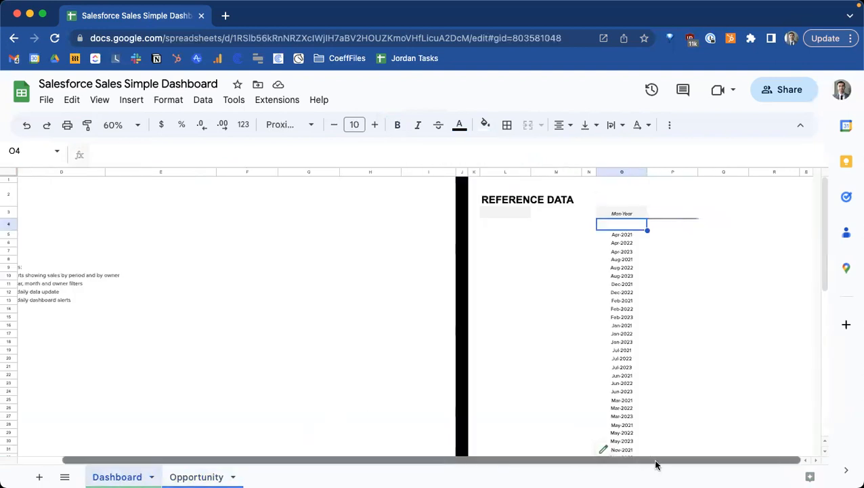
pyautogui.click(613, 449)
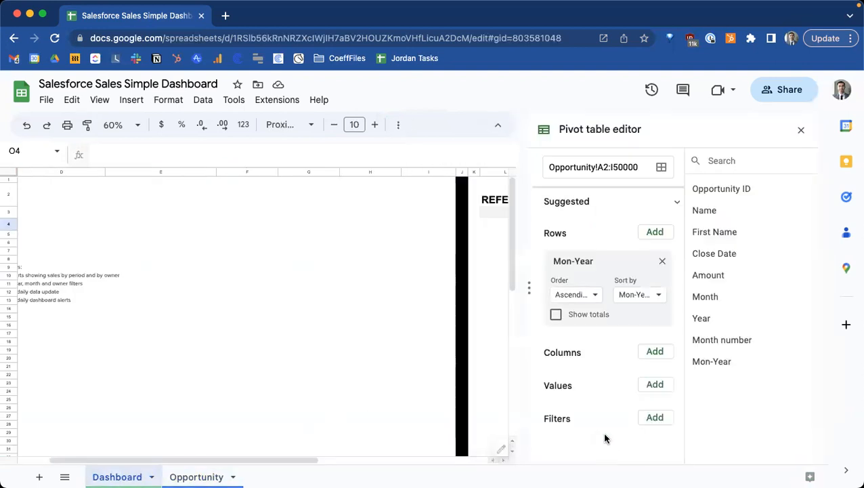
pyautogui.moveTo(714, 188); pyautogui.dragTo(567, 445)
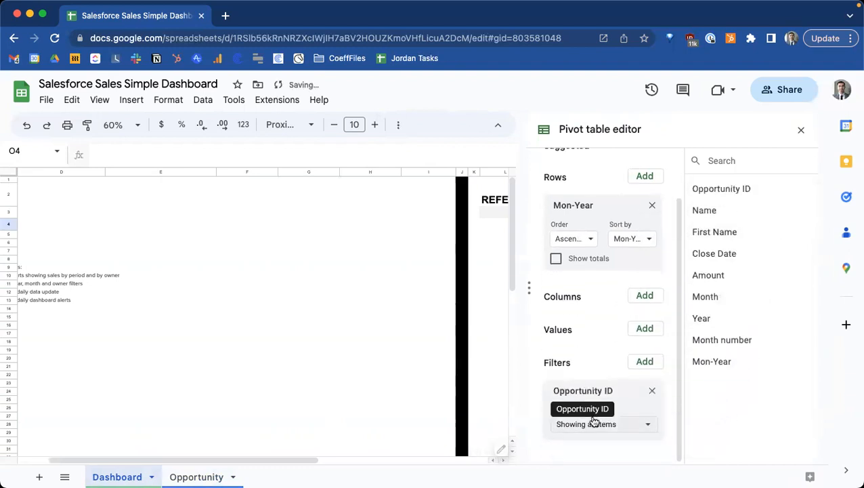
# - Set the Opportunity ID filter's condition to Is not empty and check the pivot table's first row
pyautogui.click(581, 426)
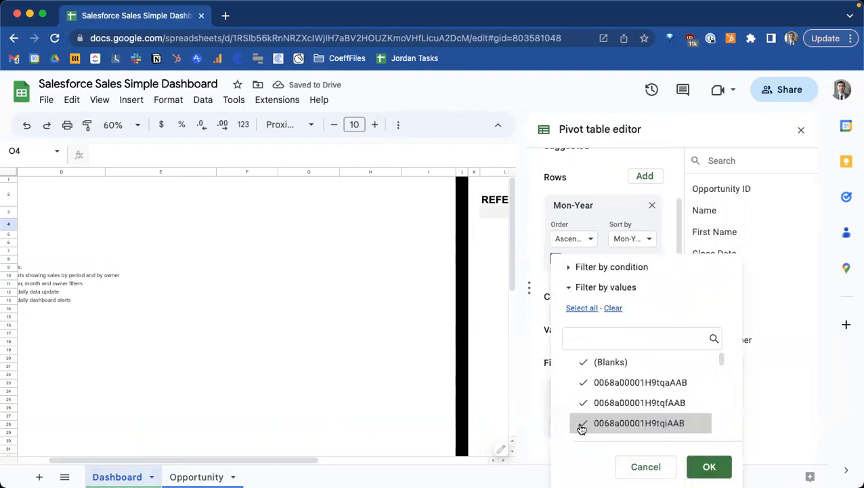
pyautogui.click(616, 268)
pyautogui.click(618, 264)
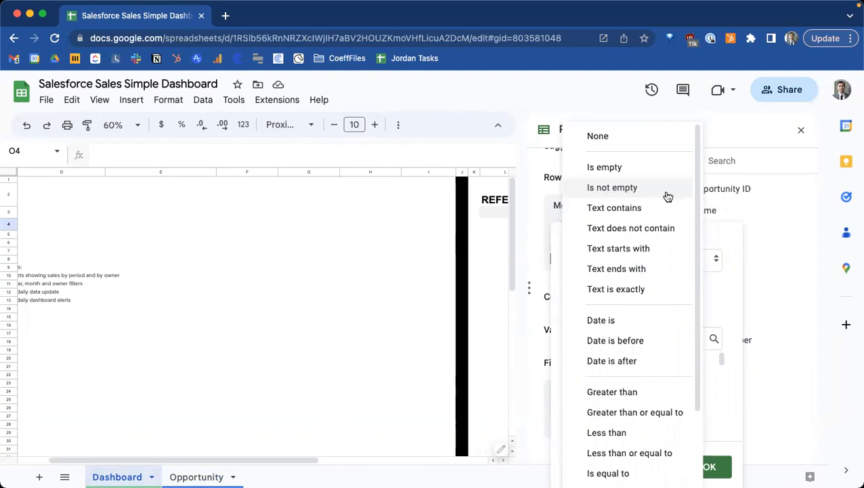
pyautogui.click(605, 195)
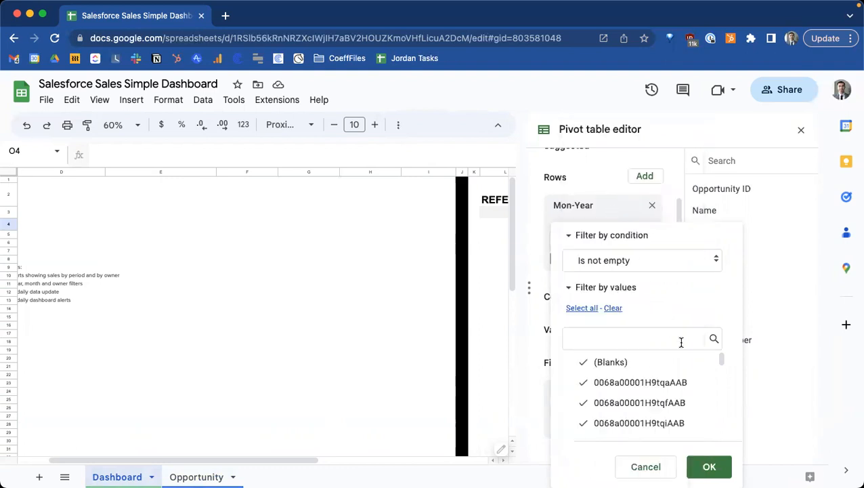
pyautogui.click(706, 464)
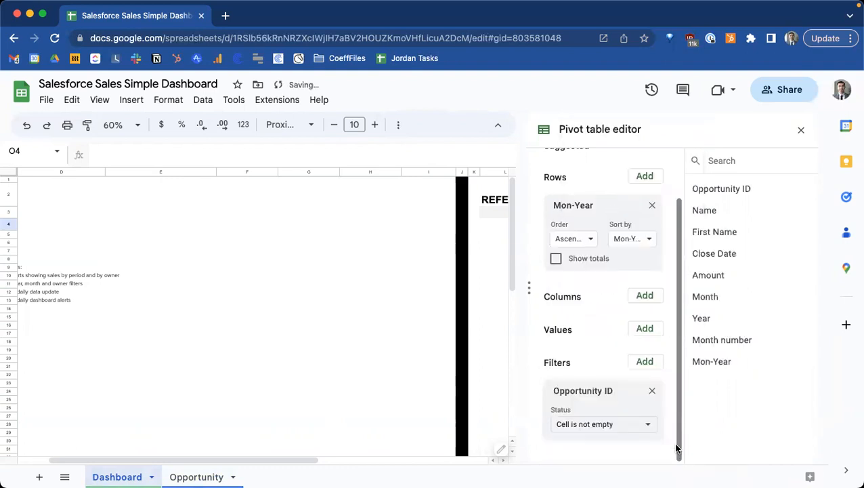
pyautogui.moveTo(291, 463); pyautogui.dragTo(459, 465)
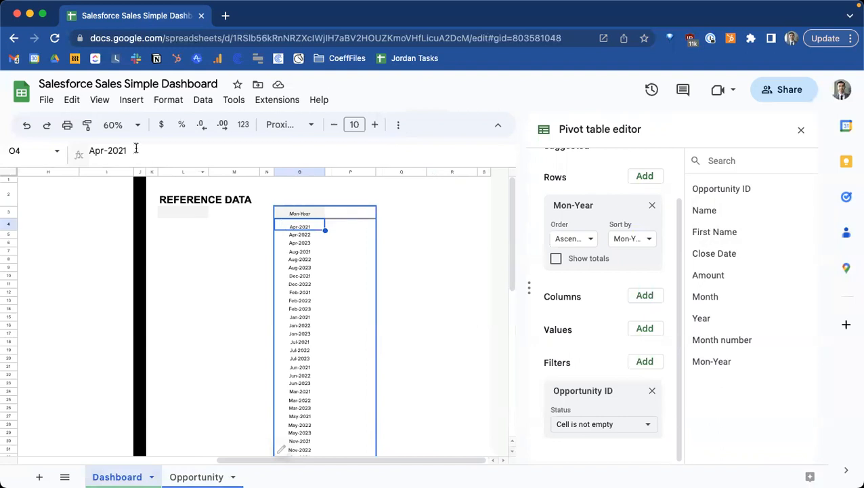
# - Set the sheet zoom to 100% and examine the order of the Mon-Year rows in column O
pyautogui.click(137, 127)
pyautogui.click(121, 211)
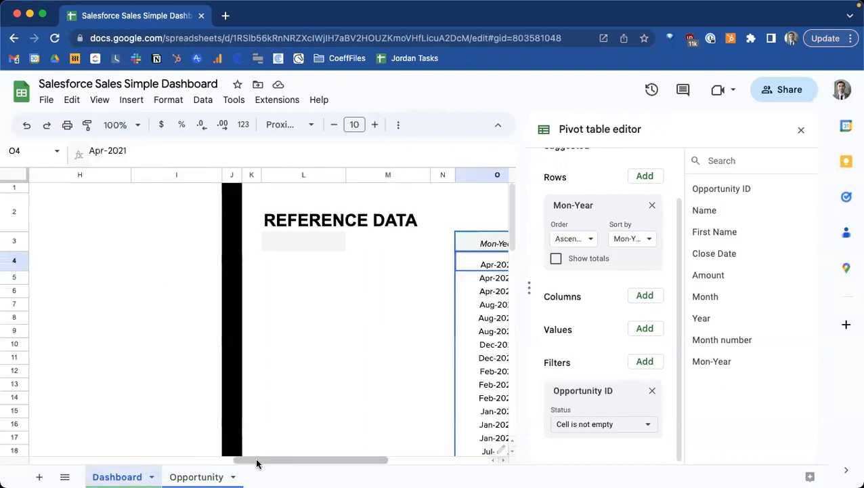
pyautogui.hscroll(5, 365, 479)
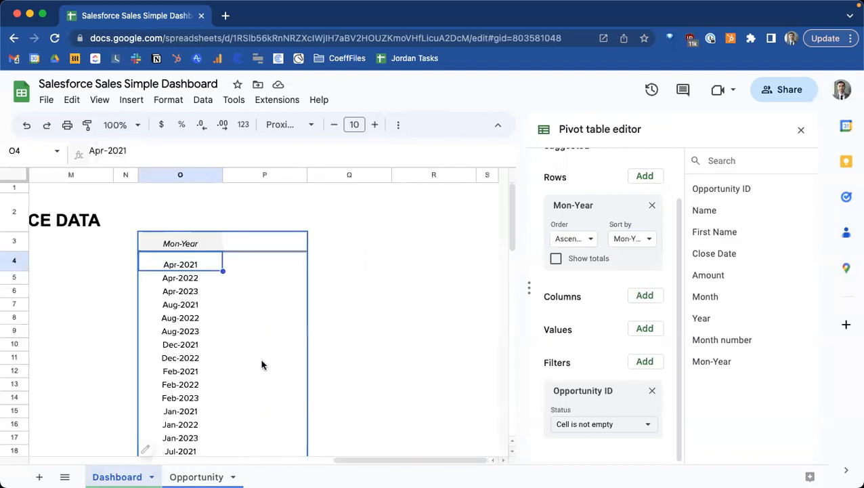
pyautogui.moveTo(173, 264); pyautogui.dragTo(207, 385)
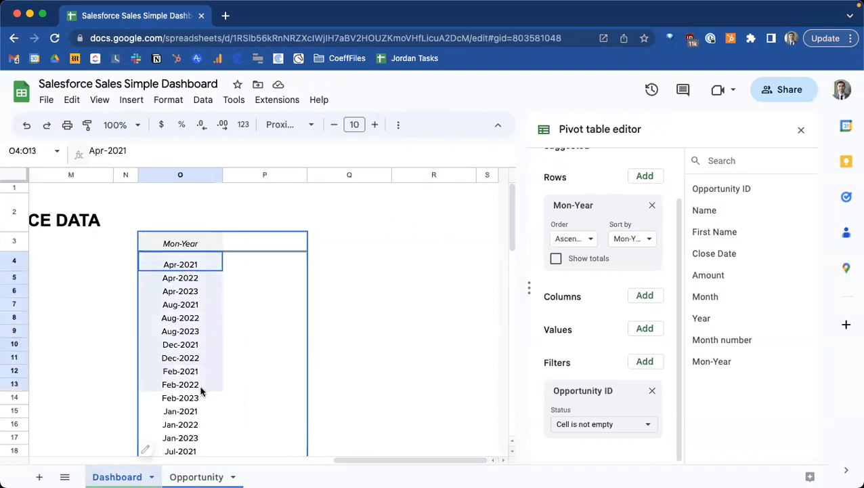
pyautogui.click(177, 284)
pyautogui.moveTo(183, 265); pyautogui.dragTo(178, 398)
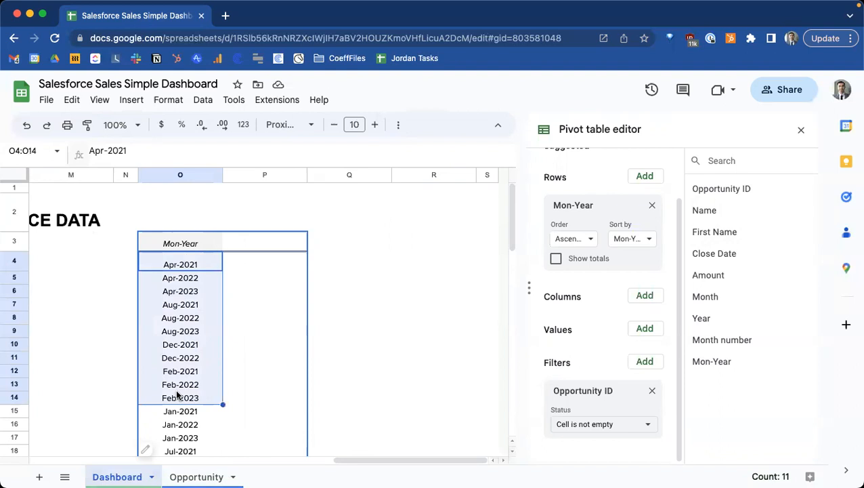
pyautogui.click(181, 266)
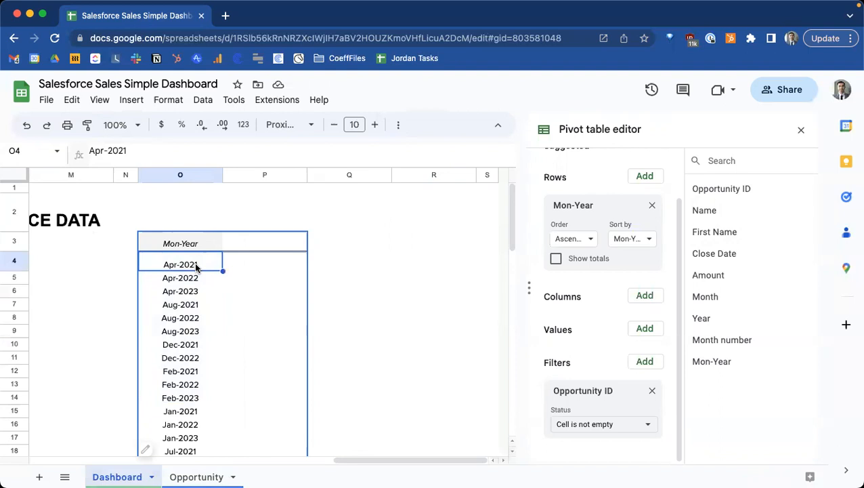
pyautogui.moveTo(171, 268); pyautogui.dragTo(161, 414)
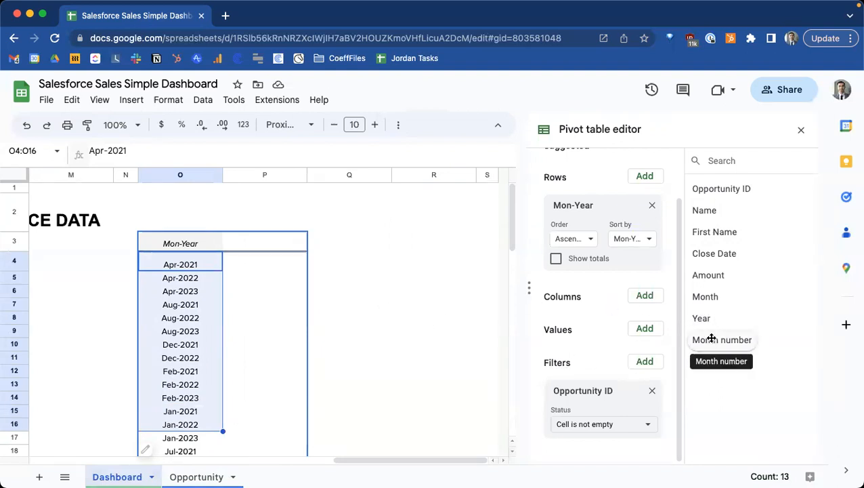
# - Add Year as a row field above Mon-Year, turn off its totals, and keep it sorted ascending by Year
pyautogui.moveTo(703, 320); pyautogui.dragTo(562, 202)
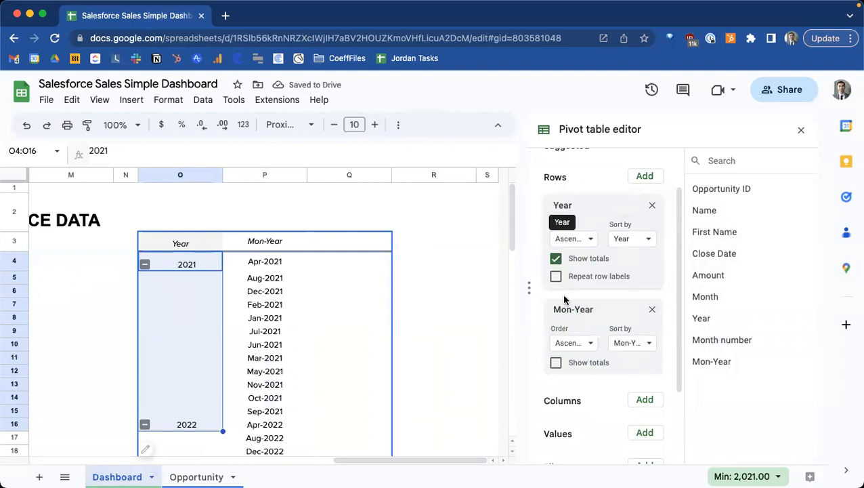
pyautogui.click(555, 259)
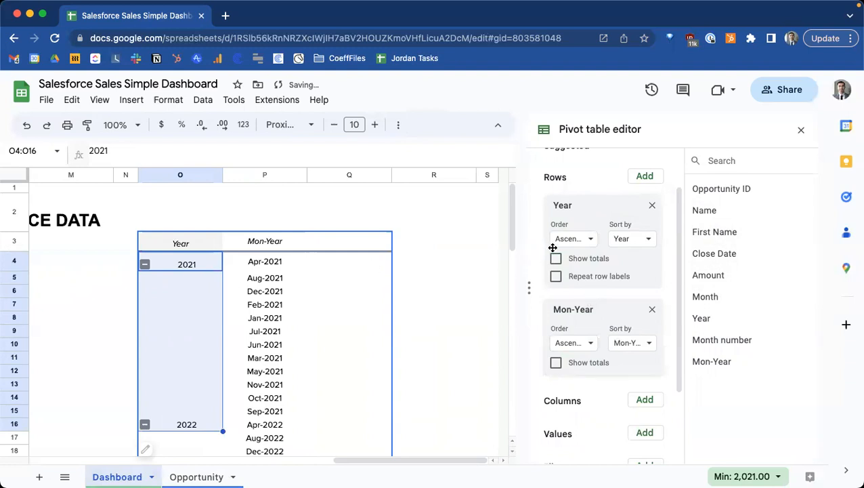
pyautogui.click(573, 240)
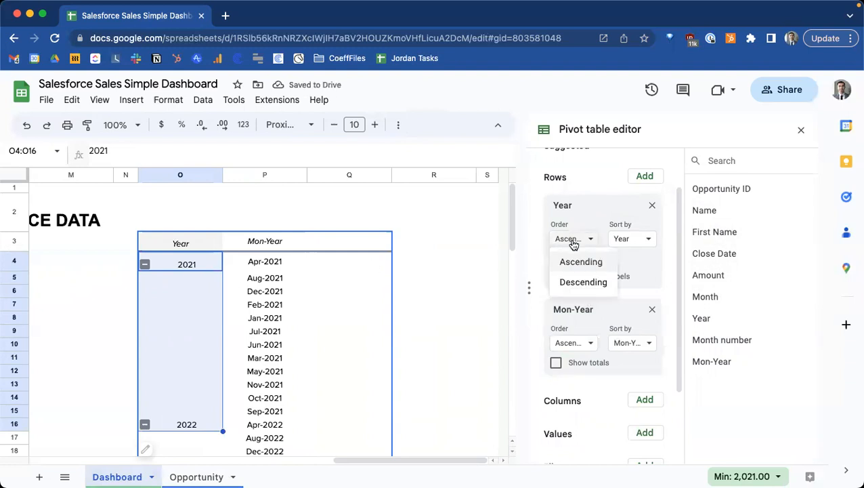
pyautogui.click(626, 242)
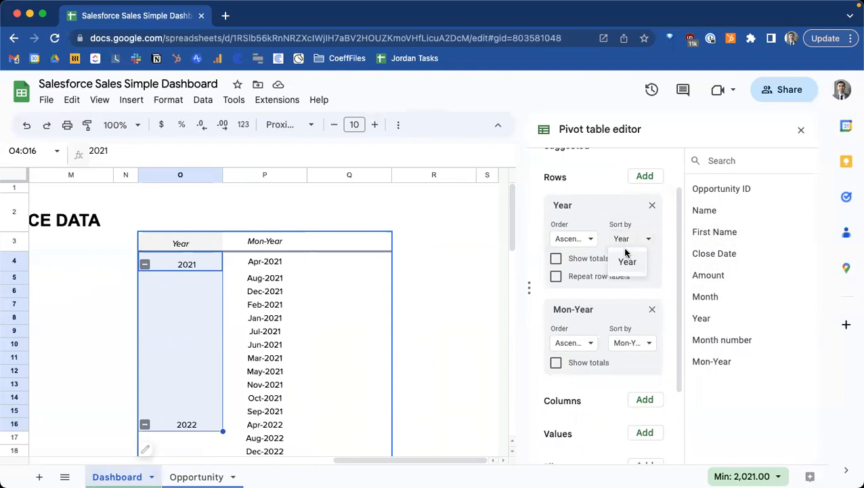
pyautogui.click(627, 261)
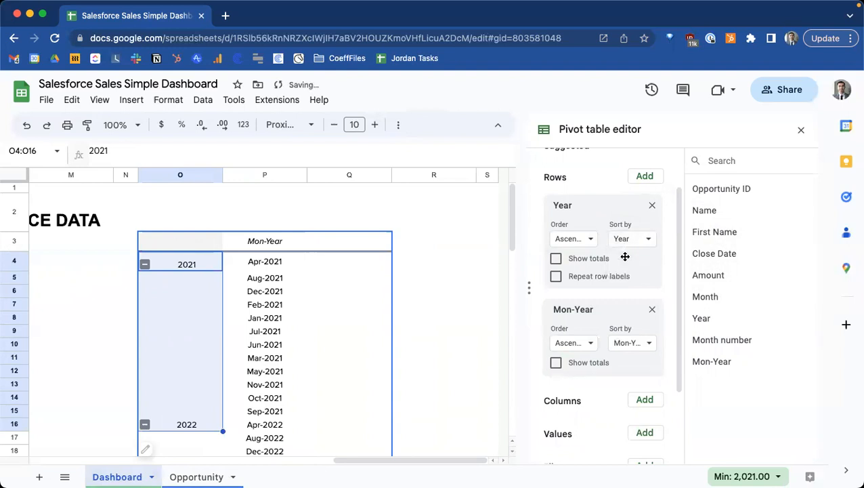
pyautogui.click(194, 264)
pyautogui.scroll(-3, 193, 264)
pyautogui.scroll(3, 193, 261)
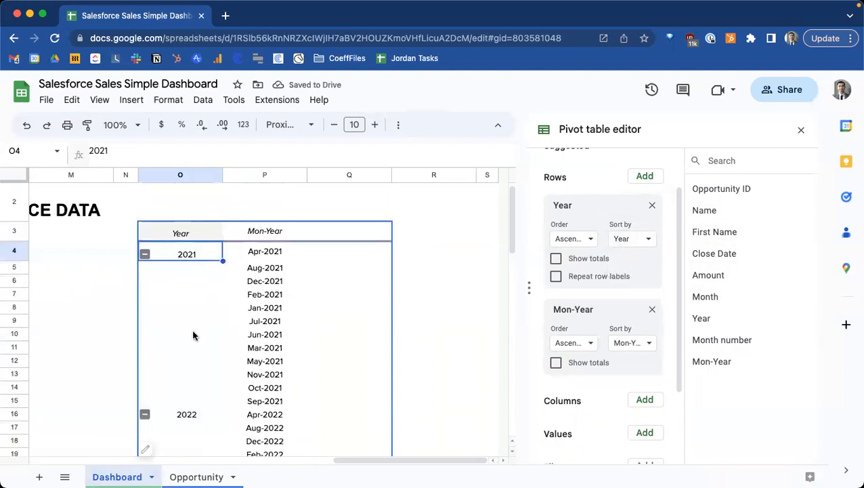
# - Add Month number as a row field between Year and Mon-Year, turn off its totals, and check the month order
pyautogui.moveTo(265, 259); pyautogui.dragTo(272, 401)
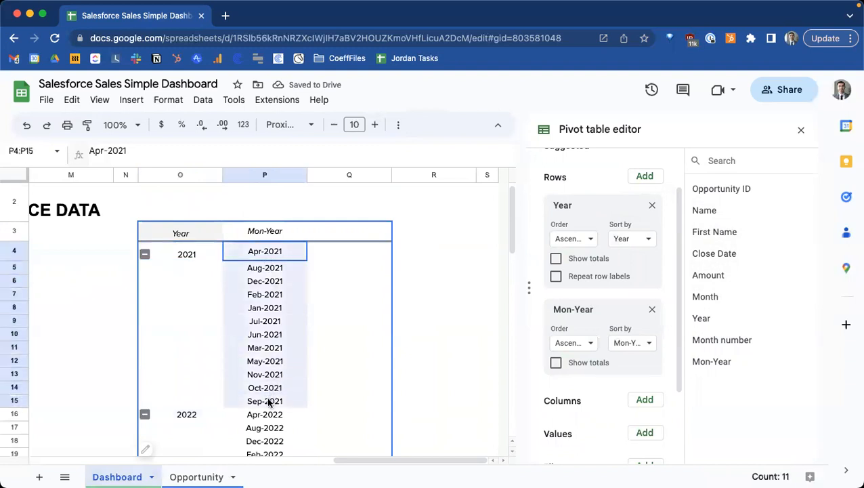
pyautogui.moveTo(187, 257); pyautogui.dragTo(302, 397)
pyautogui.moveTo(286, 252); pyautogui.dragTo(287, 405)
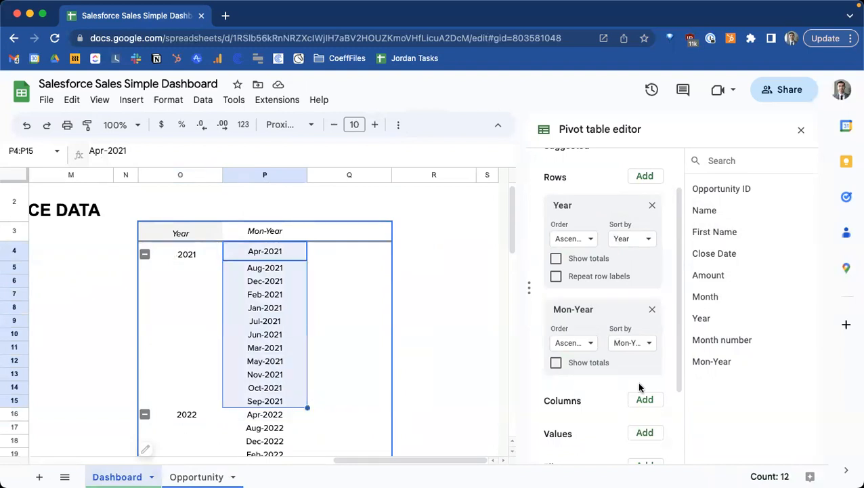
pyautogui.moveTo(717, 344); pyautogui.dragTo(568, 302)
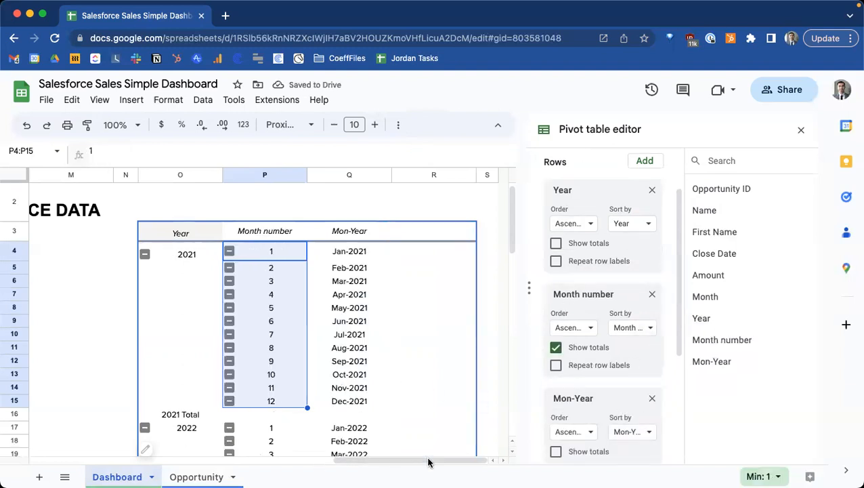
pyautogui.click(555, 347)
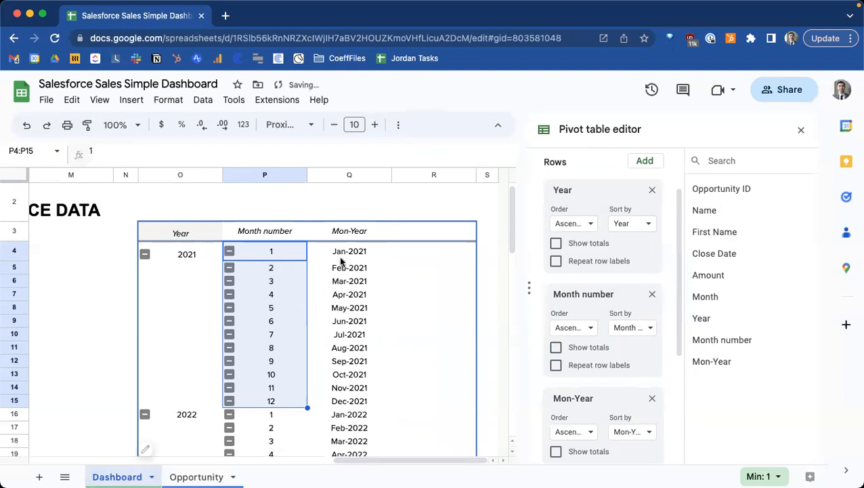
pyautogui.moveTo(342, 257); pyautogui.dragTo(321, 395)
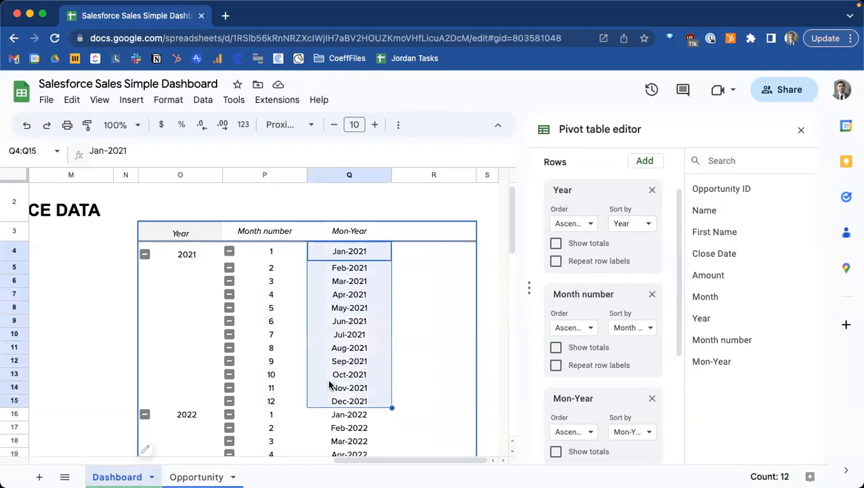
pyautogui.moveTo(349, 232); pyautogui.dragTo(351, 408)
pyautogui.scroll(-2, 348, 392)
pyautogui.scroll(2, 359, 389)
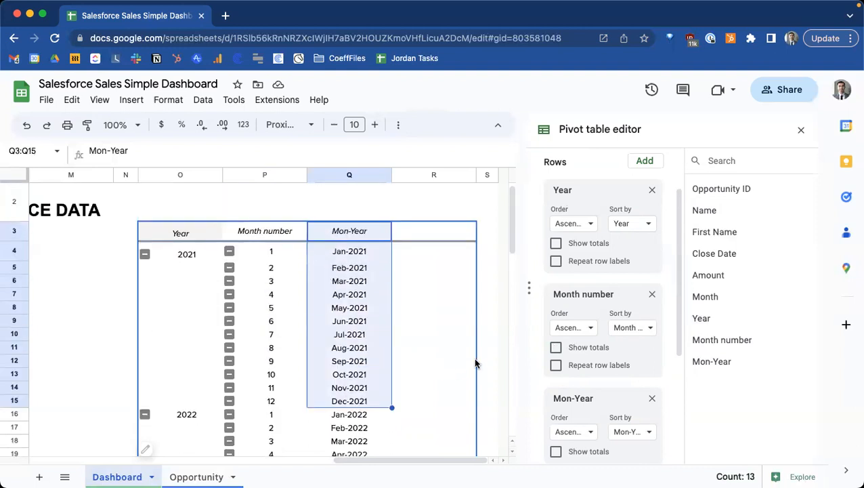
# - Add Amount as the pivot table's value field, summarized by SUM, and review the amounts in column R
pyautogui.scroll(-3, 623, 337)
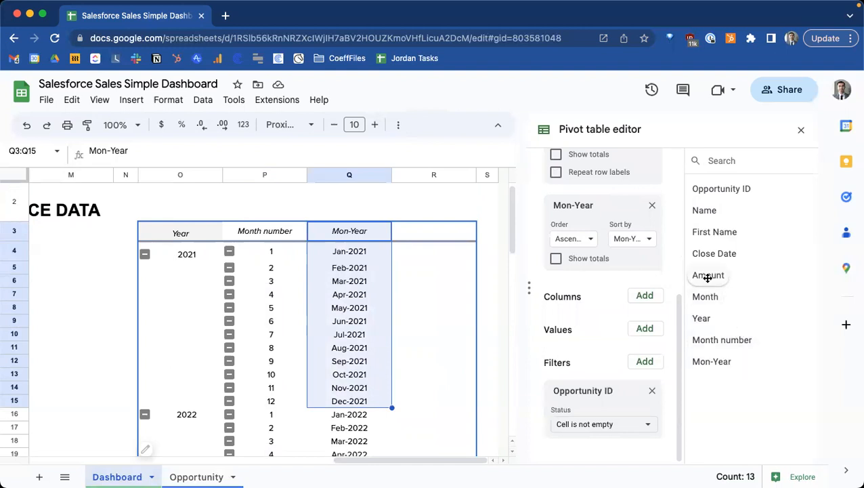
pyautogui.moveTo(715, 278); pyautogui.dragTo(572, 359)
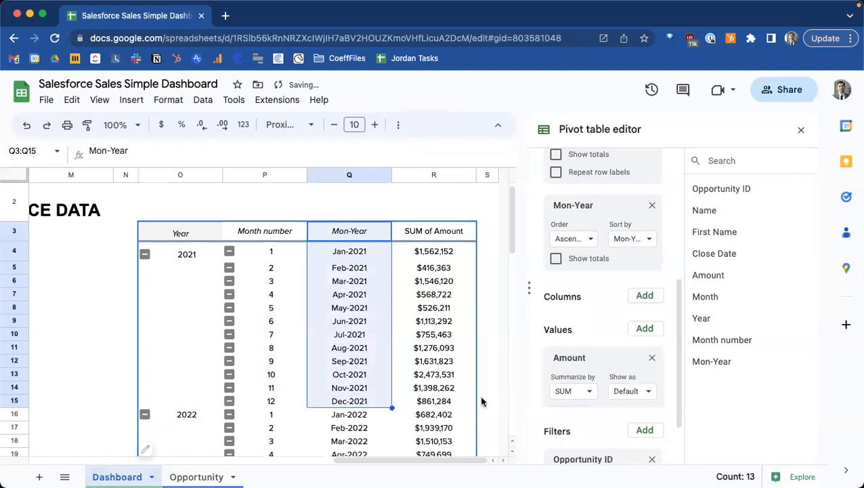
pyautogui.scroll(1, 458, 376)
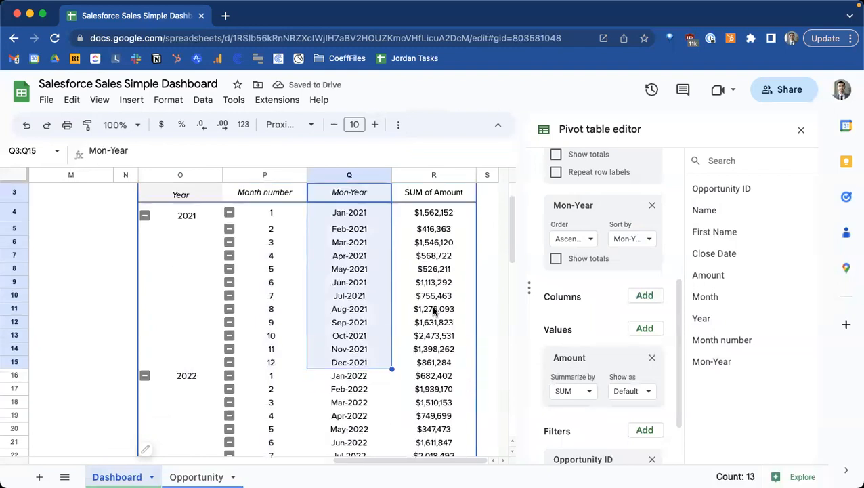
pyautogui.scroll(-1, 430, 311)
pyautogui.click(428, 176)
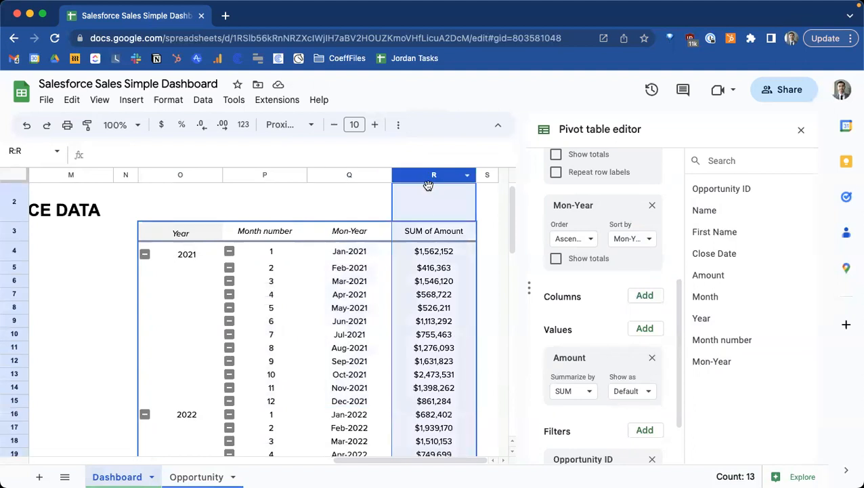
pyautogui.moveTo(434, 251); pyautogui.dragTo(425, 373)
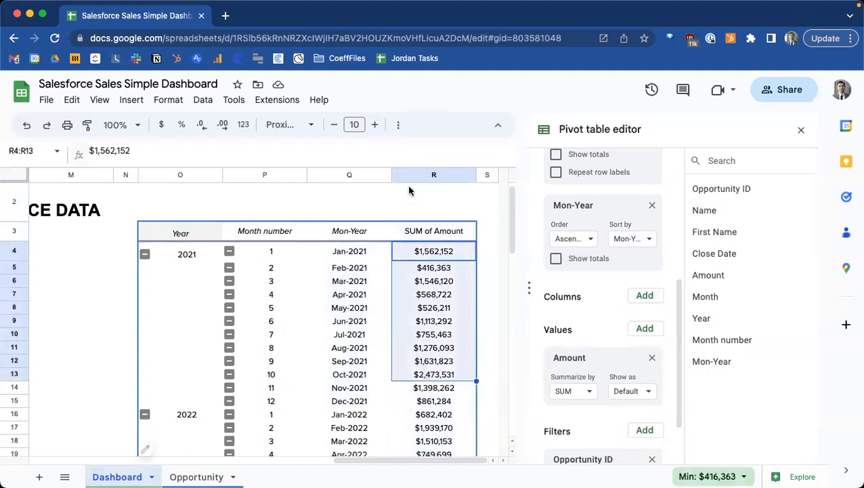
# - Format column R of the pivot table as currency with no decimal places
pyautogui.click(414, 177)
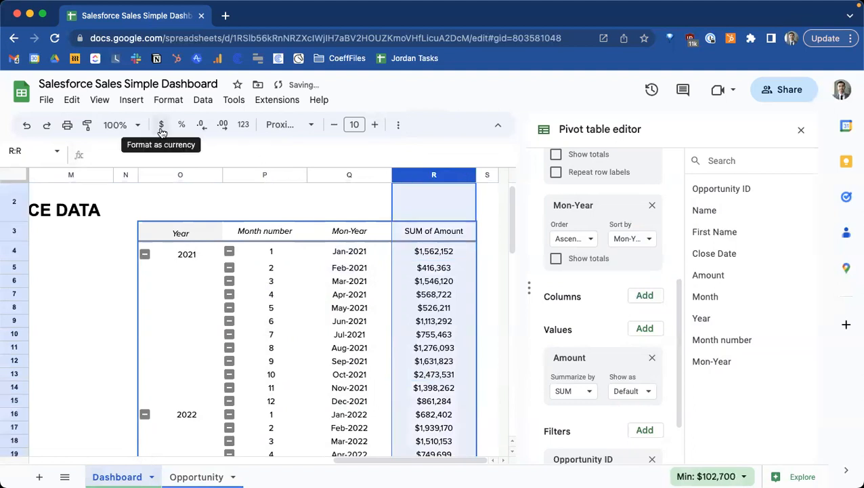
pyautogui.click(161, 126)
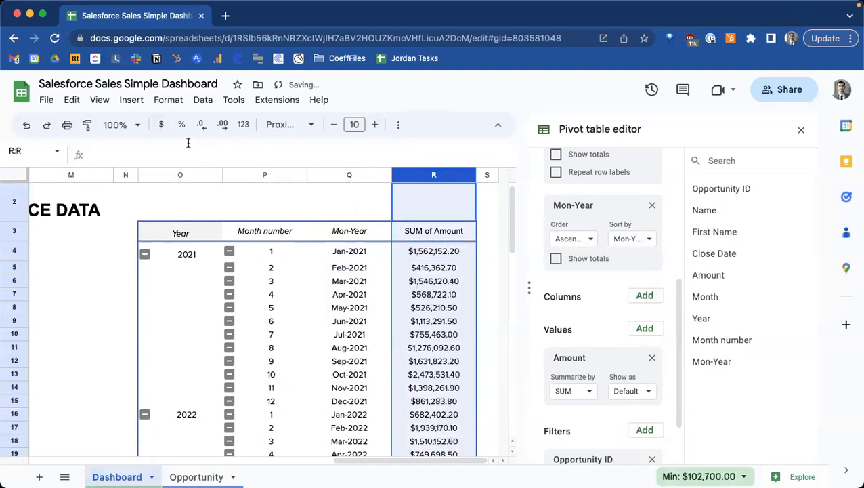
pyautogui.click(200, 126)
pyautogui.click(200, 126)
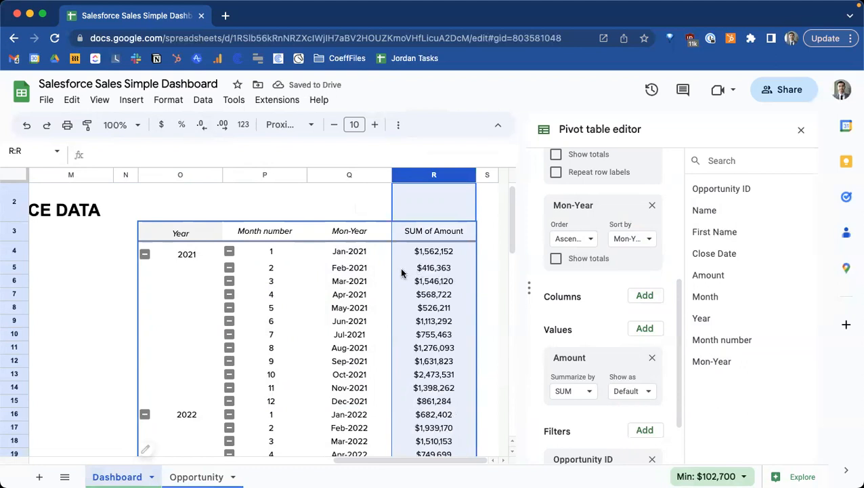
# - Review the pivot table's Year, Month number and Mon-Year row settings against the monthly amounts in the sheet
pyautogui.moveTo(196, 233); pyautogui.dragTo(435, 387)
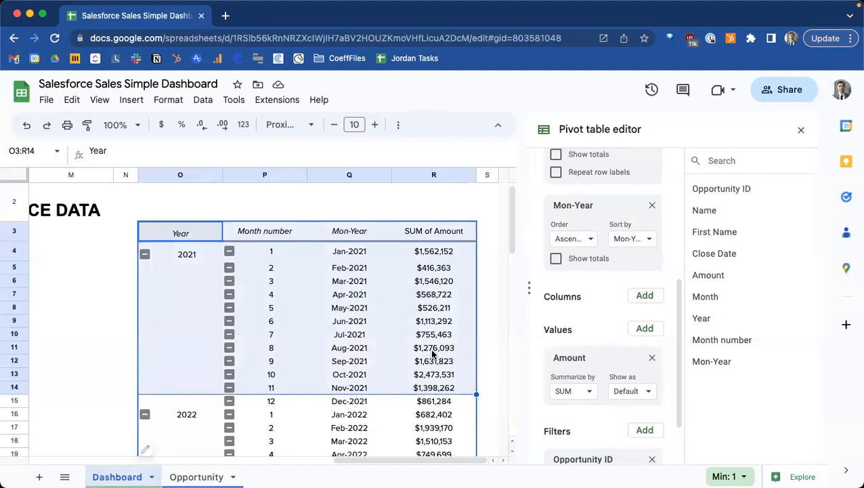
pyautogui.click(131, 100)
pyautogui.click(362, 289)
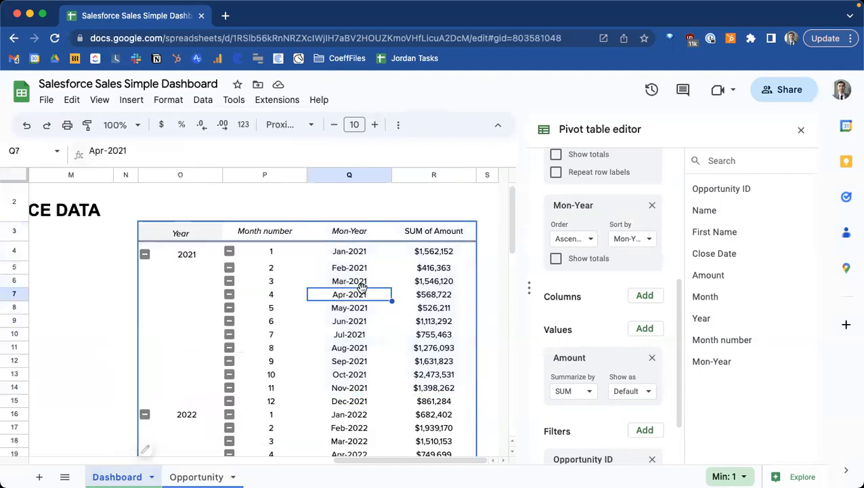
pyautogui.scroll(5, 582, 295)
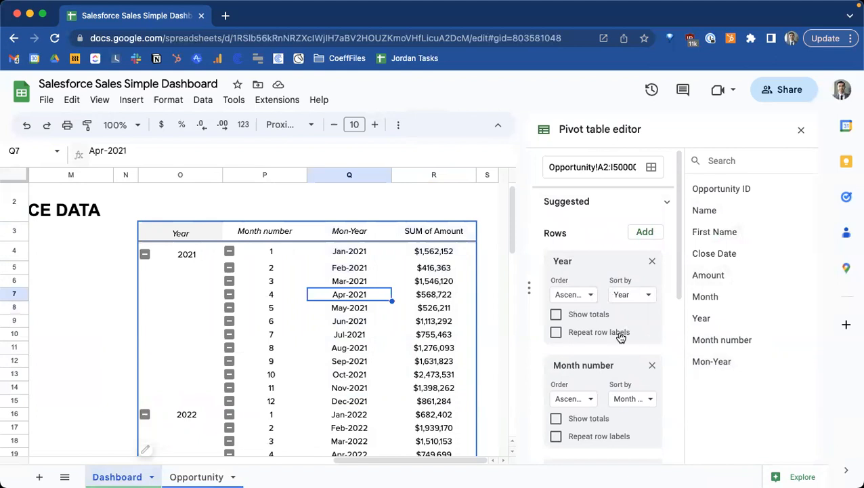
pyautogui.scroll(-3, 616, 332)
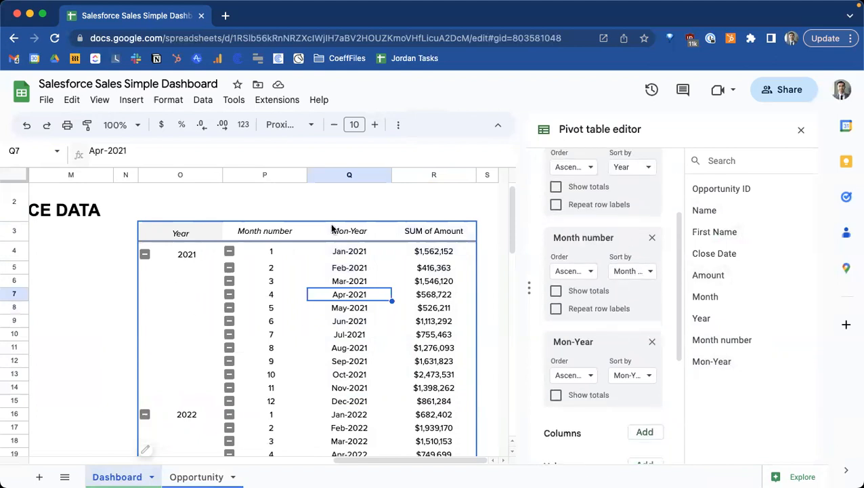
pyautogui.scroll(-2, 457, 337)
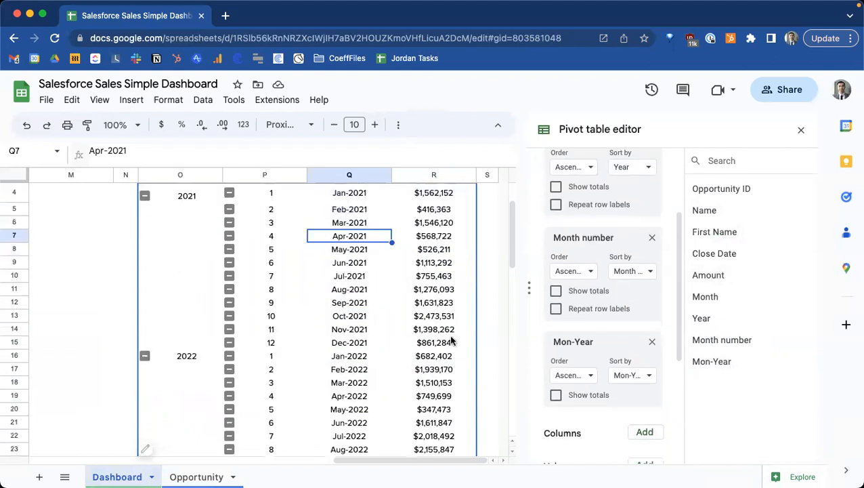
# - Set the sheet zoom to 60%
pyautogui.click(136, 124)
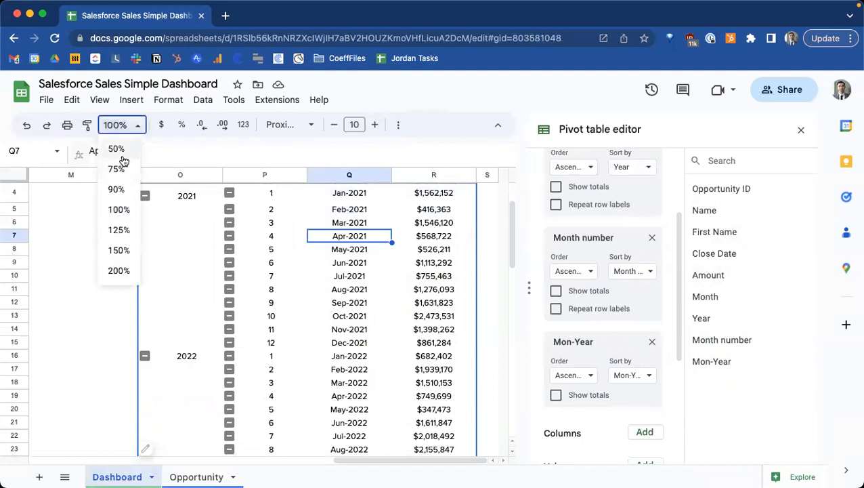
pyautogui.write('60')
pyautogui.press('Return')
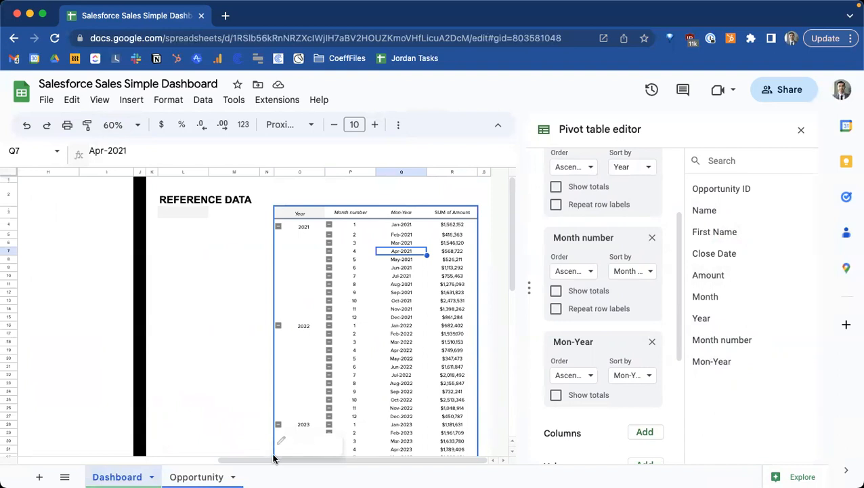
# - Copy the Requirements list in C9:C13 at the start of the Dashboard sheet
pyautogui.click(195, 459)
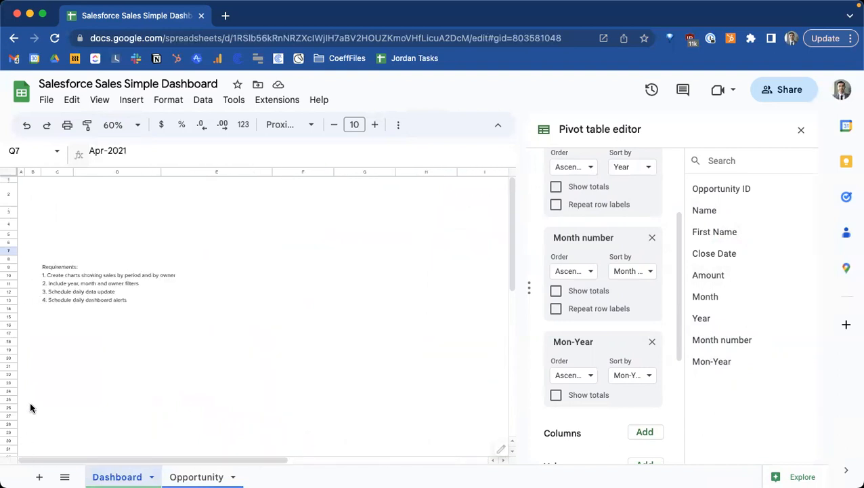
pyautogui.click(60, 268)
pyautogui.click(62, 276)
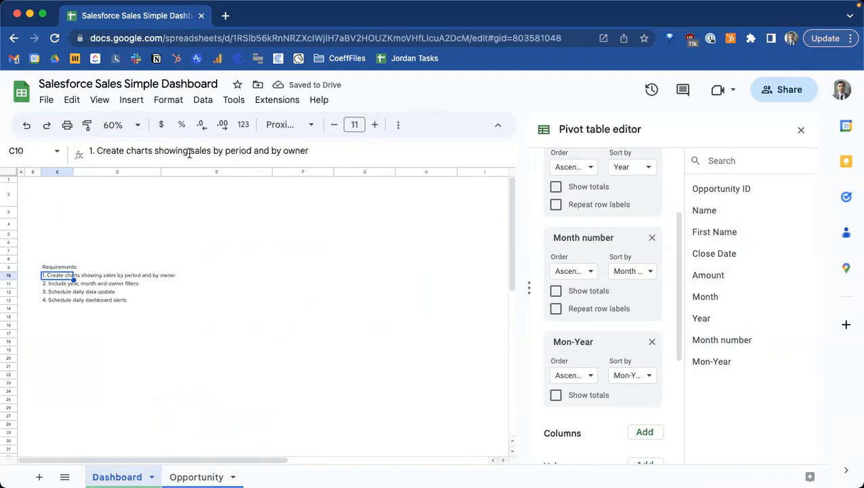
pyautogui.moveTo(68, 266); pyautogui.dragTo(59, 301)
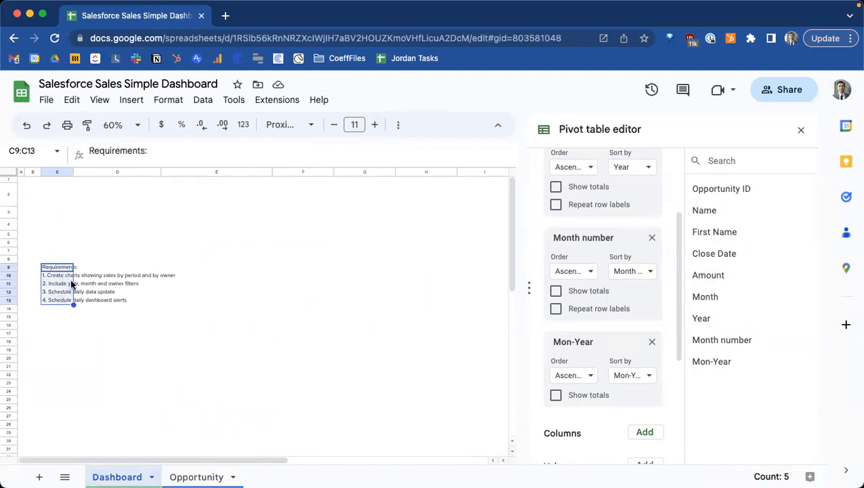
pyautogui.hotkey('ctrl', 'c')
# - Try to paste the copied Requirements list at C23
pyautogui.click(49, 380)
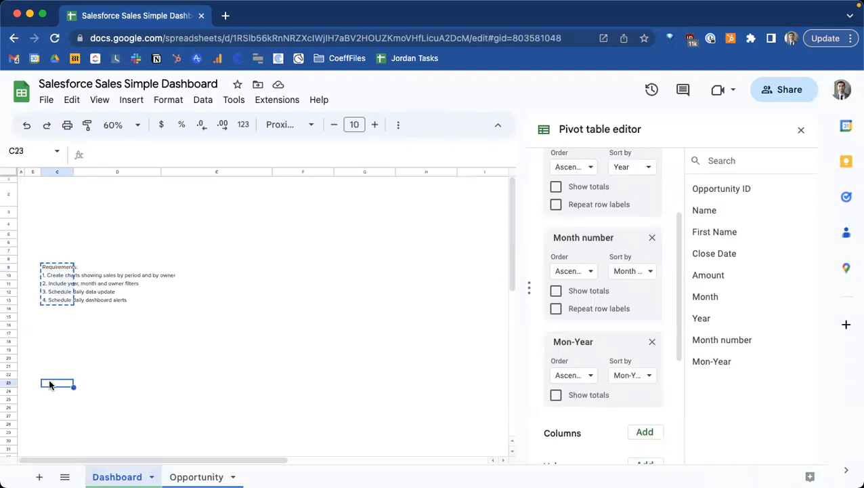
pyautogui.hotkey('ctrl', 'v')
pyautogui.hotkey('ctrl', 'z')
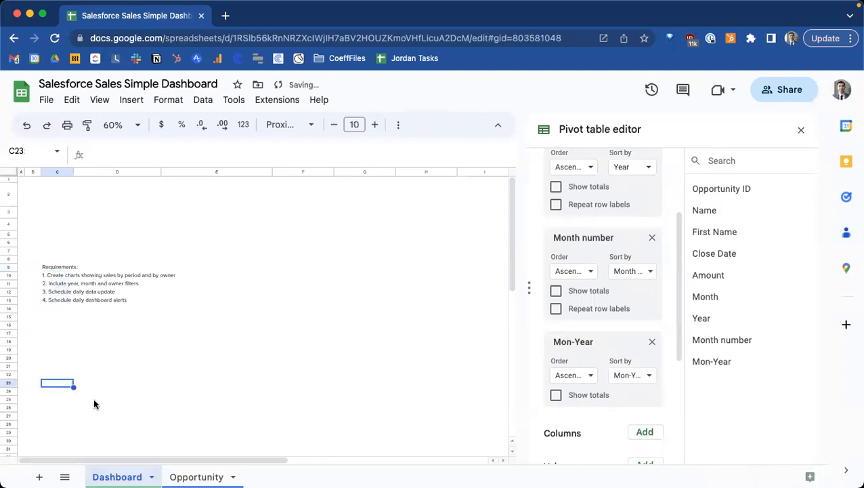
pyautogui.hotkey('ctrl', 'v')
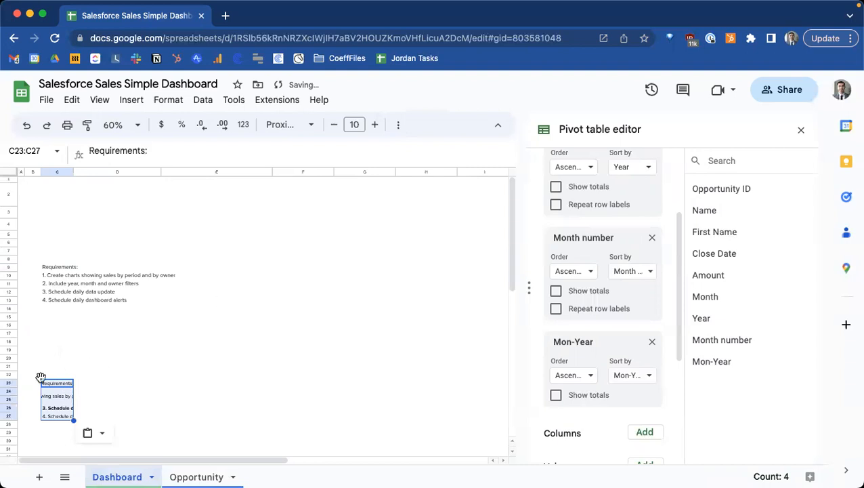
pyautogui.hotkey('ctrl', 'z')
# - Paste the Requirements list starting in row 31 and clear the original list in C9:D14
pyautogui.click(57, 367)
pyautogui.scroll(-3, 61, 380)
pyautogui.click(57, 385)
pyautogui.click(63, 345)
pyautogui.click(60, 363)
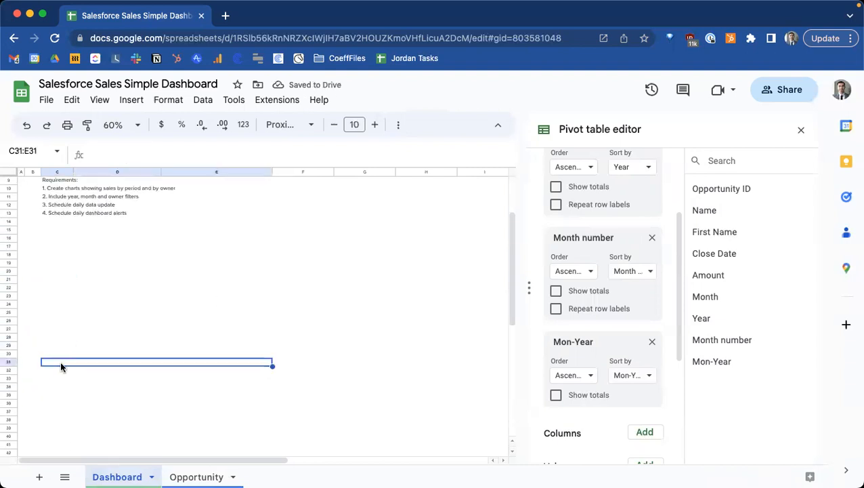
pyautogui.hotkey('ctrl', 'v')
pyautogui.scroll(3, 70, 258)
pyautogui.moveTo(70, 267); pyautogui.dragTo(80, 315)
pyautogui.press('Delete')
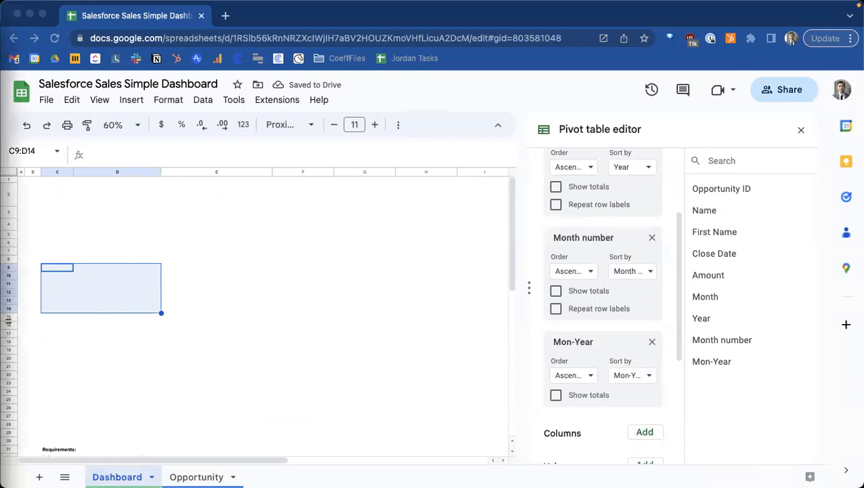
# - Select the Mon-Year and SUM of Amount columns of the pivot table from Q3 down to R1673
pyautogui.moveTo(102, 461); pyautogui.dragTo(382, 474)
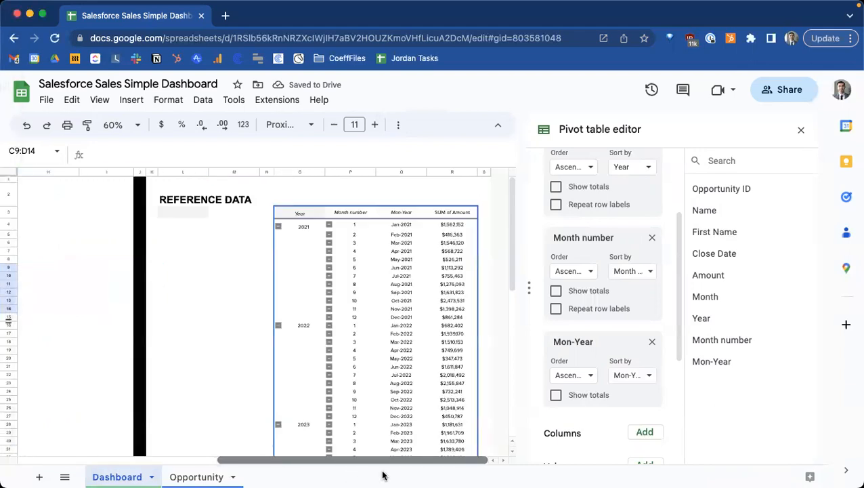
pyautogui.click(404, 214)
pyautogui.scroll(-3, 459, 265)
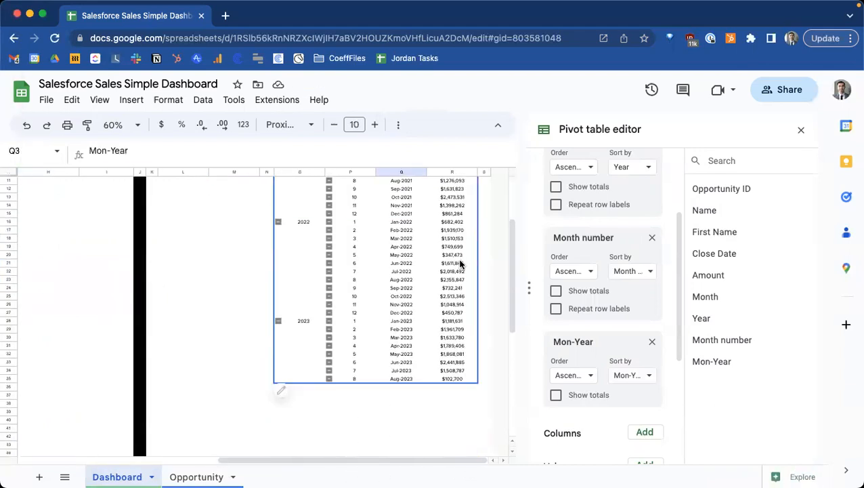
pyautogui.keyDown('shift'); pyautogui.click(448, 379); pyautogui.keyUp('shift')
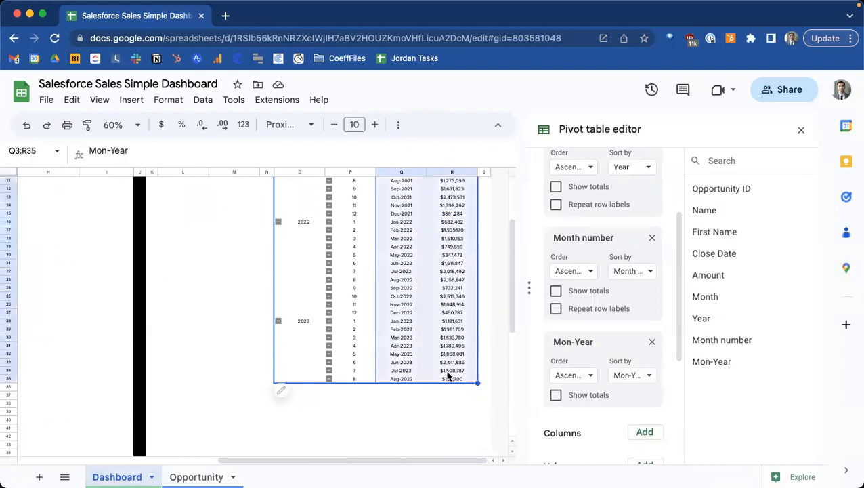
pyautogui.scroll(3, 457, 350)
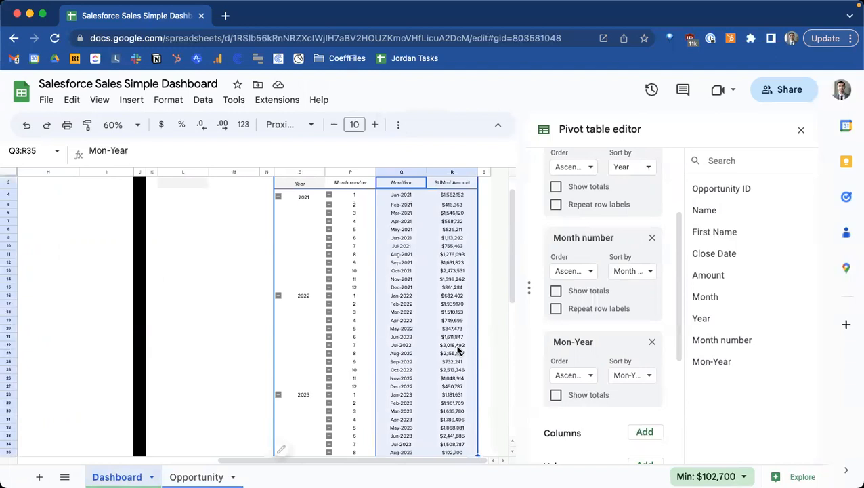
pyautogui.scroll(1, 464, 339)
pyautogui.moveTo(513, 244); pyautogui.dragTo(508, 455)
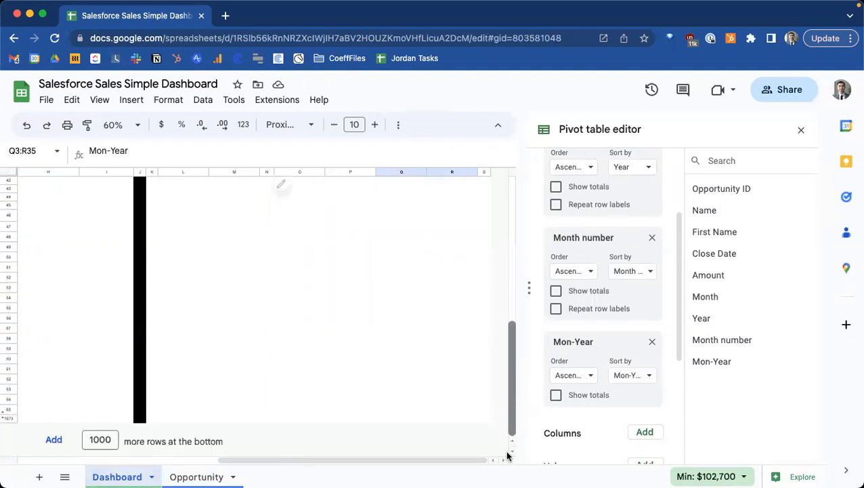
pyautogui.keyDown('shift'); pyautogui.click(463, 414); pyautogui.keyUp('shift')
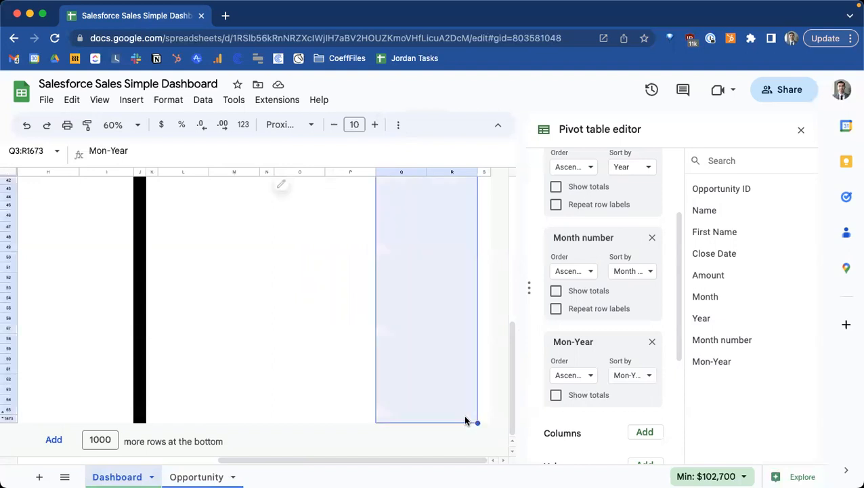
# - Insert a chart of SUM of Amount by Mon-Year from the selected columns
pyautogui.scroll(20, 463, 414)
pyautogui.scroll(-3, 463, 415)
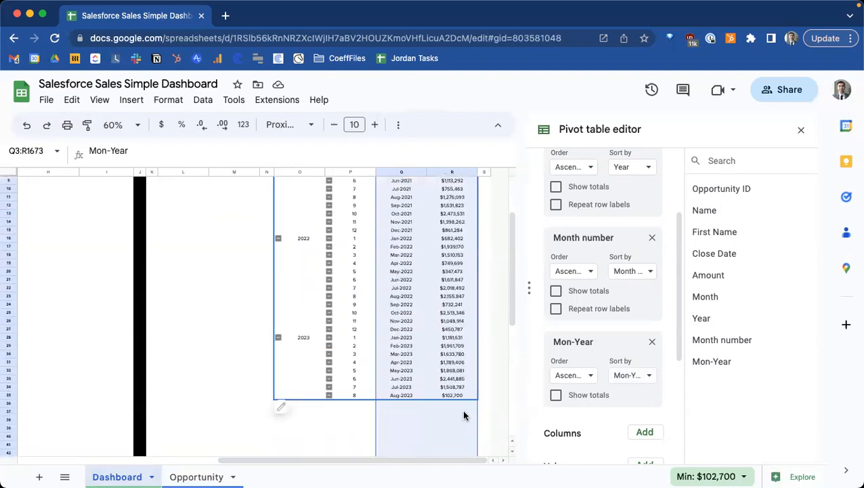
pyautogui.scroll(1, 440, 408)
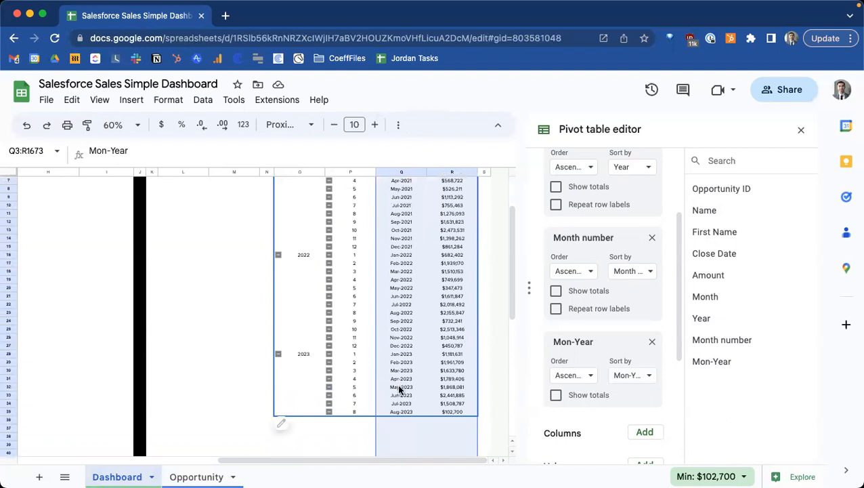
pyautogui.scroll(2, 397, 380)
pyautogui.scroll(-6, 397, 372)
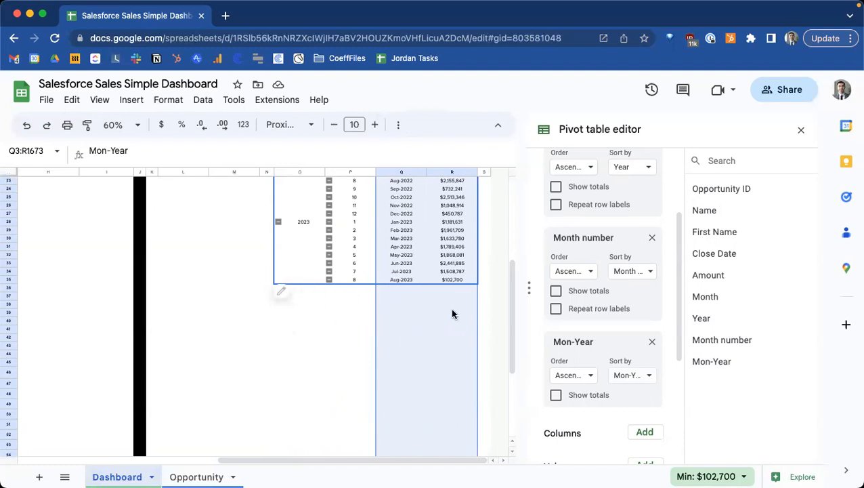
pyautogui.scroll(6, 450, 312)
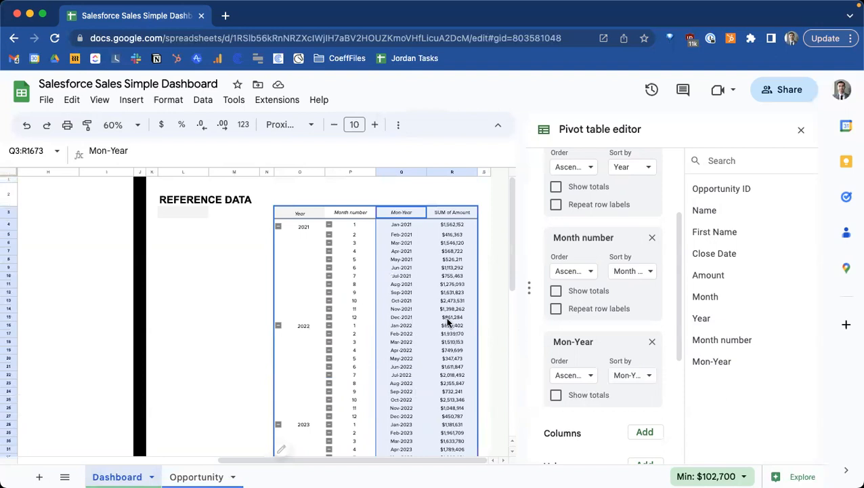
pyautogui.scroll(3, 599, 272)
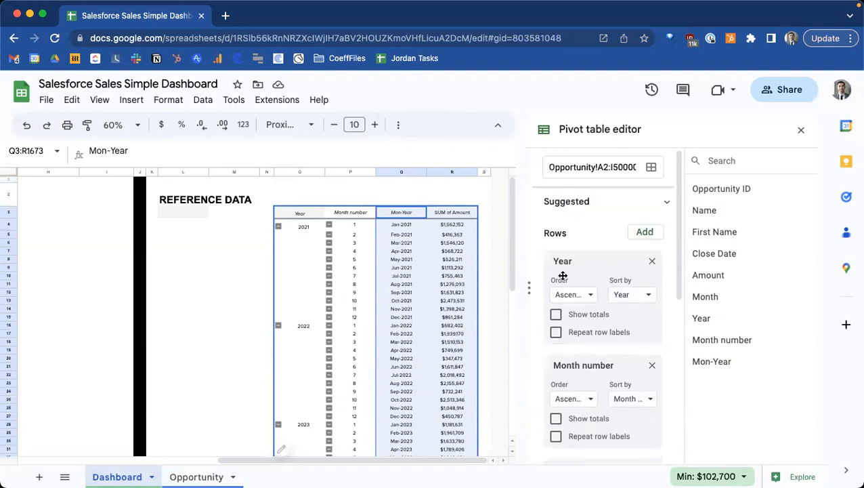
pyautogui.click(134, 101)
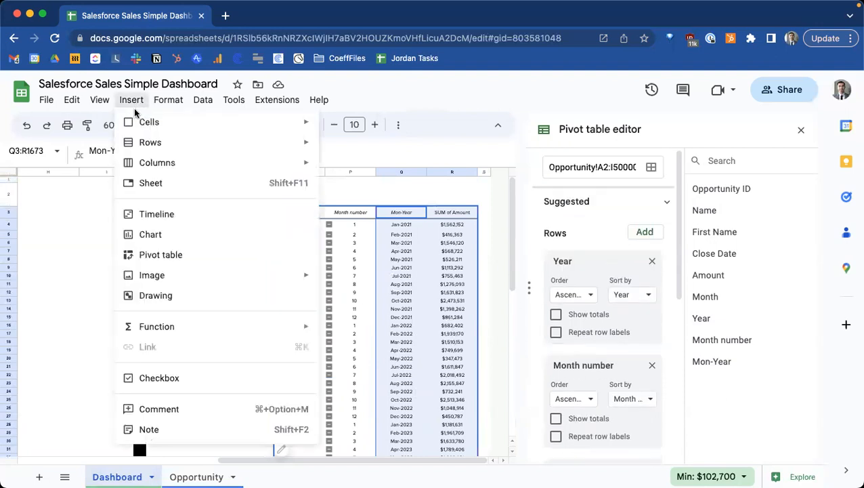
pyautogui.click(167, 236)
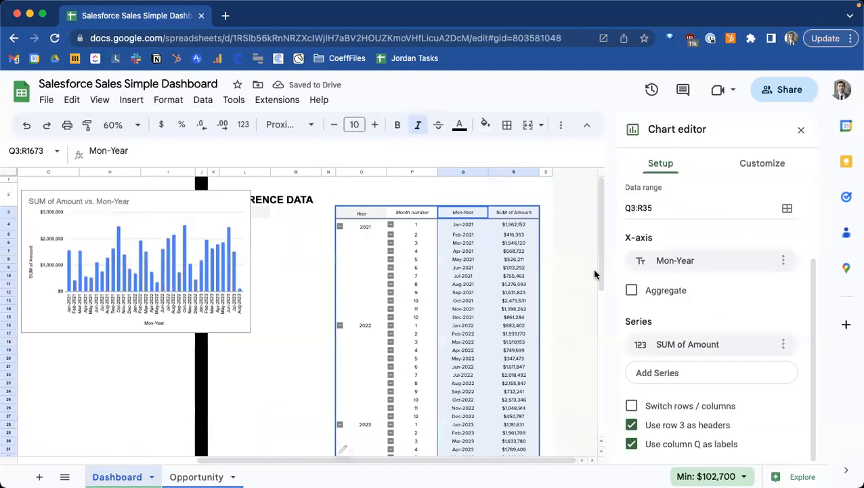
# - Extend the chart's data range to Q3:R1000 and check the resulting chart
pyautogui.scroll(-5, 478, 271)
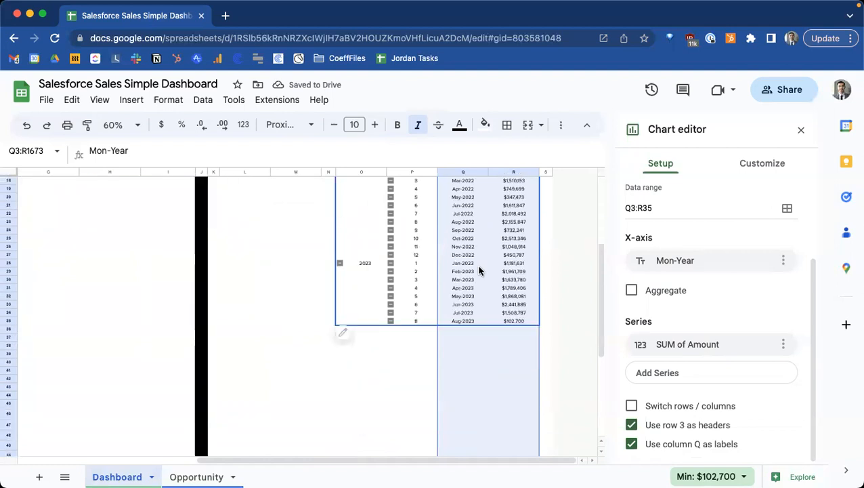
pyautogui.scroll(-2, 467, 339)
pyautogui.scroll(8, 459, 383)
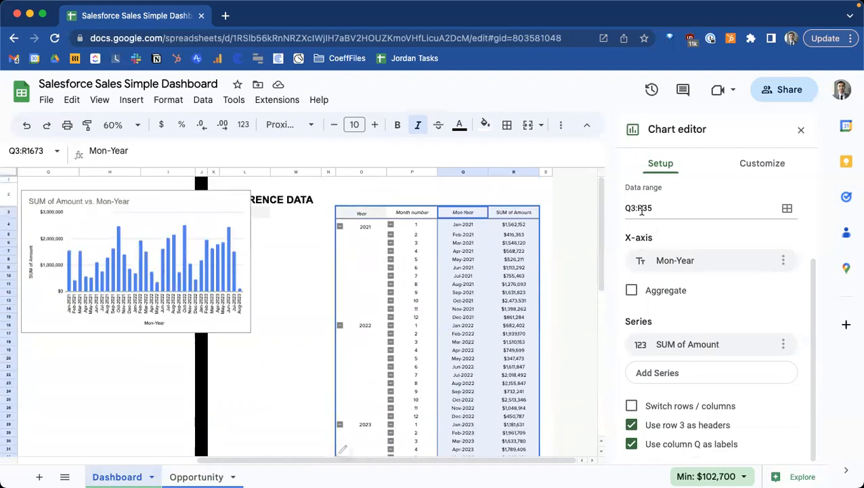
pyautogui.moveTo(641, 210); pyautogui.dragTo(681, 210)
pyautogui.write('1000')
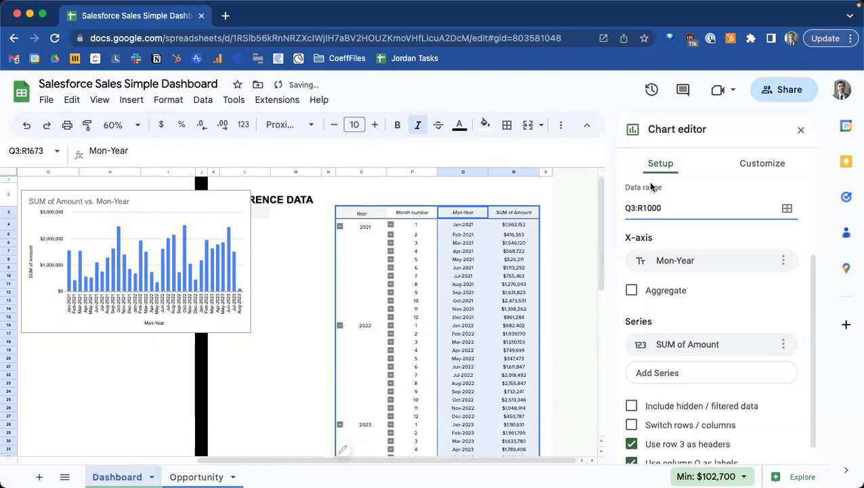
pyautogui.moveTo(295, 463); pyautogui.dragTo(64, 451)
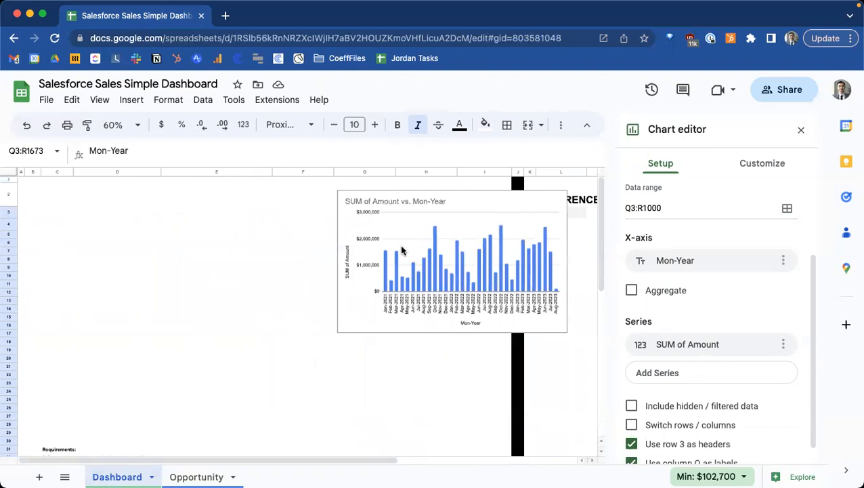
# - Move the SUM of Amount chart to start at column C, row 6, and enlarge it to span columns C to I down to row 24
pyautogui.click(364, 284)
pyautogui.moveTo(354, 302); pyautogui.dragTo(49, 354)
pyautogui.moveTo(271, 309); pyautogui.dragTo(488, 308)
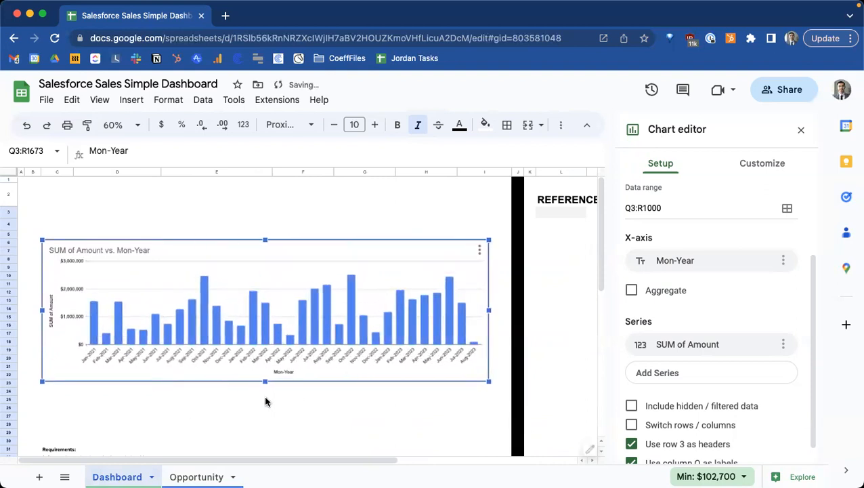
pyautogui.moveTo(264, 381); pyautogui.dragTo(262, 393)
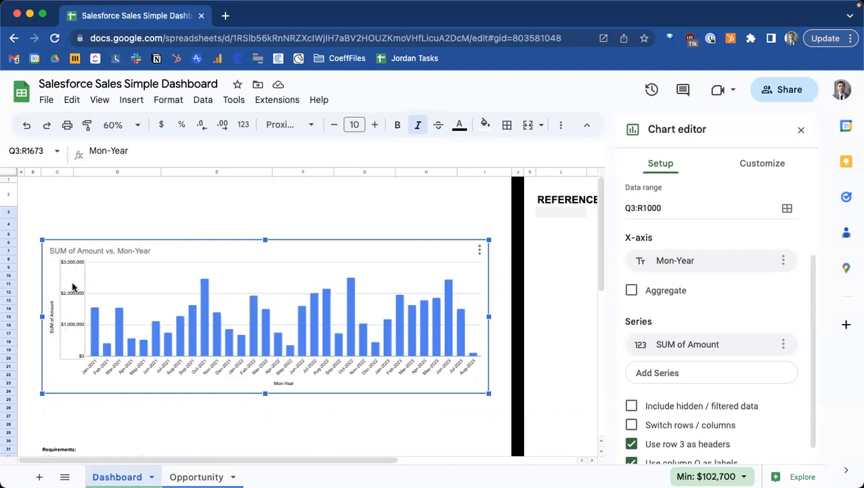
# - Remove the vertical and horizontal axis titles from the chart
pyautogui.doubleClick(49, 329)
pyautogui.press('Delete')
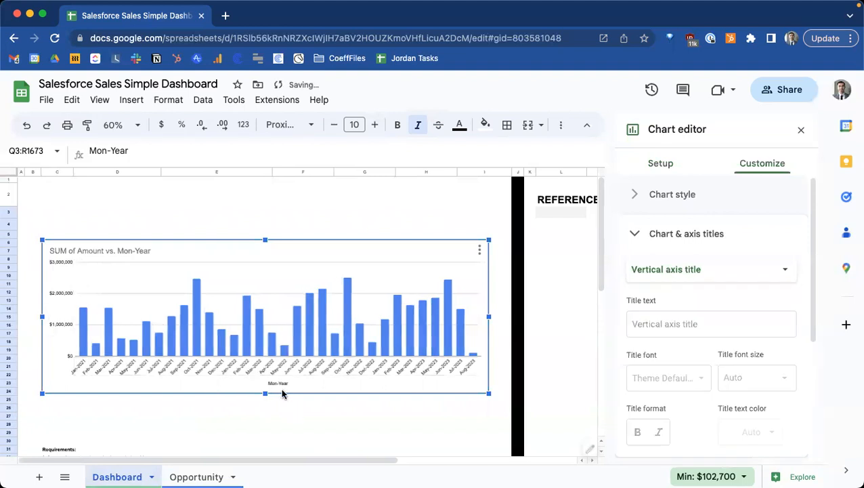
pyautogui.click(277, 382)
pyautogui.press('Delete')
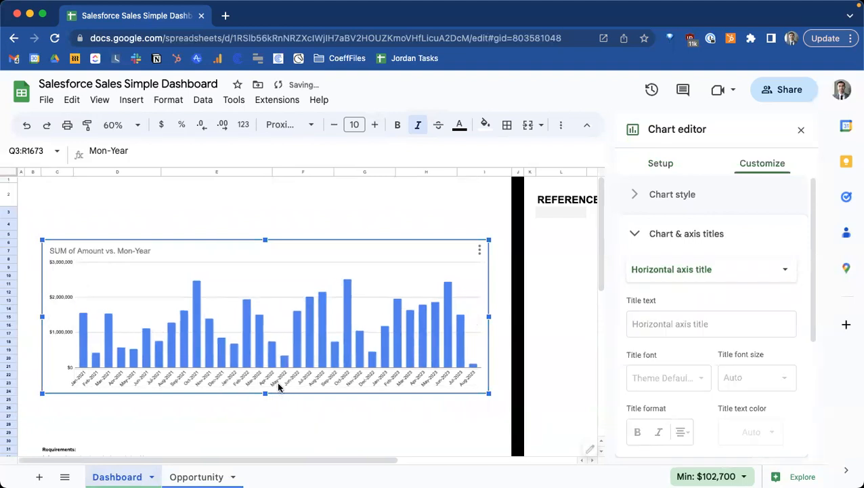
# - Change the chart title to "Sales by Month and Year"
pyautogui.click(86, 253)
pyautogui.click(85, 250)
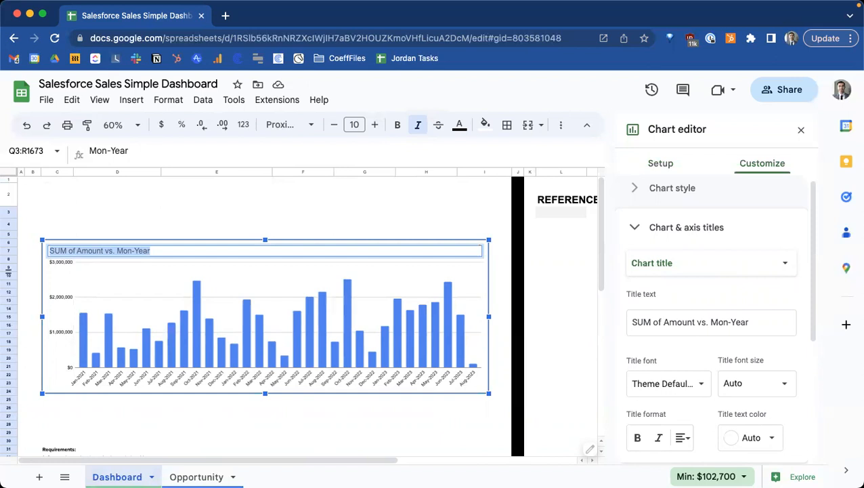
pyautogui.write('Sales by Month and')
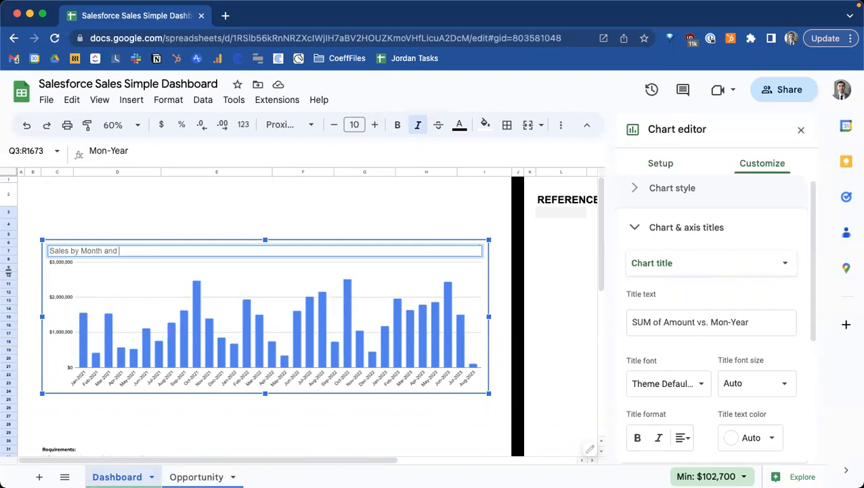
pyautogui.press('Return')
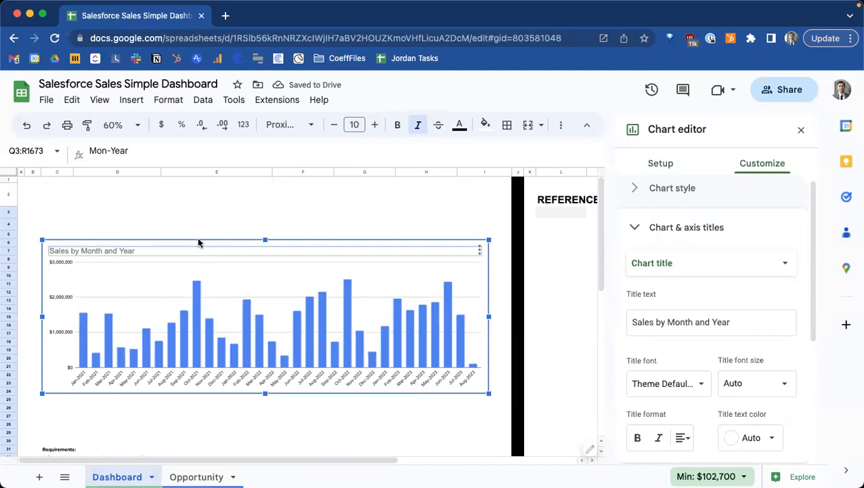
pyautogui.click(57, 212)
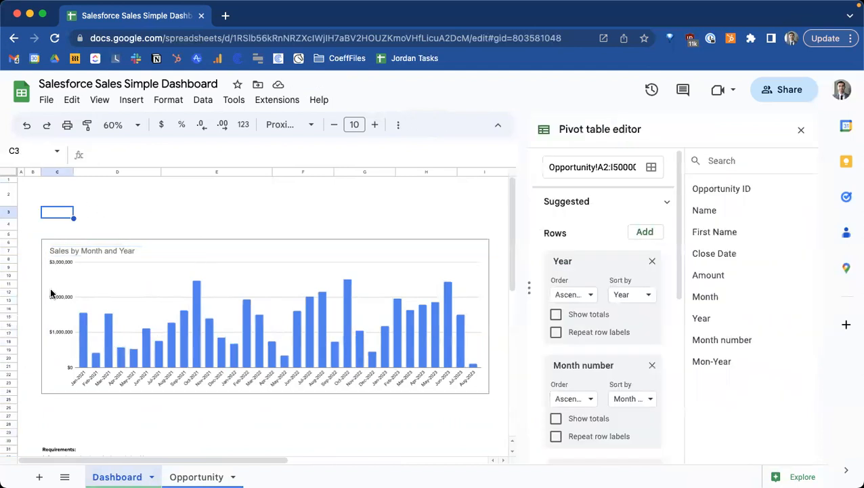
# - Review the Sales by Month and Year chart against the first requirement on charts by period and by owner
pyautogui.click(220, 253)
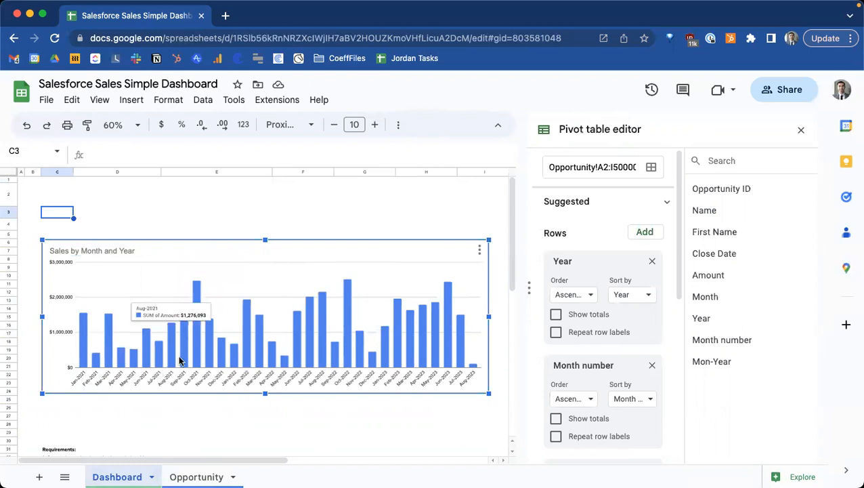
pyautogui.scroll(-2, 185, 360)
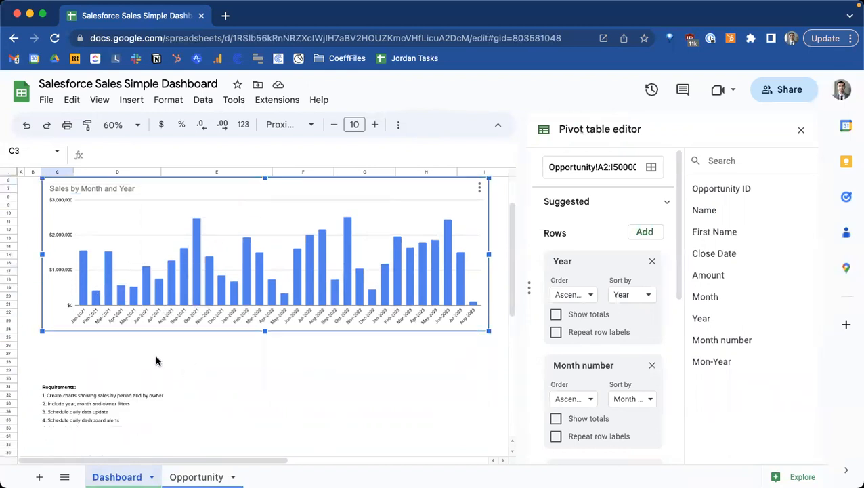
pyautogui.click(54, 396)
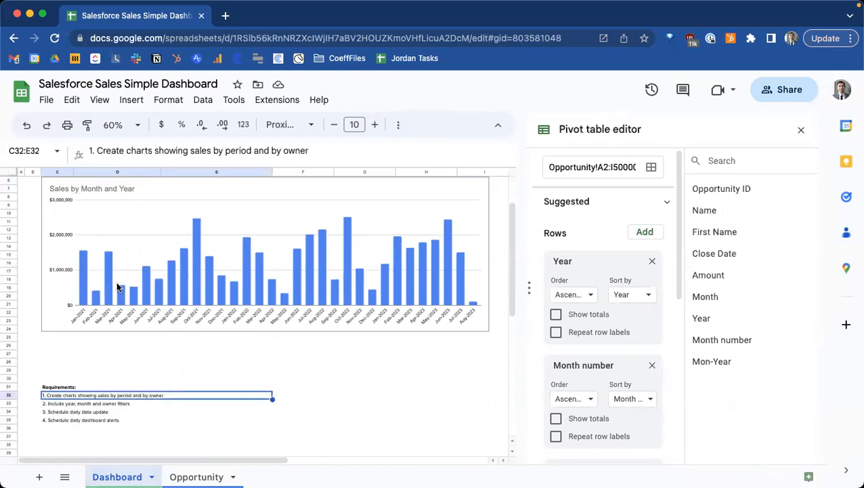
pyautogui.click(192, 154)
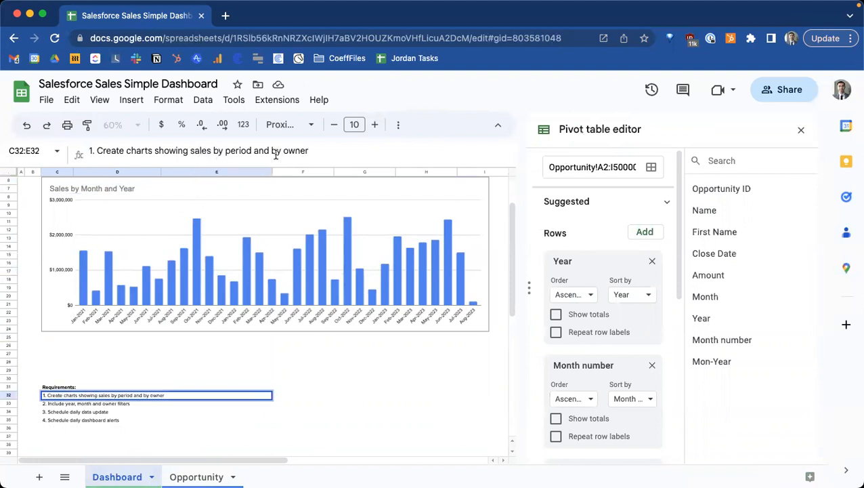
pyautogui.moveTo(276, 151); pyautogui.dragTo(296, 152)
pyautogui.click(355, 154)
pyautogui.press('Escape')
pyautogui.scroll(2, 397, 271)
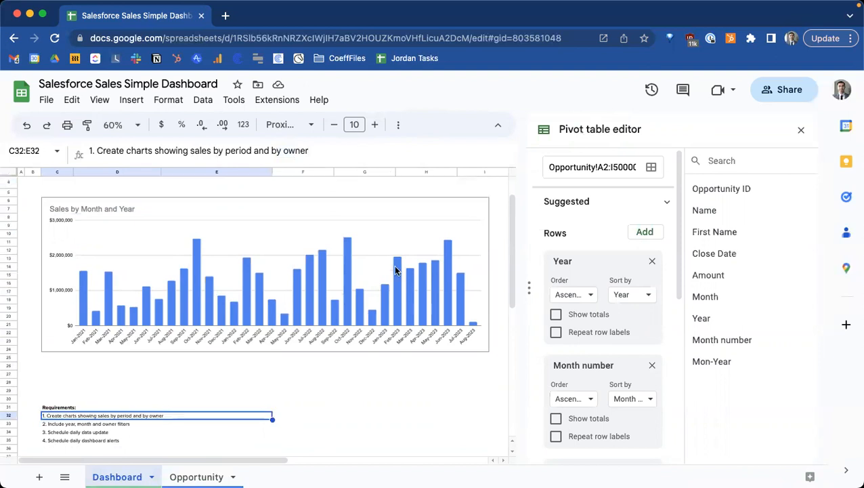
# - Try to duplicate the pivot table in O3:R35 into cell L3 under REFERENCE DATA
pyautogui.moveTo(171, 460); pyautogui.dragTo(439, 474)
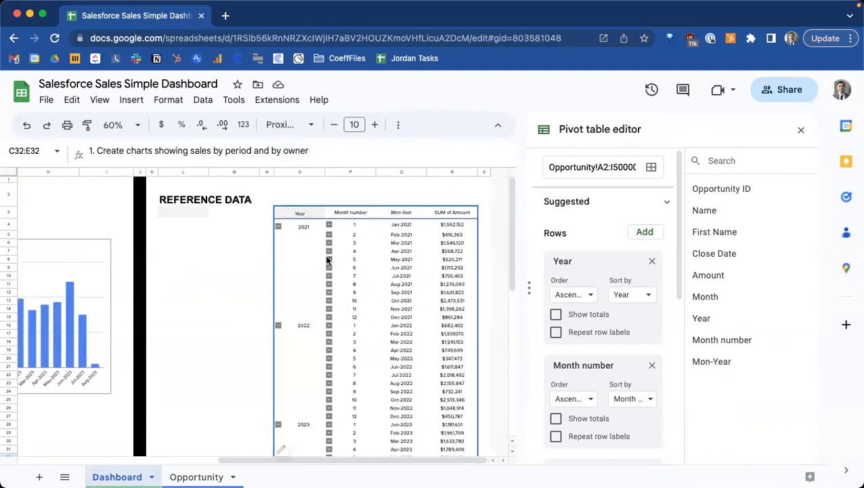
pyautogui.click(297, 212)
pyautogui.scroll(-3, 457, 257)
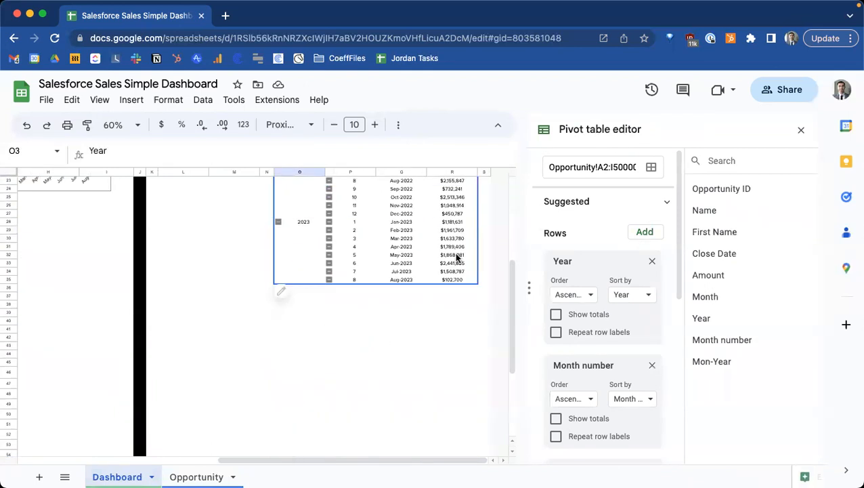
pyautogui.keyDown('shift'); pyautogui.click(460, 281); pyautogui.keyUp('shift')
pyautogui.scroll(3, 458, 281)
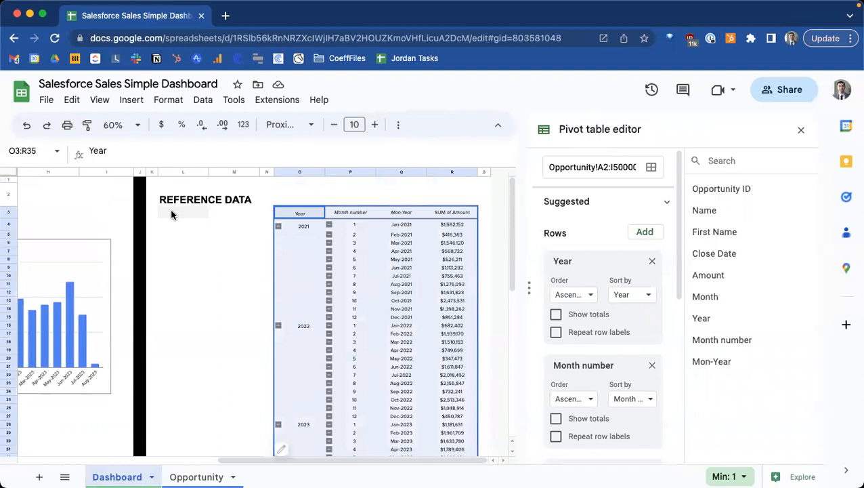
pyautogui.click(173, 214)
pyautogui.hotkey('ctrl', 'v')
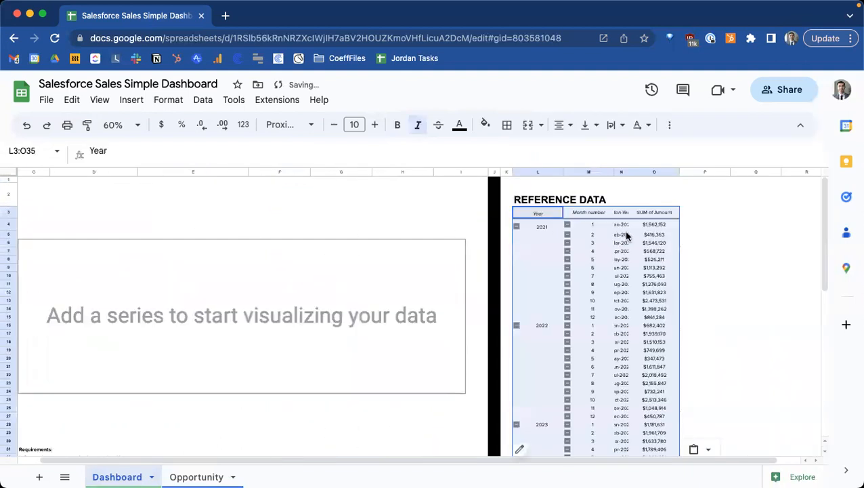
pyautogui.hotkey('ctrl', 'z')
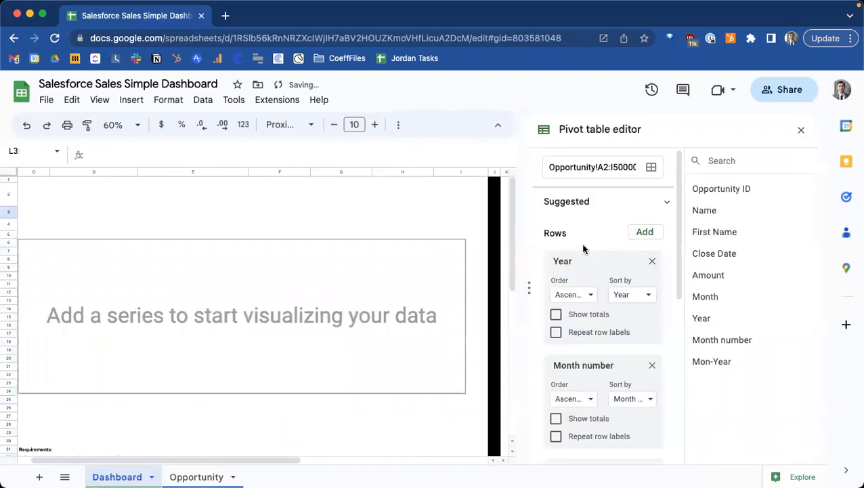
pyautogui.moveTo(265, 451); pyautogui.dragTo(452, 453)
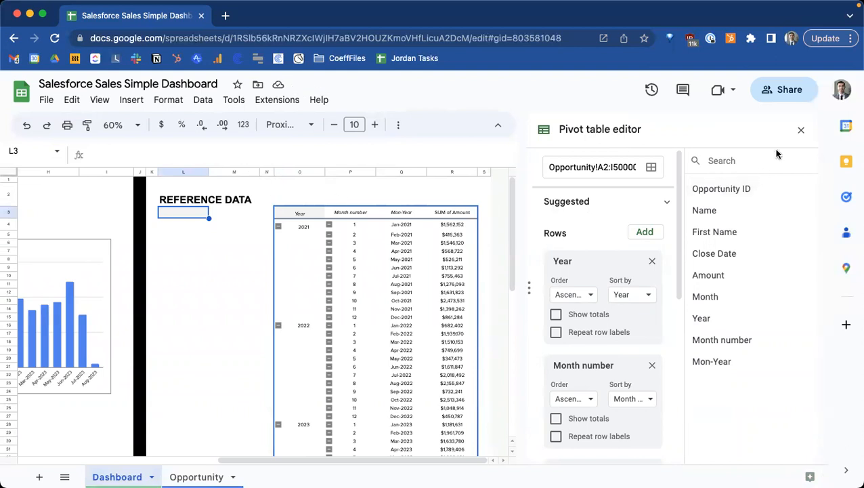
pyautogui.click(800, 131)
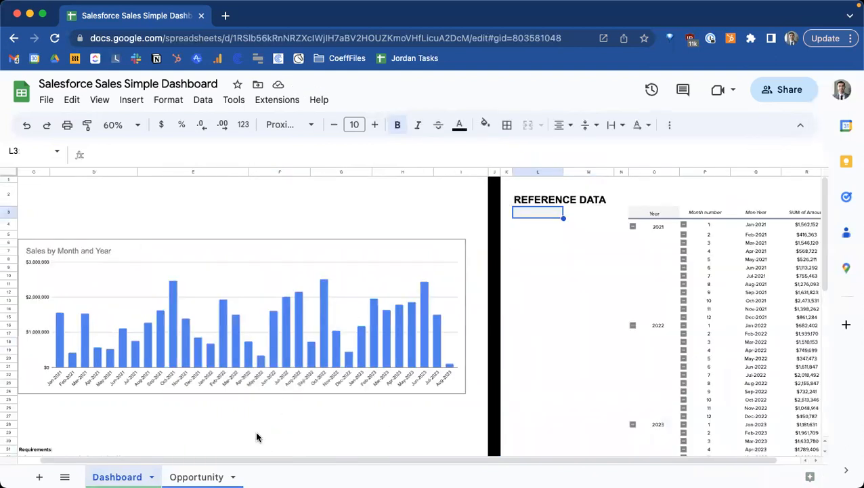
# - Create a pivot table from Opportunity!A2:I50000 on the existing Dashboard sheet at cell L3
pyautogui.click(212, 475)
pyautogui.click(42, 198)
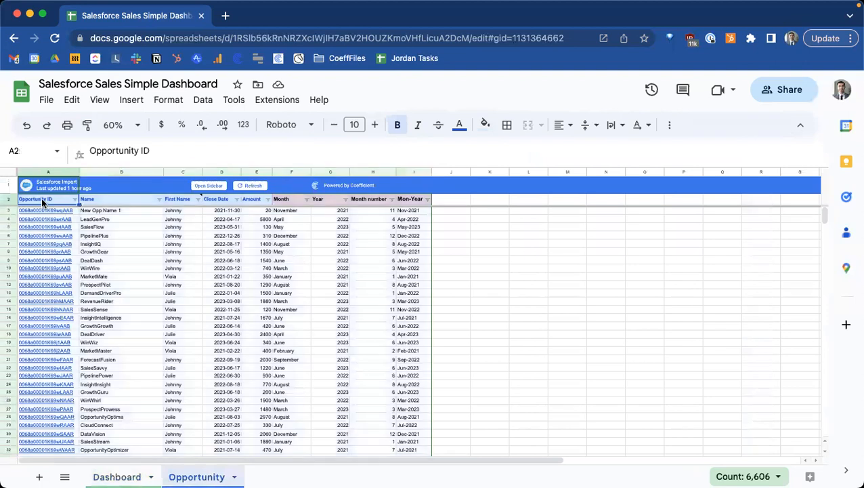
pyautogui.press('super+shift+Right')
pyautogui.press('super+shift+Down')
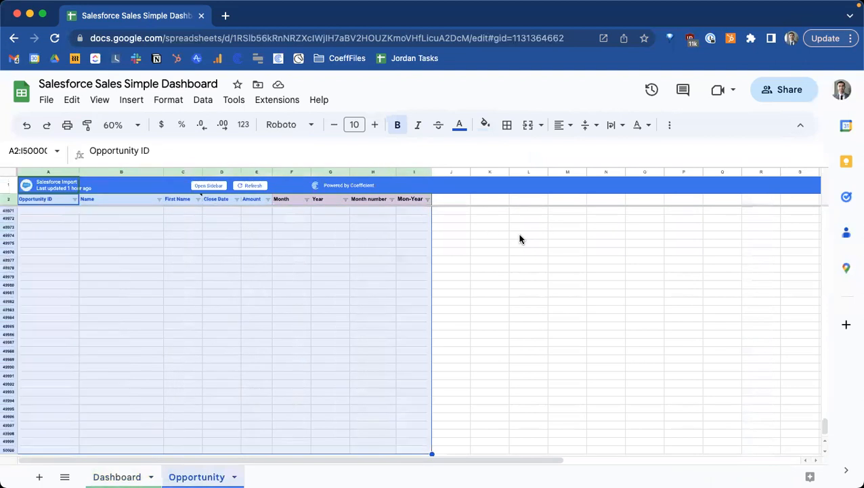
pyautogui.click(125, 102)
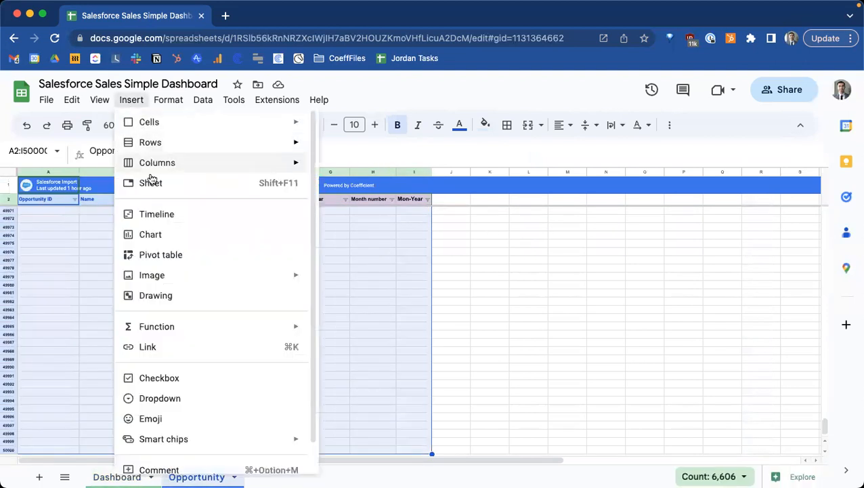
pyautogui.click(151, 254)
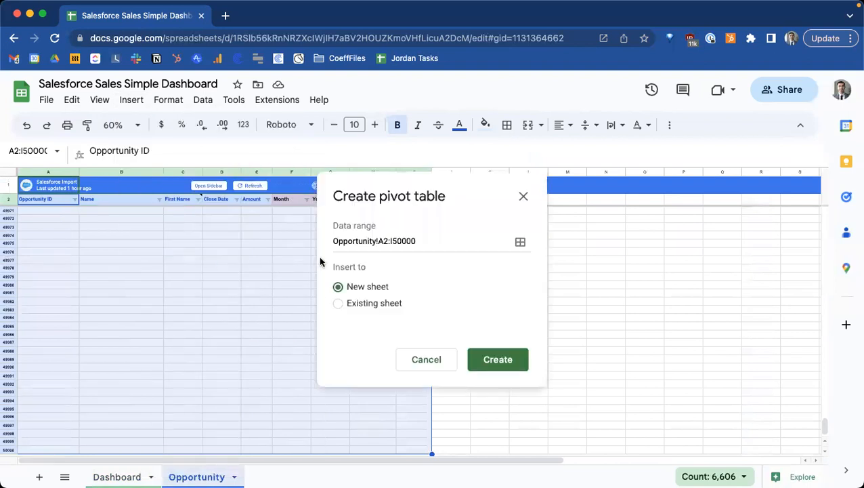
pyautogui.click(379, 302)
pyautogui.click(520, 328)
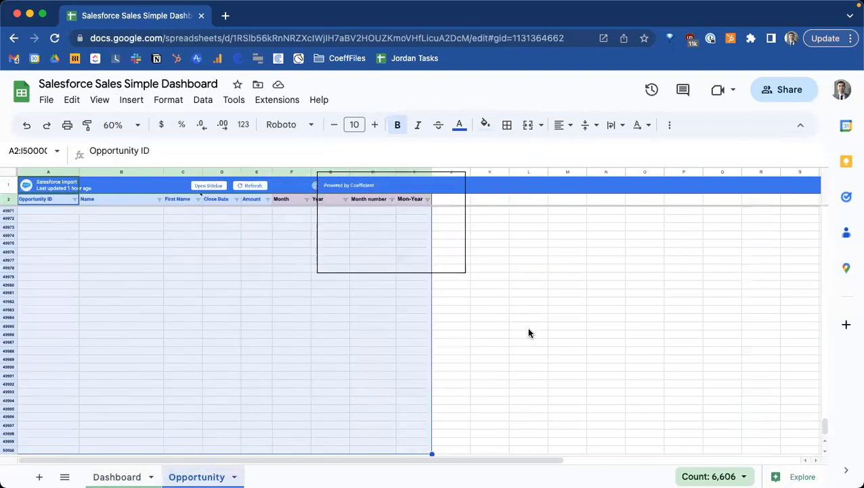
pyautogui.click(116, 477)
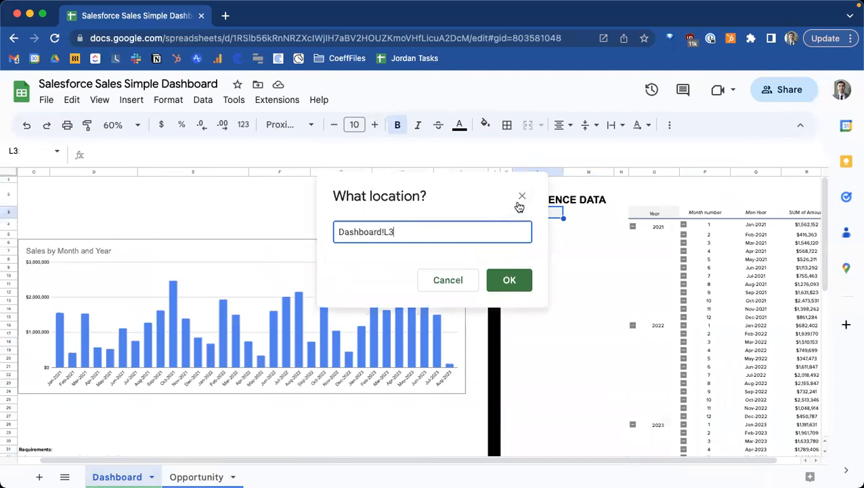
pyautogui.click(507, 280)
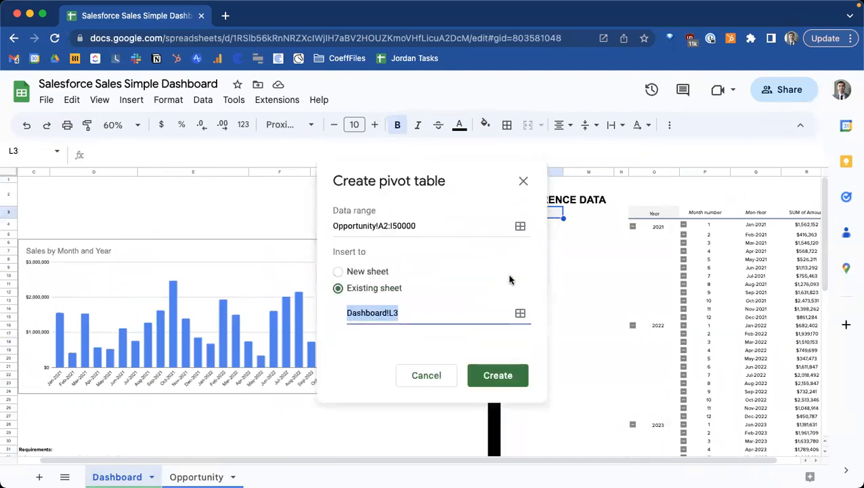
pyautogui.click(481, 378)
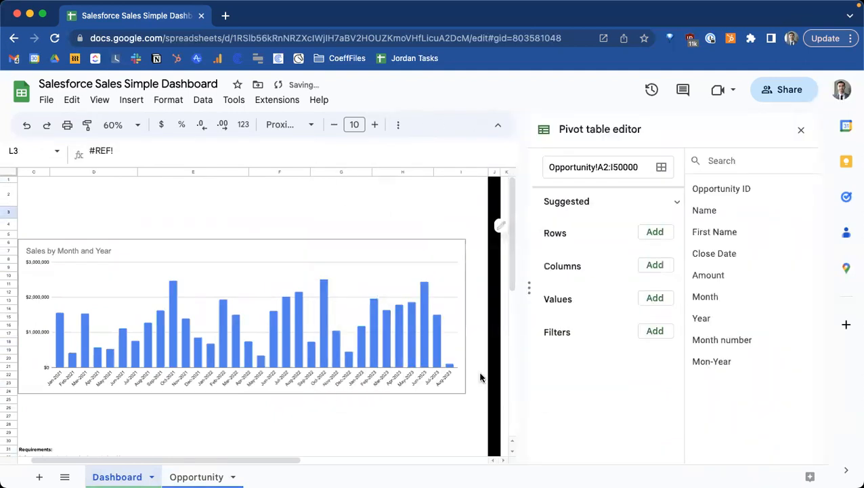
# - Group the new pivot table's rows by First Name without showing totals
pyautogui.moveTo(257, 463); pyautogui.dragTo(432, 468)
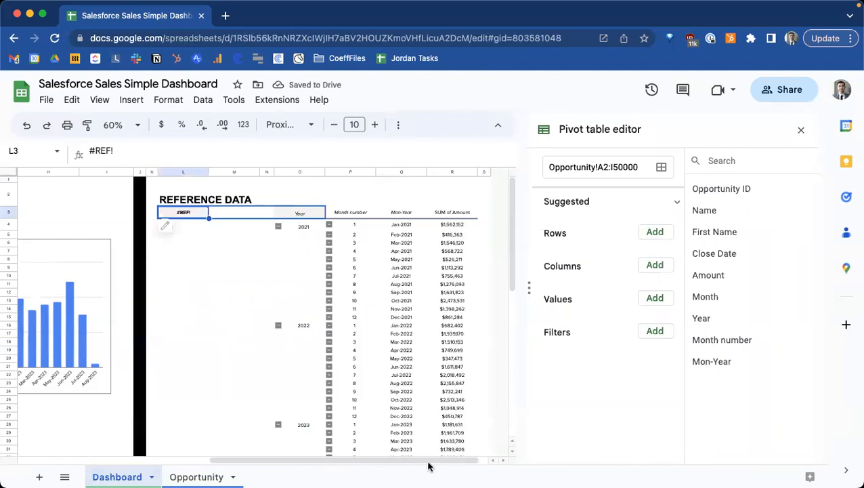
pyautogui.moveTo(194, 212)
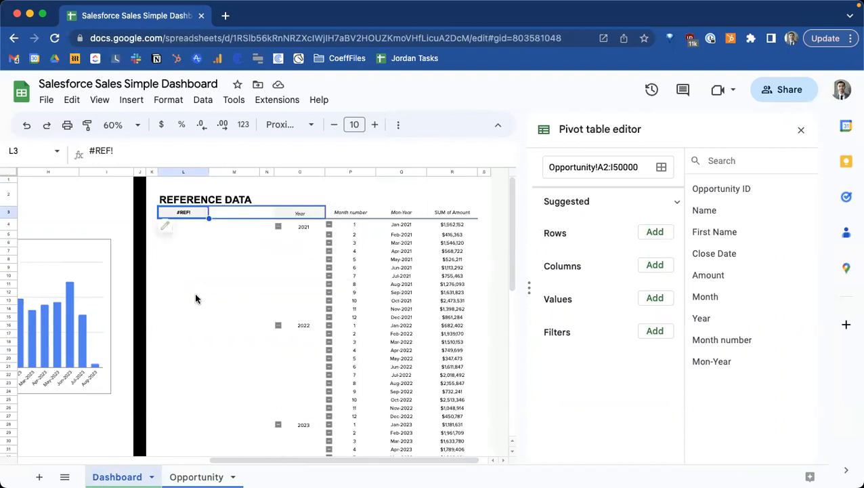
pyautogui.moveTo(714, 232); pyautogui.dragTo(566, 258)
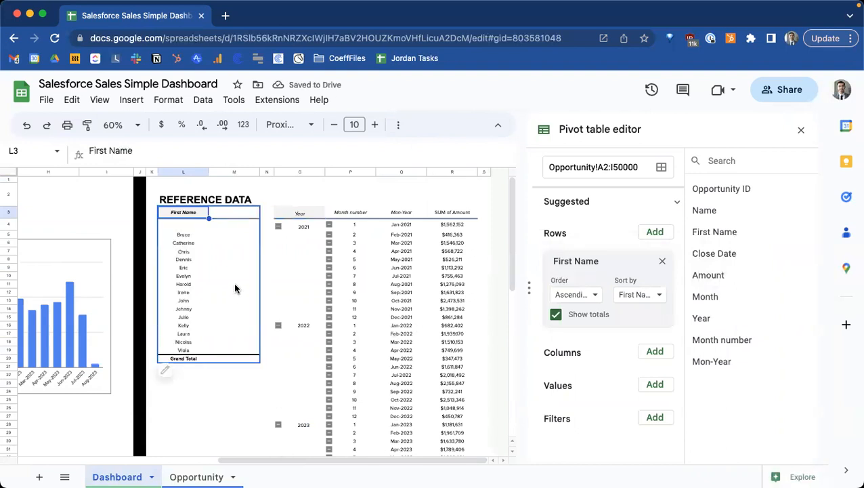
pyautogui.click(555, 314)
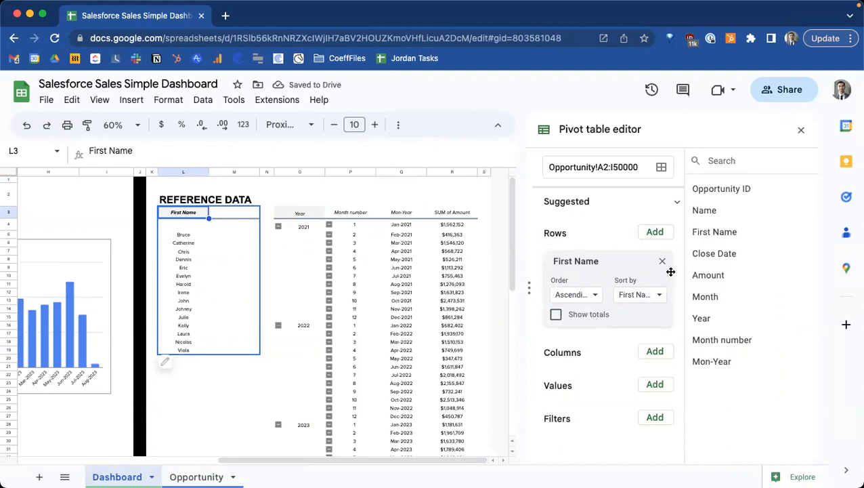
# - Add Opportunity ID as a filter to the First Name pivot table
pyautogui.moveTo(718, 188); pyautogui.dragTo(560, 456)
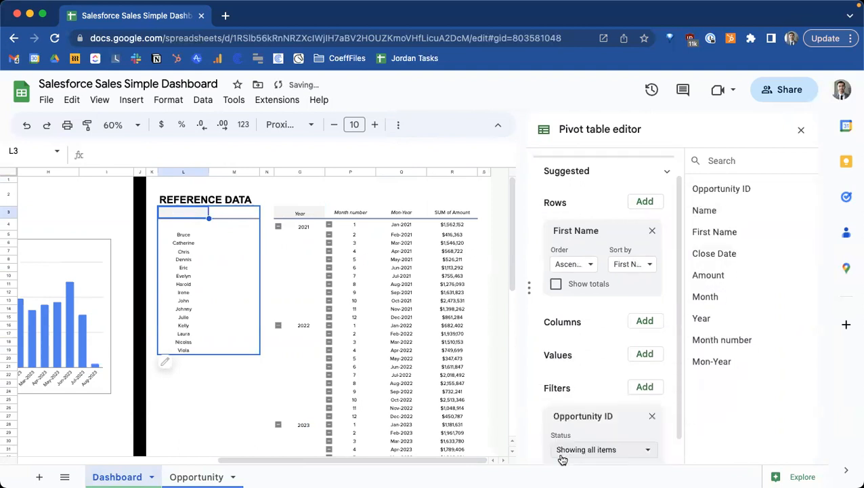
# - Filter the First Name pivot table to rows whose Opportunity ID is not empty
pyautogui.scroll(-1, 572, 439)
pyautogui.click(582, 432)
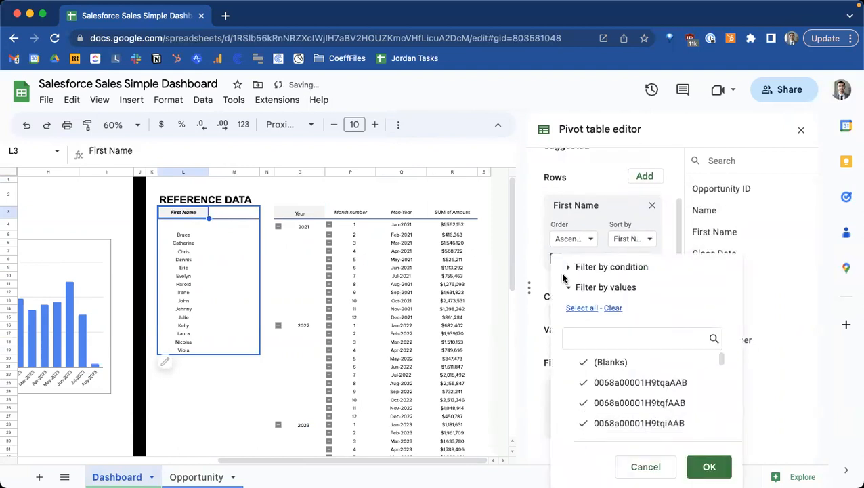
pyautogui.click(598, 268)
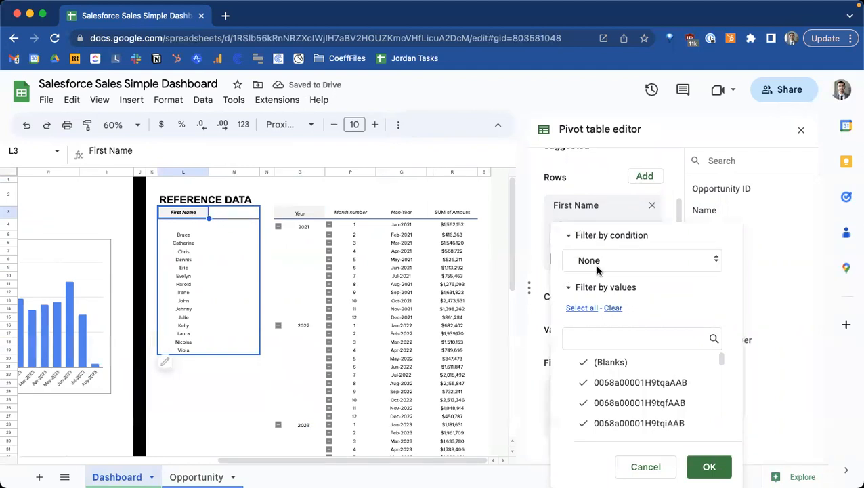
pyautogui.click(597, 268)
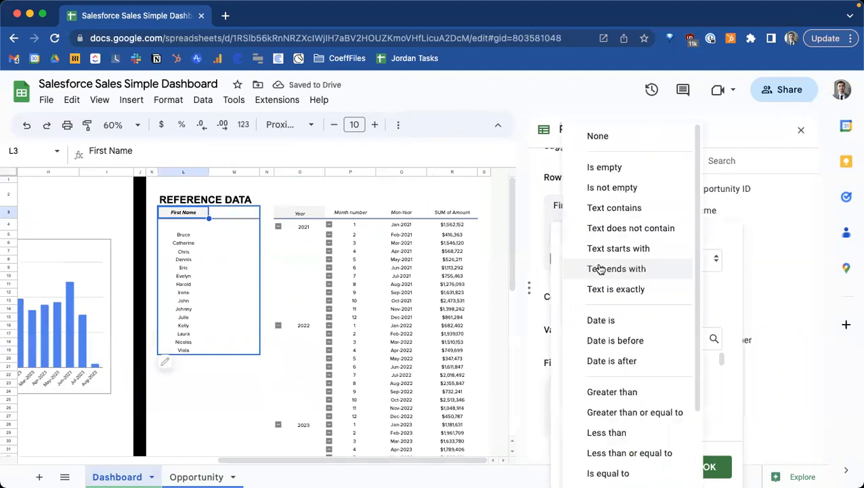
pyautogui.click(607, 188)
pyautogui.click(709, 466)
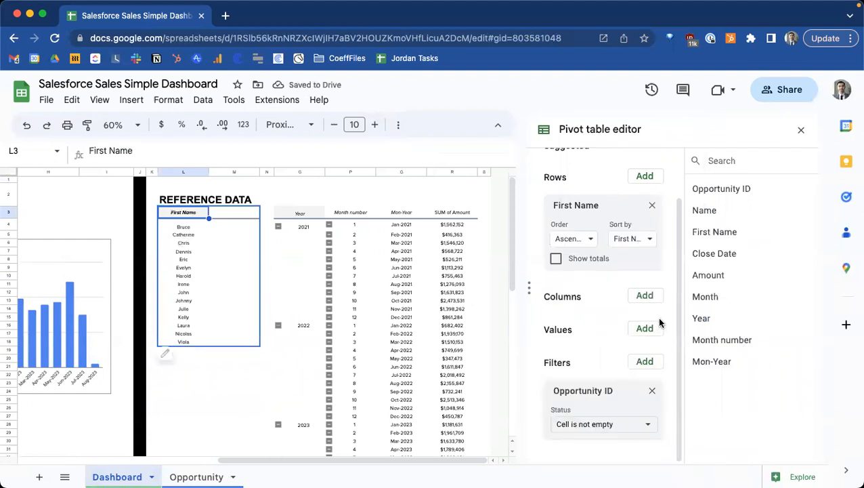
# - Add Amount as a value of the pivot table, summarized by SUM, and view the result at 100% zoom
pyautogui.moveTo(695, 275); pyautogui.dragTo(564, 360)
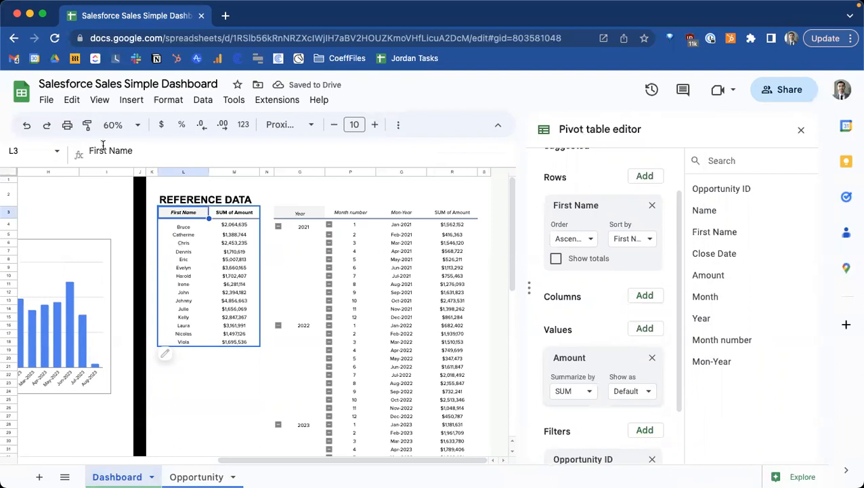
pyautogui.click(118, 124)
pyautogui.click(116, 209)
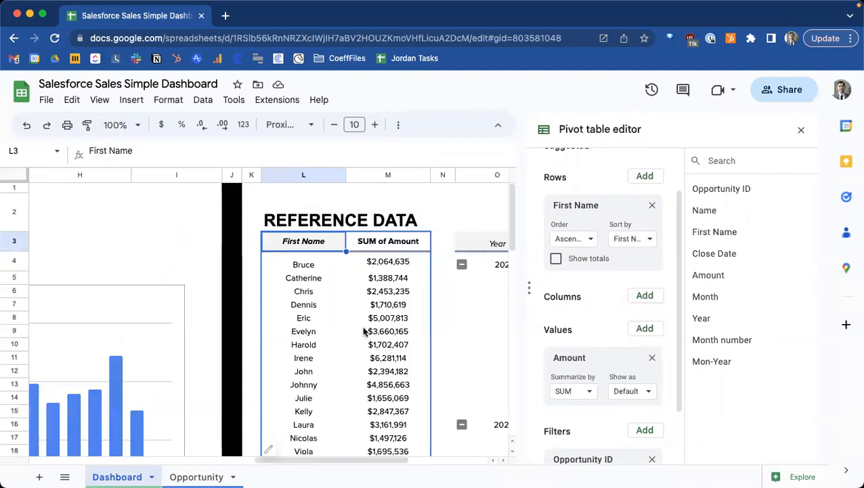
pyautogui.scroll(-1, 365, 331)
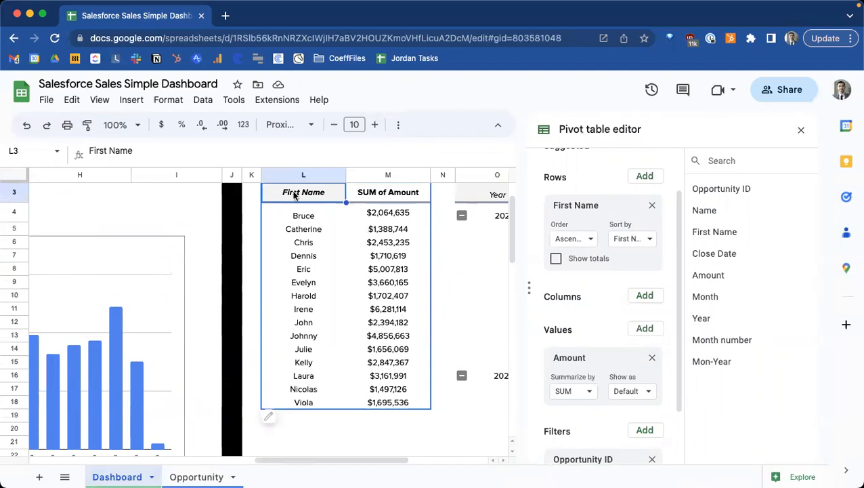
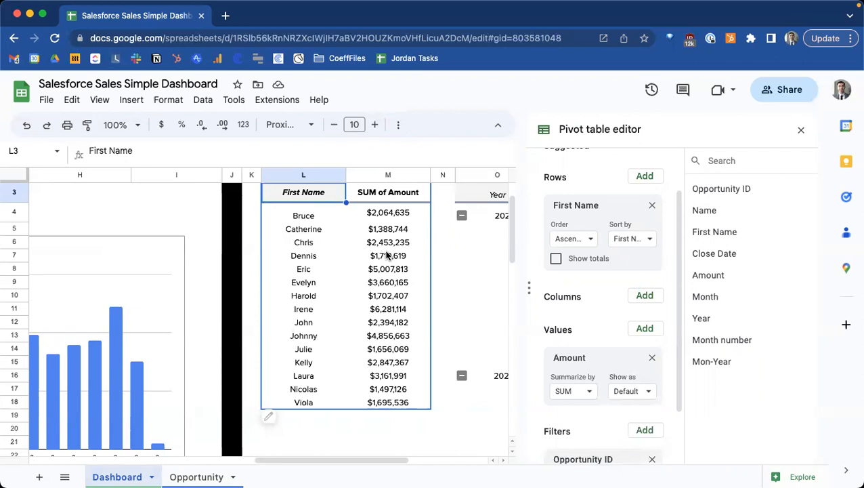
# - Sort the pivot table's First Name rows by SUM of Amount in descending order
pyautogui.scroll(1, 594, 230)
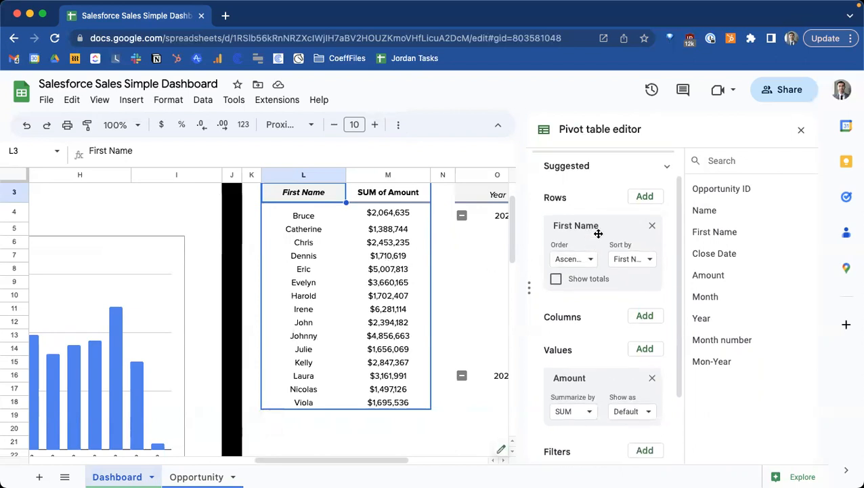
pyautogui.click(637, 261)
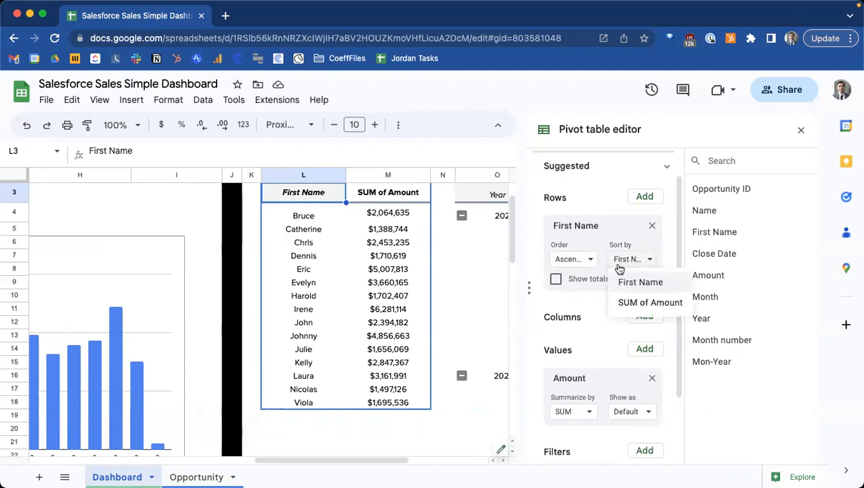
pyautogui.click(647, 308)
pyautogui.click(572, 260)
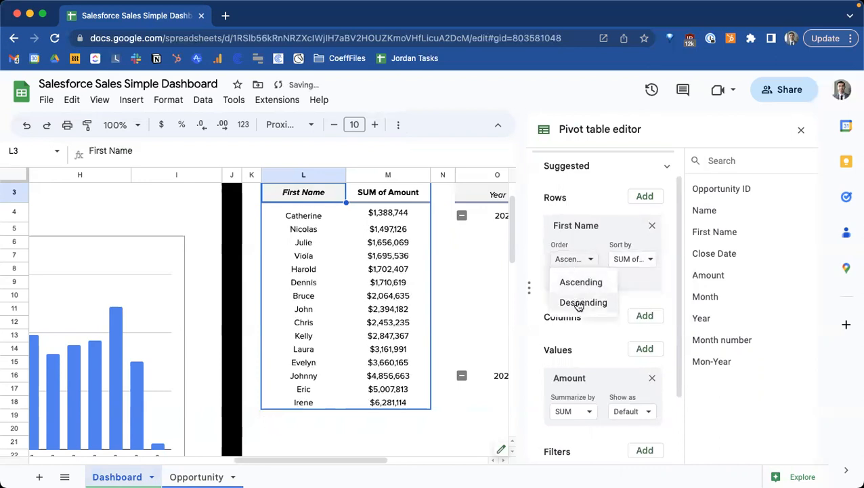
pyautogui.click(581, 302)
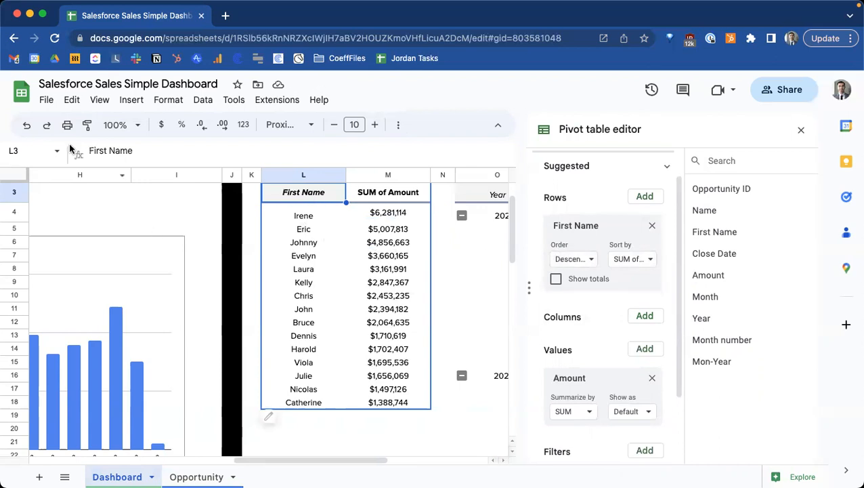
# - Zoom out to 60% and insert a chart from the First Name and SUM of Amount columns, using the range L3:M1673
pyautogui.click(122, 125)
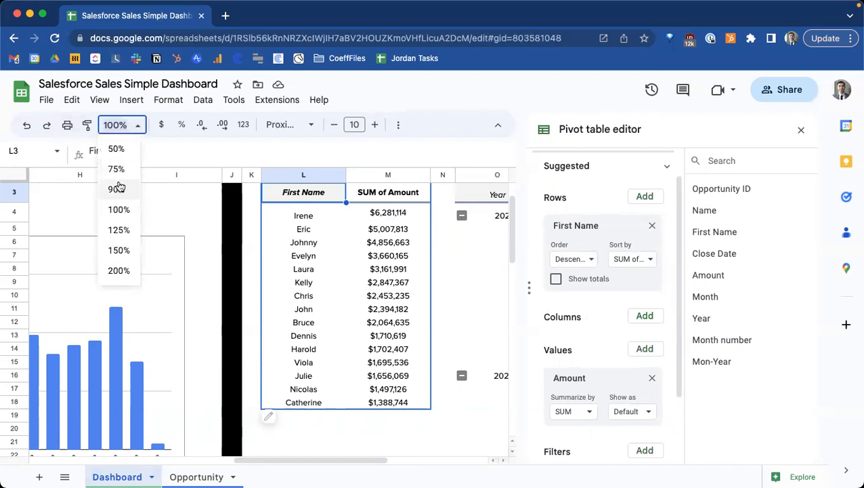
pyautogui.write('60')
pyautogui.press('Return')
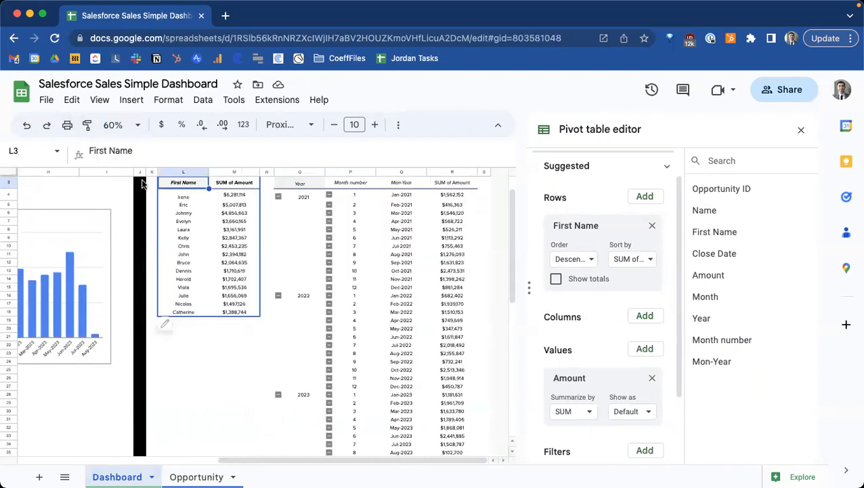
pyautogui.moveTo(182, 189); pyautogui.dragTo(248, 321)
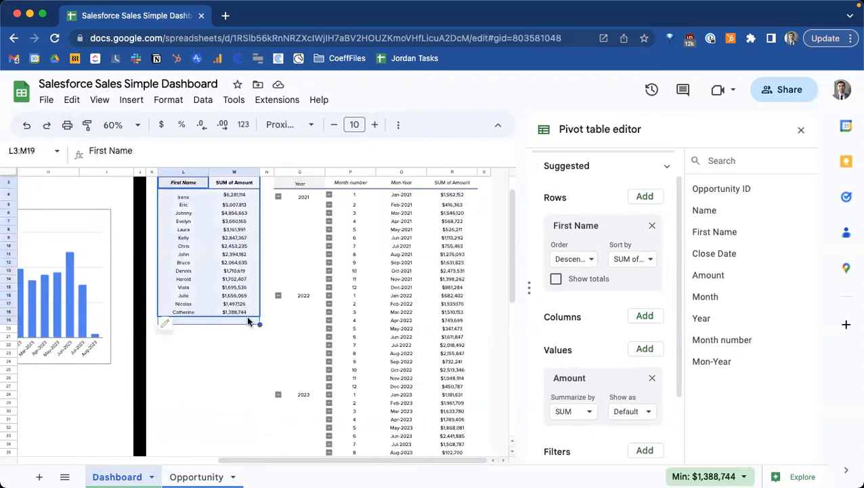
pyautogui.hotkey('ctrl', 'shift', 'Down')
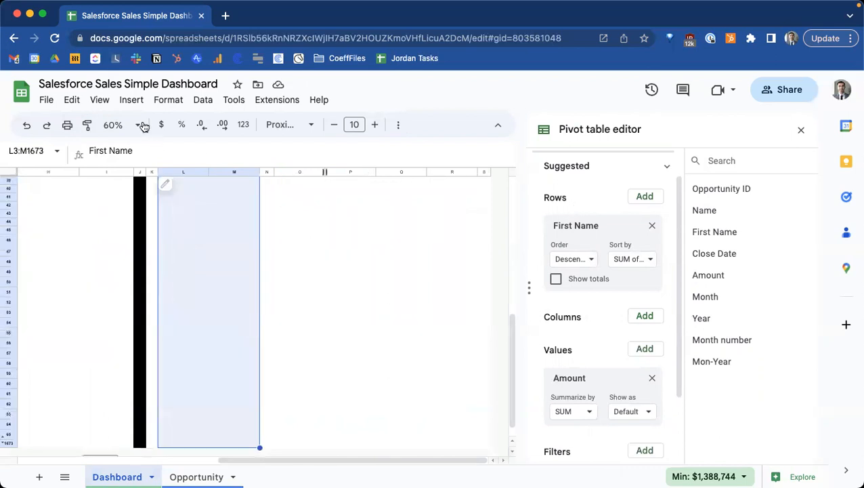
pyautogui.click(129, 100)
pyautogui.click(152, 235)
pyautogui.scroll(3, 280, 296)
pyautogui.scroll(-2, 281, 297)
pyautogui.scroll(2, 279, 295)
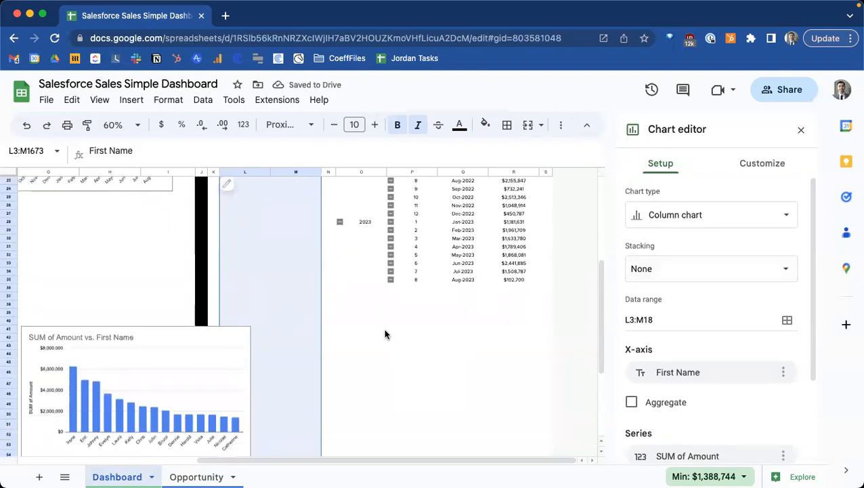
# - Set the new chart's data range to L3:M1000
pyautogui.scroll(-1, 651, 319)
pyautogui.click(651, 318)
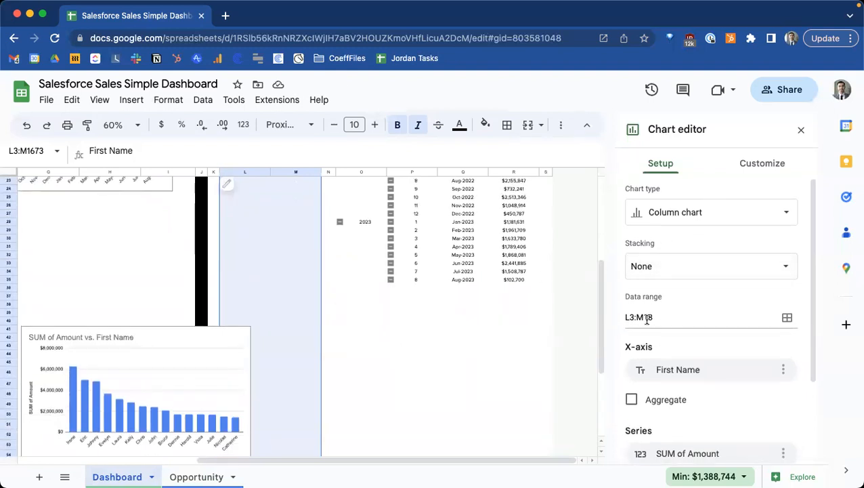
pyautogui.press('BackSpace')
pyautogui.write('000')
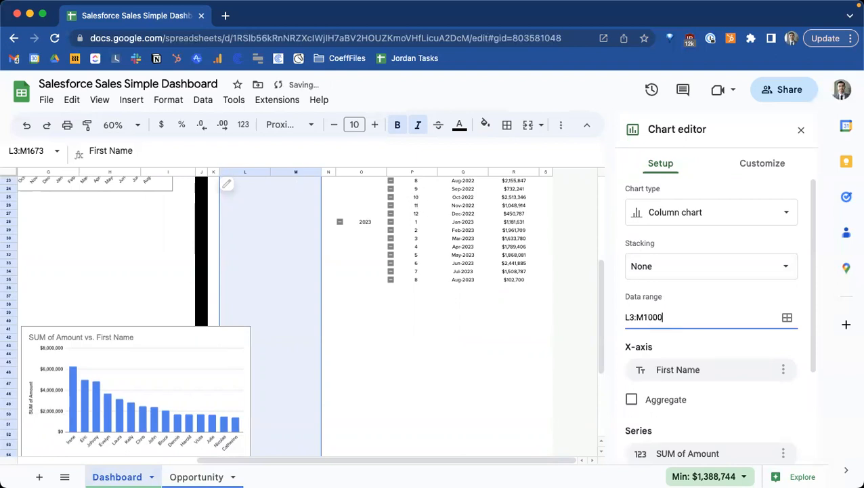
pyautogui.click(197, 338)
# - Move the SUM of Amount vs. First Name chart up to about row 27, across the black divider column
pyautogui.moveTo(236, 336); pyautogui.dragTo(302, 235)
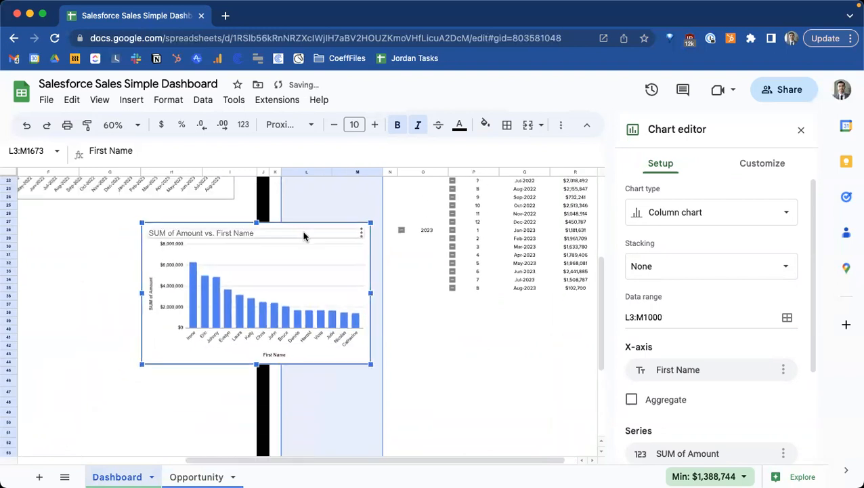
pyautogui.scroll(5, 301, 338)
pyautogui.moveTo(296, 459); pyautogui.dragTo(33, 434)
pyautogui.scroll(-1, 379, 419)
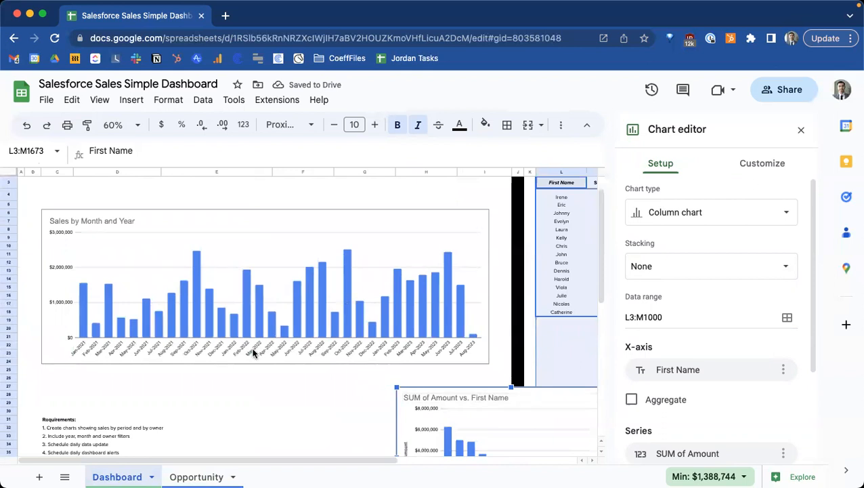
pyautogui.scroll(-3, 254, 352)
# - Copy the Requirements block from C31:E35 and paste it farther down the sheet, starting at D47
pyautogui.click(58, 303)
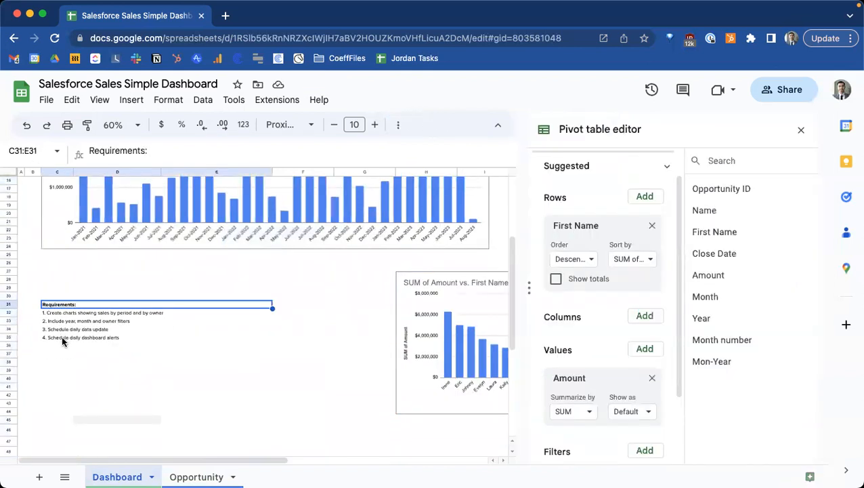
pyautogui.moveTo(61, 336); pyautogui.dragTo(60, 343)
pyautogui.hotkey('ctrl', 'c')
pyautogui.click(79, 421)
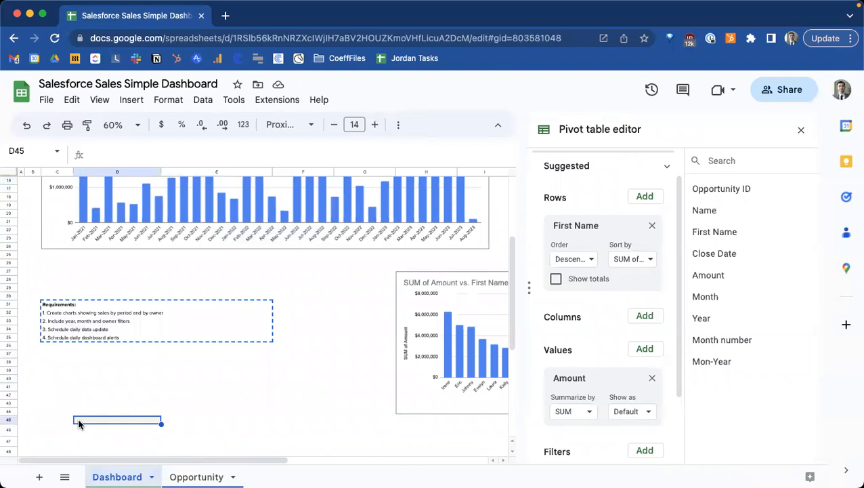
pyautogui.click(61, 422)
pyautogui.click(59, 426)
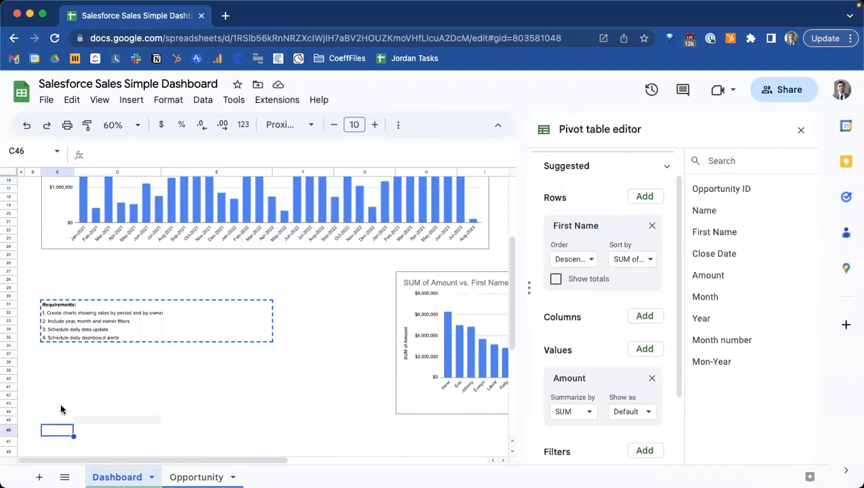
pyautogui.click(56, 352)
pyautogui.scroll(-3, 51, 369)
pyautogui.click(58, 350)
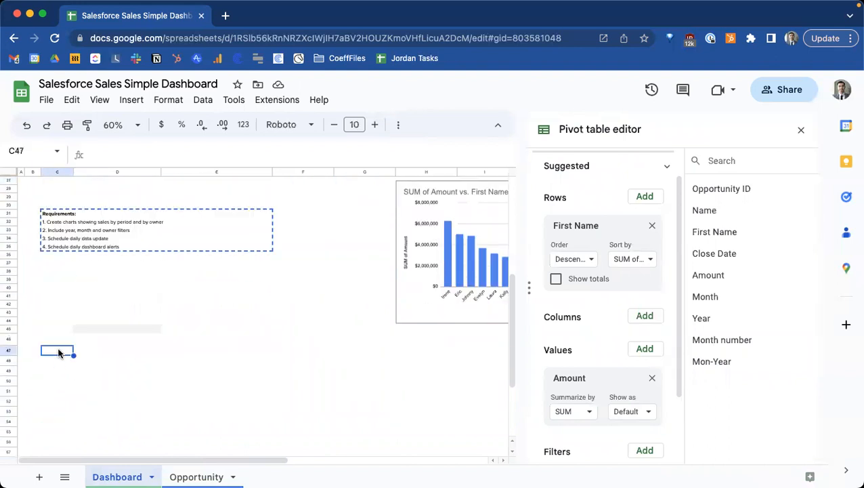
pyautogui.hotkey('ctrl', 'v')
pyautogui.hotkey('ctrl', 'z')
pyautogui.click(129, 350)
pyautogui.hotkey('ctrl', 'v')
# - Delete the original Requirements text from B31:E36
pyautogui.click(248, 326)
pyautogui.moveTo(33, 214); pyautogui.dragTo(58, 252)
pyautogui.press('Delete')
pyautogui.scroll(5, 300, 265)
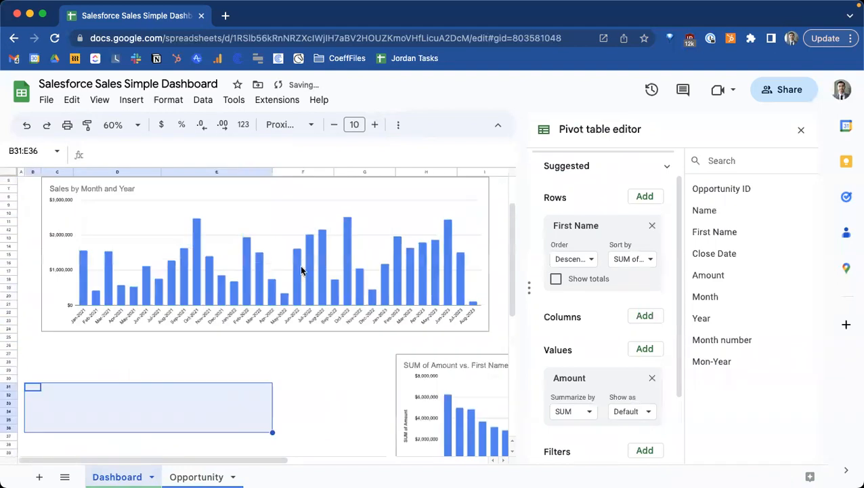
# - Place the SUM of Amount vs. First Name chart directly below Sales by Month and Year and widen it to match
pyautogui.click(409, 418)
pyautogui.scroll(-2, 431, 383)
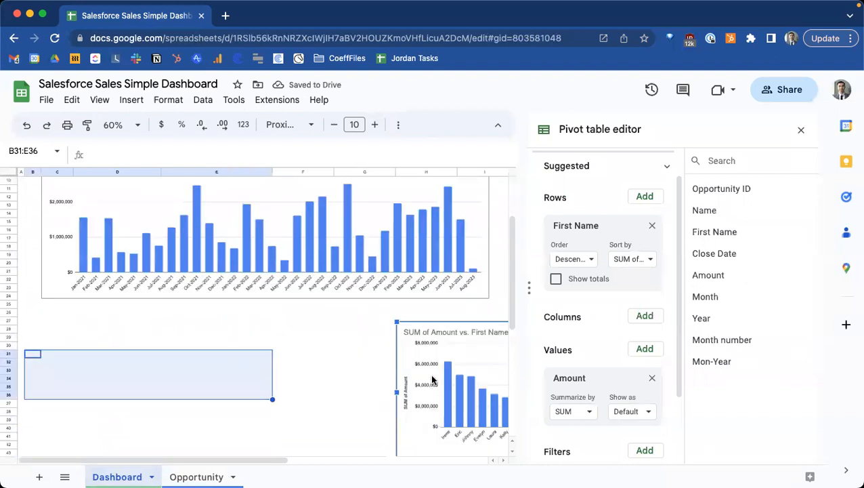
pyautogui.scroll(1, 437, 378)
pyautogui.moveTo(452, 355); pyautogui.dragTo(138, 356)
pyautogui.scroll(1, 108, 244)
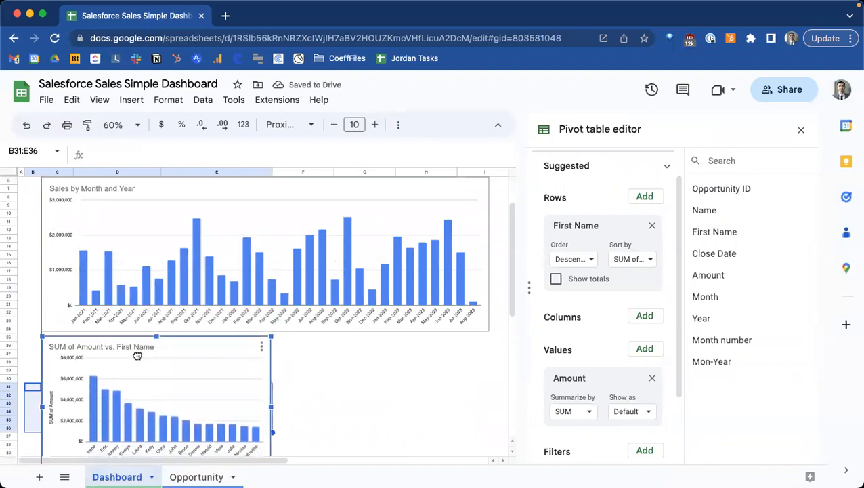
pyautogui.scroll(-1, 137, 355)
pyautogui.moveTo(271, 388); pyautogui.dragTo(487, 388)
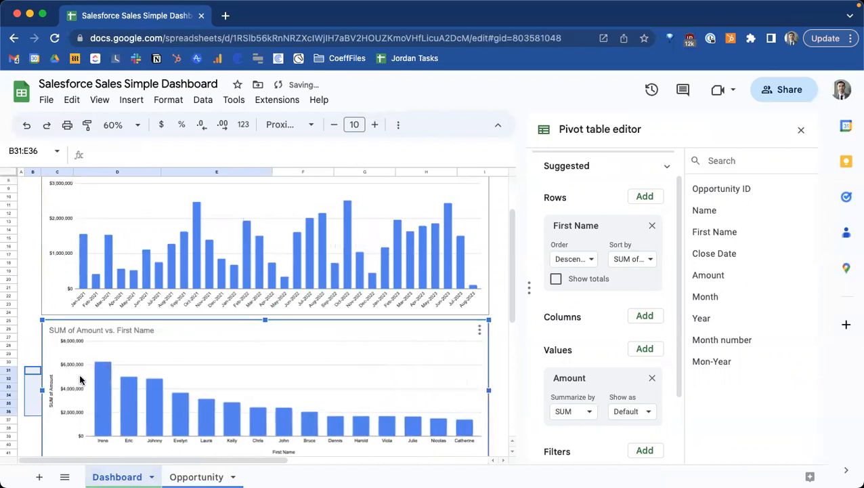
# - Remove the vertical and horizontal axis titles from the SUM of Amount vs. First Name chart
pyautogui.doubleClick(51, 391)
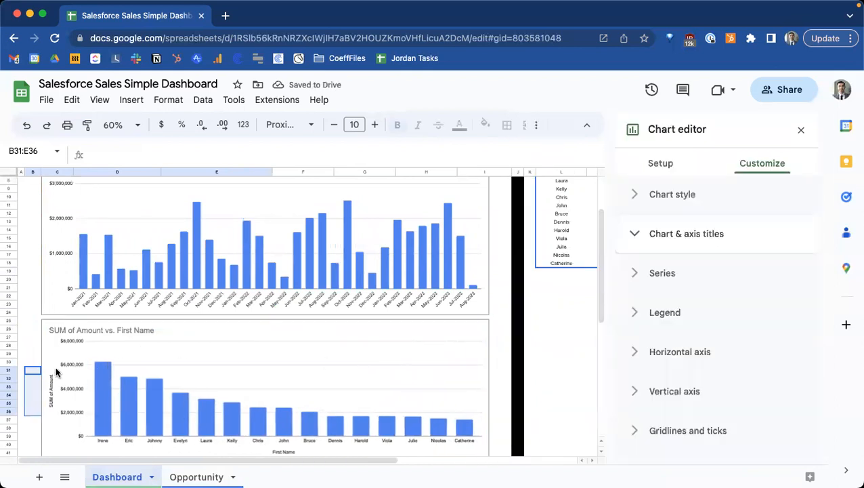
pyautogui.scroll(-2, 57, 343)
pyautogui.click(51, 316)
pyautogui.click(51, 315)
pyautogui.press('Delete')
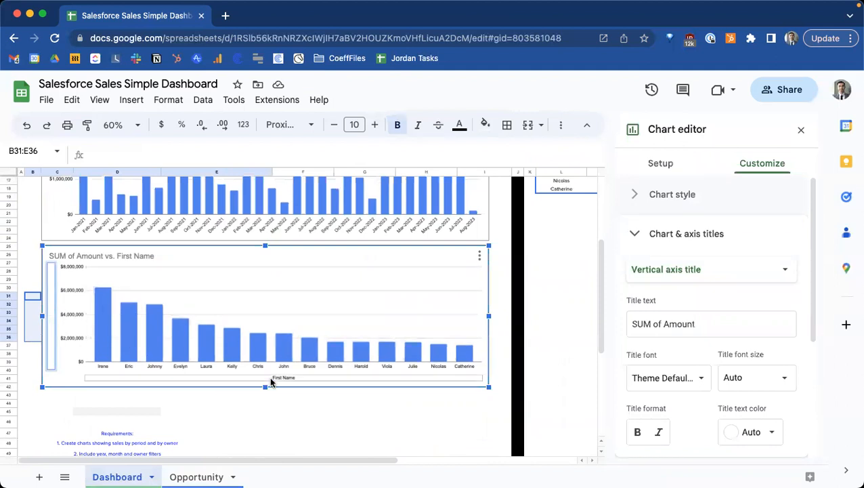
pyautogui.click(272, 379)
pyautogui.press('Delete')
# - Move the SUM of Amount vs. First Name chart to the top of the dashboard and the Sales by Month and Year chart below it
pyautogui.scroll(5, 271, 359)
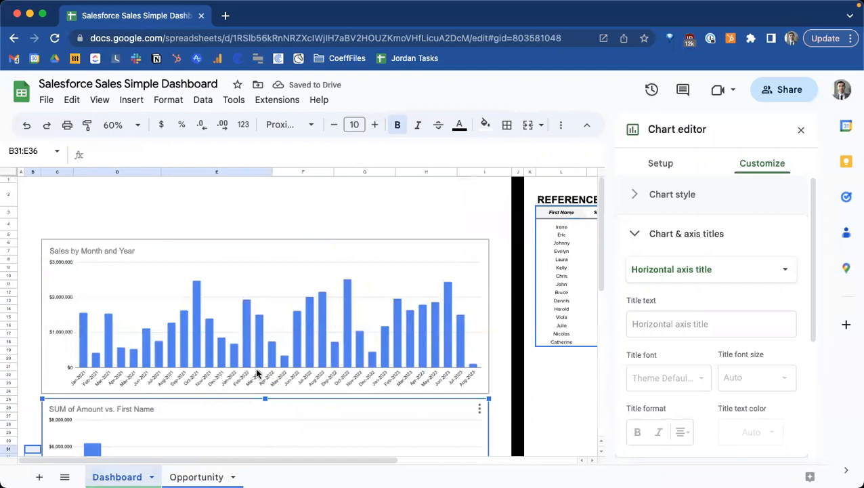
pyautogui.moveTo(252, 406); pyautogui.dragTo(303, 206)
pyautogui.moveTo(218, 221); pyautogui.dragTo(195, 219)
pyautogui.click(67, 383)
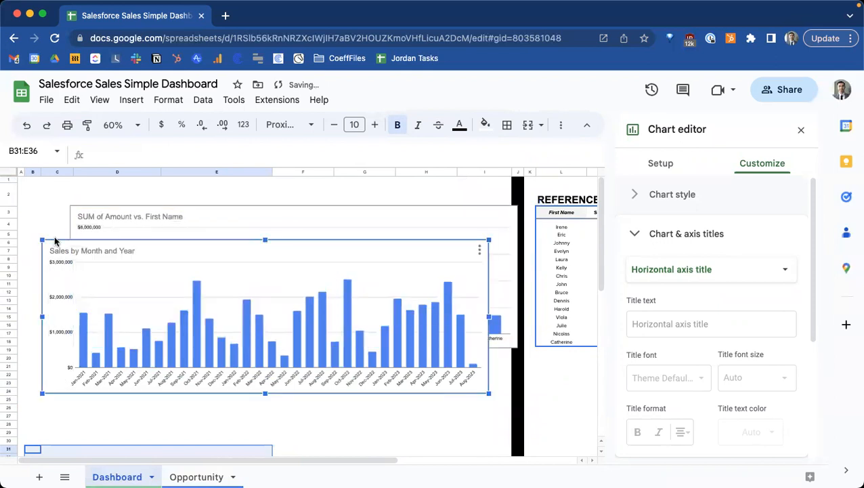
pyautogui.moveTo(76, 249); pyautogui.dragTo(96, 393)
pyautogui.scroll(-2, 141, 193)
pyautogui.scroll(2, 176, 237)
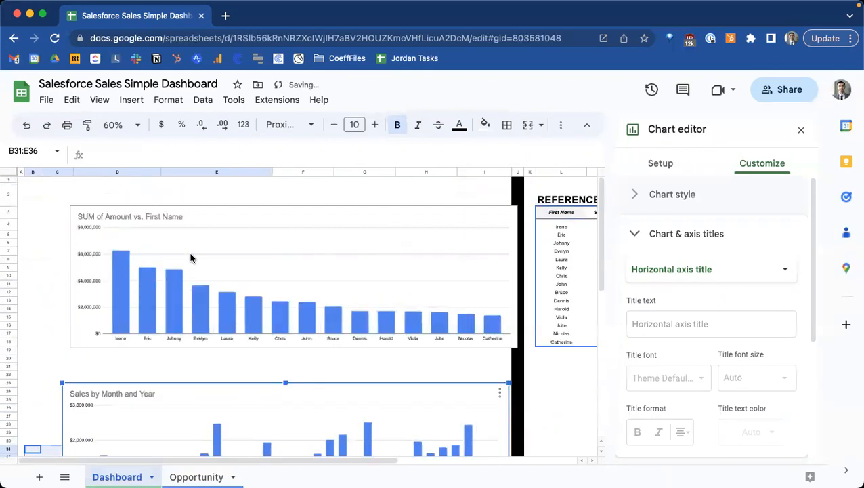
pyautogui.click(195, 223)
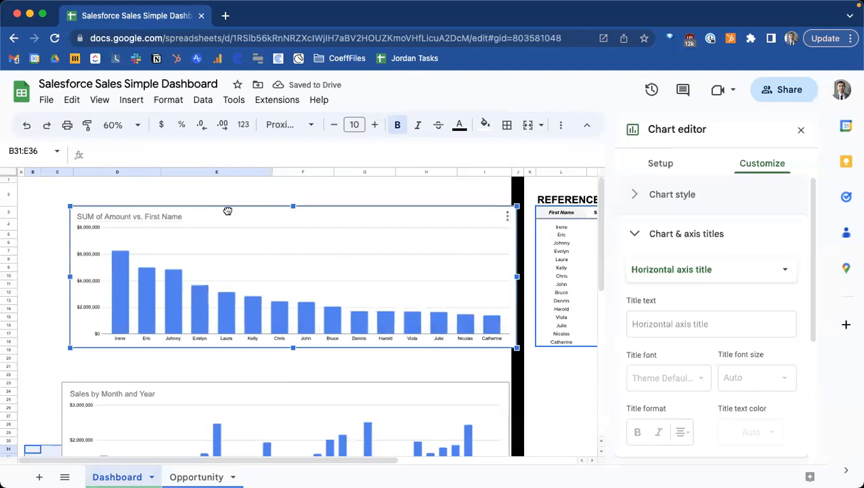
pyautogui.moveTo(229, 208); pyautogui.dragTo(167, 233)
# - Retitle the SUM of Amount vs. First Name chart as Sales by Opportunity Owner
pyautogui.click(140, 221)
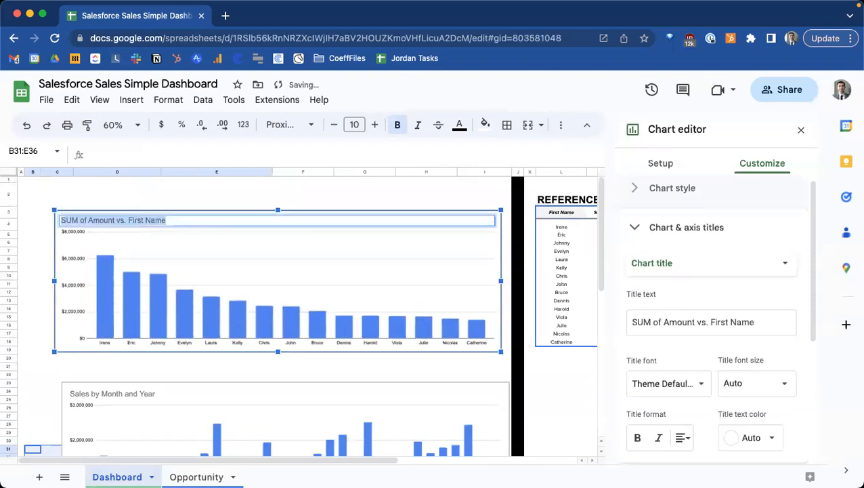
pyautogui.write('Sales by Opportunit')
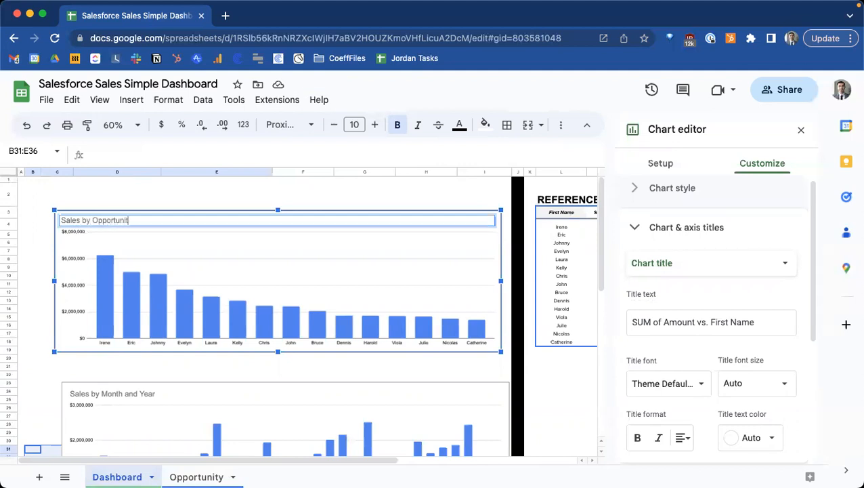
pyautogui.write('y Owner')
pyautogui.press('Return')
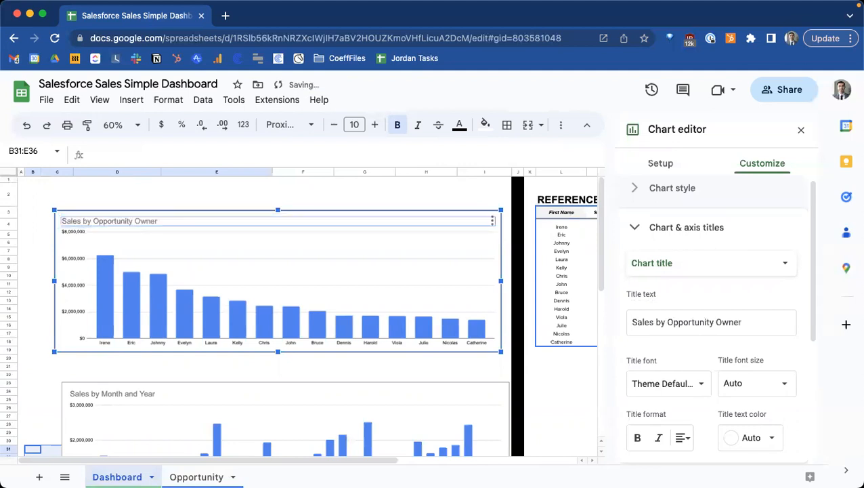
# - Align both charts with the left edge of column C, with Sales by Month and Year directly beneath Sales by Opportunity Owner
pyautogui.moveTo(182, 228)
pyautogui.mouseDown()
pyautogui.moveTo(148, 239)
pyautogui.moveTo(155, 248)
pyautogui.moveTo(161, 226)
pyautogui.moveTo(169, 228)
pyautogui.mouseUp()
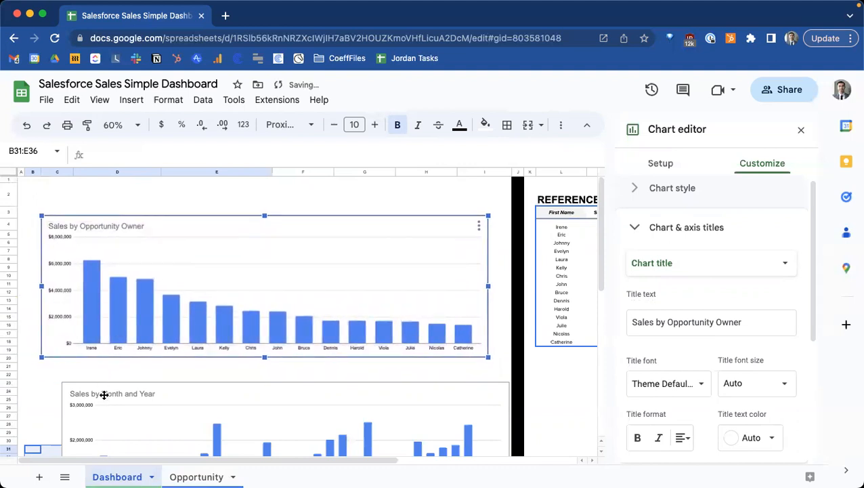
pyautogui.click(103, 394)
pyautogui.scroll(-1, 204, 312)
pyautogui.scroll(1, 206, 331)
pyautogui.moveTo(208, 328); pyautogui.dragTo(184, 310)
pyautogui.scroll(2, 319, 350)
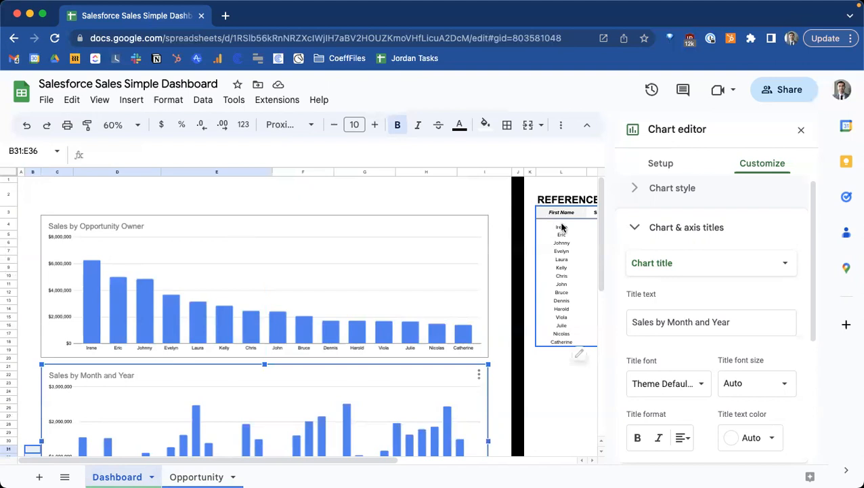
# - Review the two charts against the requirements listed in D47:D51, including the one for year, month and owner filters
pyautogui.scroll(-2, 493, 286)
pyautogui.scroll(-5, 493, 286)
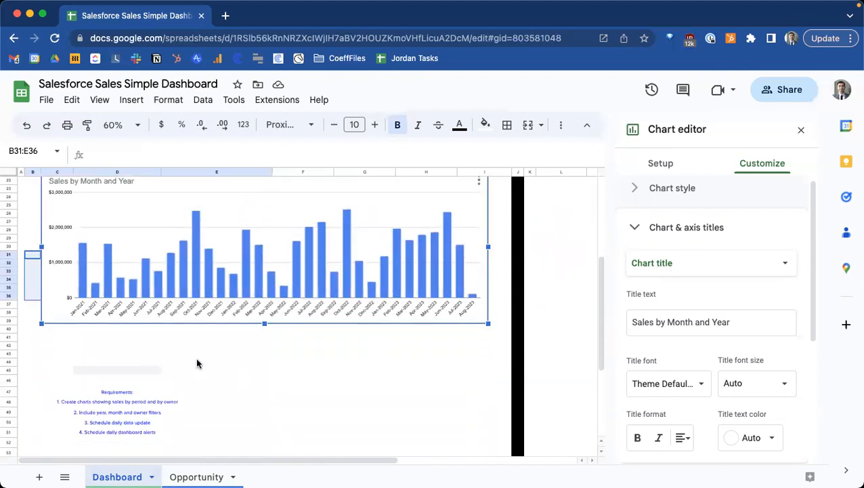
pyautogui.moveTo(106, 393); pyautogui.dragTo(104, 431)
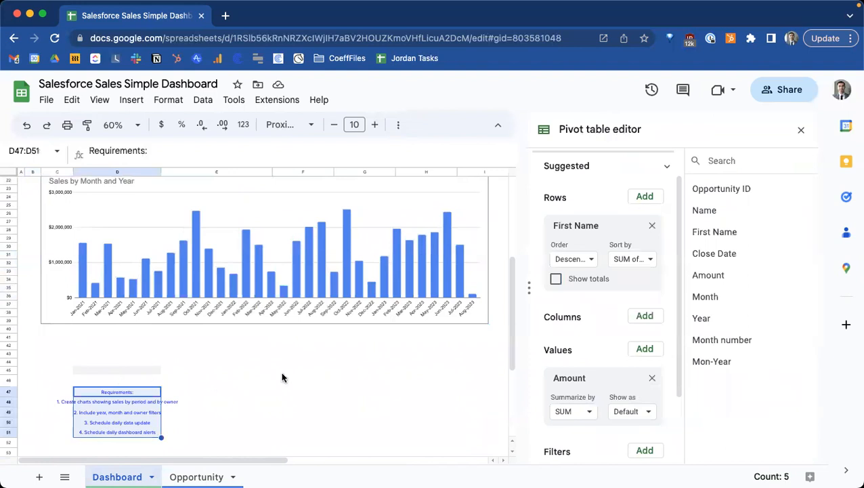
pyautogui.scroll(5, 335, 366)
pyautogui.scroll(-5, 382, 318)
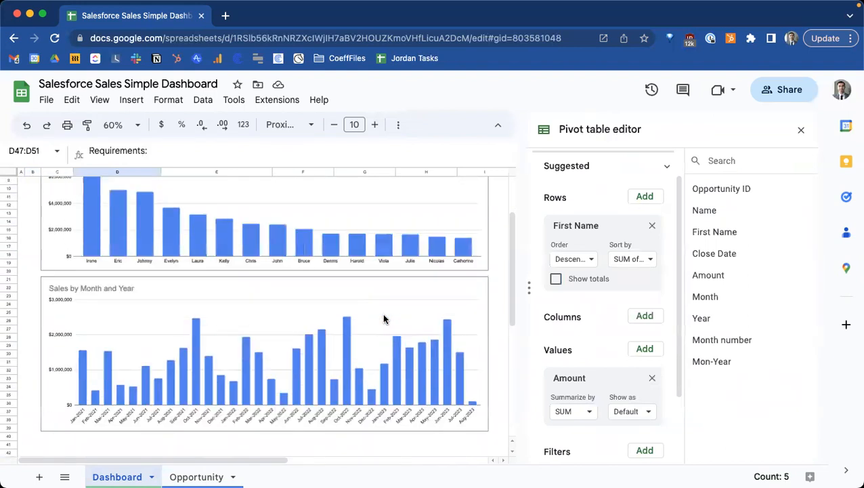
pyautogui.scroll(3, 105, 353)
pyautogui.scroll(3, 102, 355)
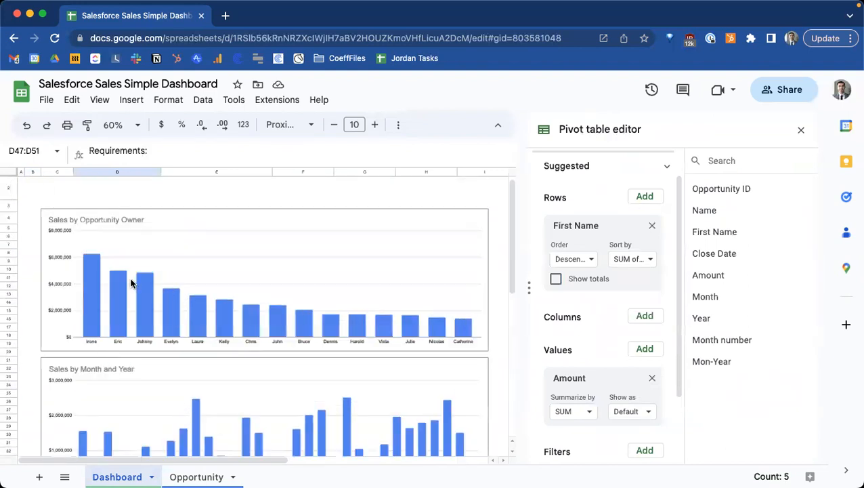
pyautogui.scroll(-5, 130, 328)
pyautogui.click(117, 378)
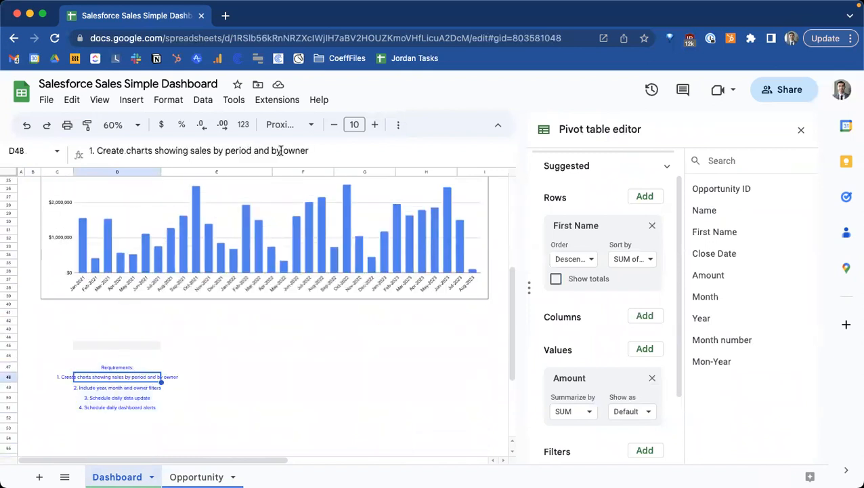
pyautogui.click(99, 388)
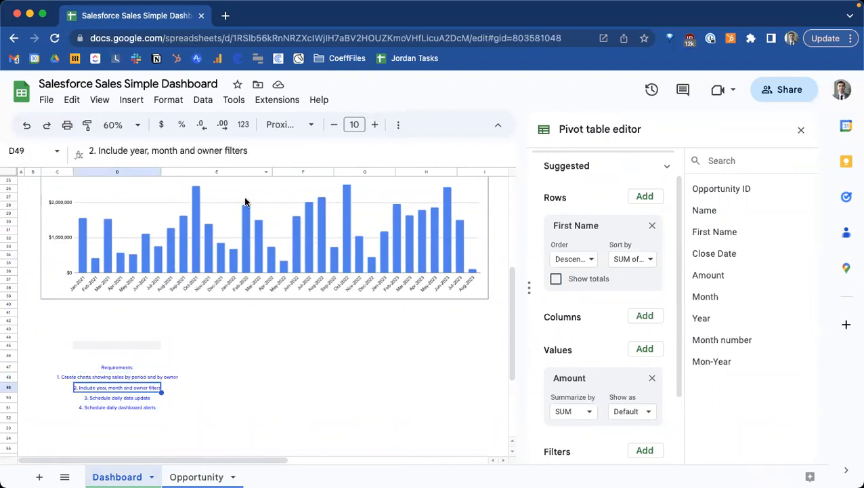
pyautogui.scroll(10, 250, 268)
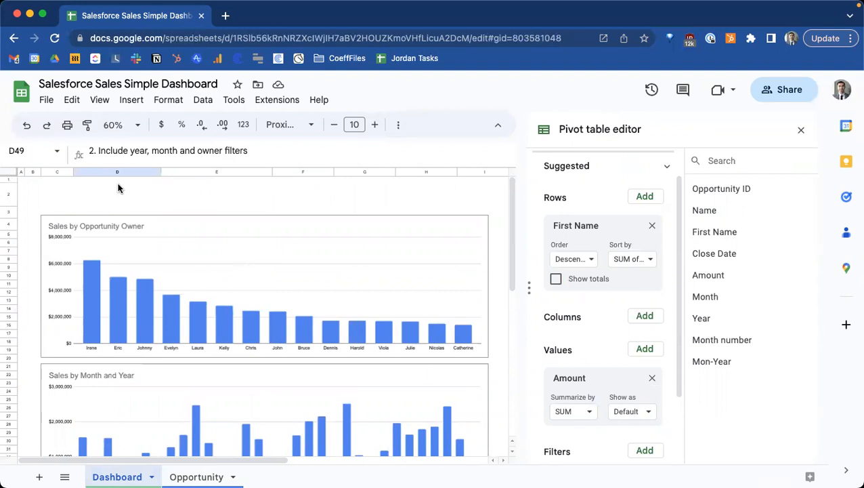
pyautogui.scroll(-5, 119, 188)
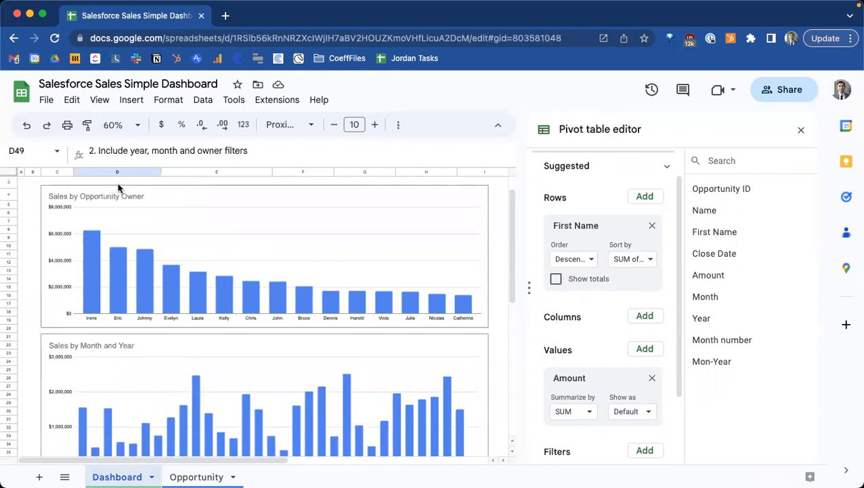
pyautogui.scroll(5, 152, 206)
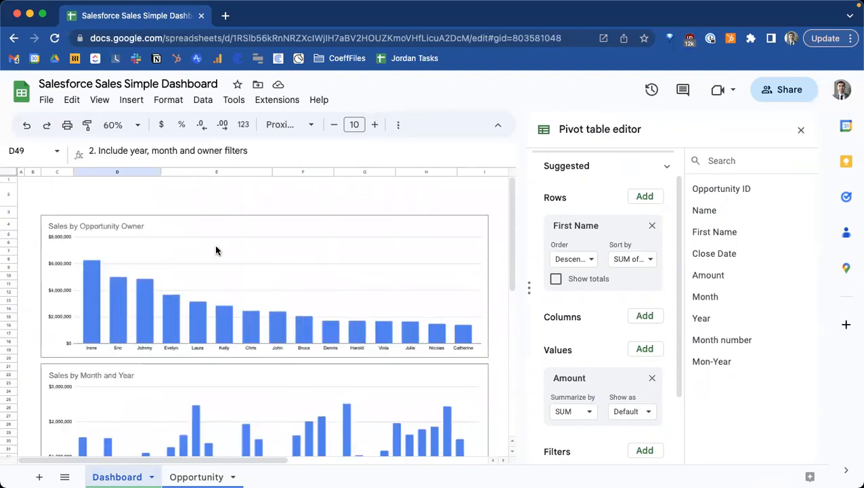
# - Add a slicer to the dashboard and place it in row 2 above the Sales by Opportunity Owner chart
pyautogui.click(205, 101)
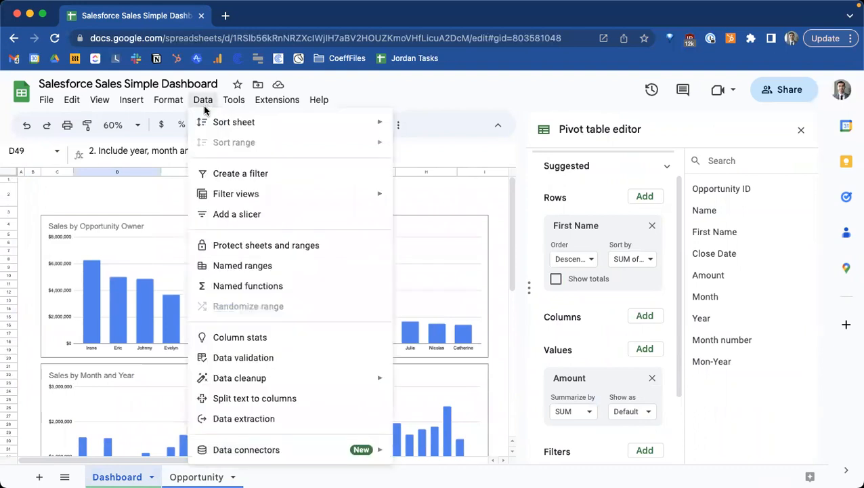
pyautogui.click(274, 215)
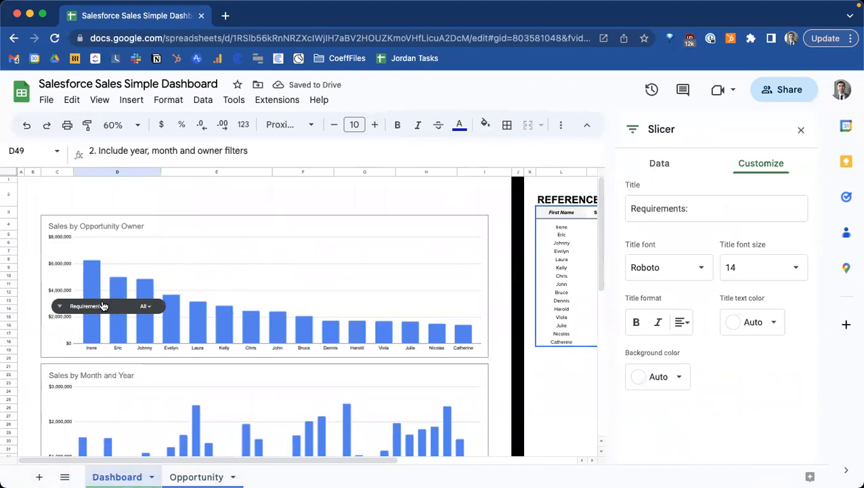
pyautogui.click(102, 308)
pyautogui.moveTo(105, 310); pyautogui.dragTo(95, 192)
# - Set the slicer's data range to Opportunity!A2:I50000
pyautogui.click(660, 164)
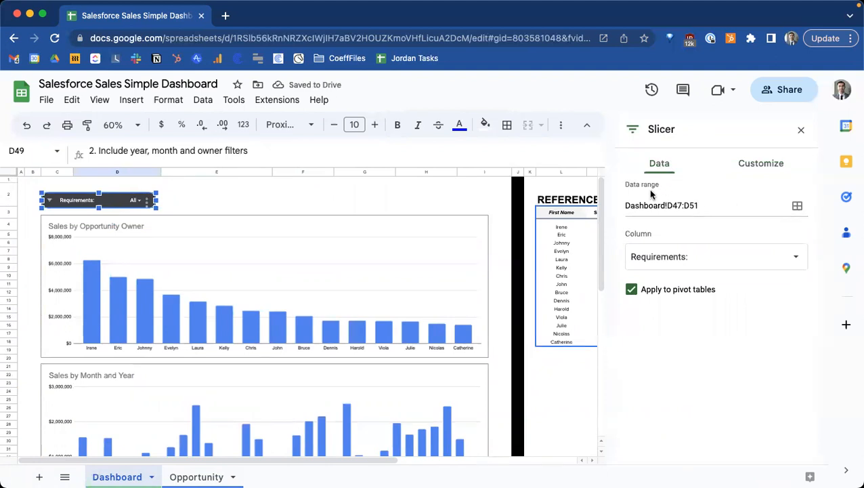
pyautogui.click(796, 207)
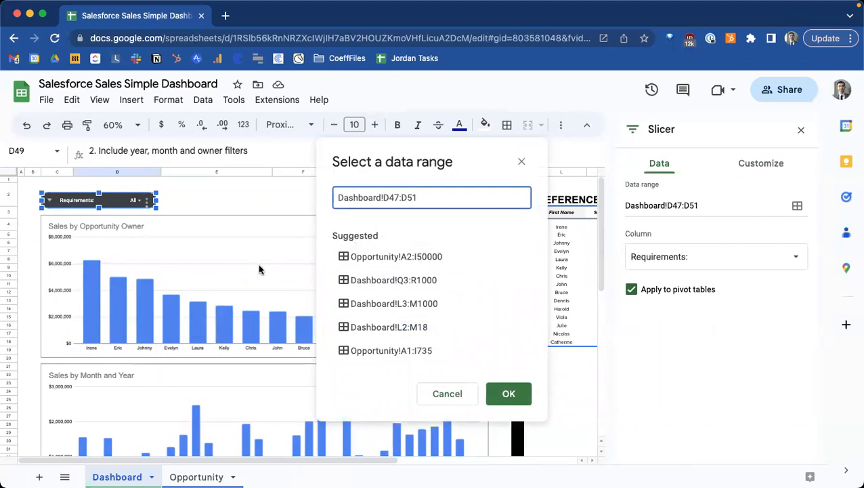
pyautogui.moveTo(309, 460); pyautogui.dragTo(485, 462)
pyautogui.moveTo(453, 167); pyautogui.dragTo(231, 188)
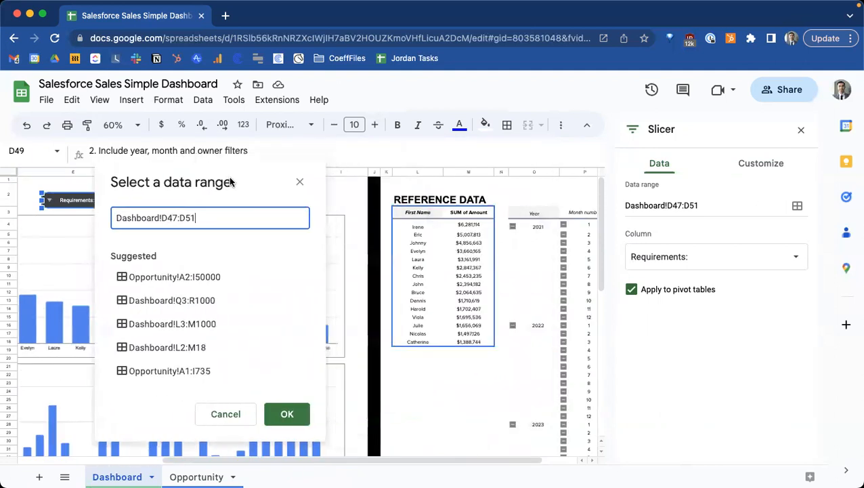
pyautogui.click(187, 282)
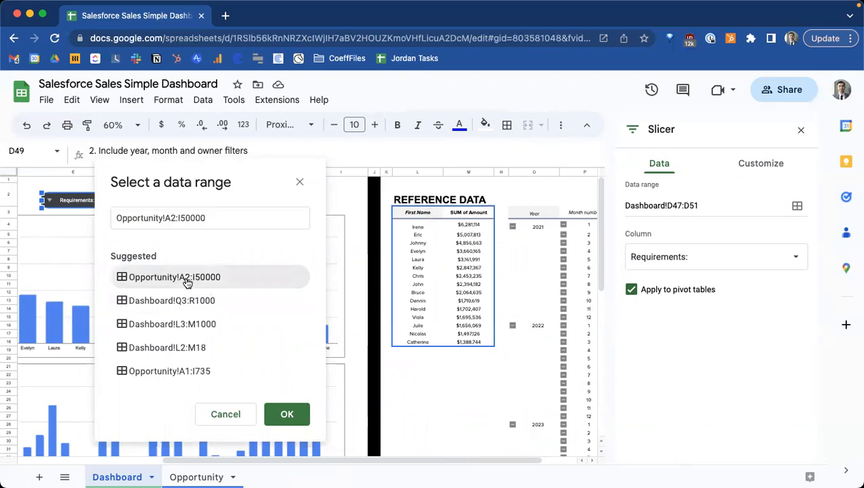
pyautogui.click(286, 413)
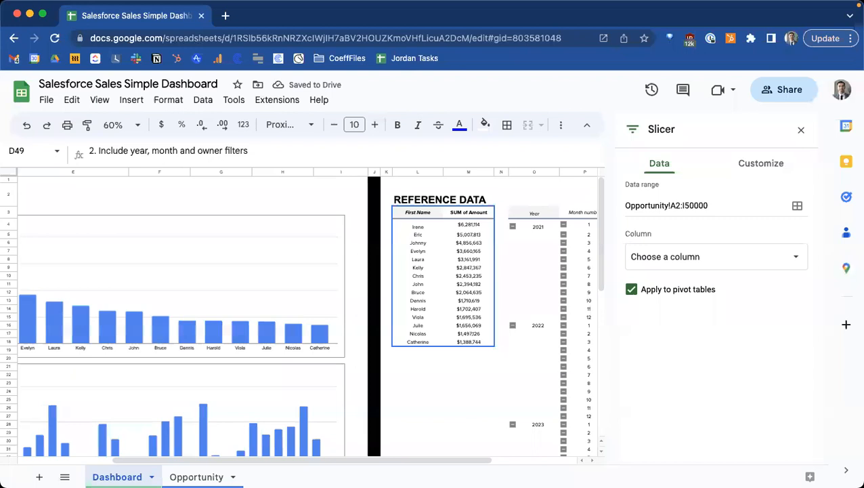
# - Set the slicer's filter column to Year and check the filter requirement in D49
pyautogui.hscroll(-5, 218, 464)
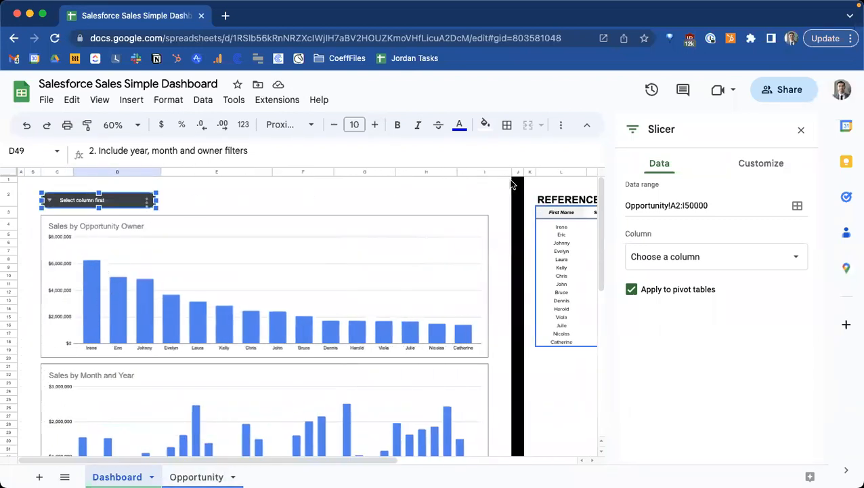
pyautogui.click(721, 263)
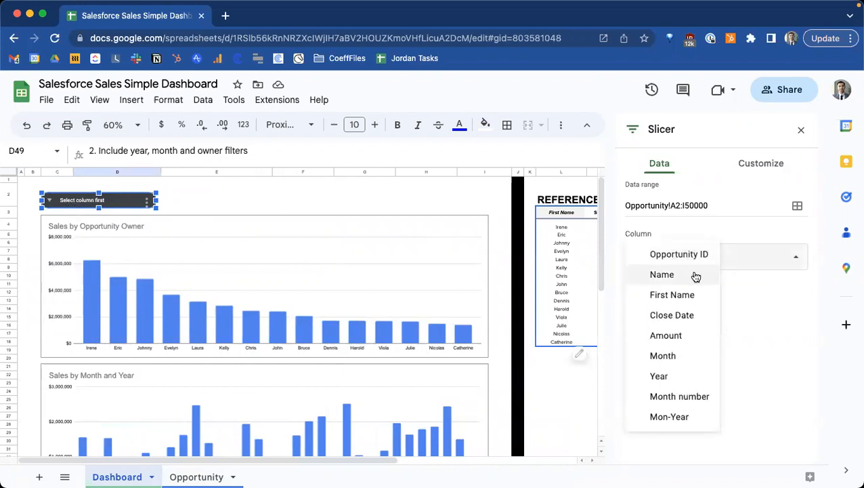
pyautogui.click(660, 376)
pyautogui.scroll(-5, 323, 321)
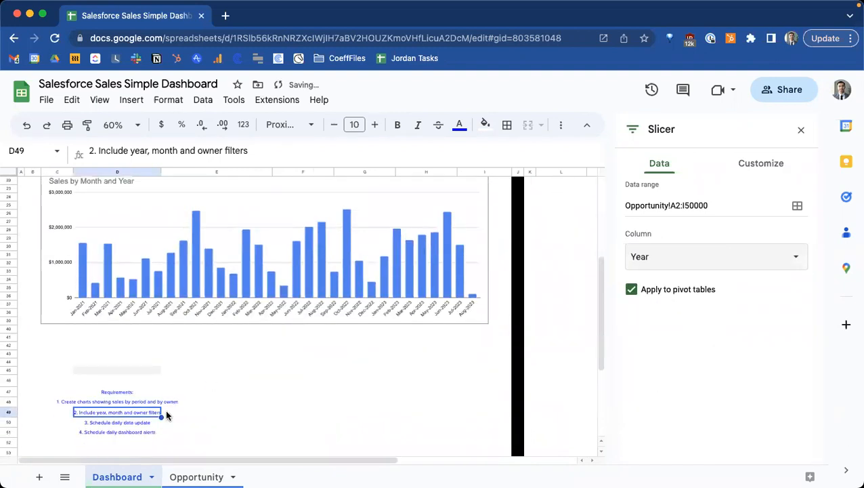
pyautogui.click(139, 153)
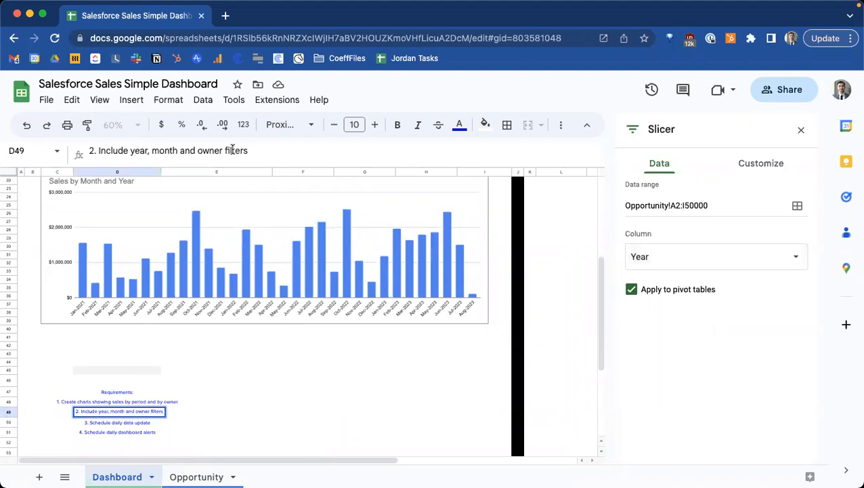
pyautogui.scroll(3, 149, 266)
# - Copy the Year slicer and paste the duplicate beside it at E2, aligned in the same row
pyautogui.click(97, 203)
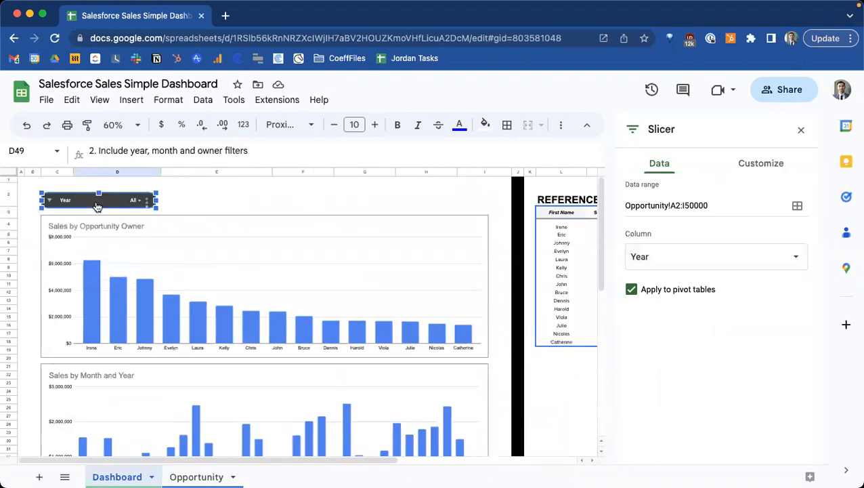
pyautogui.click(184, 200)
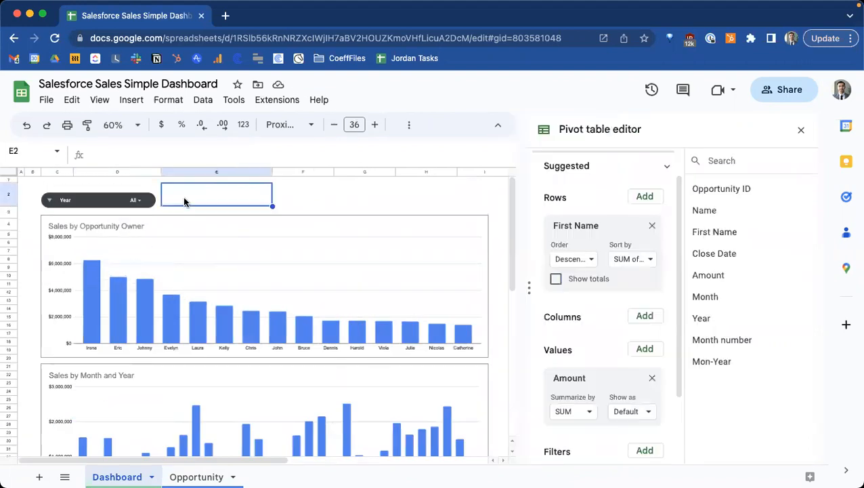
pyautogui.hotkey('ctrl', 'v')
pyautogui.moveTo(222, 203)
pyautogui.mouseDown()
pyautogui.moveTo(228, 198)
pyautogui.moveTo(212, 197)
pyautogui.mouseUp()
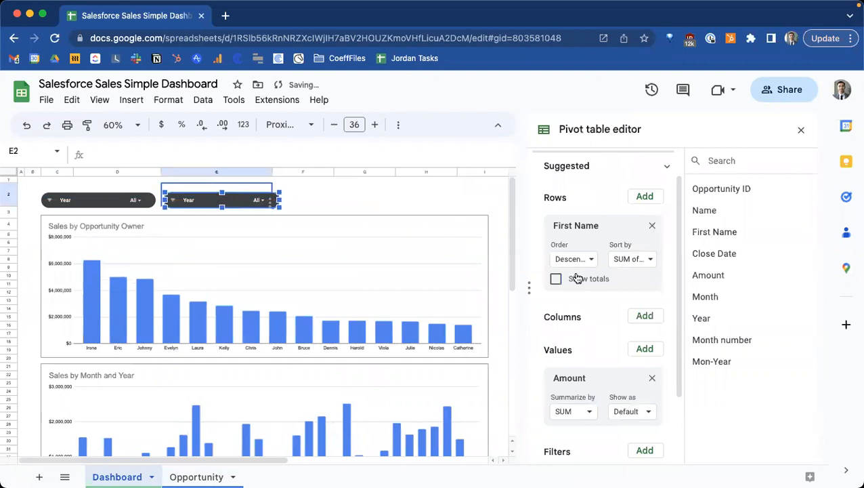
# - Set the duplicated slicer's filter column to Month and select cell F2 beside it
pyautogui.click(228, 202)
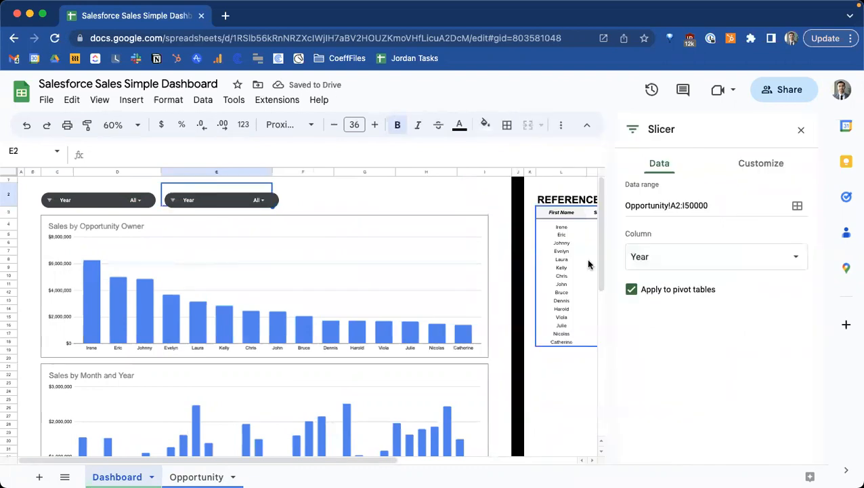
pyautogui.click(679, 249)
pyautogui.click(664, 376)
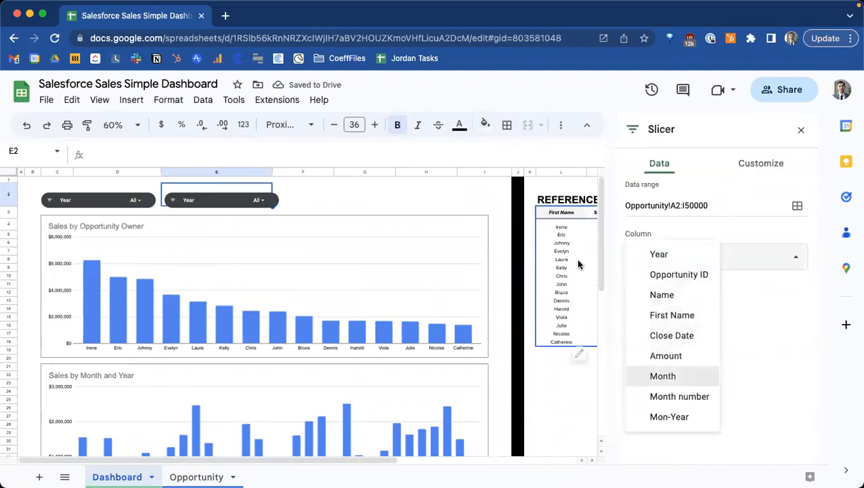
pyautogui.click(287, 200)
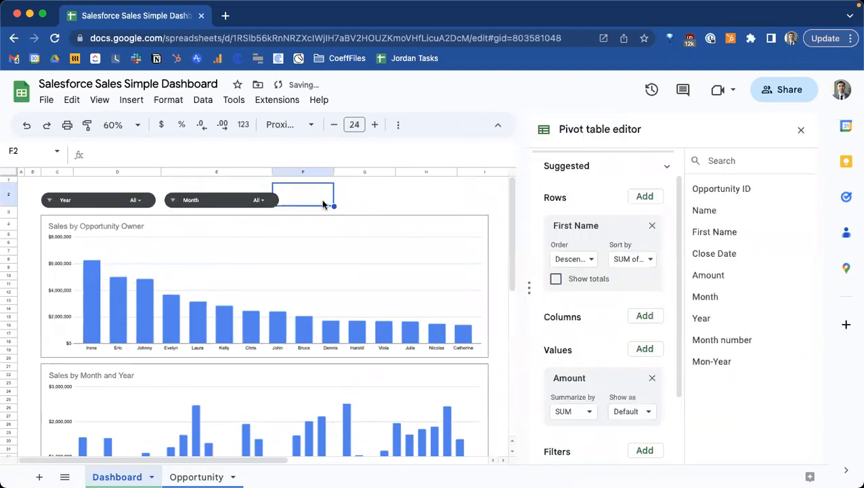
# - Paste another copy of the Year slicer at F2 beside the Month slicer and set its filter column to First Name
pyautogui.hotkey('ctrl', 'v')
pyautogui.moveTo(338, 198); pyautogui.dragTo(334, 198)
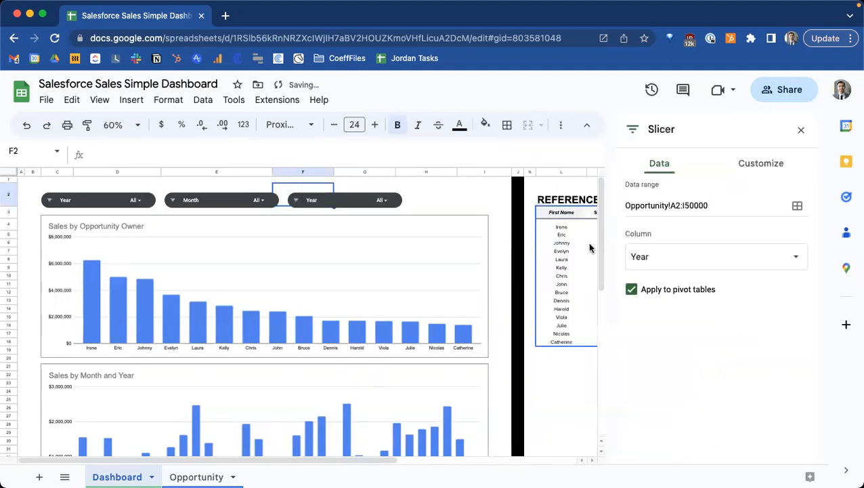
pyautogui.click(683, 256)
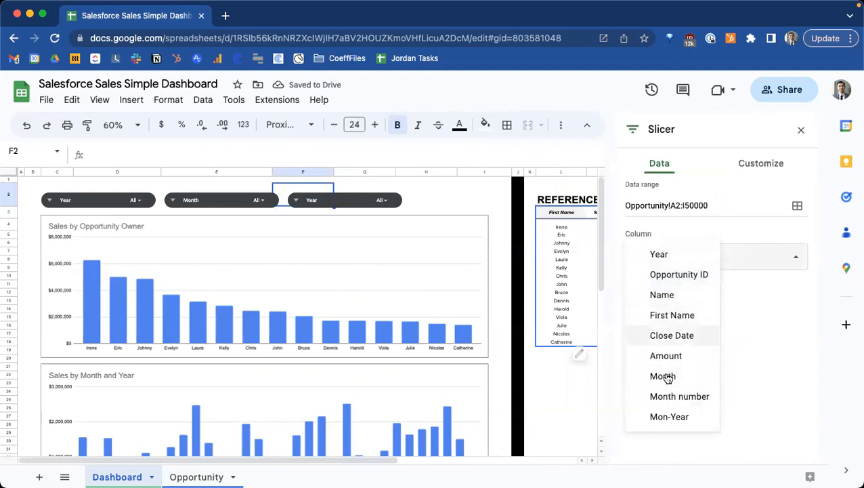
pyautogui.click(670, 318)
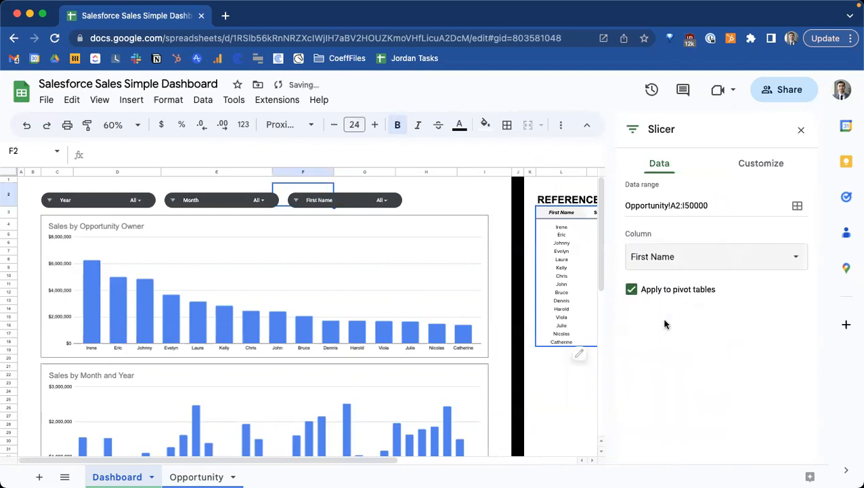
# - Retitle the First Name slicer as Owner and give it the custom blue background matching the chart bars
pyautogui.click(751, 168)
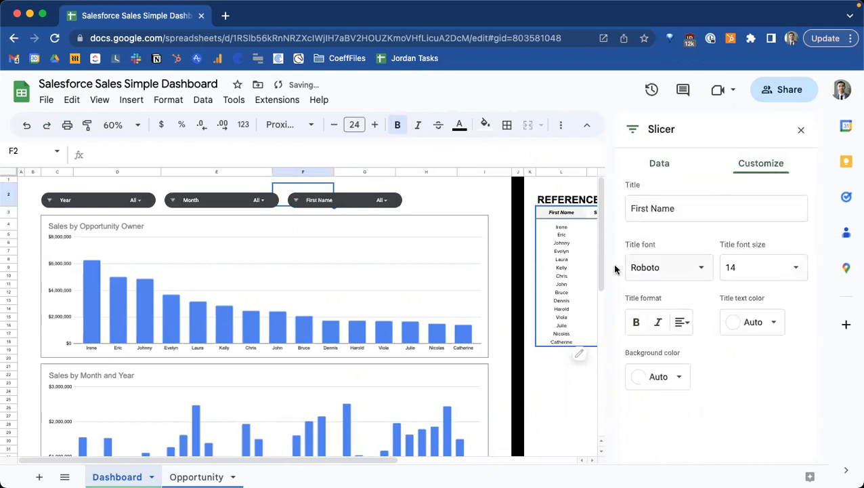
pyautogui.click(659, 215)
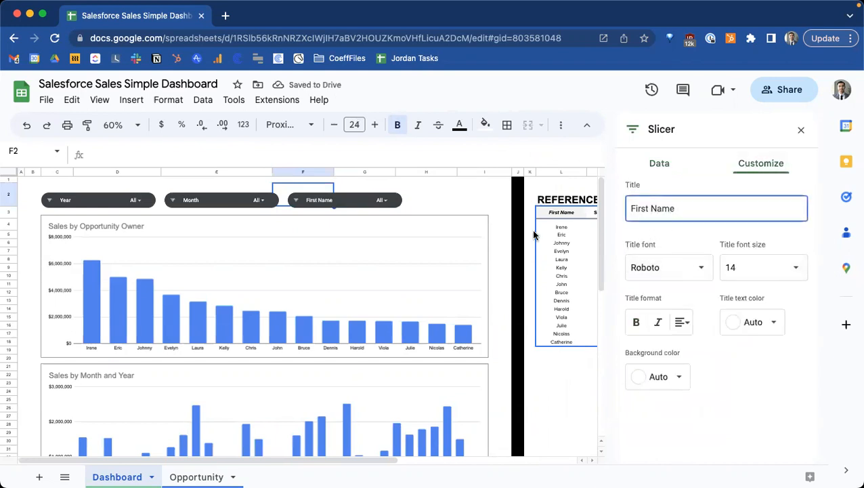
pyautogui.press('super+a')
pyautogui.write('O')
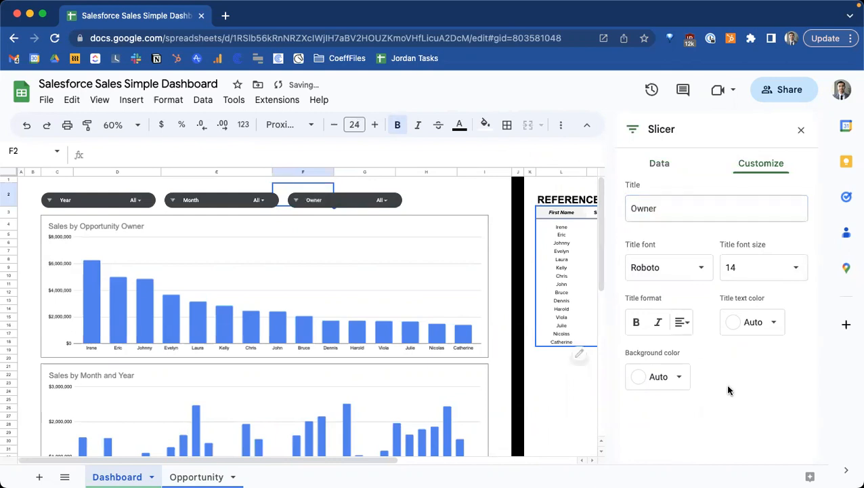
pyautogui.click(667, 378)
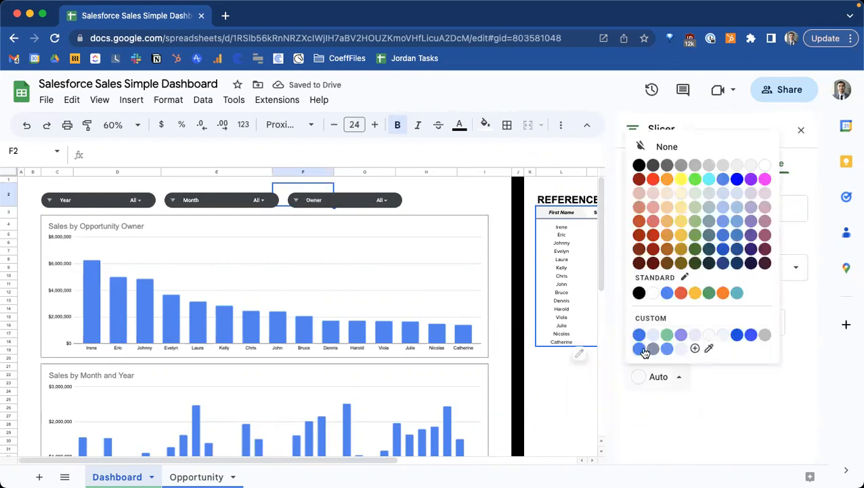
pyautogui.click(639, 349)
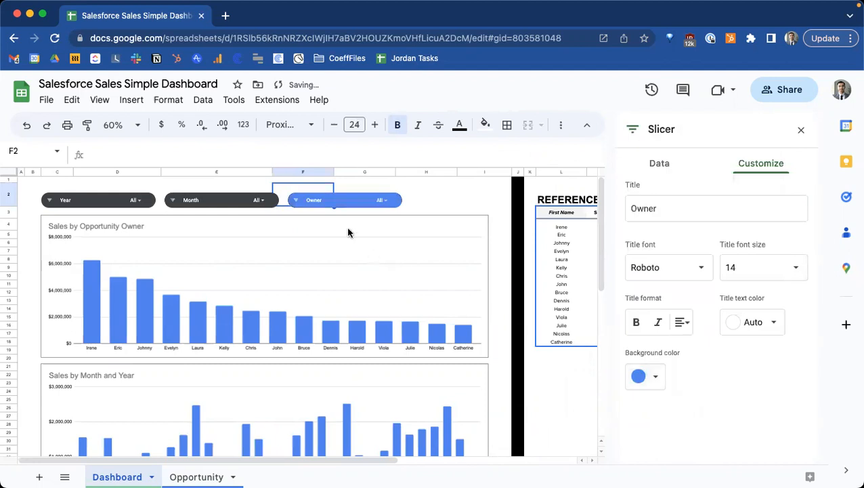
# - Apply the same custom blue background to the Month and Year slicers and close the side editors
pyautogui.click(228, 199)
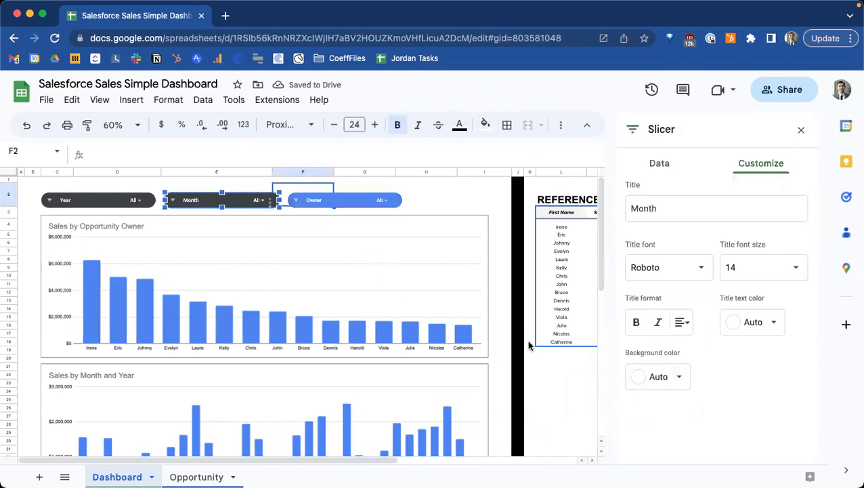
pyautogui.click(666, 379)
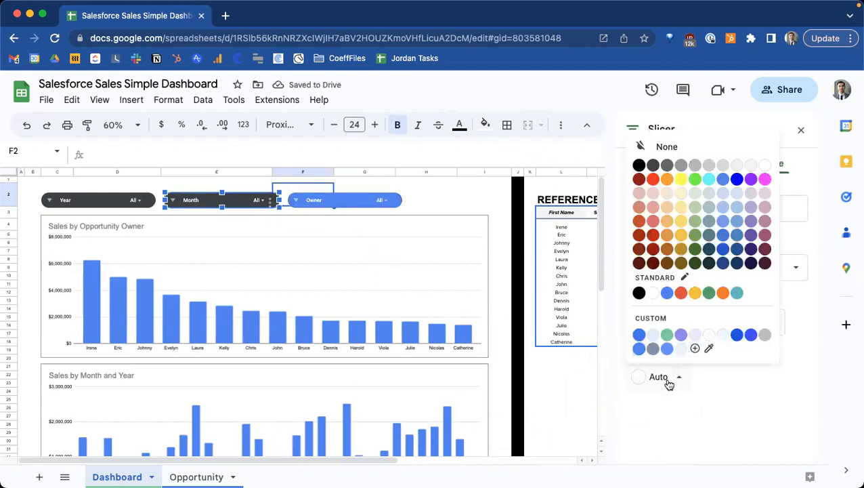
pyautogui.click(639, 349)
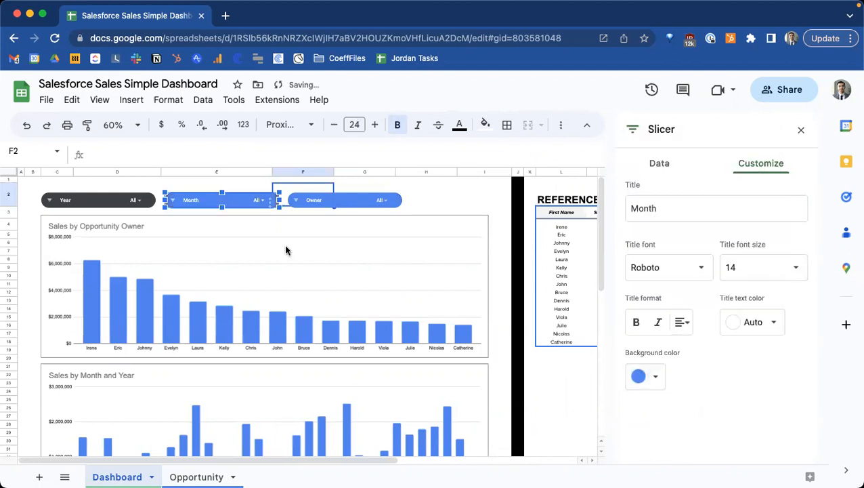
pyautogui.click(106, 202)
pyautogui.click(669, 369)
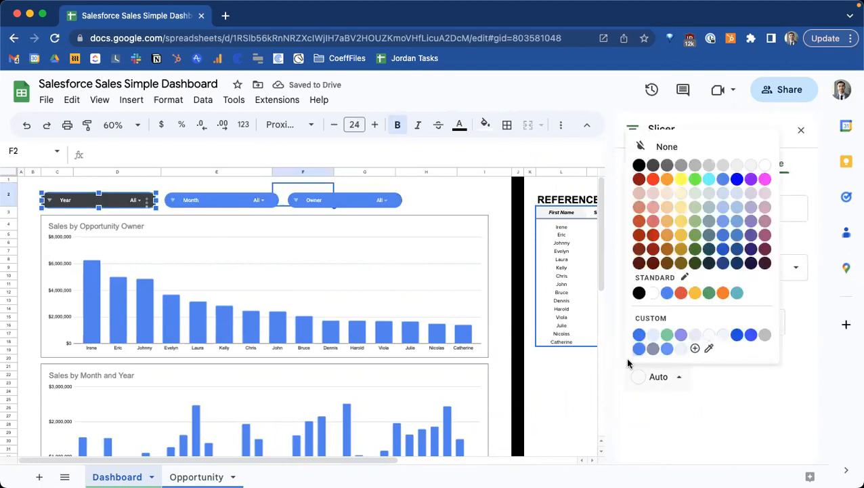
pyautogui.click(634, 352)
pyautogui.click(437, 376)
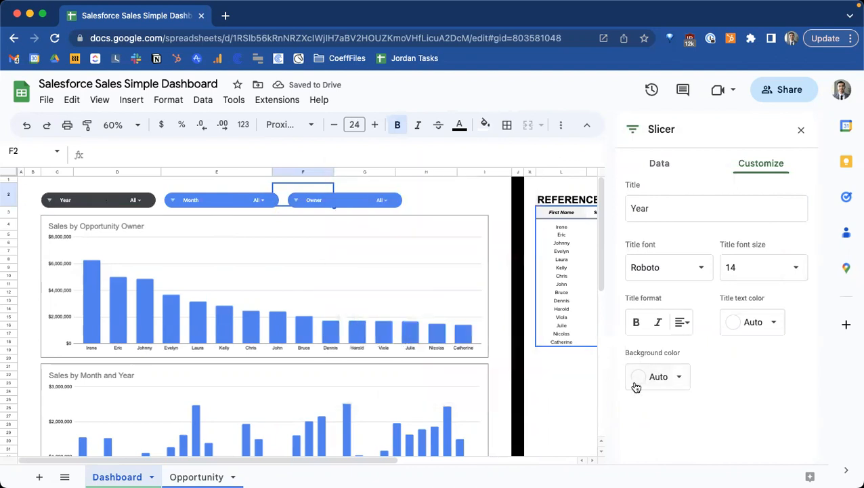
pyautogui.click(638, 379)
pyautogui.click(637, 353)
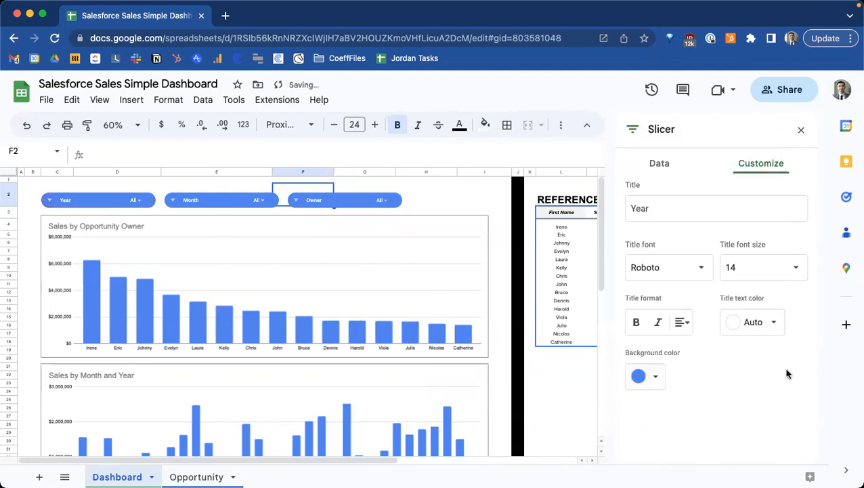
pyautogui.click(800, 130)
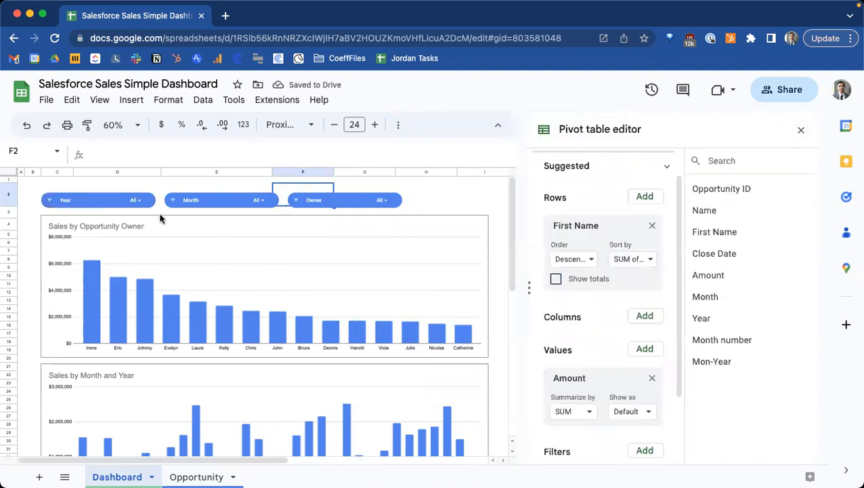
pyautogui.click(801, 129)
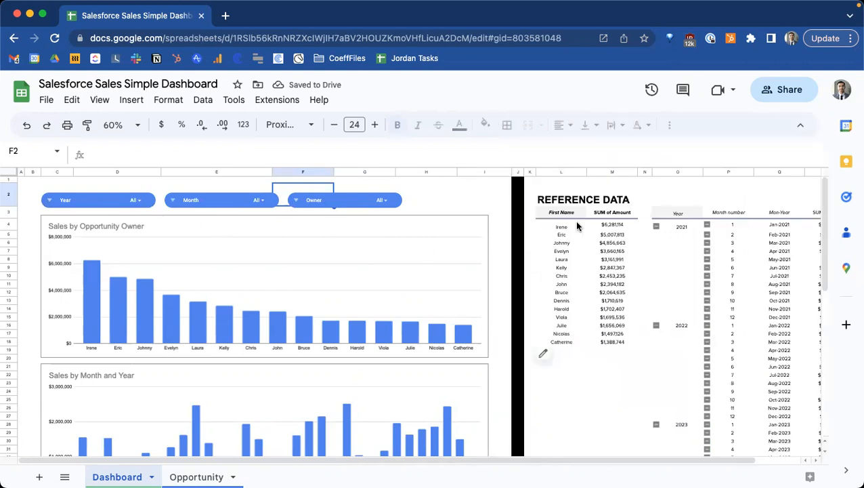
pyautogui.moveTo(544, 212); pyautogui.dragTo(633, 361)
pyautogui.moveTo(687, 214); pyautogui.dragTo(807, 341)
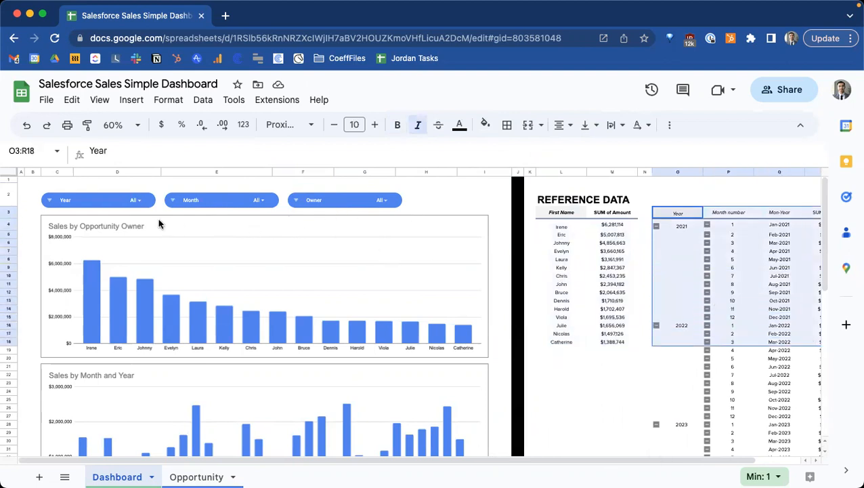
pyautogui.scroll(-1, 122, 230)
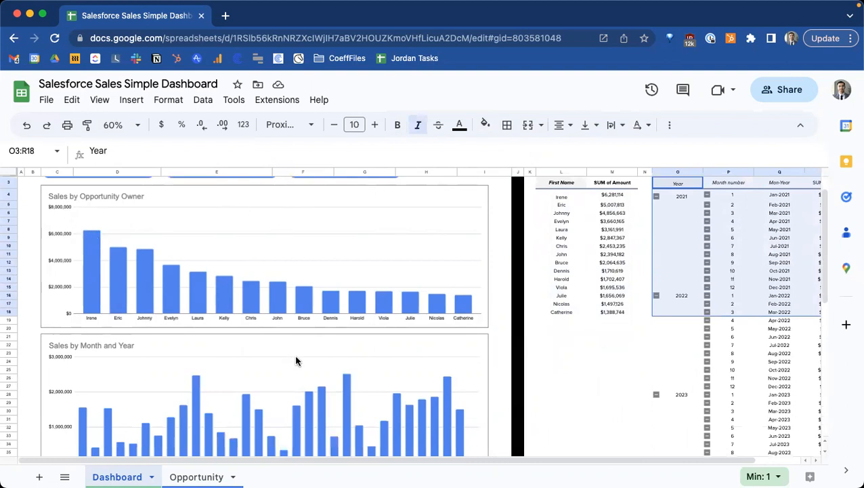
pyautogui.scroll(1, 371, 363)
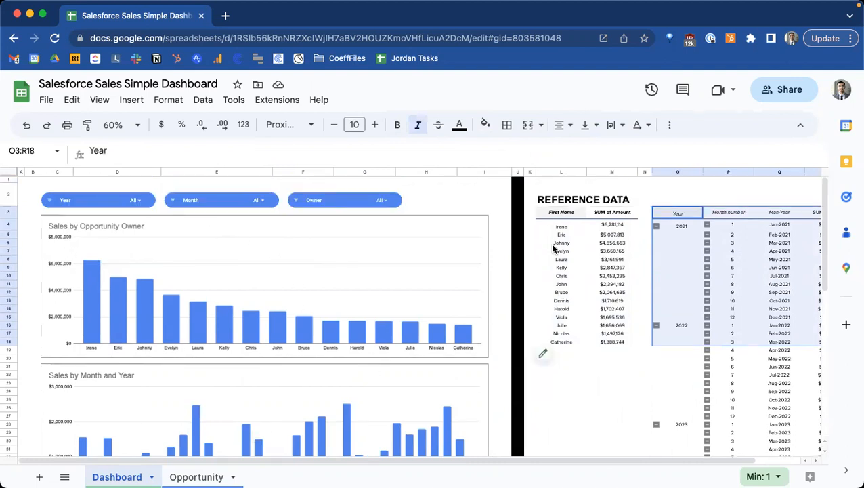
# - Filter the Year slicer to 2023 only and check both sales charts
pyautogui.click(135, 200)
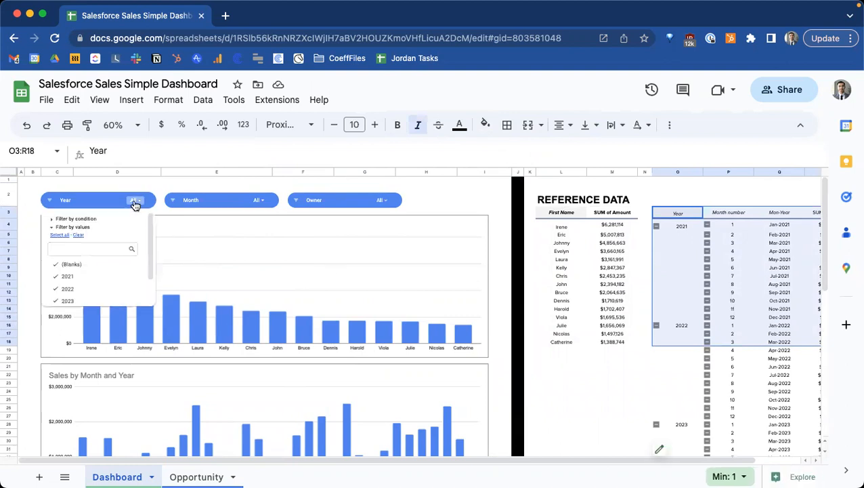
pyautogui.click(78, 235)
pyautogui.scroll(-1, 76, 288)
pyautogui.scroll(-1, 79, 287)
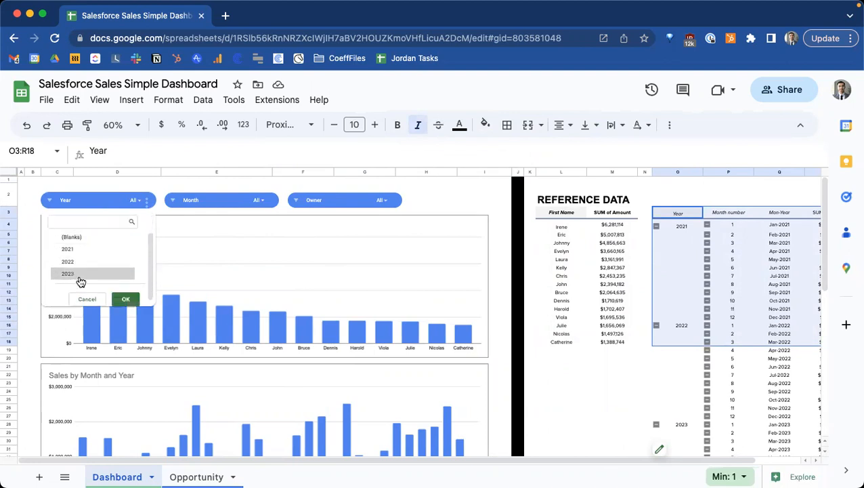
pyautogui.click(126, 299)
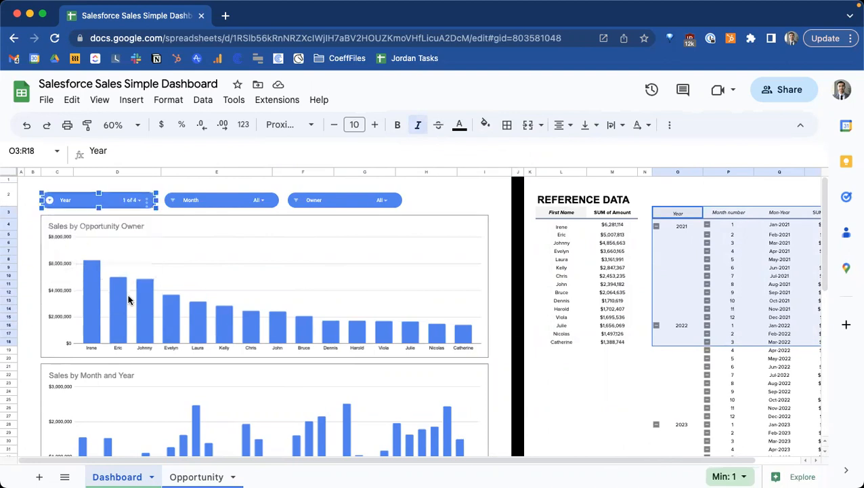
pyautogui.scroll(-3, 129, 299)
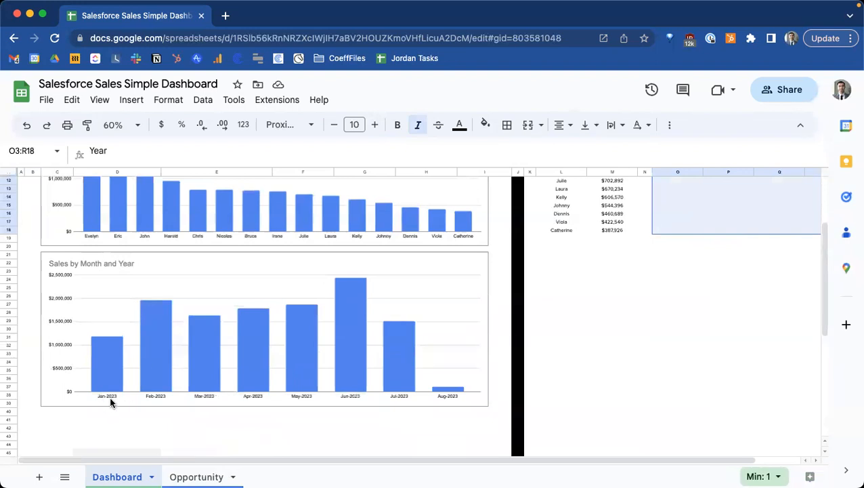
pyautogui.scroll(3, 136, 281)
pyautogui.click(92, 263)
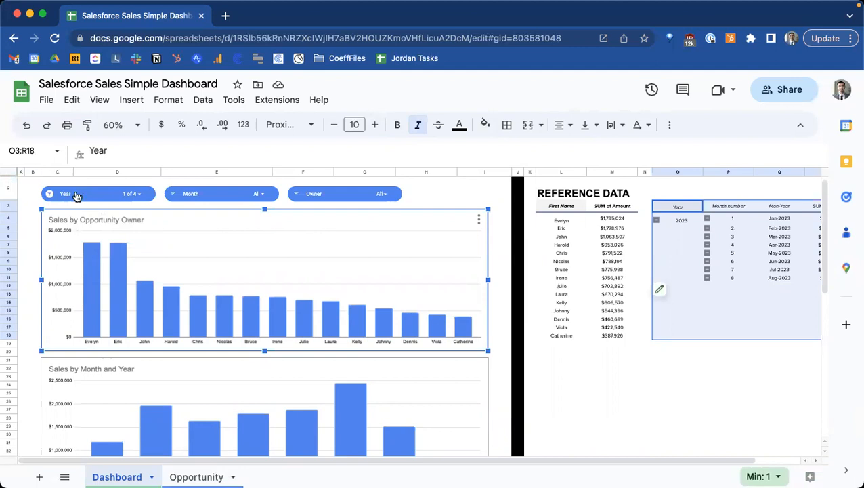
pyautogui.click(125, 194)
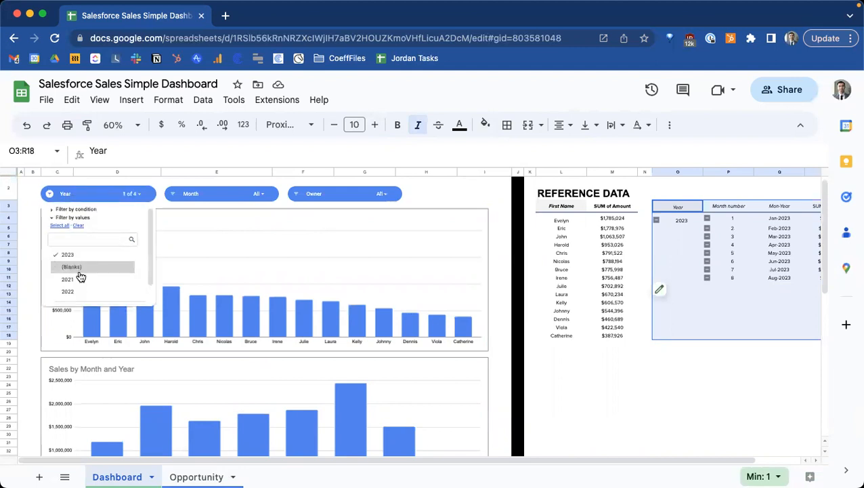
pyautogui.click(288, 191)
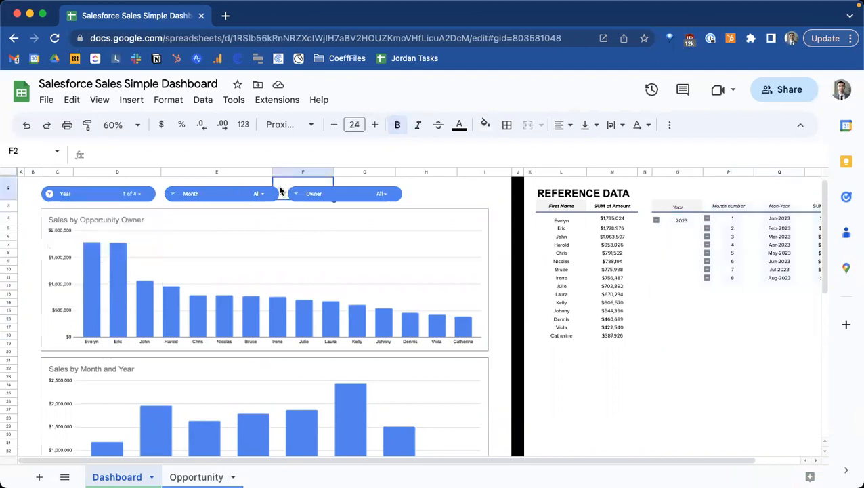
# - Filter the Month slicer to July only and check the owner and month charts
pyautogui.click(258, 194)
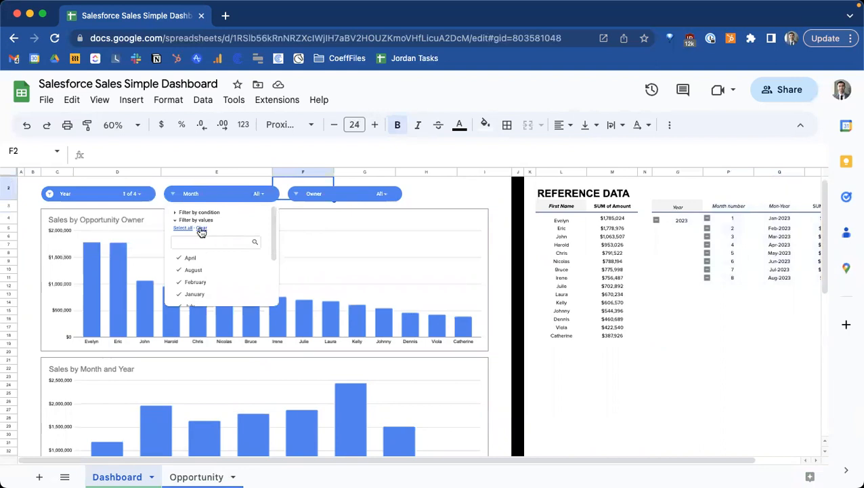
pyautogui.scroll(-2, 211, 269)
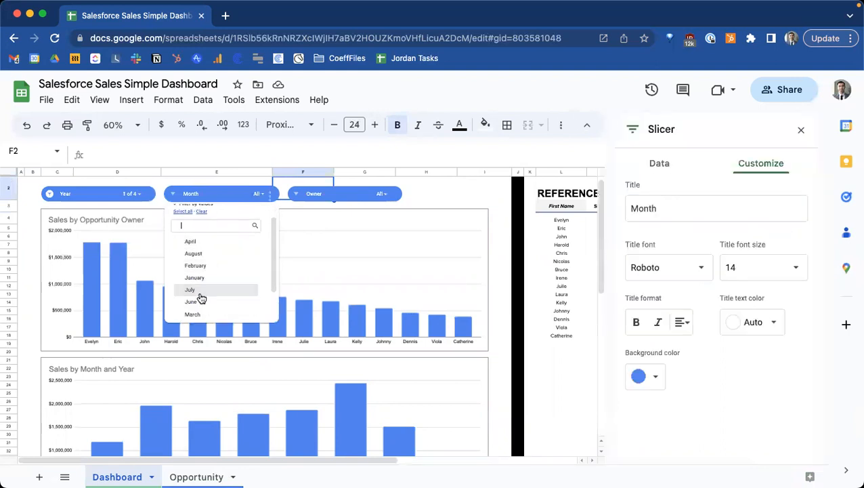
pyautogui.scroll(-3, 271, 283)
pyautogui.click(261, 287)
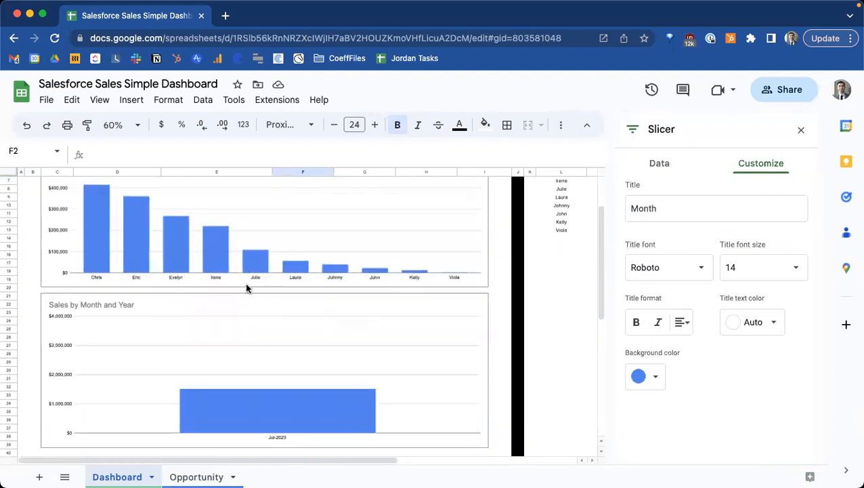
pyautogui.scroll(-2, 245, 282)
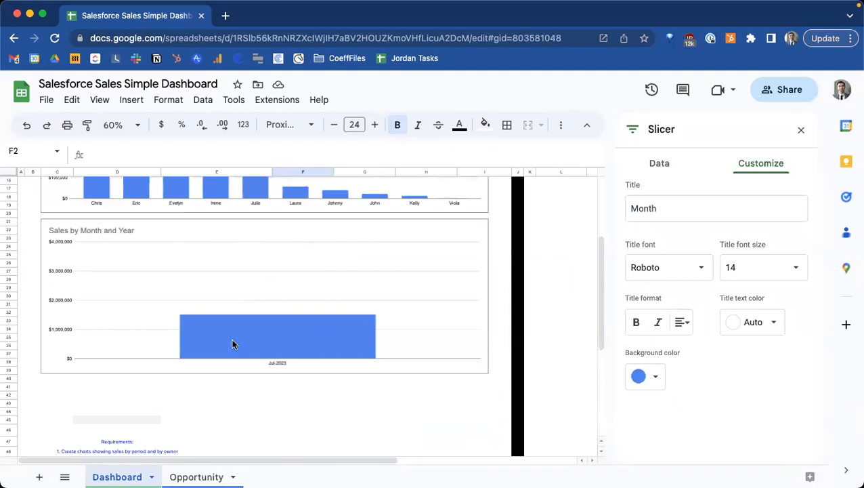
pyautogui.scroll(5, 231, 343)
# - Reselect all months in the Month slicer and apply the filter
pyautogui.click(261, 201)
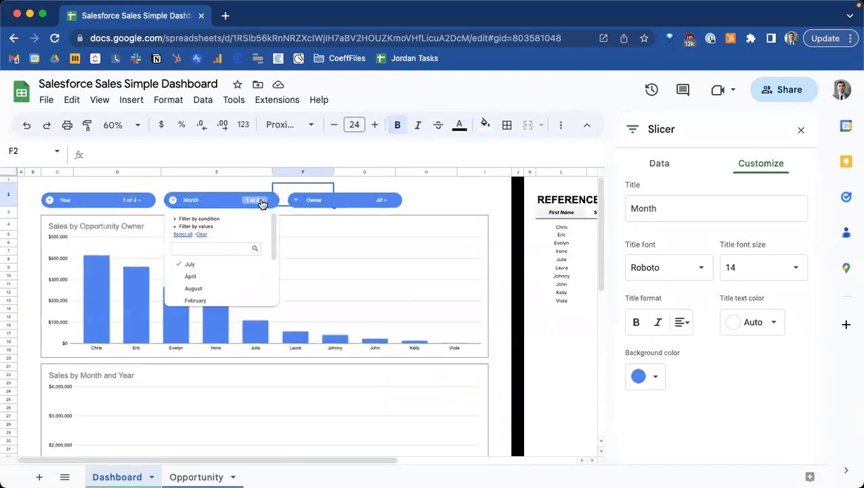
pyautogui.scroll(-2, 234, 241)
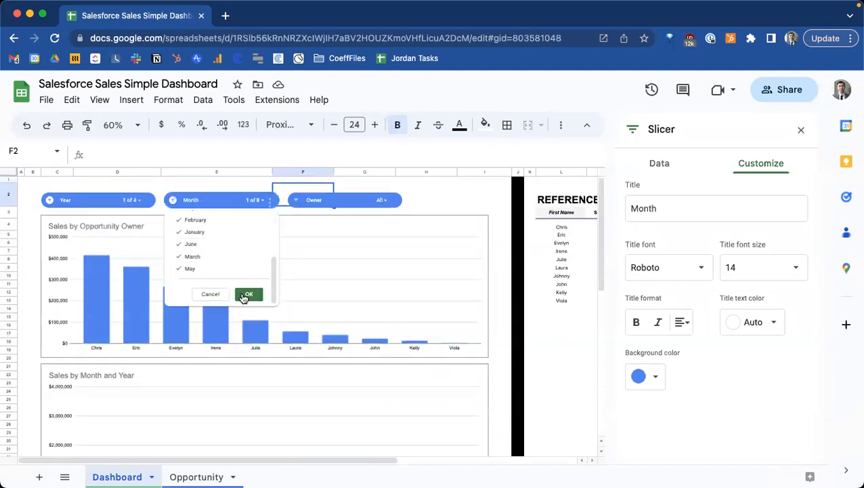
pyautogui.click(244, 297)
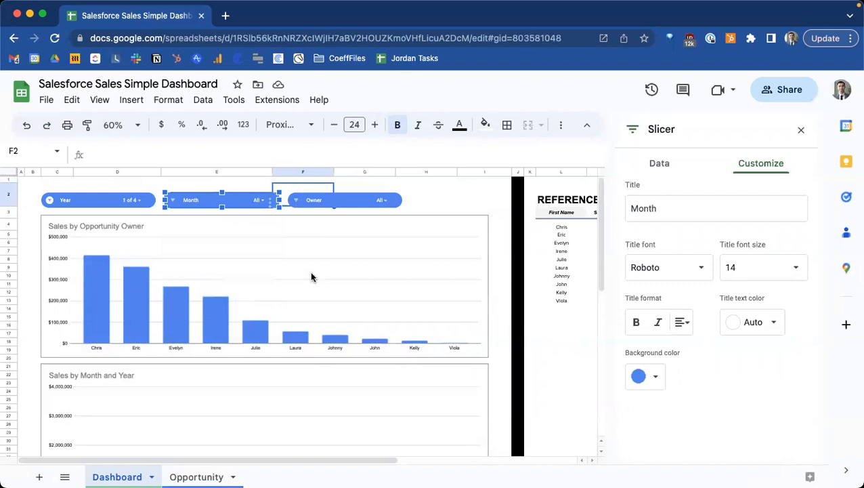
# - Filter the Owner slicer to only the top-selling opportunity owner and check both sales charts
pyautogui.click(380, 200)
pyautogui.click(325, 235)
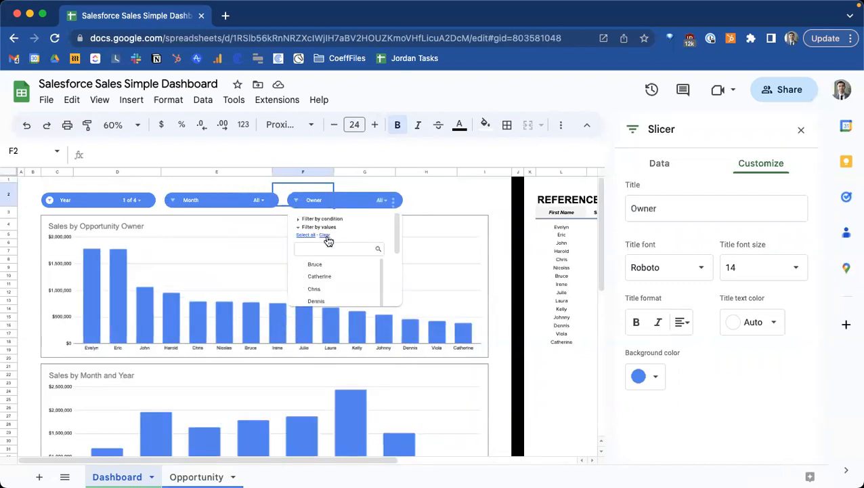
pyautogui.scroll(-3, 330, 276)
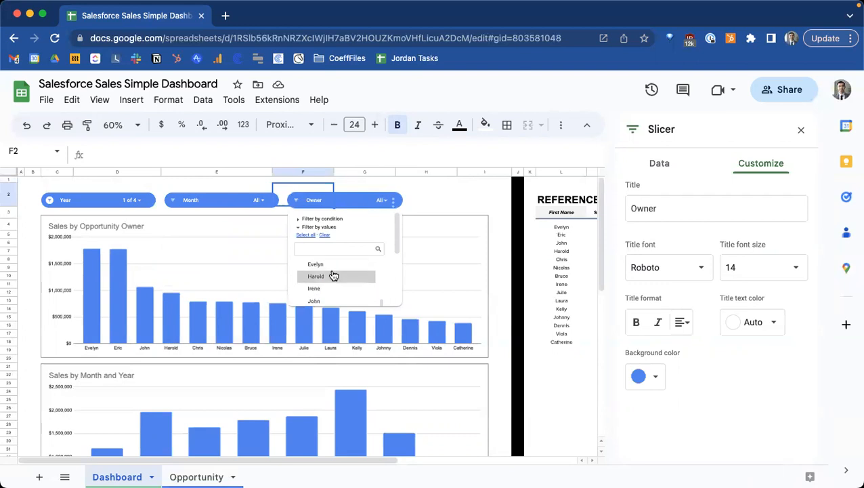
pyautogui.scroll(-5, 377, 246)
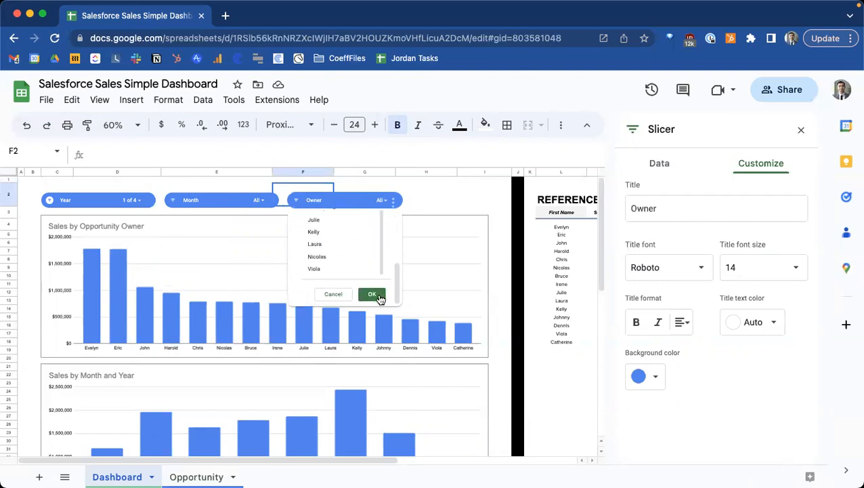
pyautogui.click(374, 295)
pyautogui.scroll(-1, 293, 303)
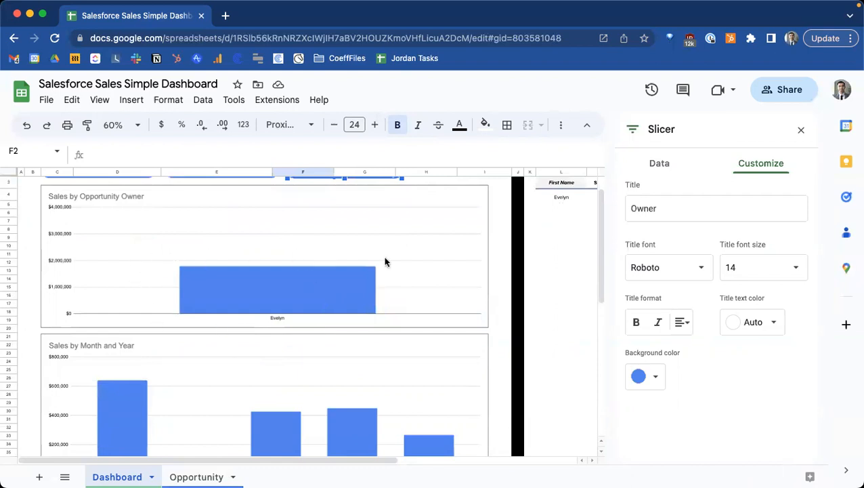
pyautogui.scroll(-2, 278, 319)
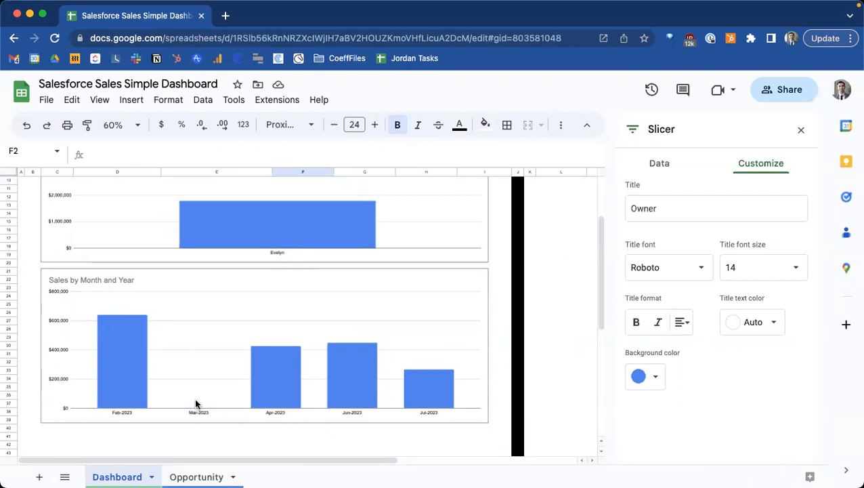
pyautogui.scroll(3, 233, 376)
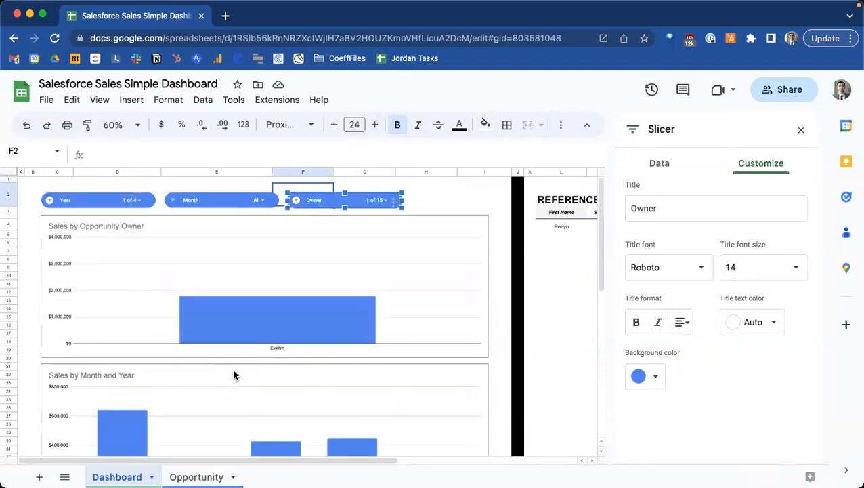
# - Reselect all owners in the Owner slicer, apply the filter and close the slicer editor
pyautogui.click(374, 201)
pyautogui.click(305, 241)
pyautogui.scroll(-3, 359, 237)
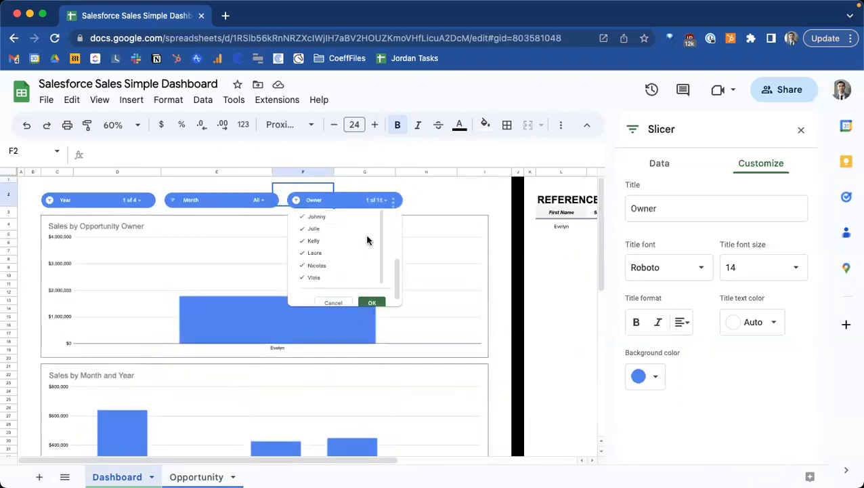
pyautogui.click(373, 295)
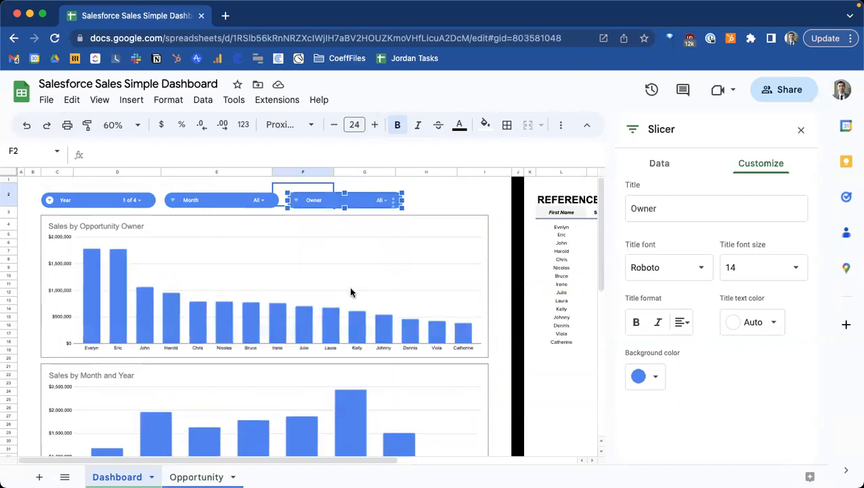
pyautogui.click(413, 201)
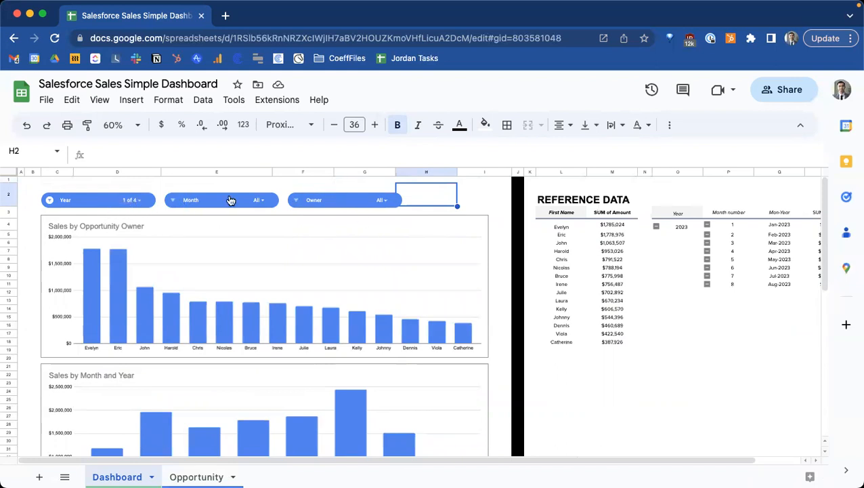
pyautogui.click(121, 203)
pyautogui.scroll(-2, 128, 257)
pyautogui.scroll(3, 128, 257)
pyautogui.scroll(-3, 232, 242)
pyautogui.scroll(3, 232, 241)
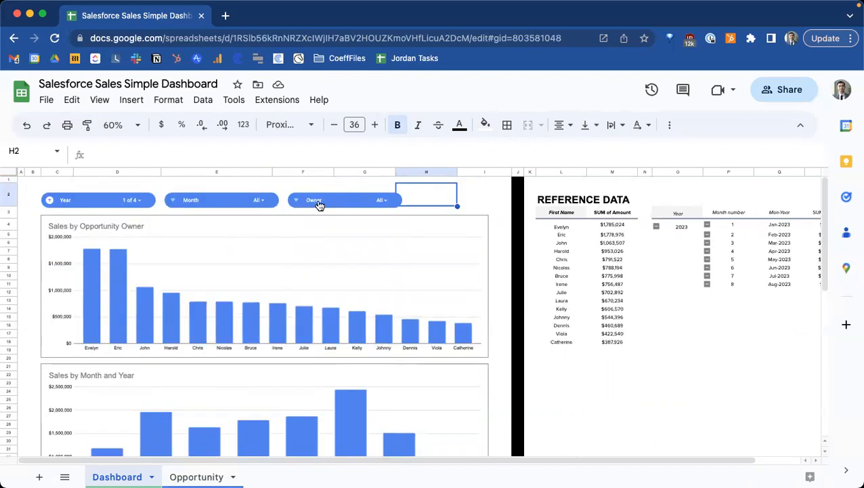
# - Filter the Owner slicer to three owners to check both sales charts, and undo the filter
pyautogui.click(383, 203)
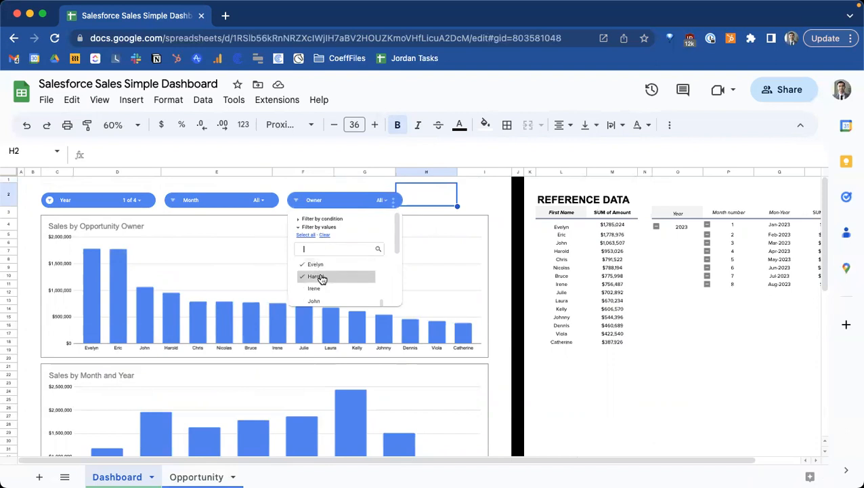
pyautogui.scroll(-5, 377, 278)
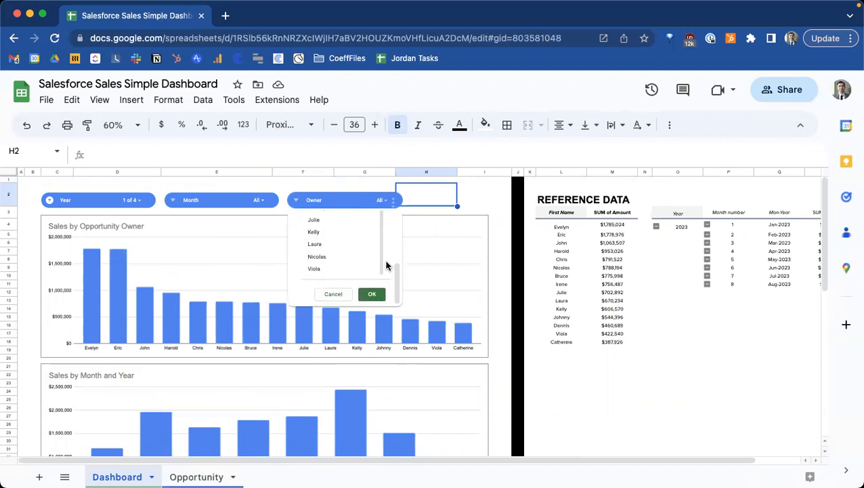
pyautogui.scroll(5, 384, 273)
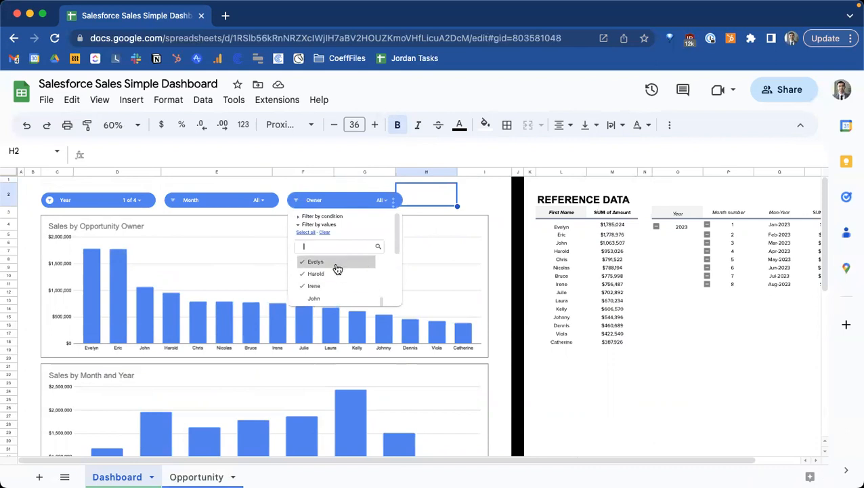
pyautogui.scroll(-5, 390, 271)
pyautogui.click(379, 294)
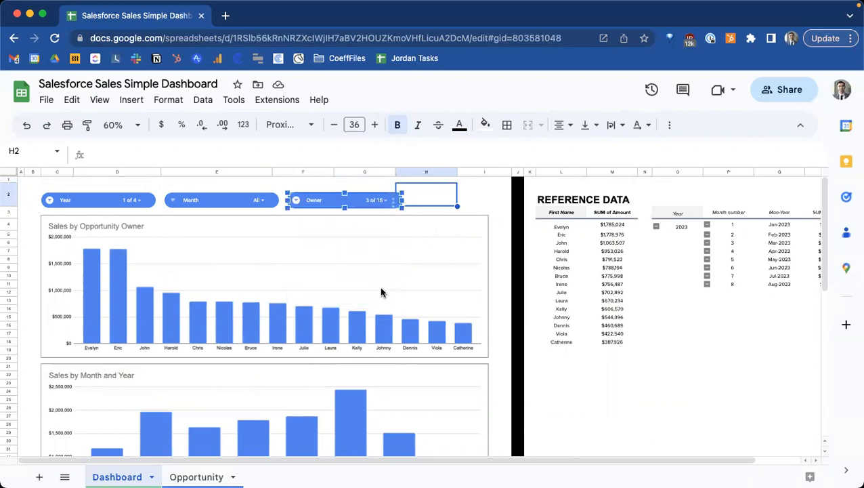
pyautogui.scroll(-3, 216, 293)
pyautogui.scroll(1, 183, 318)
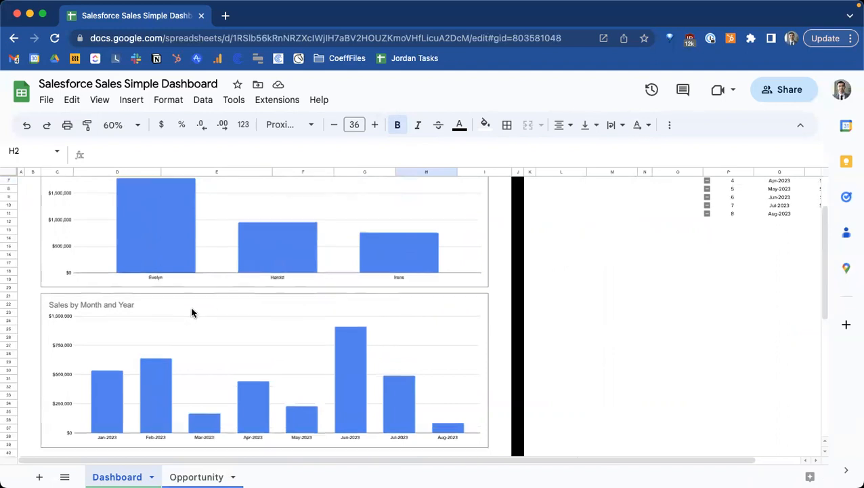
pyautogui.scroll(2, 193, 310)
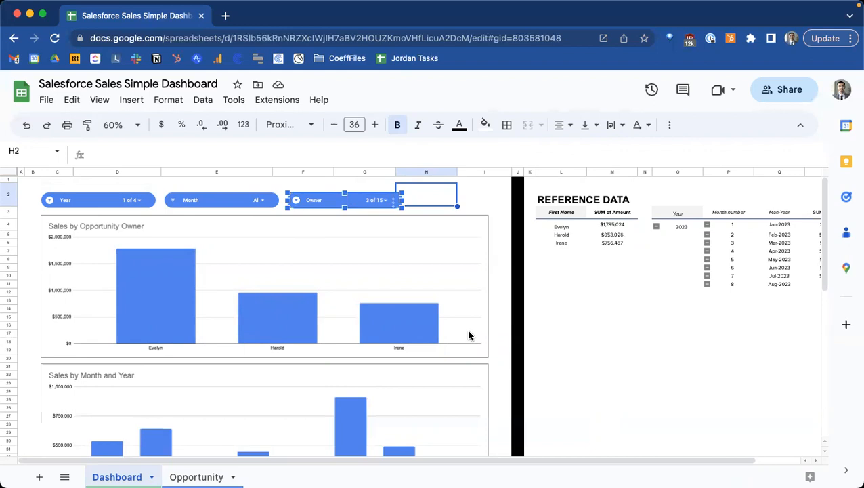
pyautogui.press('super+z')
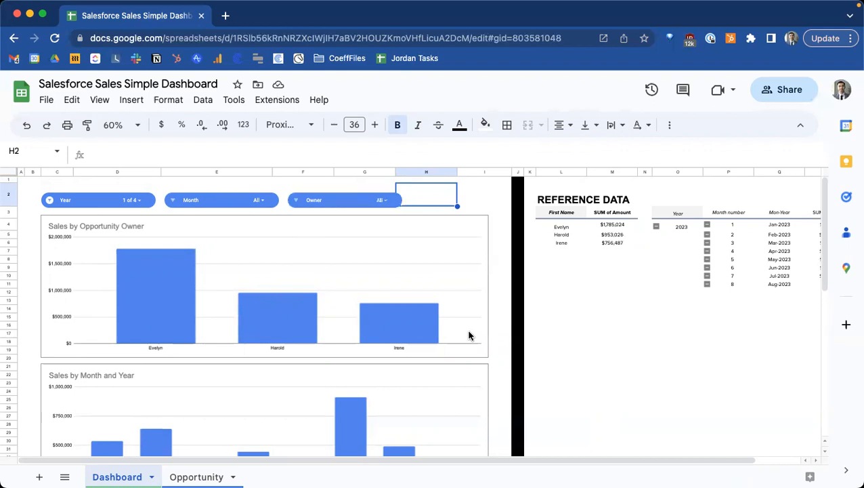
# - Try to move the Requirements list from D47:D51 to L43:L47 and put it back
pyautogui.scroll(-5, 377, 308)
pyautogui.scroll(-4, 375, 308)
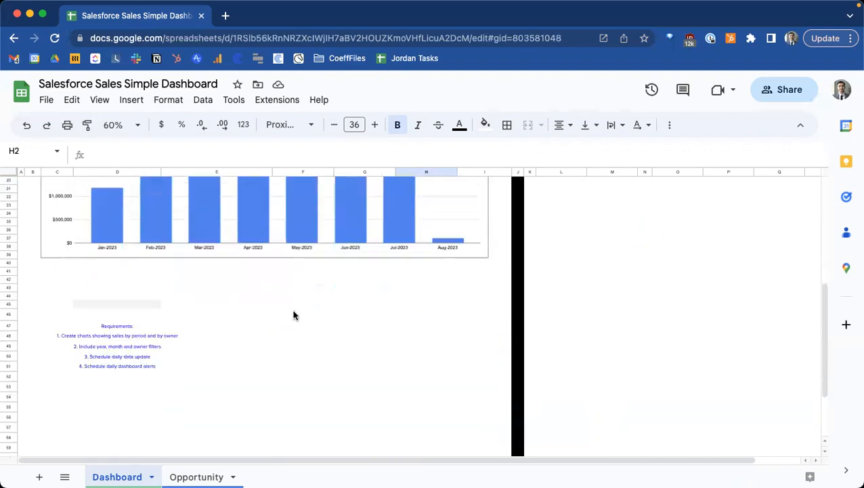
pyautogui.moveTo(114, 325); pyautogui.dragTo(122, 364)
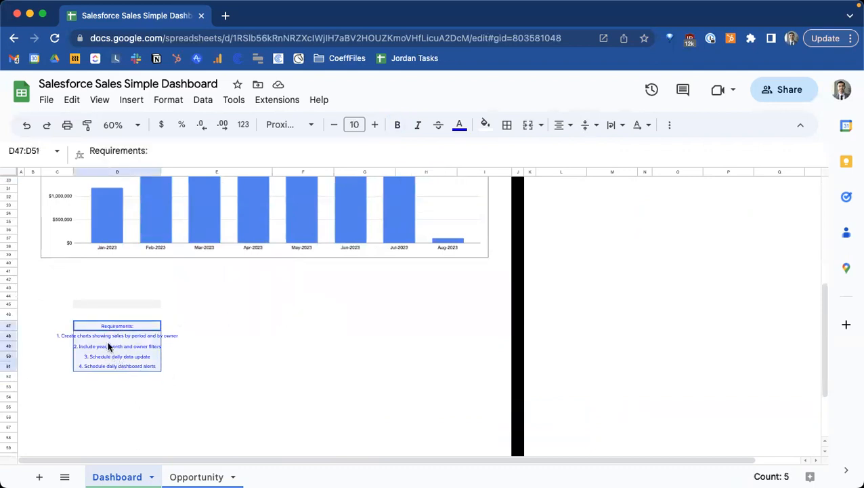
pyautogui.moveTo(121, 321); pyautogui.dragTo(566, 290)
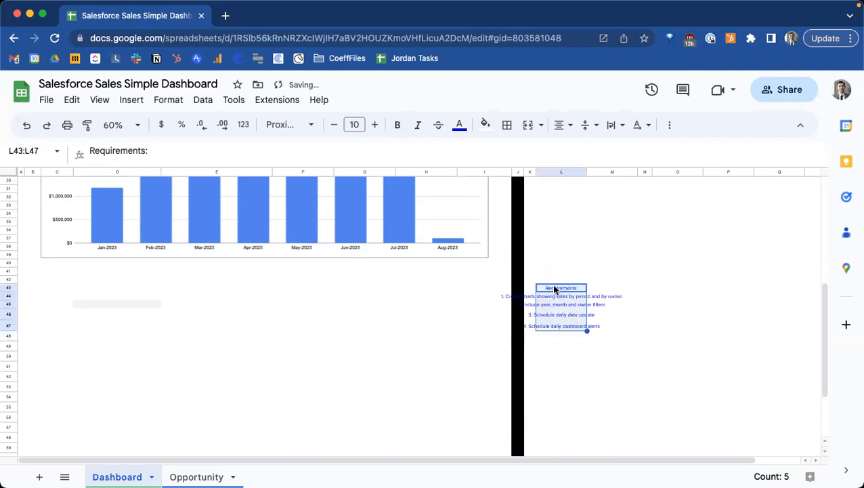
pyautogui.click(557, 124)
pyautogui.click(558, 147)
pyautogui.moveTo(544, 276); pyautogui.dragTo(129, 336)
# - Paste the Requirements list as unformatted values into L44:L48 and delete the original list from D47:D53
pyautogui.hotkey('ctrl', 'c')
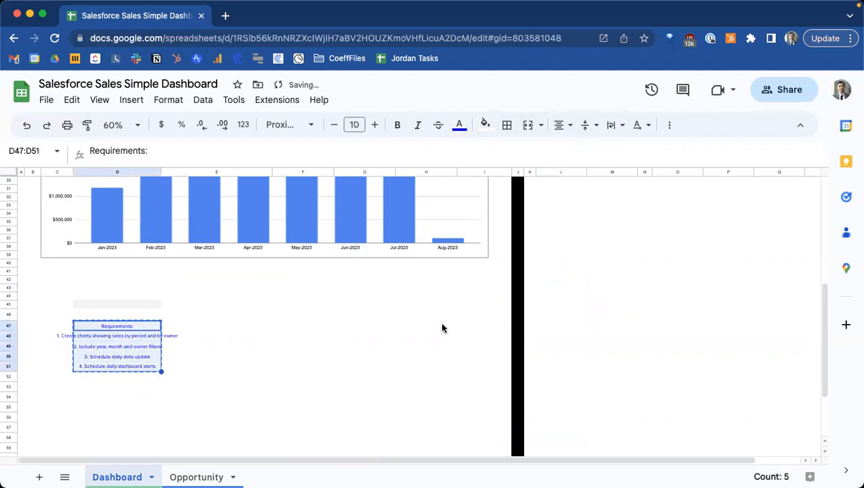
pyautogui.click(557, 297)
pyautogui.hotkey('ctrl', 'v')
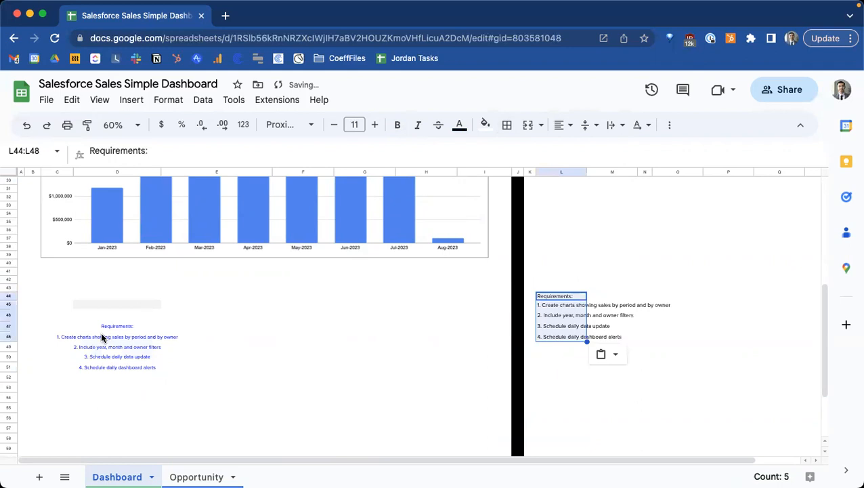
pyautogui.click(112, 333)
pyautogui.moveTo(114, 326); pyautogui.dragTo(118, 392)
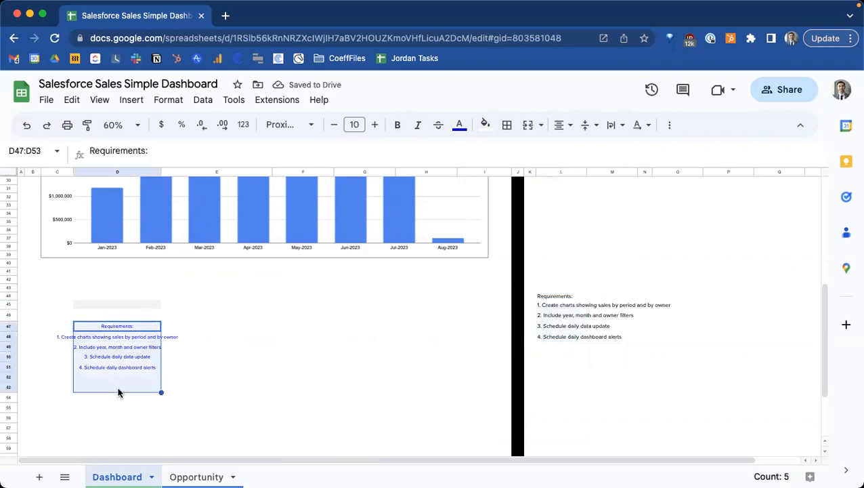
pyautogui.press('Delete')
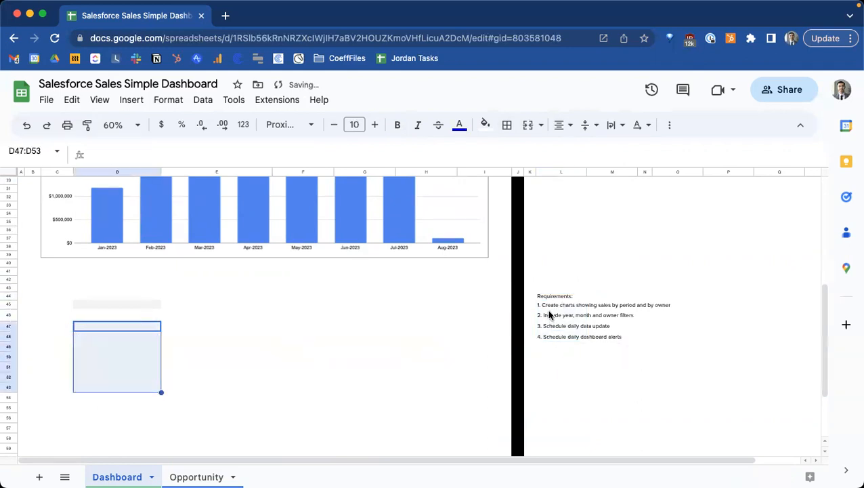
pyautogui.click(550, 315)
pyautogui.click(550, 326)
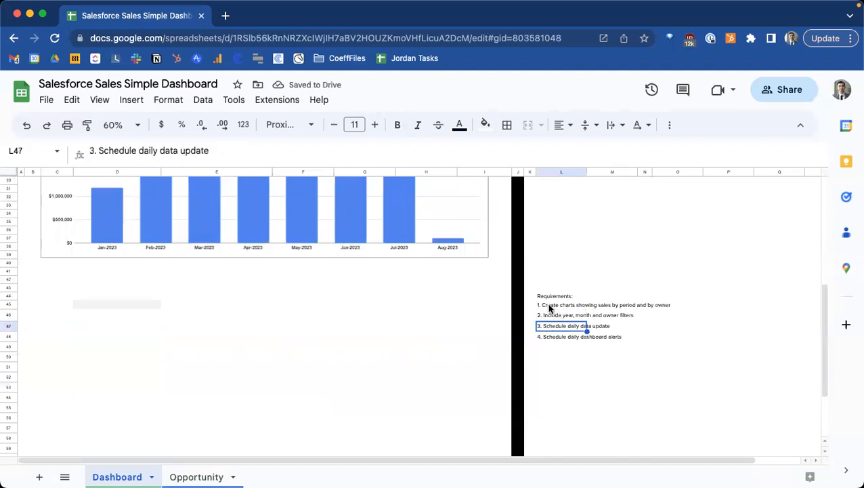
pyautogui.click(550, 306)
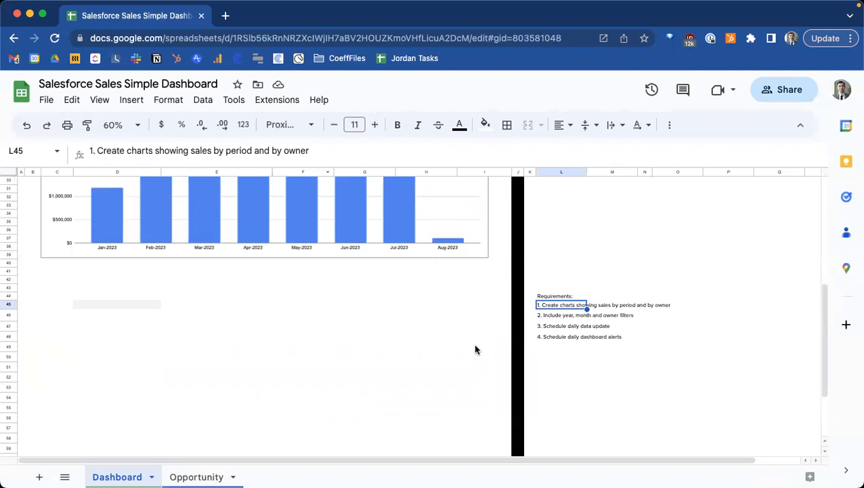
# - Try to paste the owner sales table L3:M18 as values at D46 and undo the paste
pyautogui.scroll(10, 475, 350)
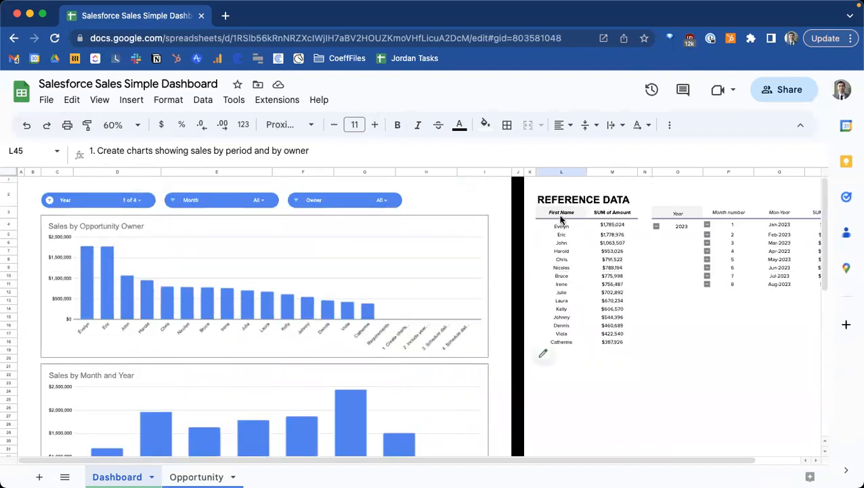
pyautogui.moveTo(560, 217); pyautogui.dragTo(620, 340)
pyautogui.hotkey('ctrl', 'c')
pyautogui.scroll(-5, 469, 335)
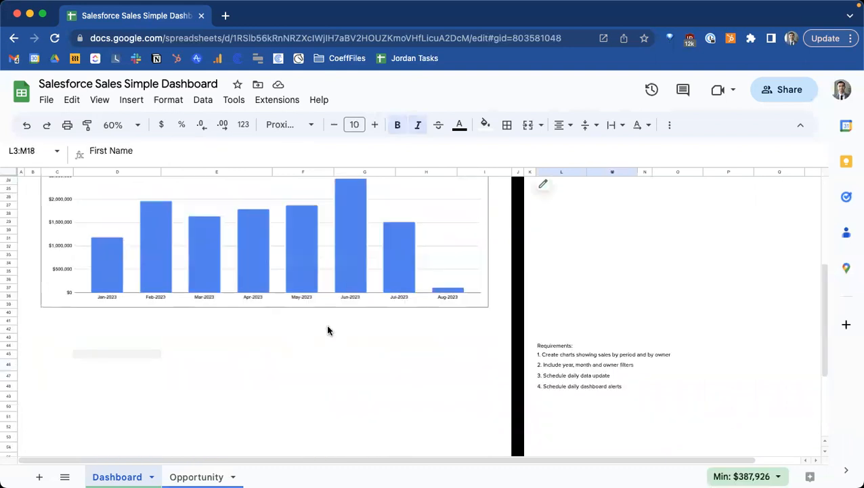
pyautogui.click(77, 340)
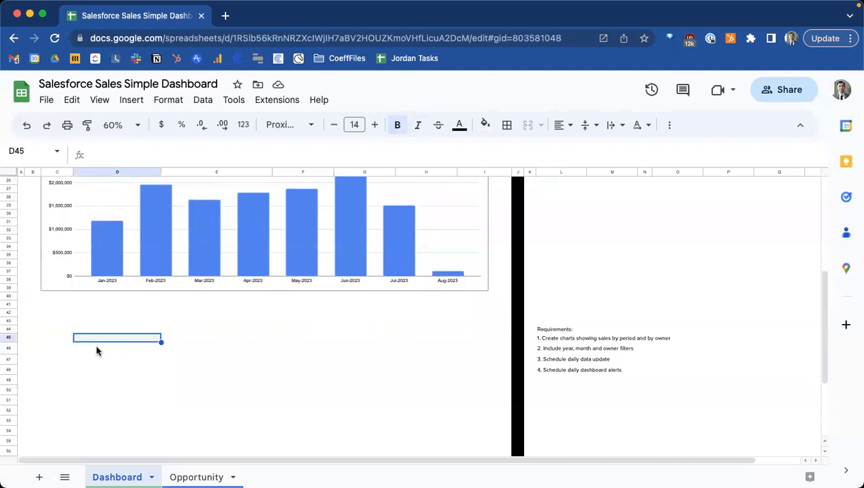
pyautogui.click(96, 350)
pyautogui.hotkey('ctrl', 'v')
pyautogui.scroll(-2, 205, 342)
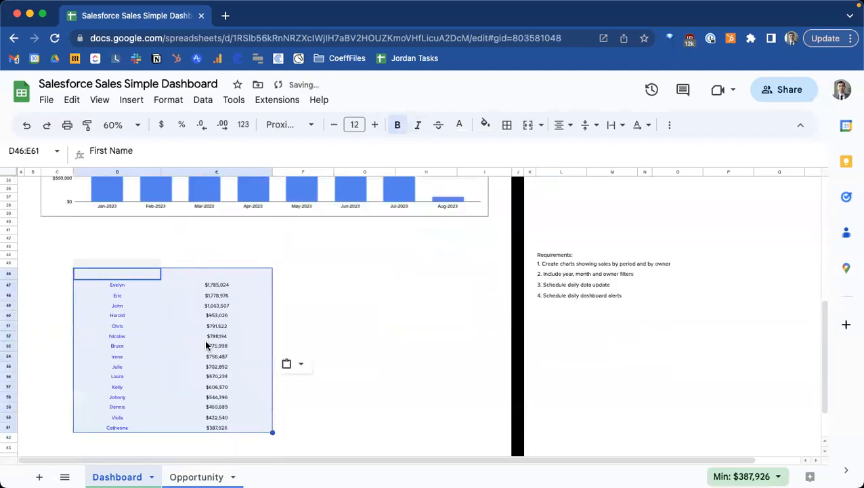
pyautogui.hotkey('ctrl', 'z')
# - Copy the owner sales pivot table L3:M18 to D46 below the charts and open the copy's pivot table editor
pyautogui.scroll(10, 571, 290)
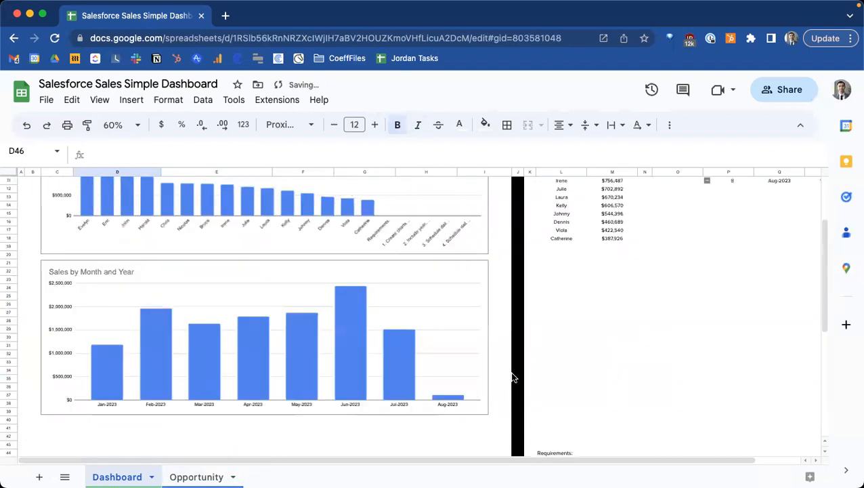
pyautogui.moveTo(562, 206); pyautogui.dragTo(607, 339)
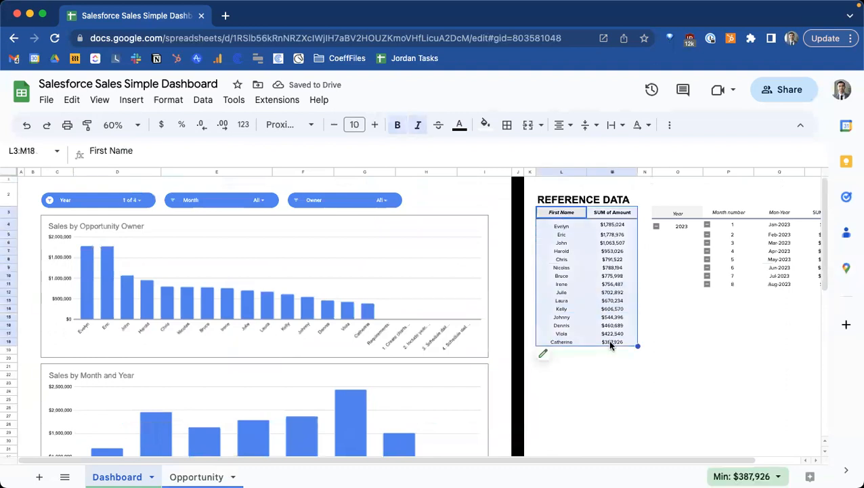
pyautogui.hotkey('ctrl', 'c')
pyautogui.scroll(-3, 267, 388)
pyautogui.scroll(-3, 266, 382)
pyautogui.click(110, 374)
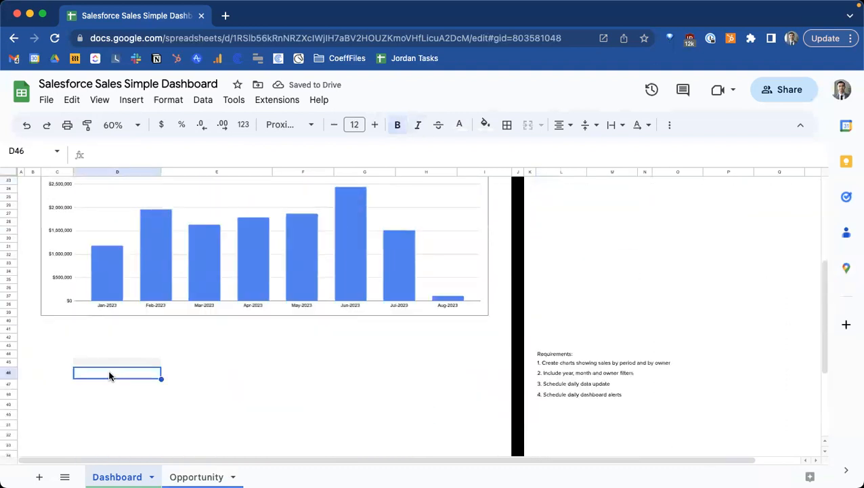
pyautogui.hotkey('ctrl', 'v')
pyautogui.scroll(-1, 119, 375)
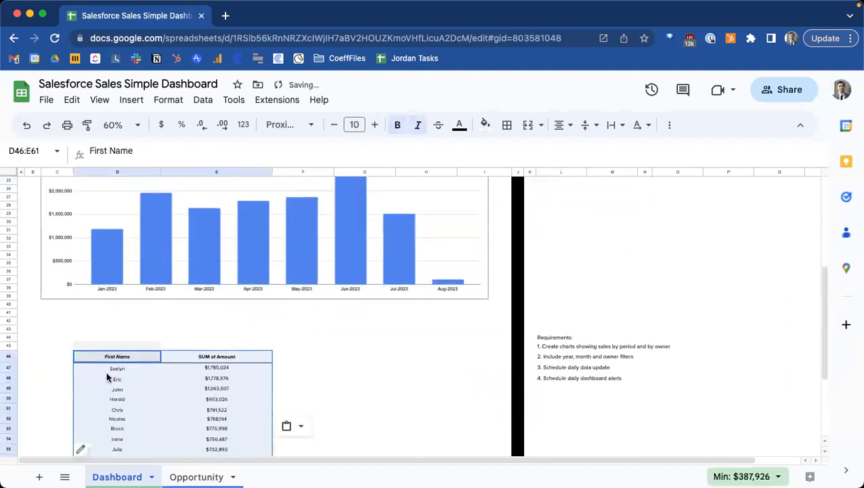
pyautogui.scroll(-1, 106, 371)
pyautogui.click(84, 446)
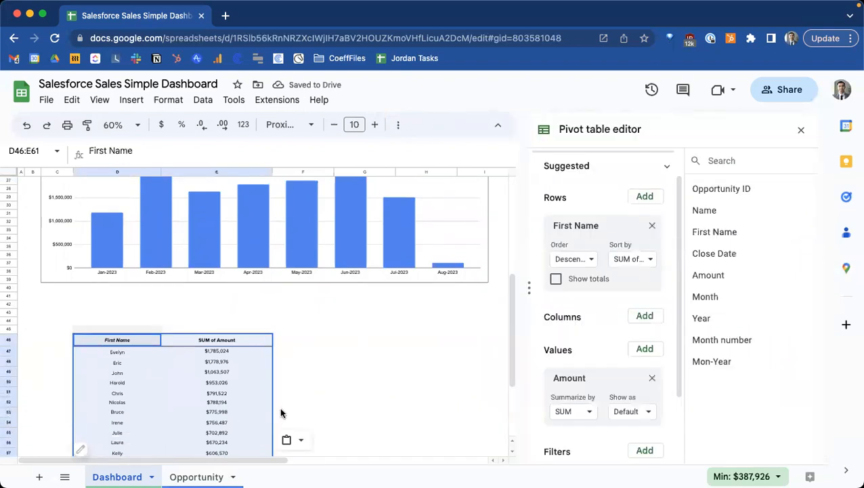
# - Add Opportunity ID and Name as row fields ahead of First Name in the copied pivot table, with totals turned off for both
pyautogui.scroll(1, 653, 298)
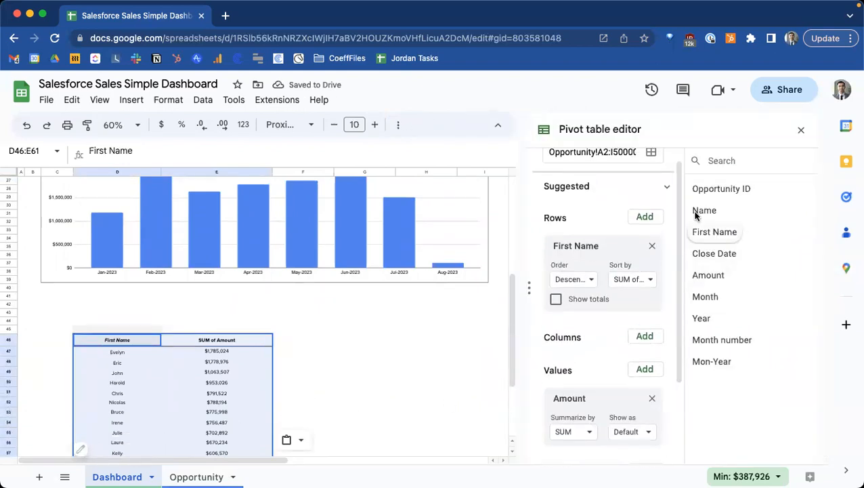
pyautogui.moveTo(715, 191); pyautogui.dragTo(592, 233)
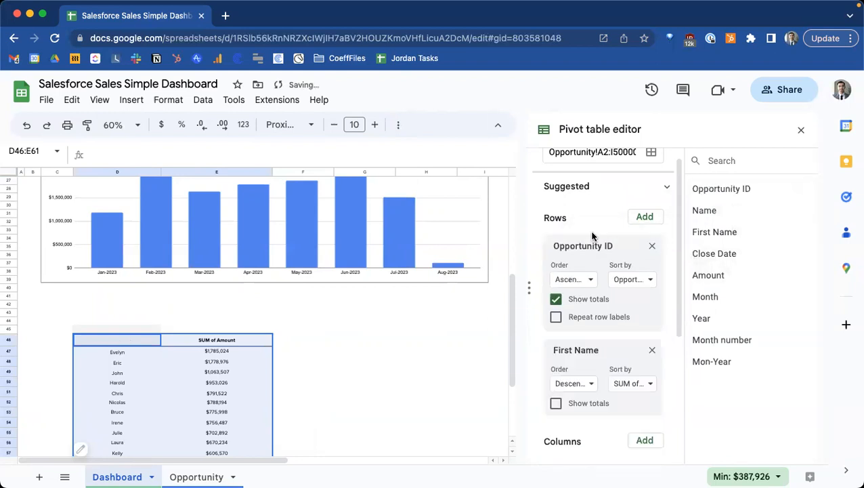
pyautogui.moveTo(706, 210); pyautogui.dragTo(589, 332)
pyautogui.scroll(-2, 330, 351)
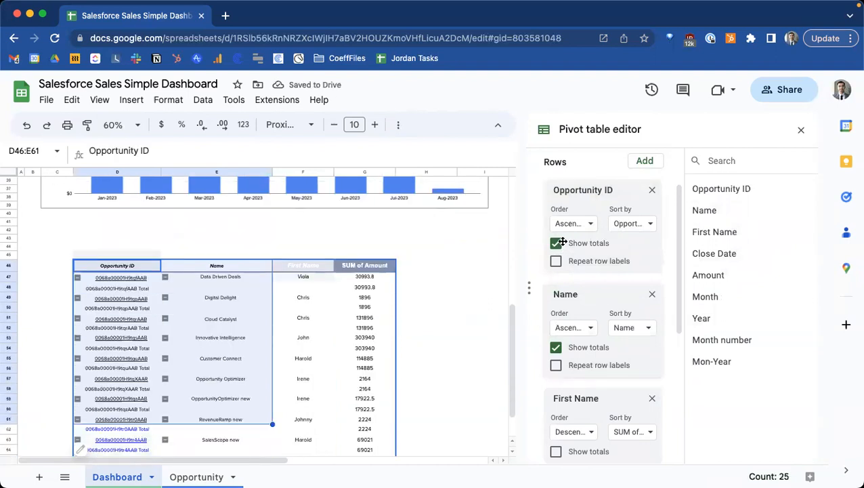
pyautogui.scroll(-1, 392, 268)
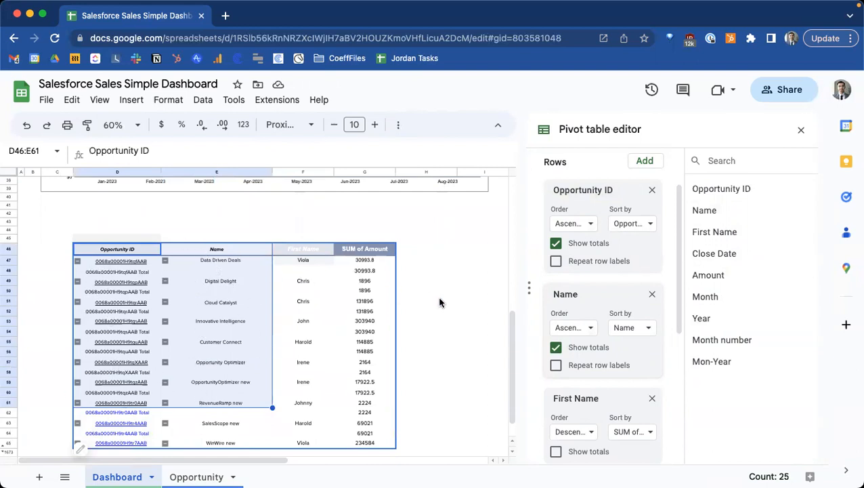
pyautogui.click(556, 243)
pyautogui.click(556, 347)
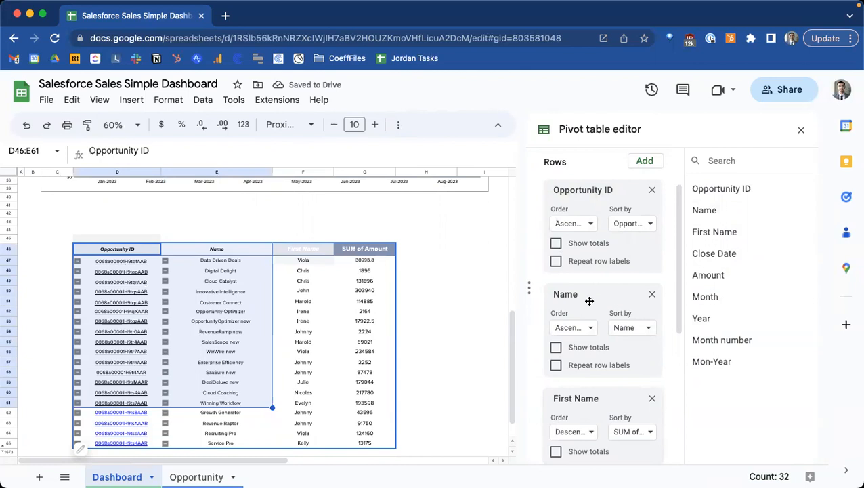
# - Place First Name and Close Date as row fields after Name in the pivot table, with totals turned off for both
pyautogui.moveTo(715, 258); pyautogui.dragTo(612, 352)
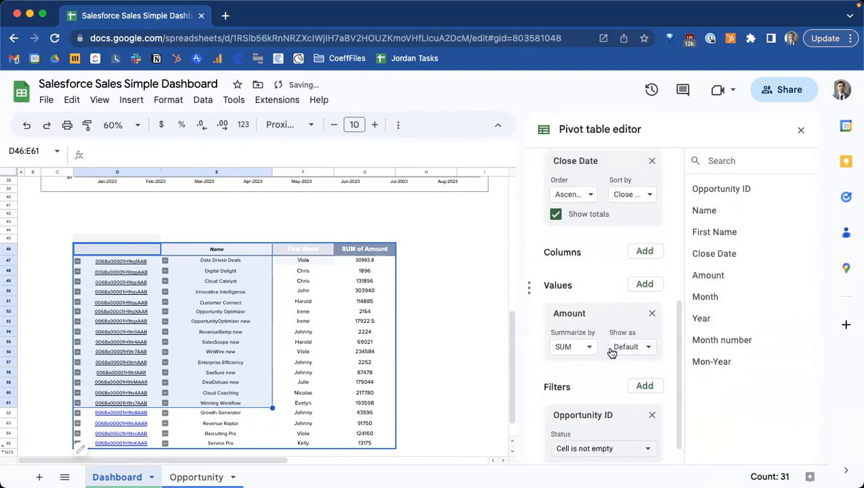
pyautogui.scroll(5, 612, 352)
pyautogui.moveTo(714, 231); pyautogui.dragTo(606, 300)
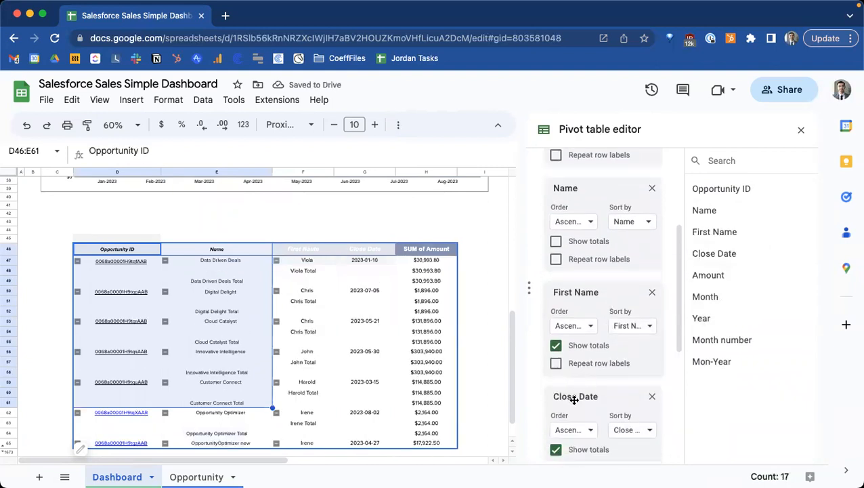
pyautogui.click(555, 345)
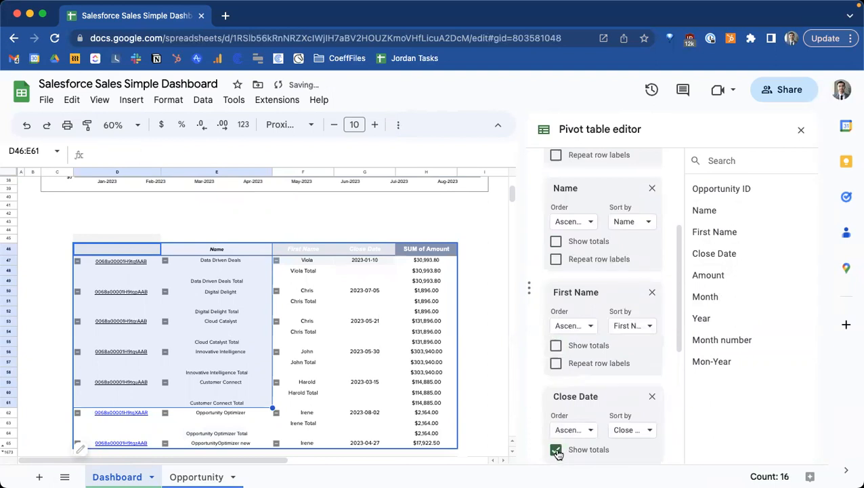
pyautogui.click(556, 450)
pyautogui.scroll(-2, 604, 384)
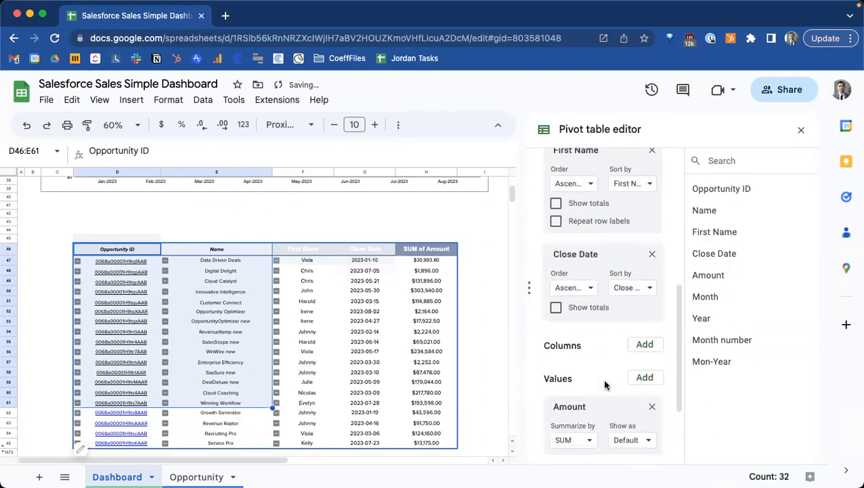
pyautogui.scroll(-3, 603, 387)
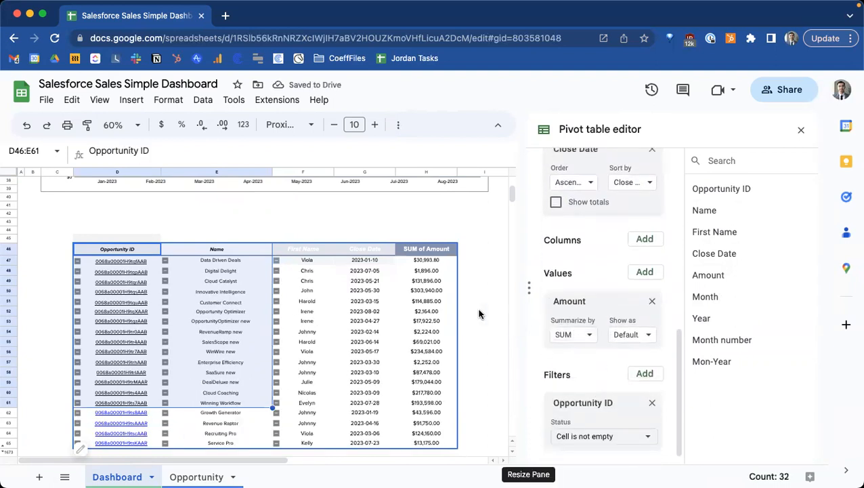
# - Enter the title "Top 20 Closed Won Opportunities" in D45 above the pivot table
pyautogui.click(124, 237)
pyautogui.write('Top 20 ')
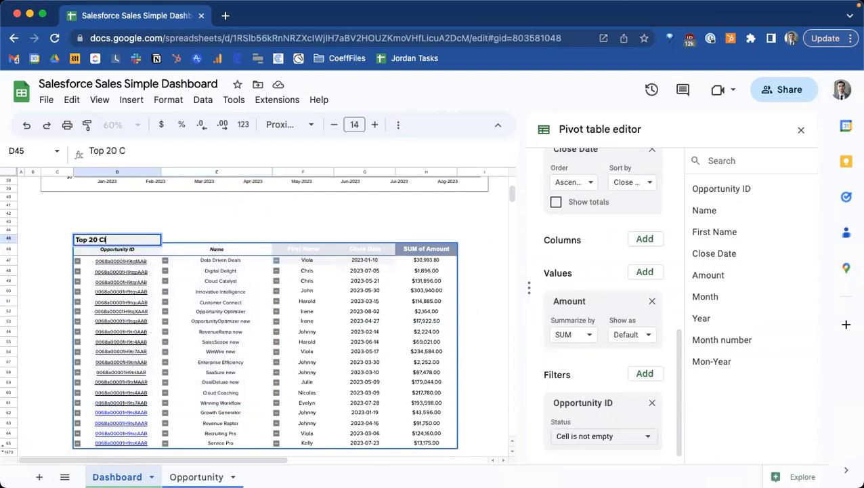
pyautogui.write('Closed Won Opportunities')
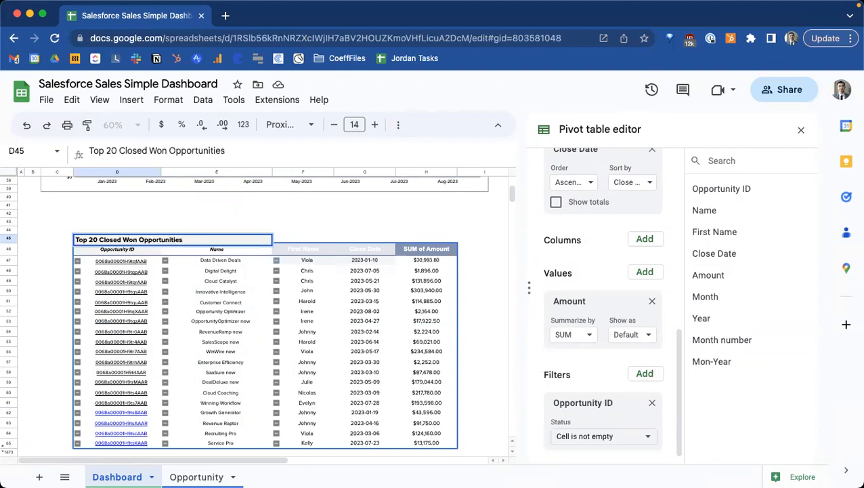
pyautogui.press('Return')
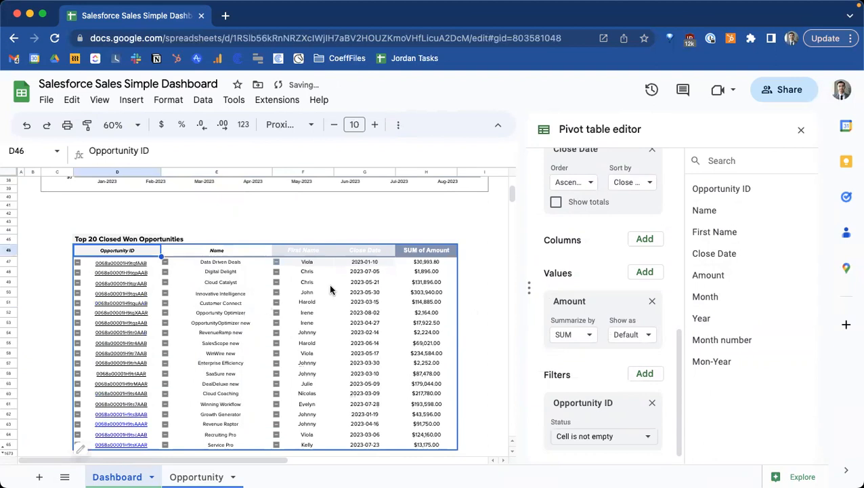
# - Sort the pivot table's Opportunity ID rows by SUM of Amount in descending order
pyautogui.click(425, 255)
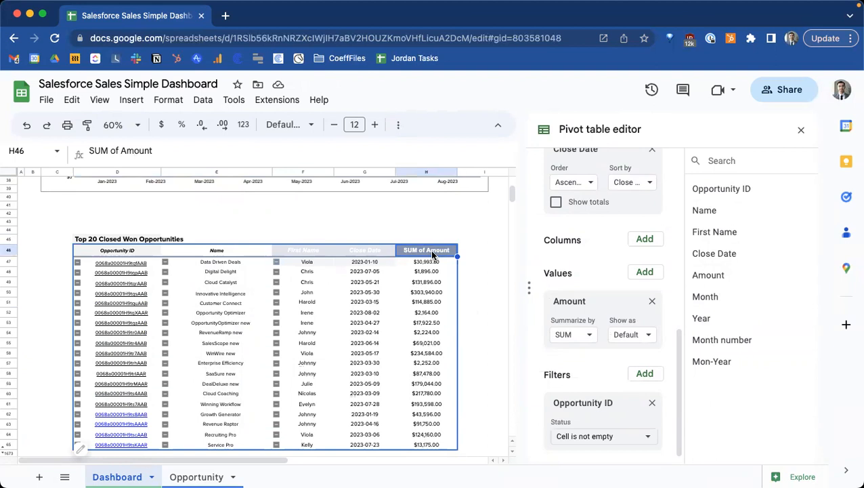
pyautogui.scroll(10, 589, 260)
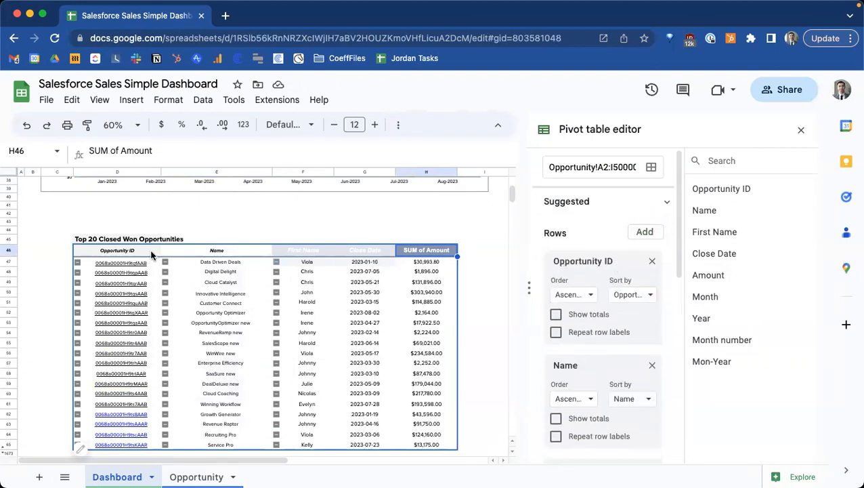
pyautogui.click(582, 296)
pyautogui.click(616, 299)
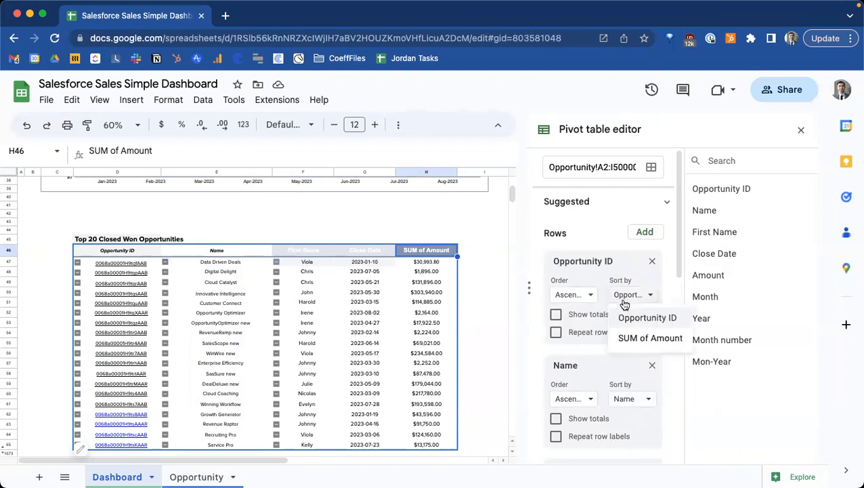
pyautogui.click(627, 338)
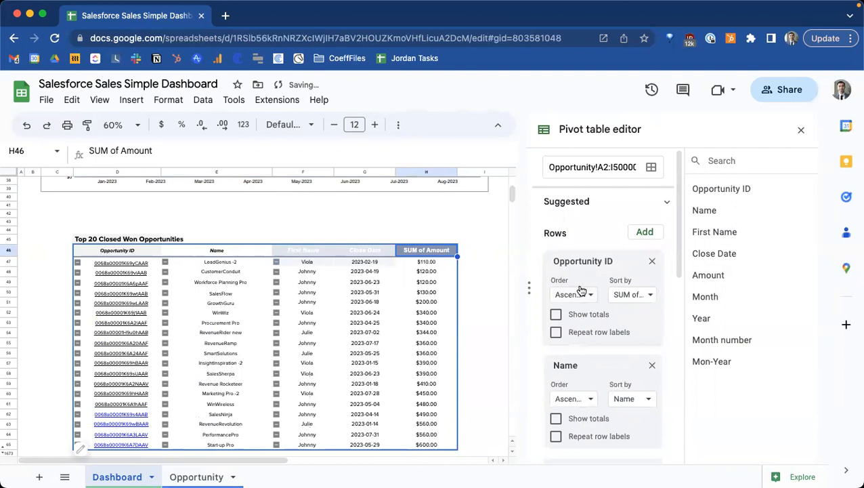
pyautogui.click(577, 293)
pyautogui.click(571, 336)
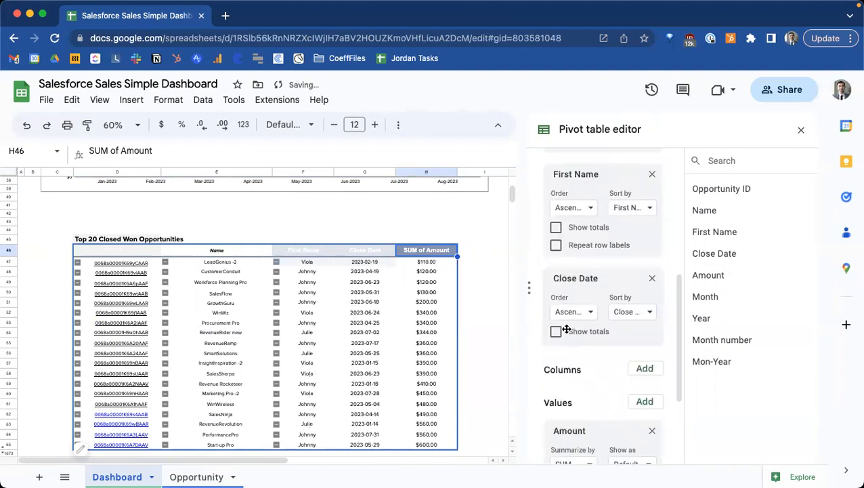
pyautogui.scroll(-2, 271, 314)
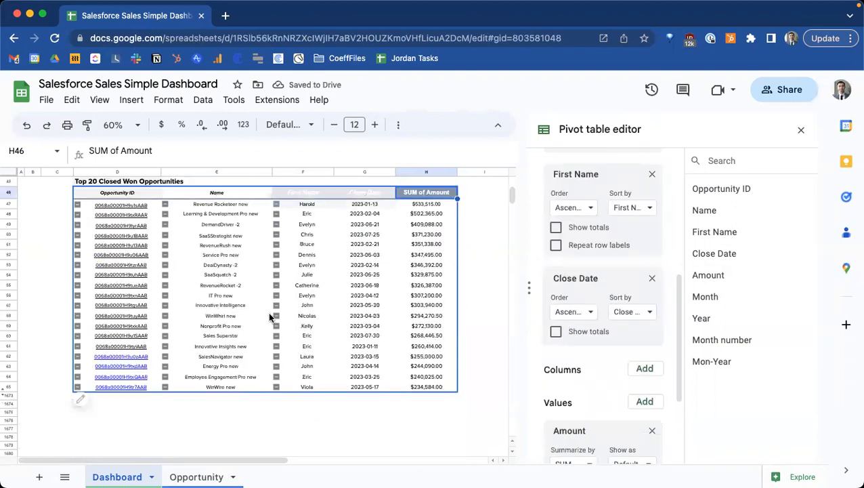
pyautogui.scroll(1, 258, 305)
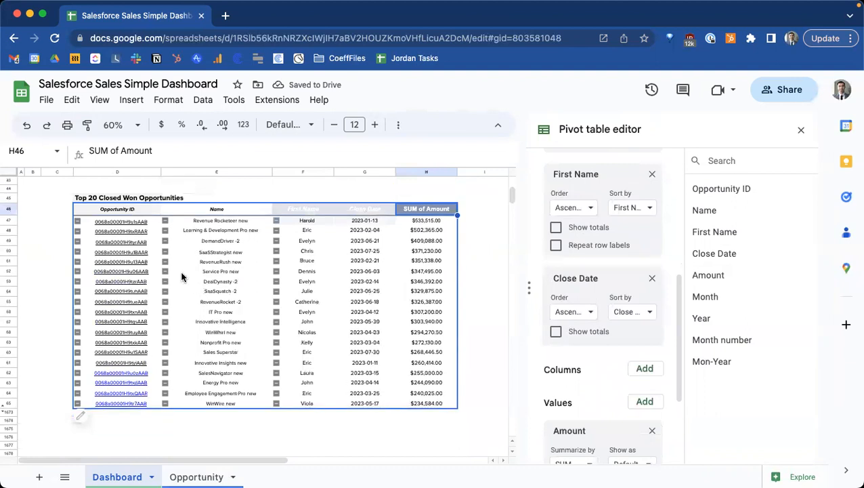
# - Unhide rows 66 to 1672 beneath the Top 20 Closed Won Opportunities table
pyautogui.moveTo(110, 213); pyautogui.dragTo(419, 404)
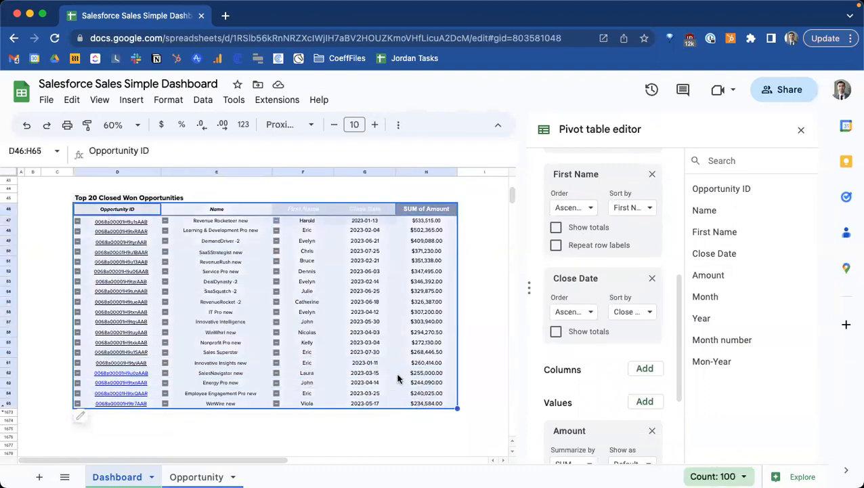
pyautogui.moveTo(209, 223); pyautogui.dragTo(218, 402)
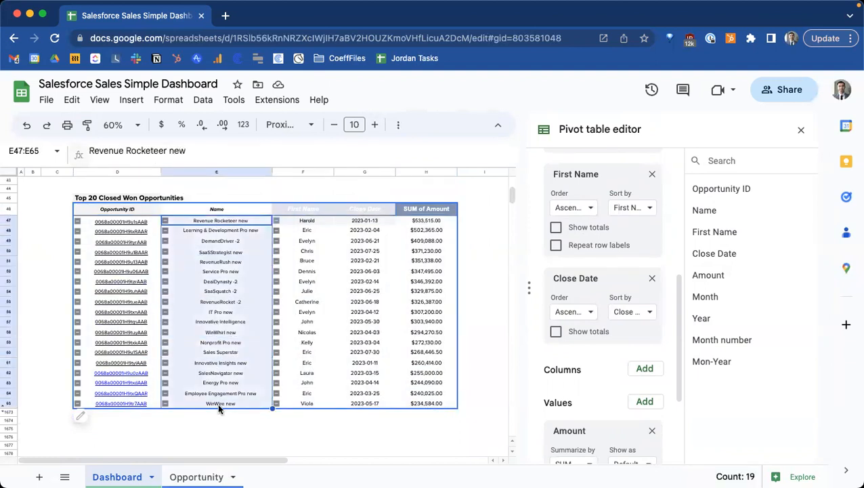
pyautogui.scroll(-2, 217, 402)
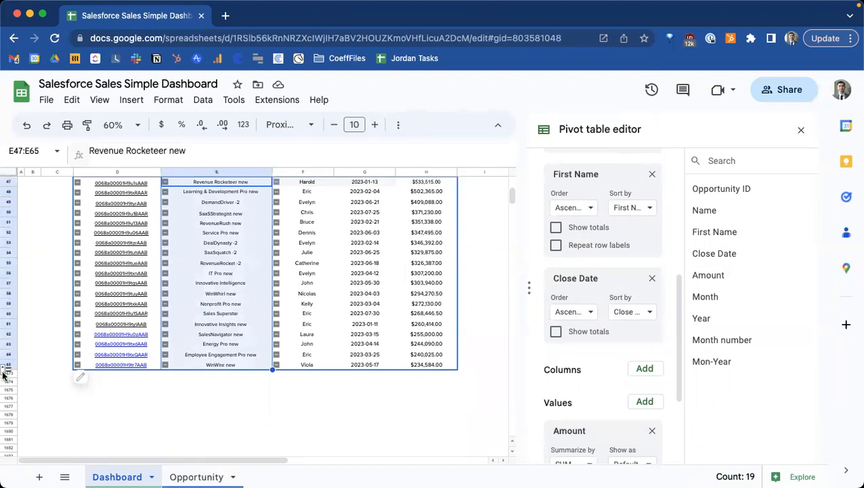
pyautogui.click(3, 374)
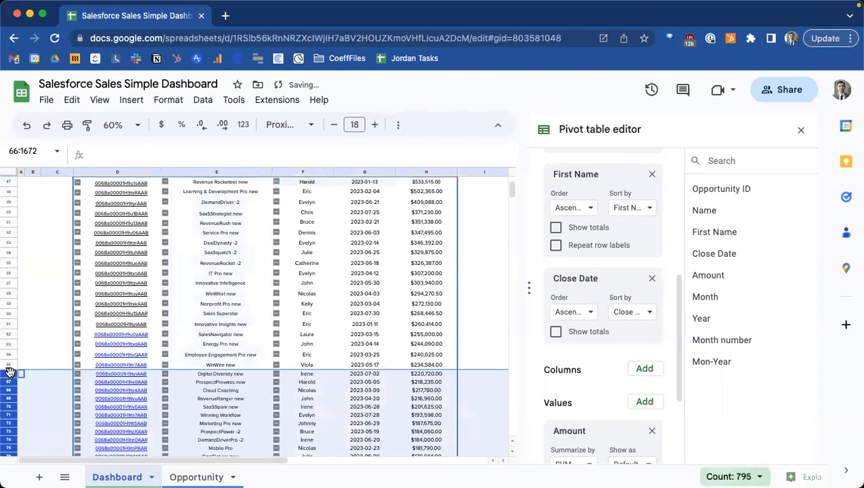
pyautogui.scroll(-2, 115, 386)
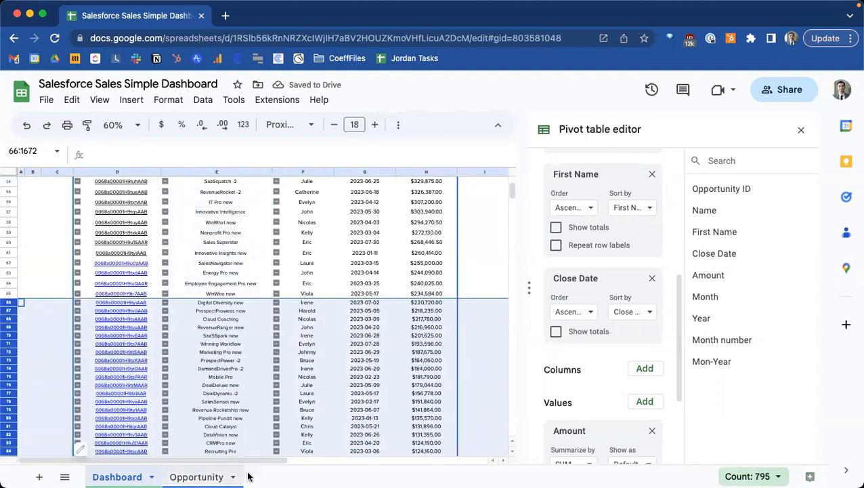
pyautogui.scroll(-10, 275, 387)
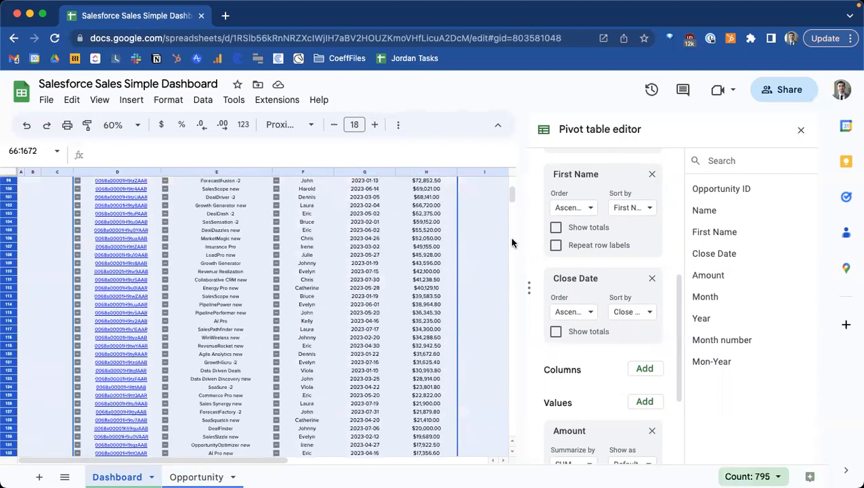
pyautogui.moveTo(510, 196)
pyautogui.mouseDown()
pyautogui.moveTo(511, 215)
pyautogui.moveTo(508, 186)
pyautogui.mouseUp()
pyautogui.scroll(-3, 412, 250)
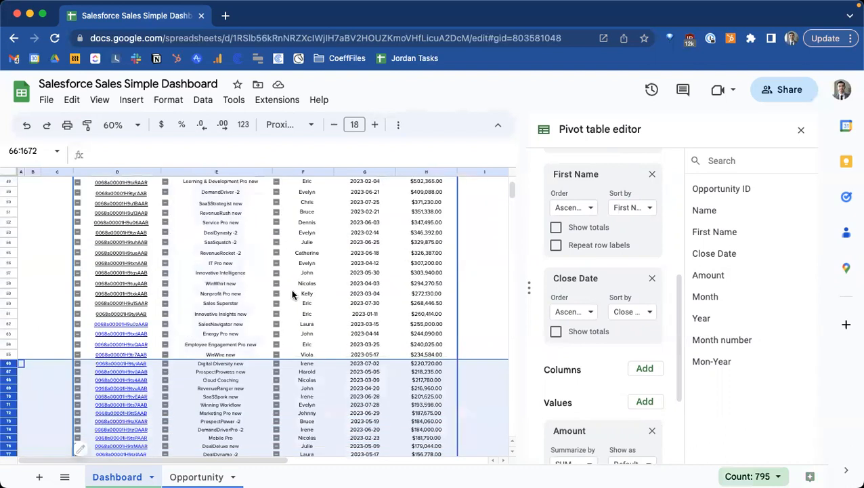
# - Hide rows 66 to 2744 below the top opportunities table and dismiss the notice about hidden chart data
pyautogui.click(28, 365)
pyautogui.click(10, 363)
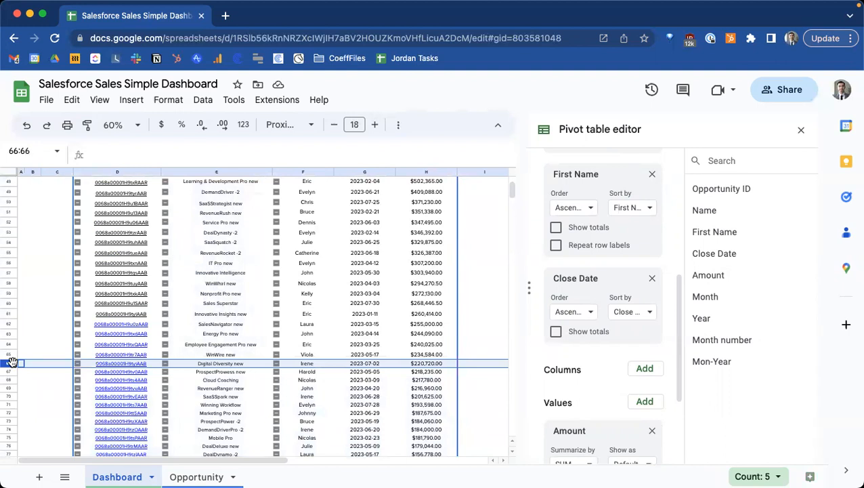
pyautogui.press('super+shift+Down')
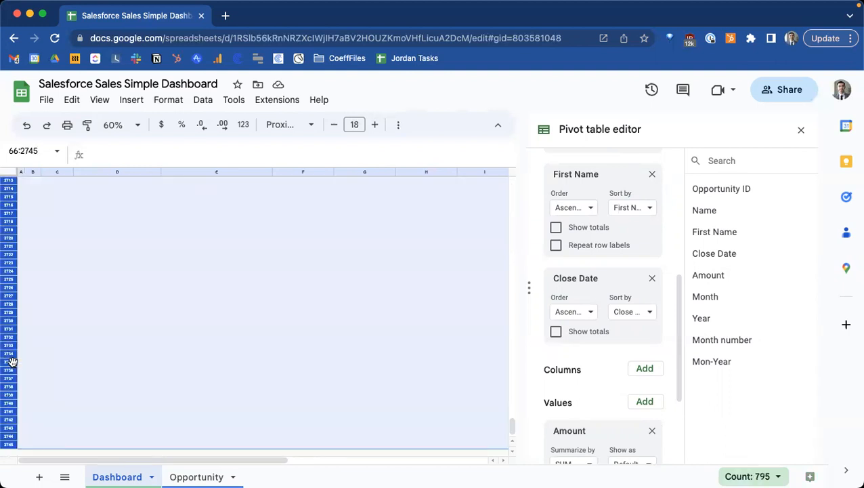
pyautogui.hotkey('shift', 'Up')
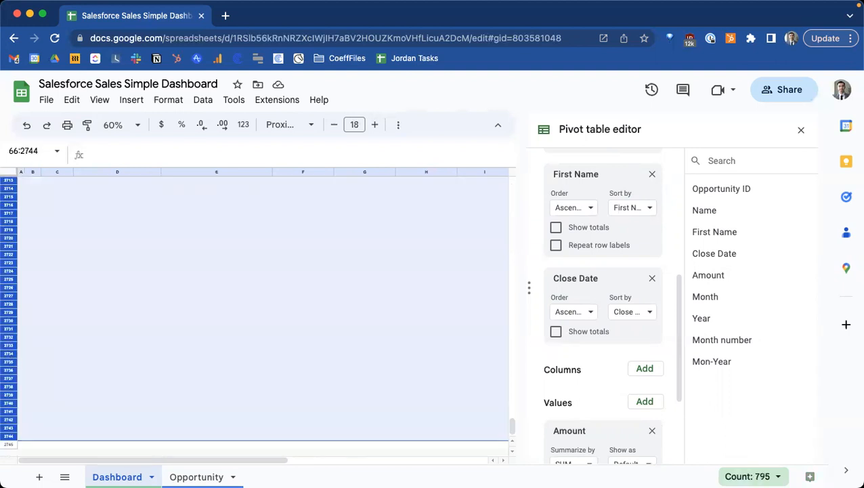
pyautogui.rightClick(10, 350)
pyautogui.click(33, 340)
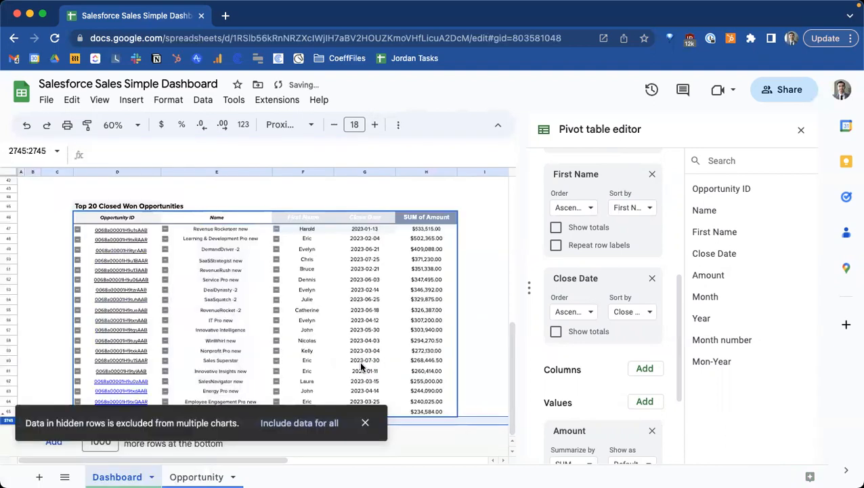
pyautogui.click(365, 422)
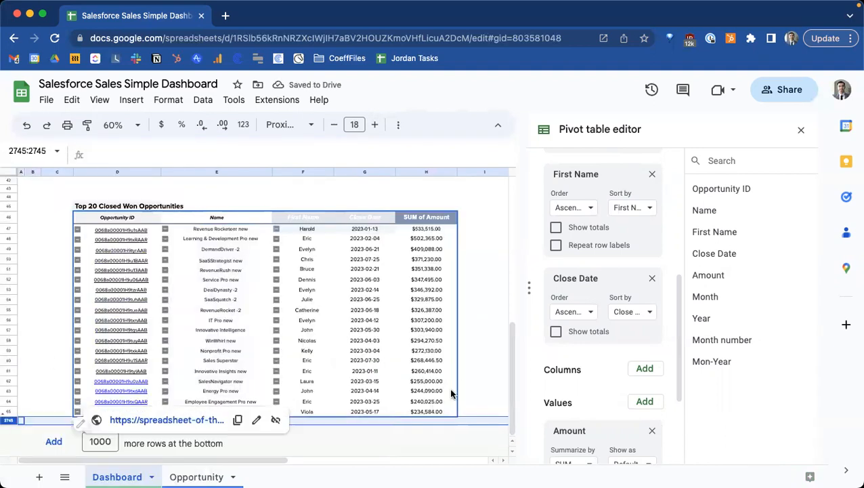
pyautogui.click(467, 380)
pyautogui.scroll(5, 470, 380)
pyautogui.scroll(-3, 470, 381)
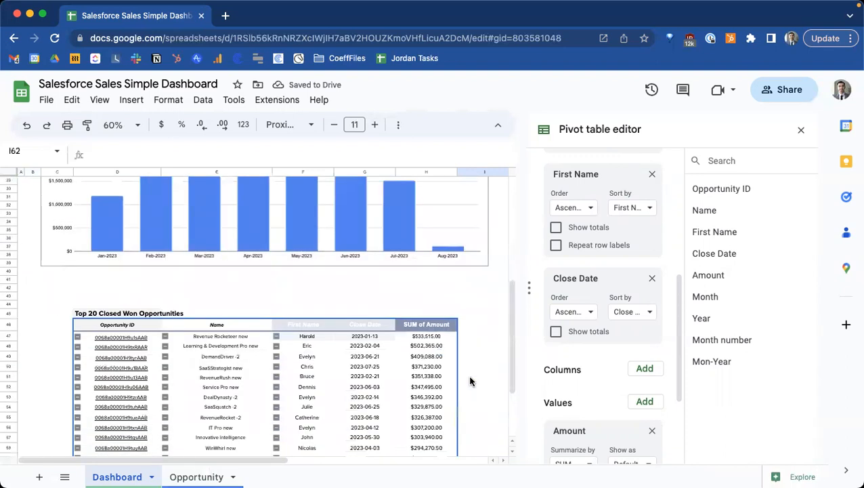
pyautogui.scroll(-2, 459, 376)
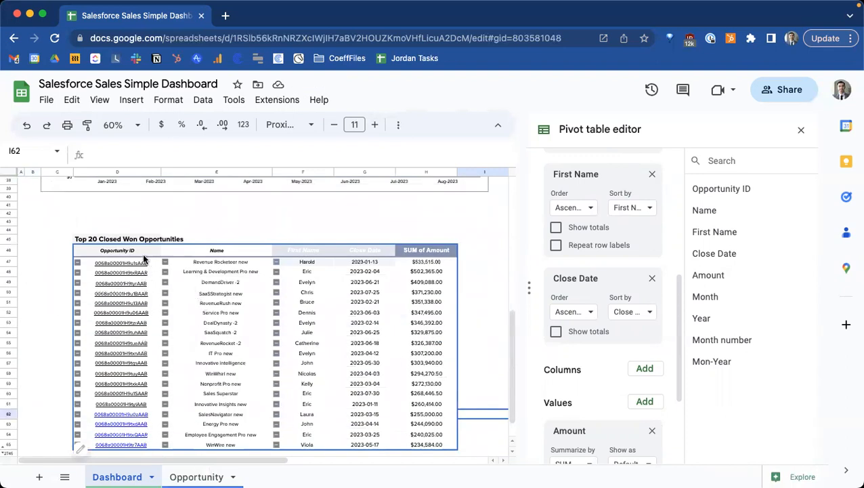
pyautogui.scroll(-1, 362, 274)
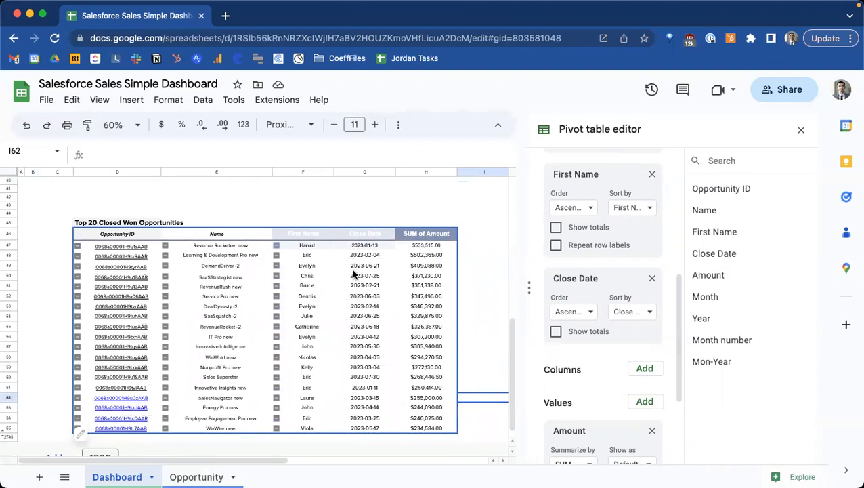
# - Rename the pivot table's "SUM of Amount" header to "Amount" and close the pivot table editor
pyautogui.click(428, 237)
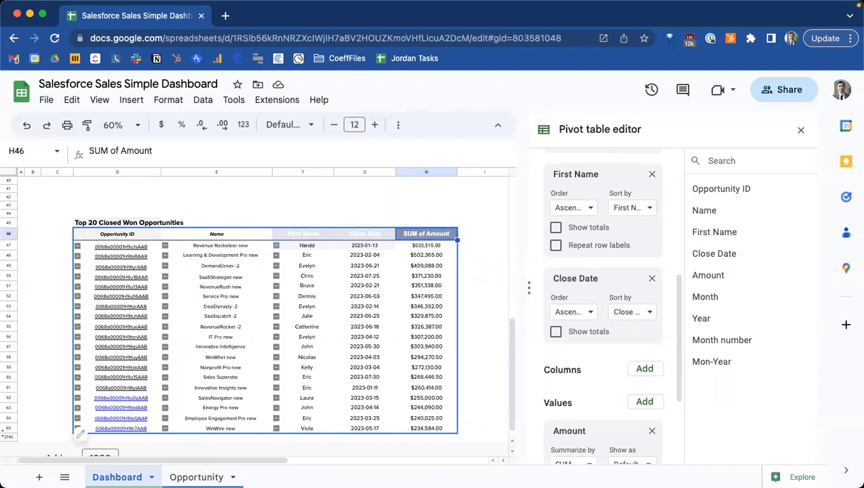
pyautogui.write('Amo')
pyautogui.press('Return')
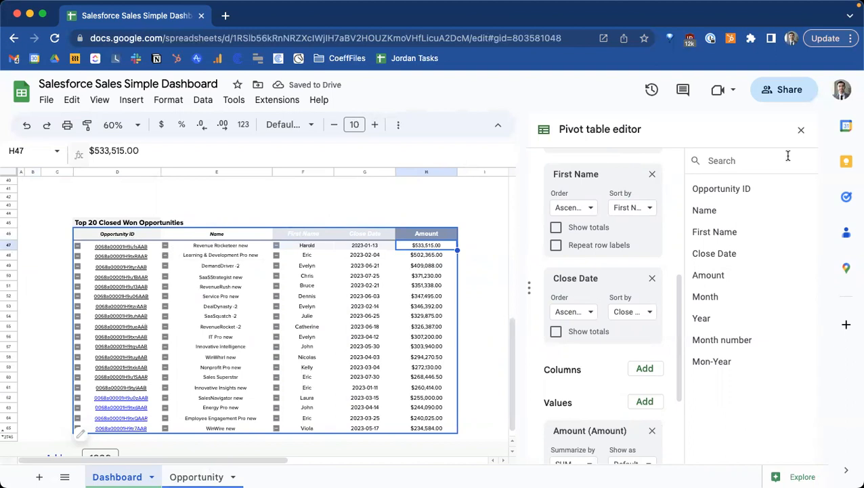
pyautogui.click(802, 131)
# - Delete the Requirements notes in L44:L49 beside the dashboard
pyautogui.scroll(3, 398, 244)
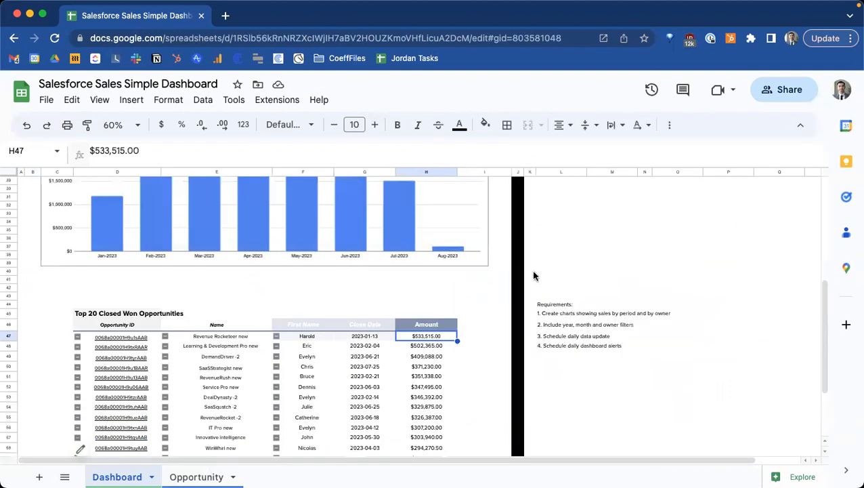
pyautogui.moveTo(545, 305); pyautogui.dragTo(551, 361)
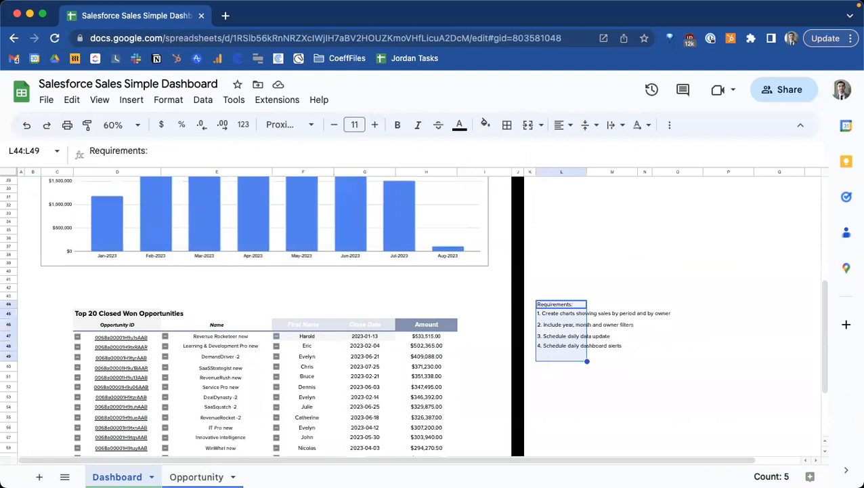
pyautogui.press('Delete')
# - Move the Sales by Month and Year and Sales by Opportunity Owner charts down to free space above them
pyautogui.scroll(-5, 453, 317)
pyautogui.scroll(8, 451, 316)
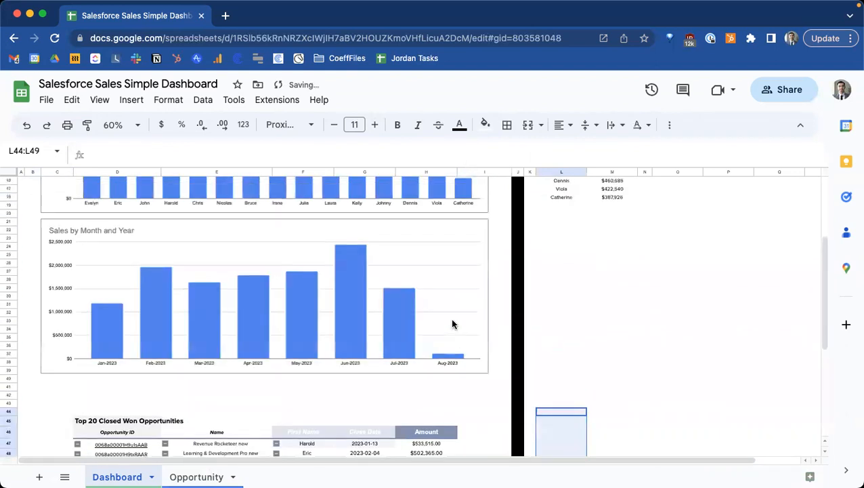
pyautogui.scroll(-5, 452, 319)
pyautogui.scroll(2, 339, 339)
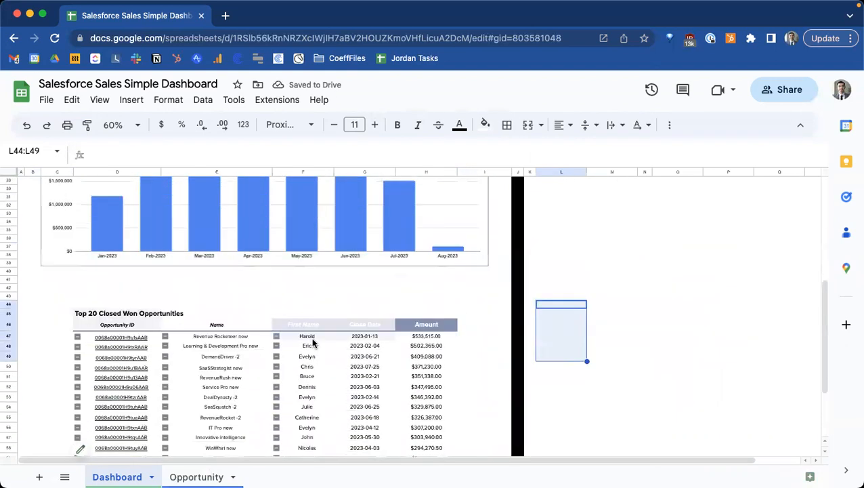
pyautogui.scroll(10, 311, 342)
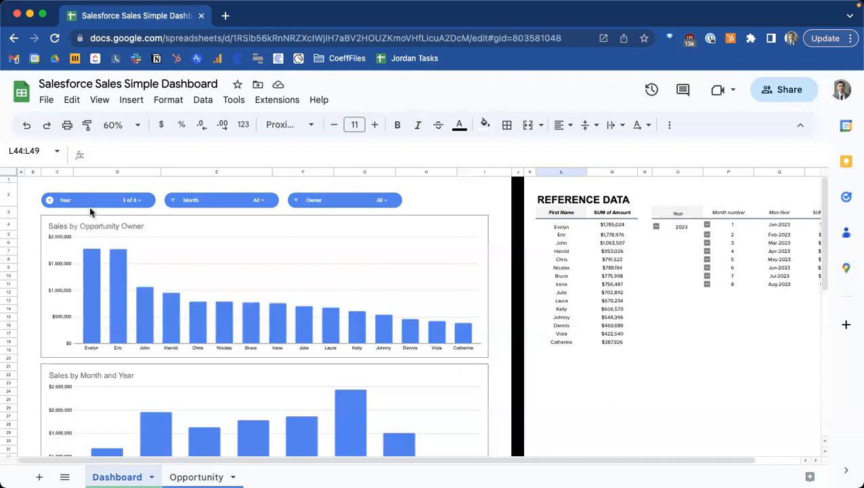
pyautogui.scroll(-3, 336, 253)
pyautogui.click(233, 256)
pyautogui.moveTo(233, 257); pyautogui.dragTo(232, 285)
pyautogui.scroll(3, 234, 291)
pyautogui.click(250, 225)
pyautogui.moveTo(250, 226); pyautogui.dragTo(258, 246)
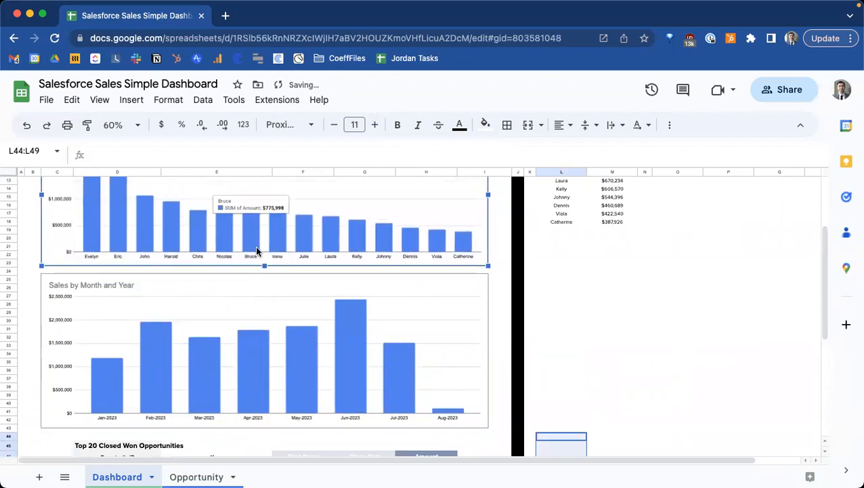
# - Move the Year, Month and Owner slicers together down to row 4, directly above the Sales by Opportunity Owner chart
pyautogui.scroll(5, 255, 245)
pyautogui.click(137, 210)
pyautogui.keyDown('shift'); pyautogui.click(187, 205); pyautogui.keyUp('shift')
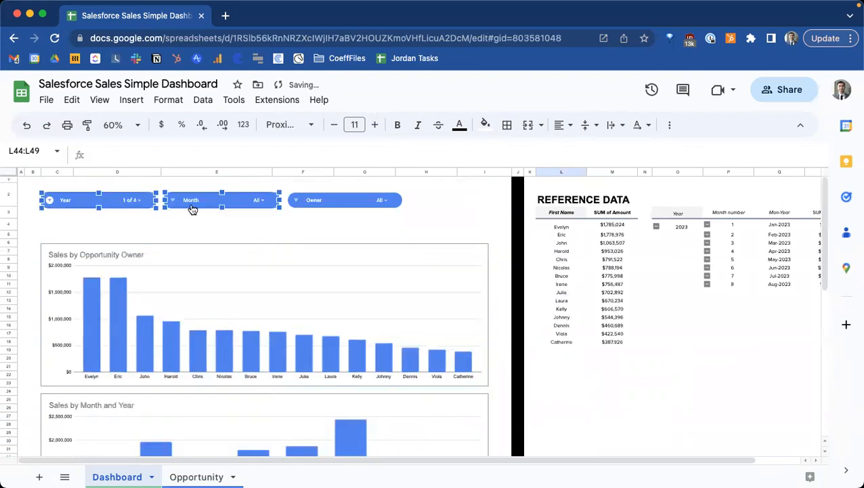
pyautogui.keyDown('shift'); pyautogui.click(313, 204); pyautogui.keyUp('shift')
pyautogui.moveTo(326, 203); pyautogui.dragTo(329, 231)
pyautogui.click(362, 201)
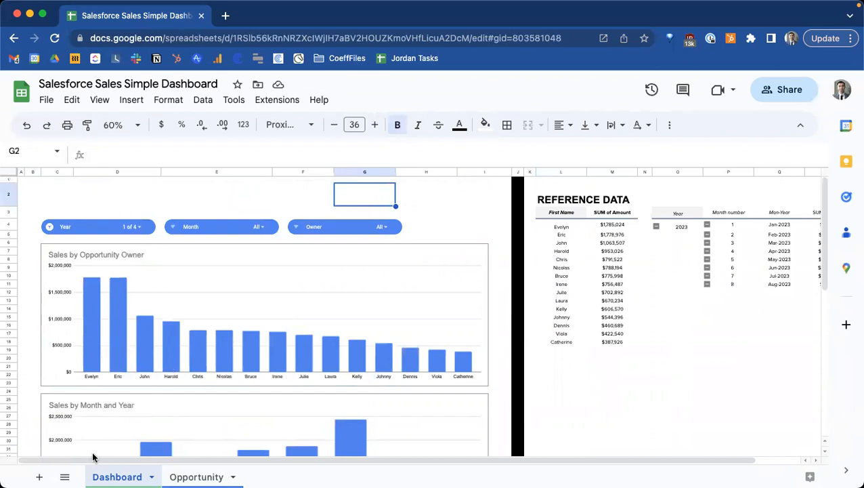
# - Unhide the Dashboard sheet with the chart icon in its name and hide the plain Dashboard sheet
pyautogui.click(68, 477)
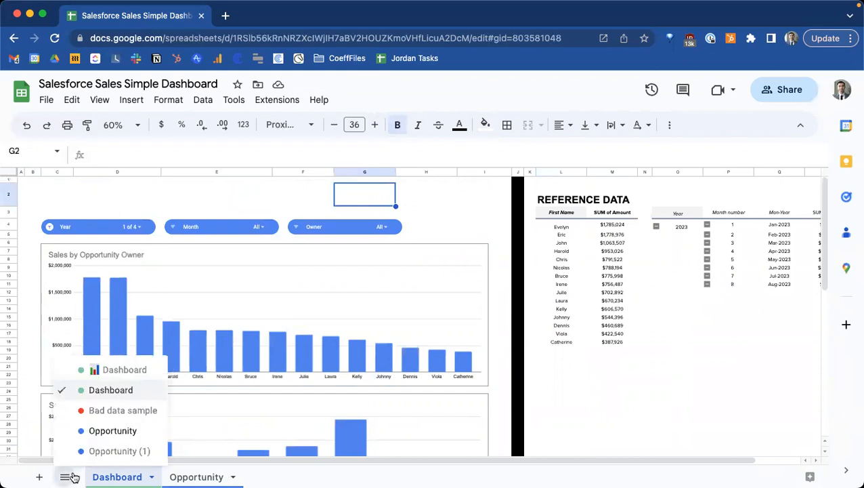
pyautogui.click(129, 372)
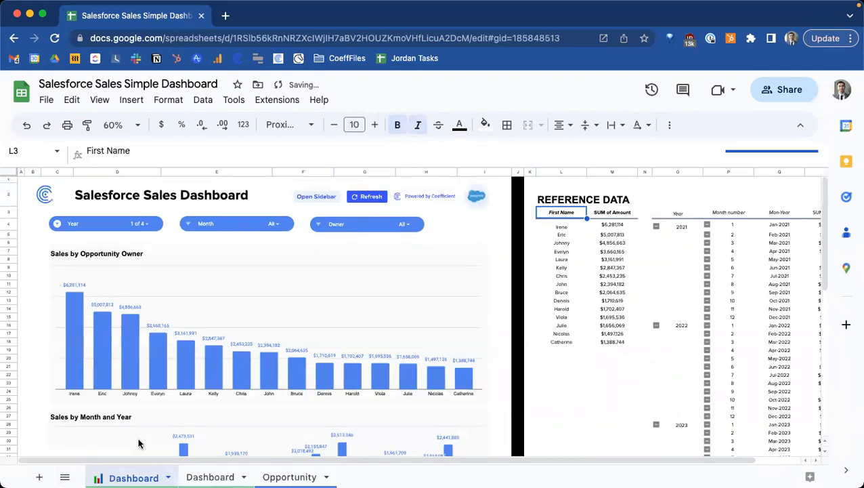
pyautogui.click(246, 478)
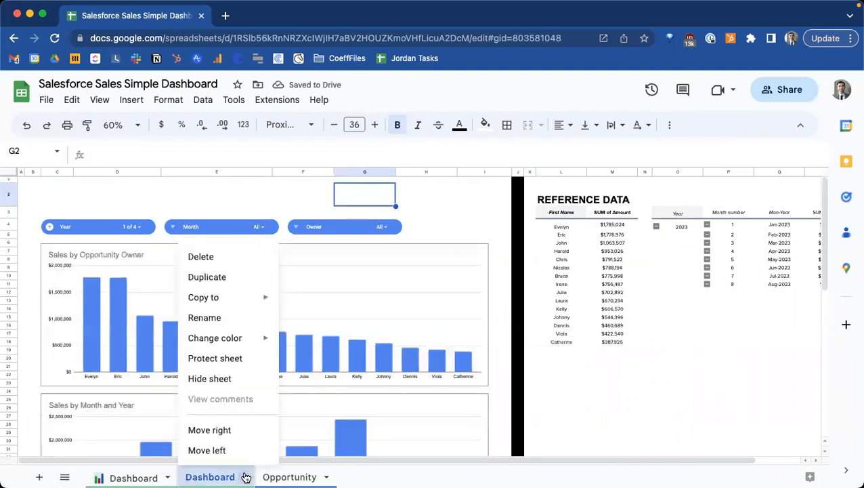
pyautogui.click(209, 378)
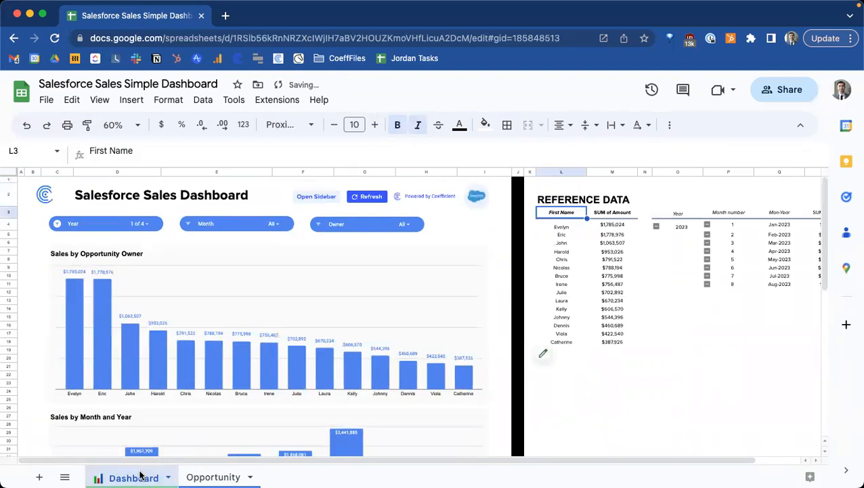
# - Examine the styled dashboard's title, logo formula and Open Sidebar shortcut, closing the Coefficient sidebar again
pyautogui.scroll(-10, 393, 257)
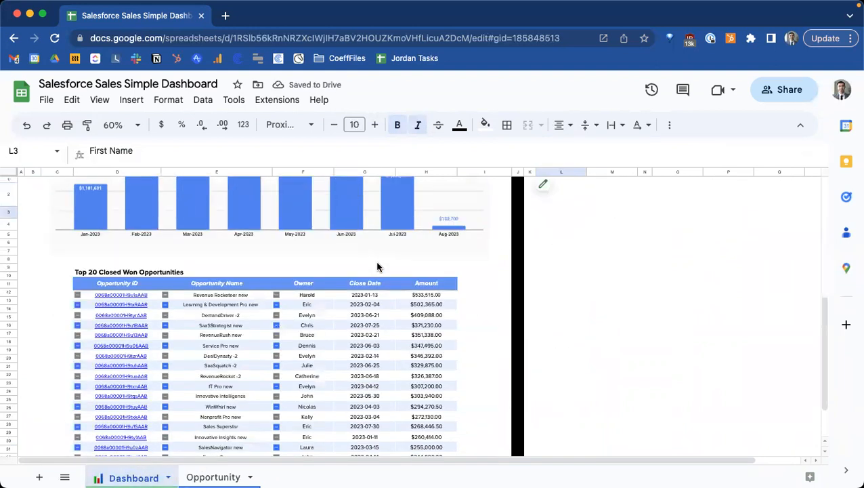
pyautogui.scroll(10, 377, 266)
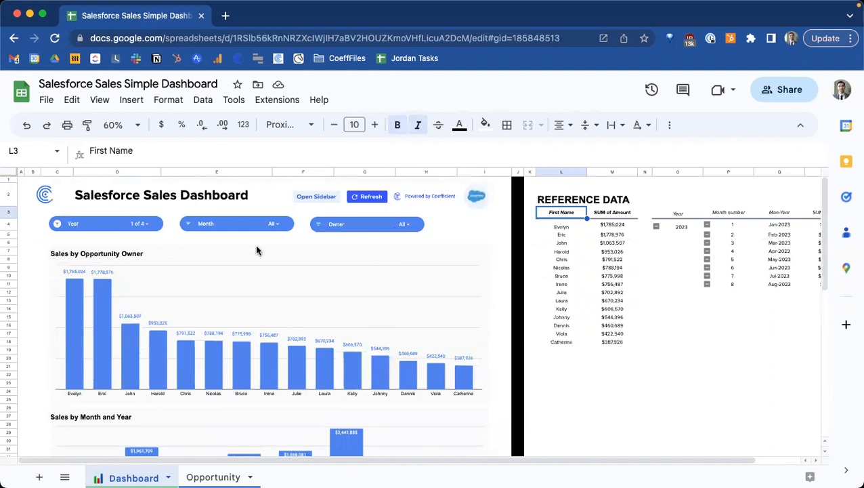
pyautogui.click(89, 203)
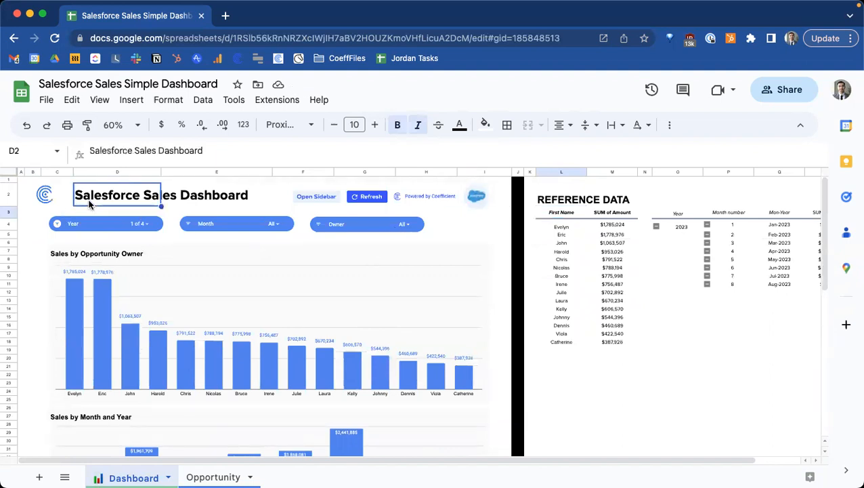
pyautogui.click(21, 195)
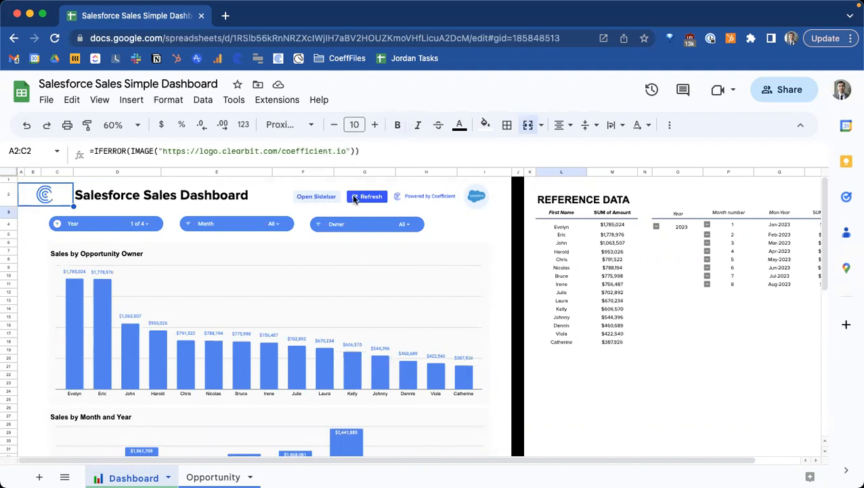
pyautogui.click(312, 201)
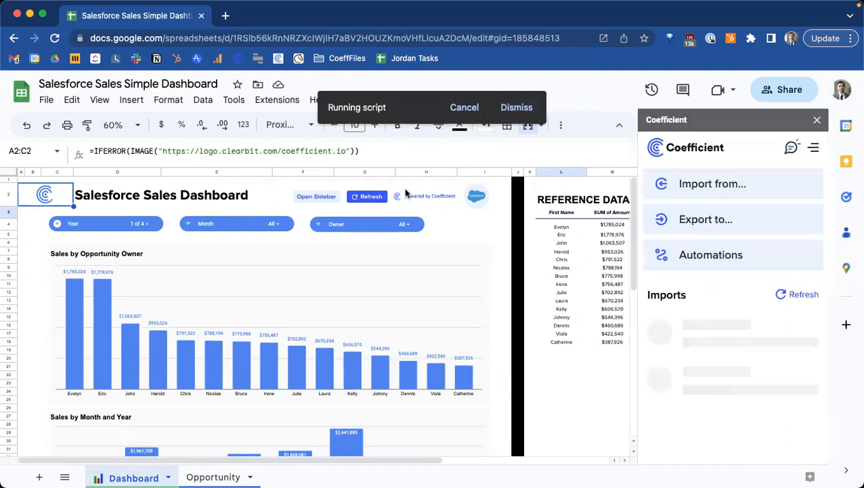
pyautogui.click(816, 120)
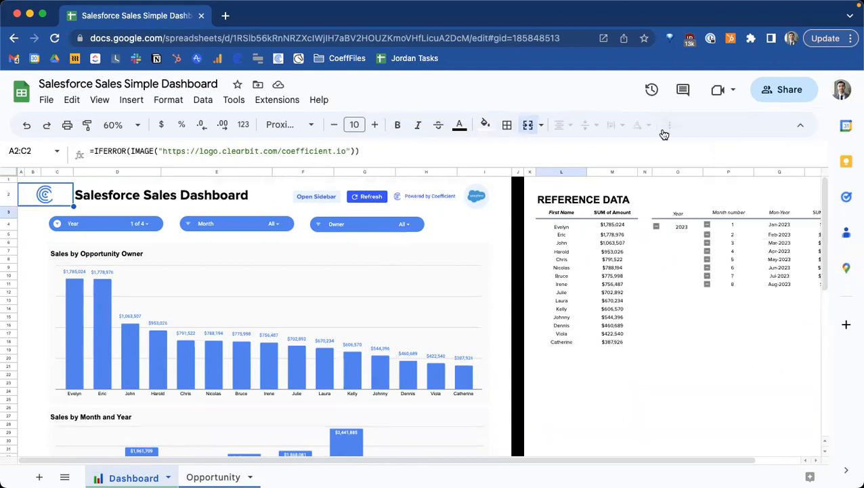
# - Look over the styled dashboard from the slicers and charts down to the Top 20 Closed Won Opportunities table
pyautogui.click(284, 103)
pyautogui.click(390, 94)
pyautogui.scroll(-10, 359, 312)
pyautogui.scroll(10, 359, 311)
pyautogui.scroll(-10, 361, 310)
pyautogui.scroll(10, 361, 310)
# - Hide columns J to S containing the black divider and the reference data
pyautogui.click(513, 172)
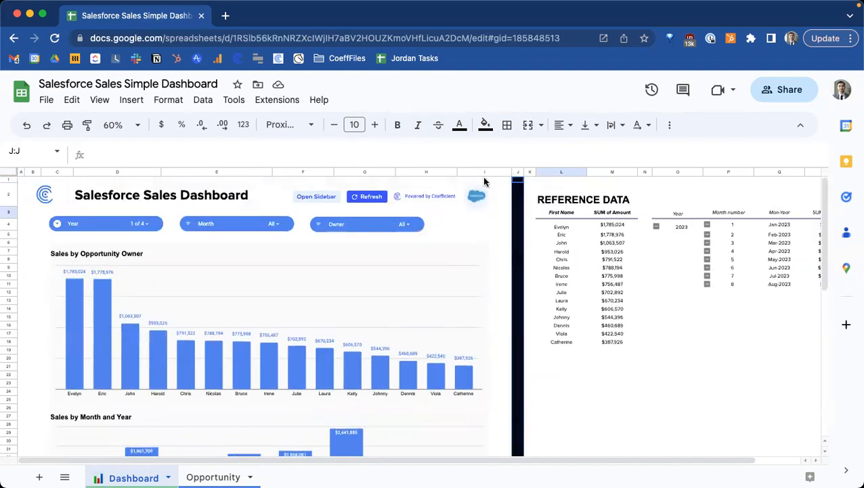
pyautogui.hotkey('ctrl', 'shift', 'Right')
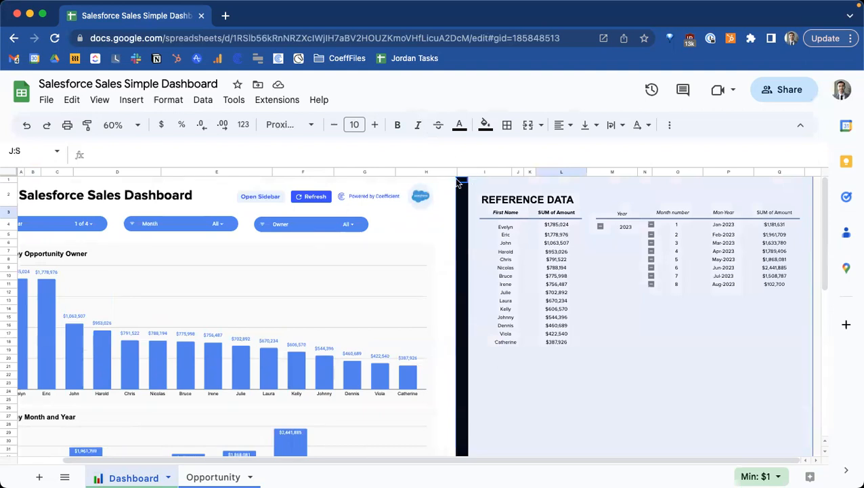
pyautogui.click(502, 186)
pyautogui.moveTo(461, 176); pyautogui.dragTo(809, 175)
pyautogui.rightClick(620, 173)
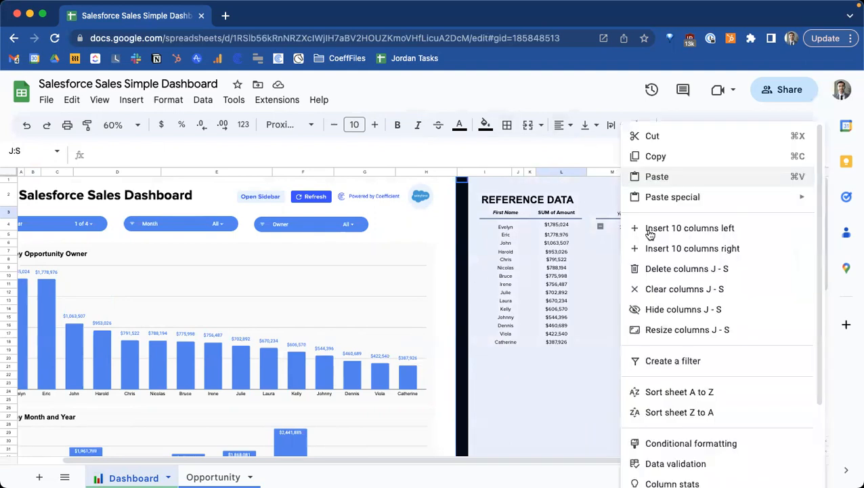
pyautogui.click(648, 307)
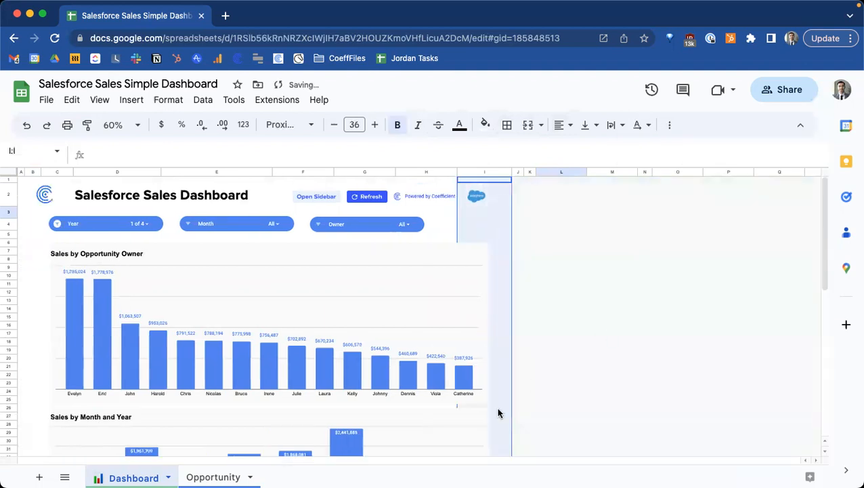
# - Set the sheet zoom to 90% and review the dashboard down to the end of the opportunities table
pyautogui.click(39, 269)
pyautogui.click(139, 124)
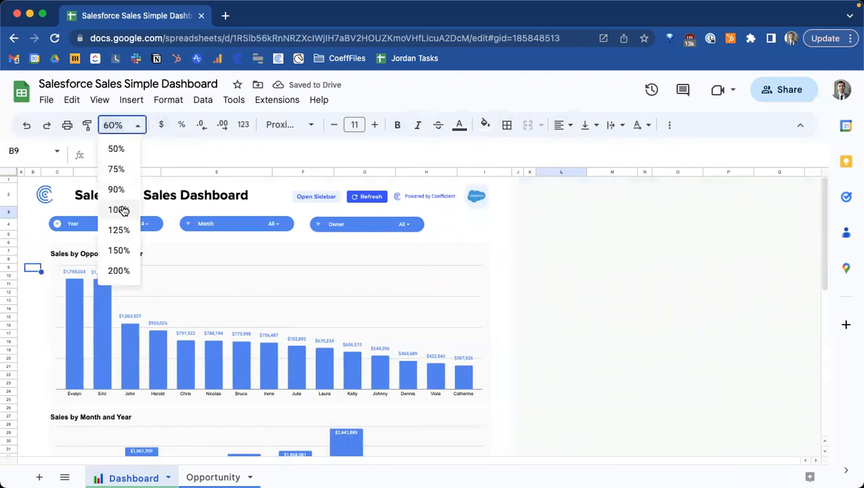
pyautogui.click(117, 189)
pyautogui.scroll(-5, 433, 283)
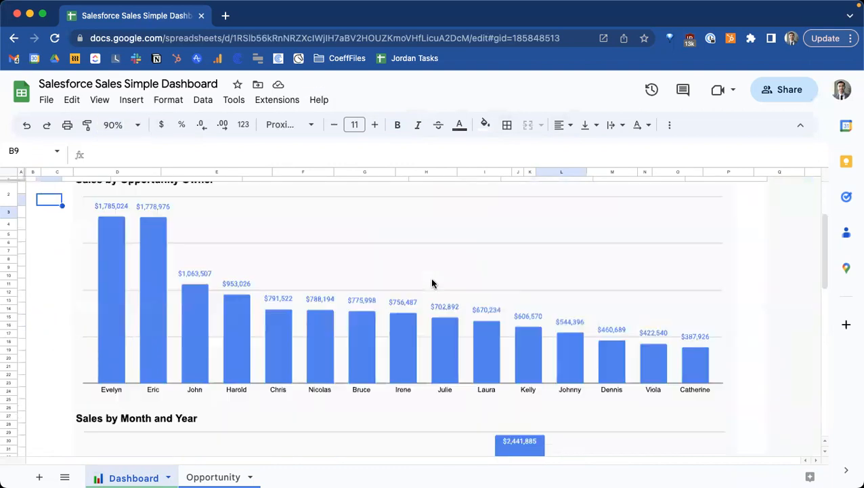
pyautogui.scroll(-10, 432, 283)
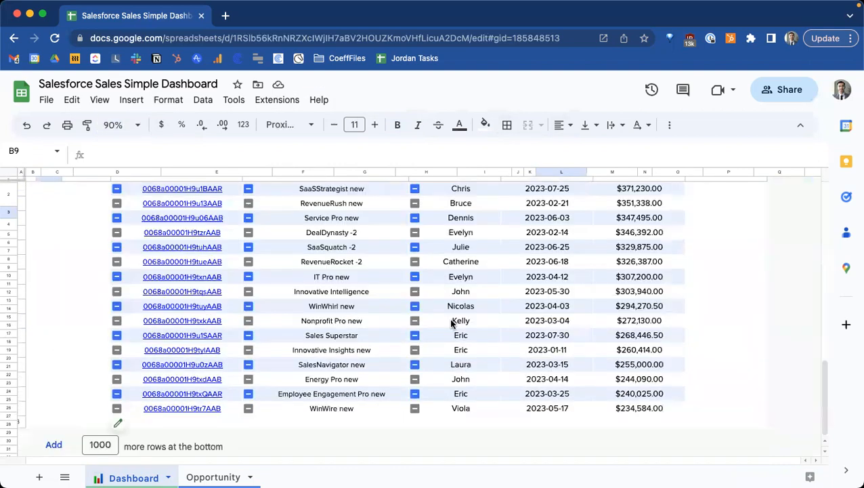
pyautogui.scroll(15, 421, 323)
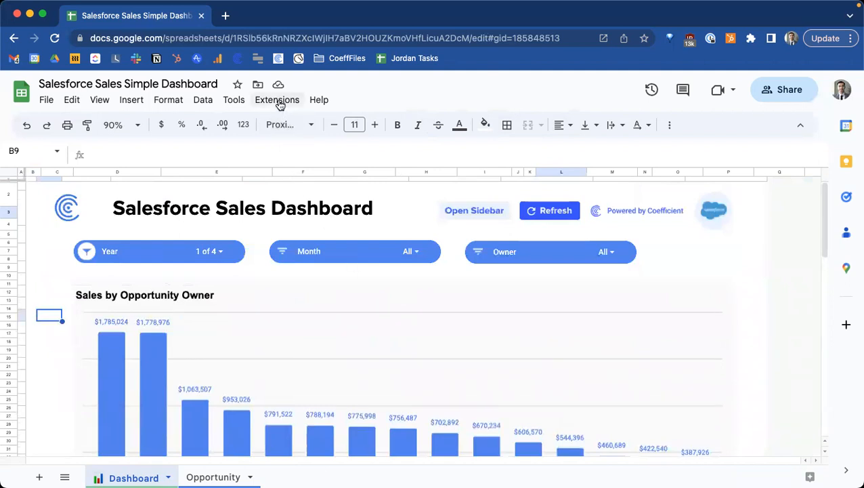
# - Turn on the refresh schedule for the Opportunity sheet's Salesforce import, daily at 4:00 AM
pyautogui.click(212, 477)
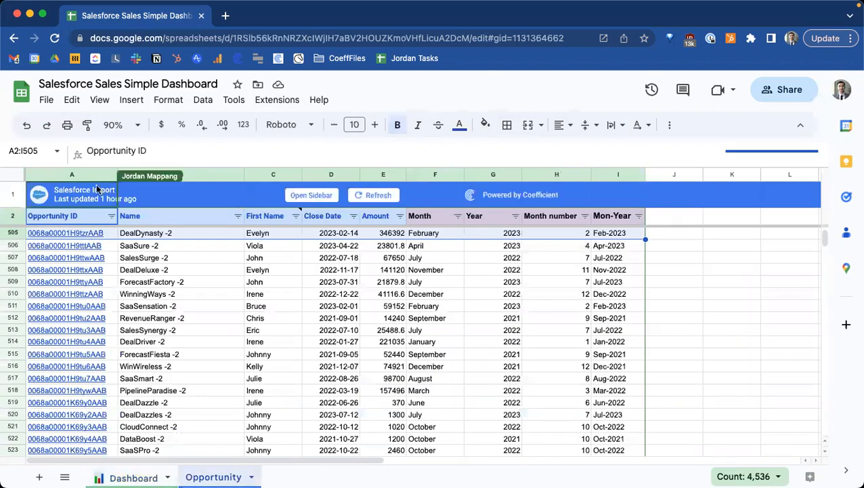
pyautogui.click(295, 196)
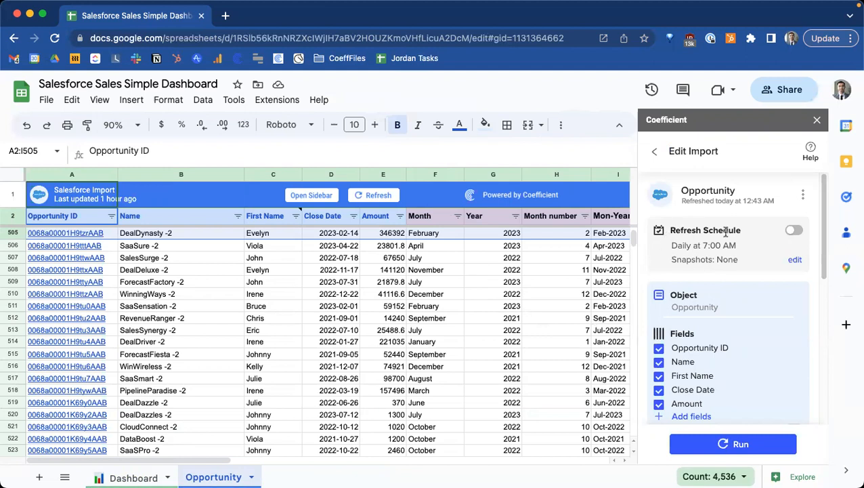
pyautogui.click(791, 231)
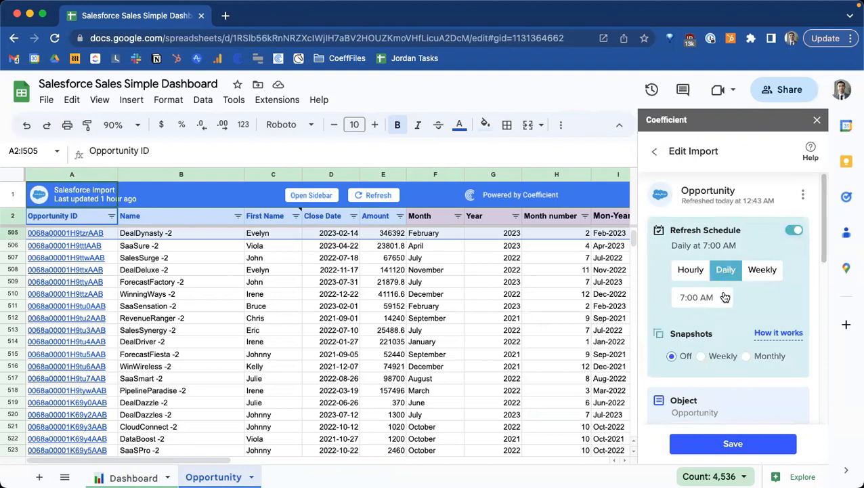
pyautogui.click(723, 297)
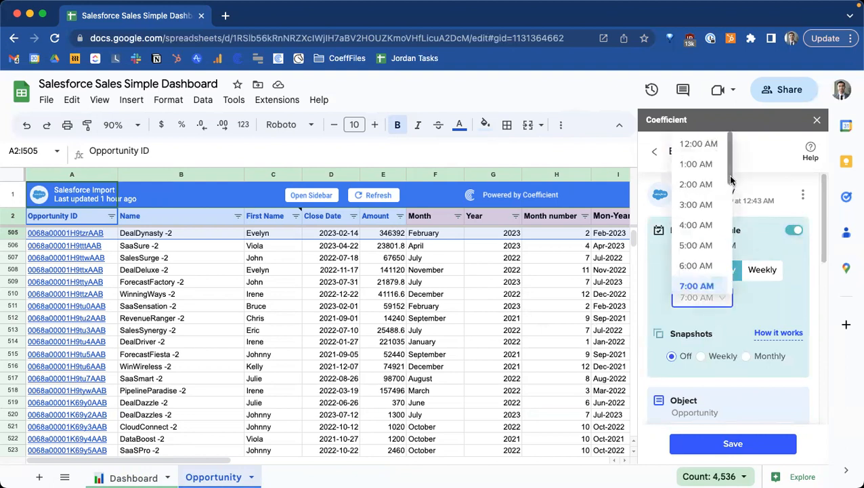
pyautogui.scroll(-6, 731, 179)
pyautogui.scroll(6, 729, 149)
pyautogui.click(704, 227)
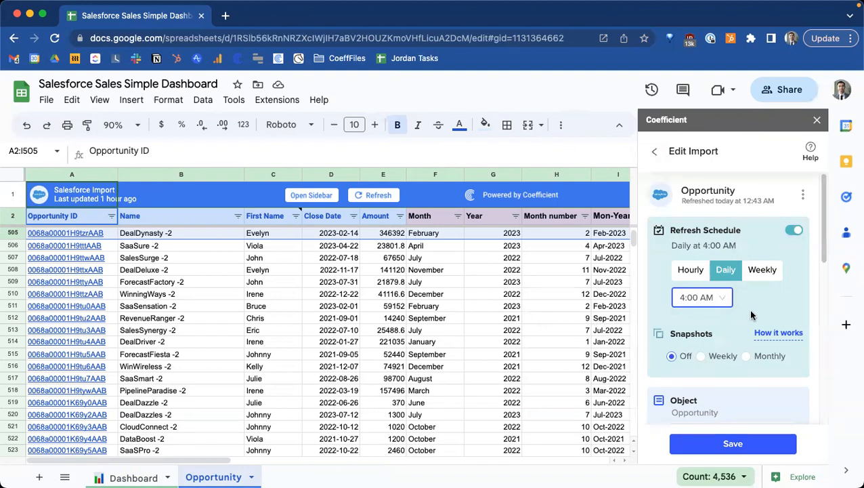
# - Review the remaining Opportunity import settings down to Export to Salesforce and save the import
pyautogui.scroll(-1, 748, 315)
pyautogui.scroll(-1, 751, 314)
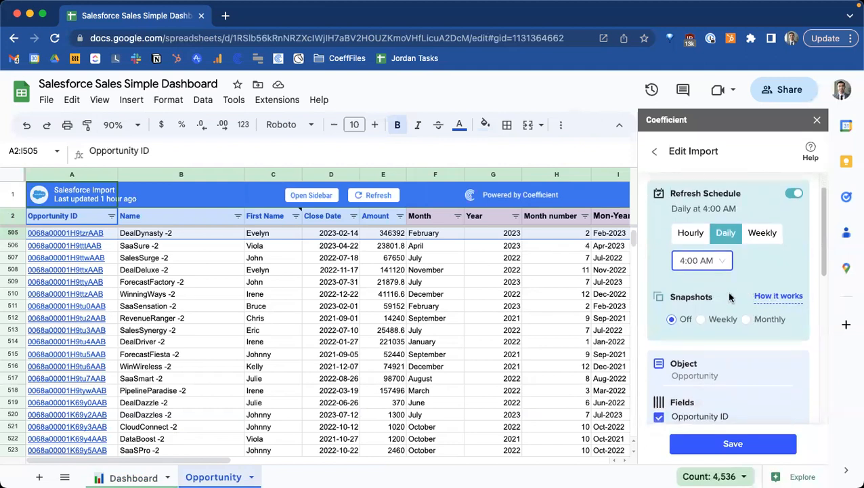
pyautogui.scroll(-10, 733, 293)
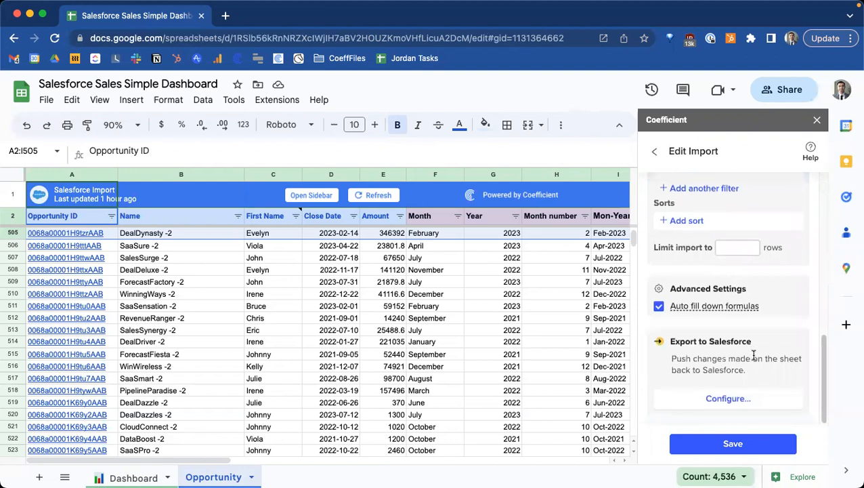
pyautogui.scroll(10, 772, 355)
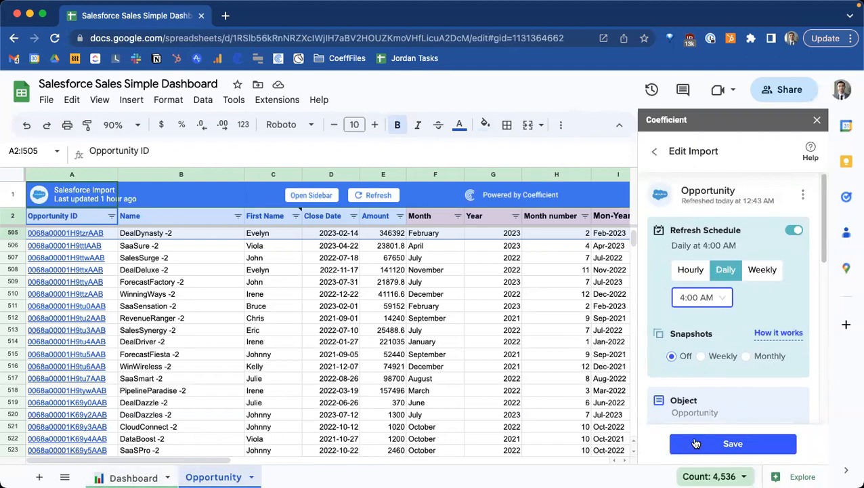
pyautogui.click(740, 446)
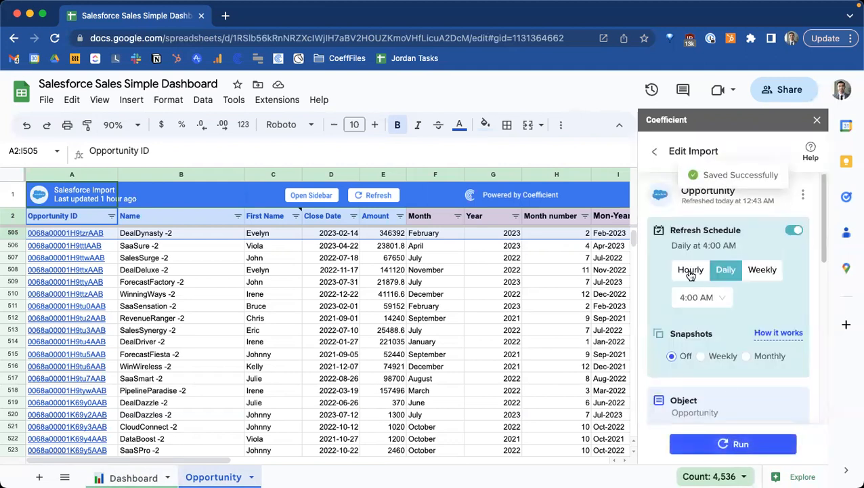
# - Start a Coefficient alert of the daily/weekly screenshot type covering the entire Dashboard sheet with the chart icon
pyautogui.click(657, 155)
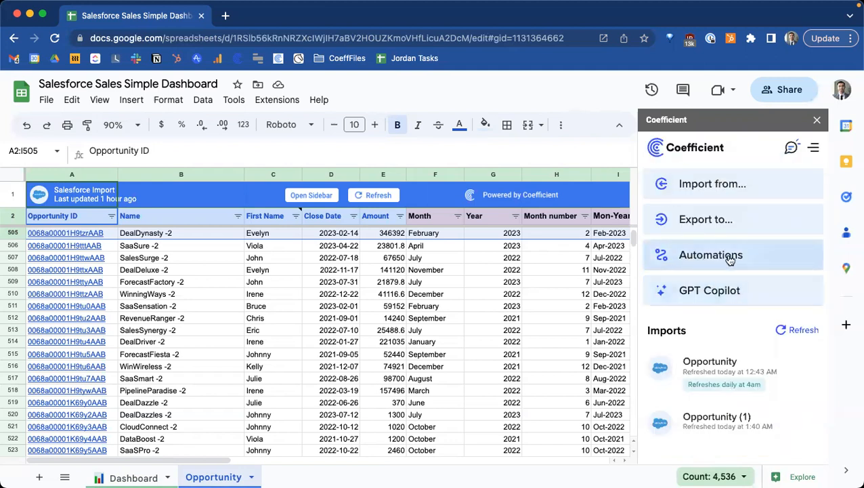
pyautogui.click(707, 259)
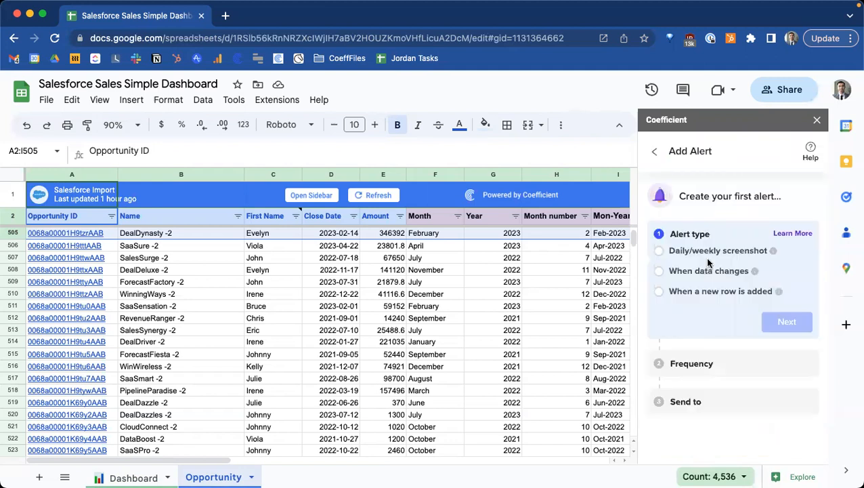
pyautogui.click(673, 252)
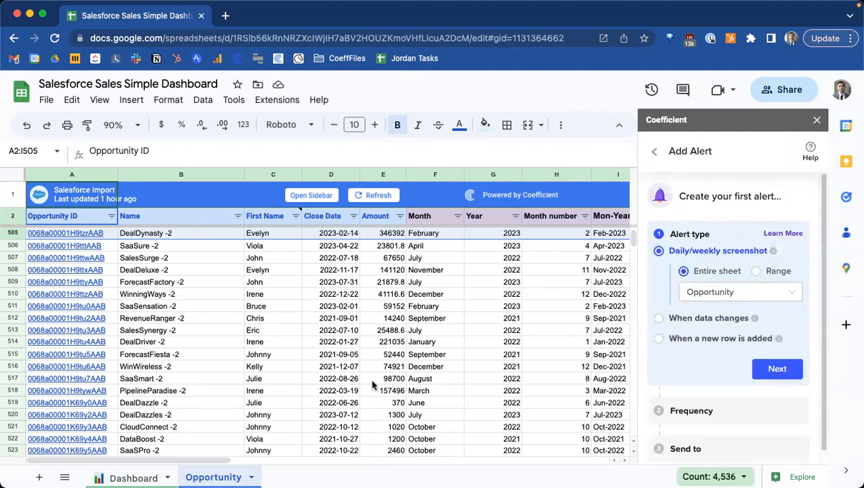
pyautogui.click(139, 475)
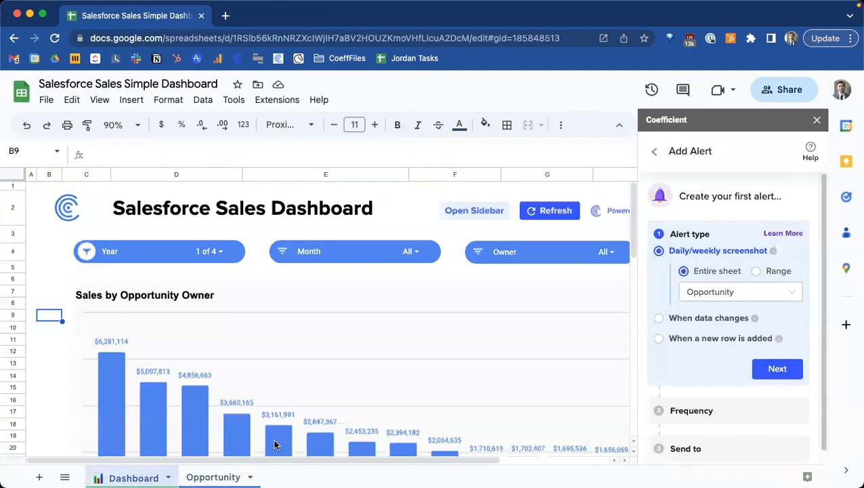
pyautogui.click(735, 296)
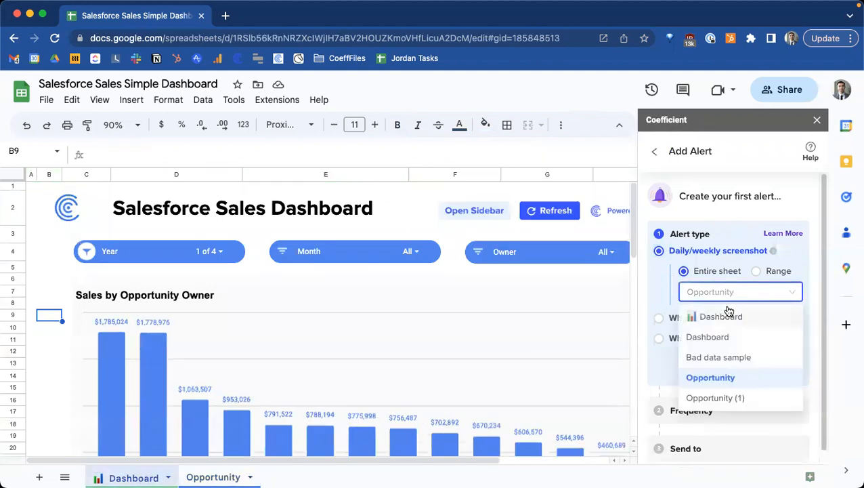
pyautogui.click(727, 313)
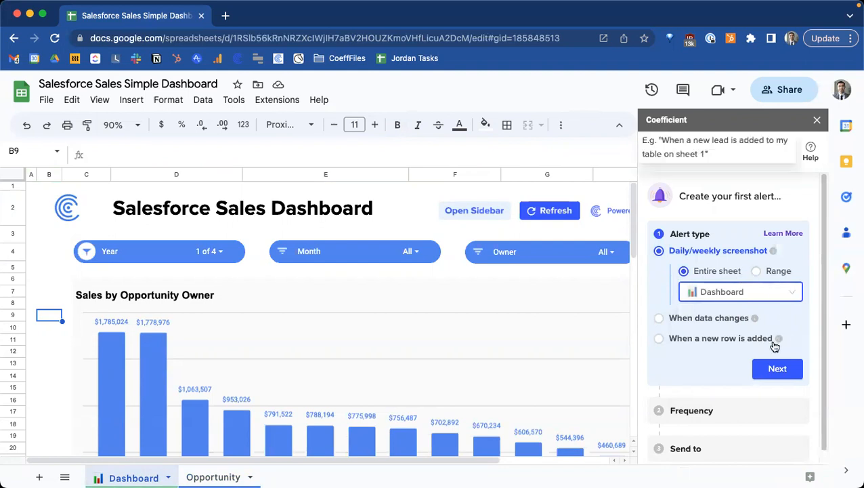
pyautogui.click(764, 366)
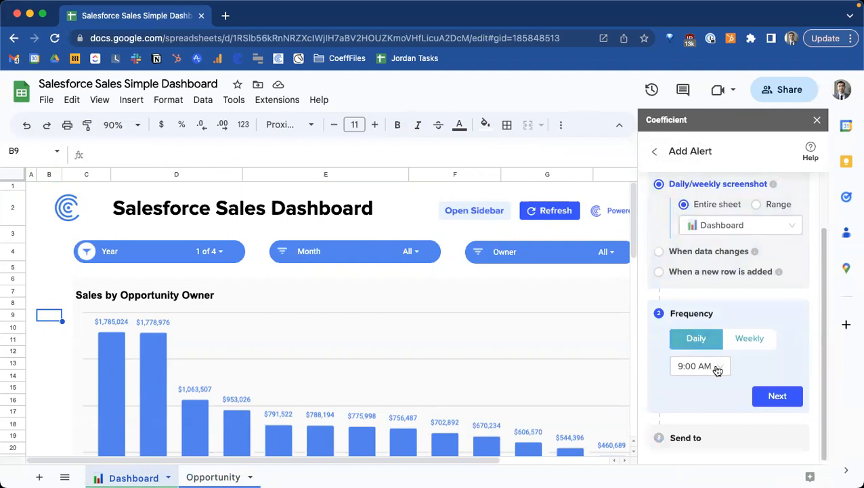
# - Set the screenshot alert's frequency to daily at 8:00 AM
pyautogui.click(717, 370)
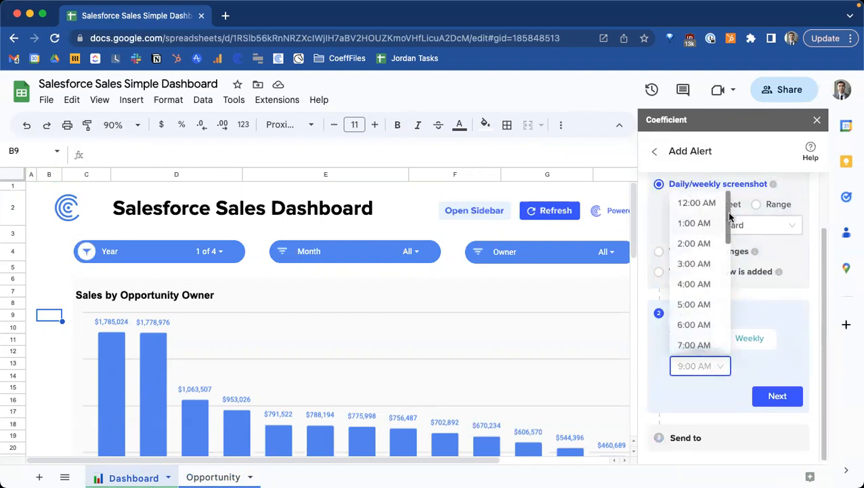
pyautogui.scroll(-5, 730, 216)
pyautogui.click(706, 270)
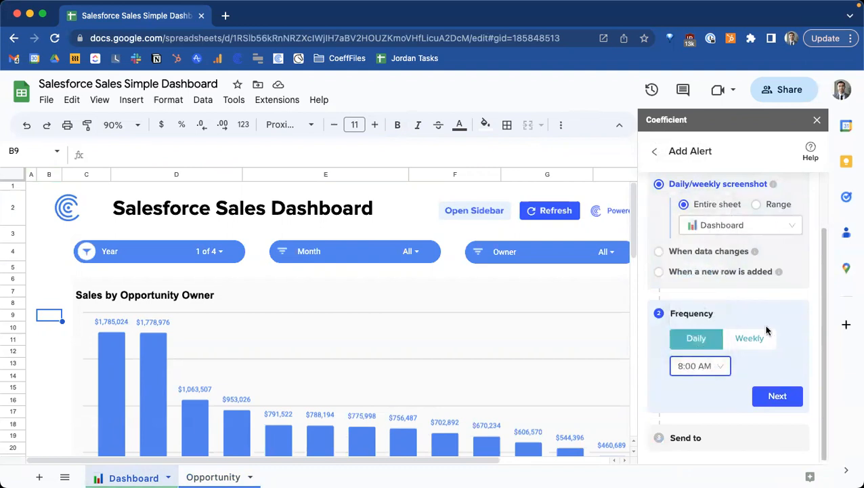
pyautogui.click(767, 391)
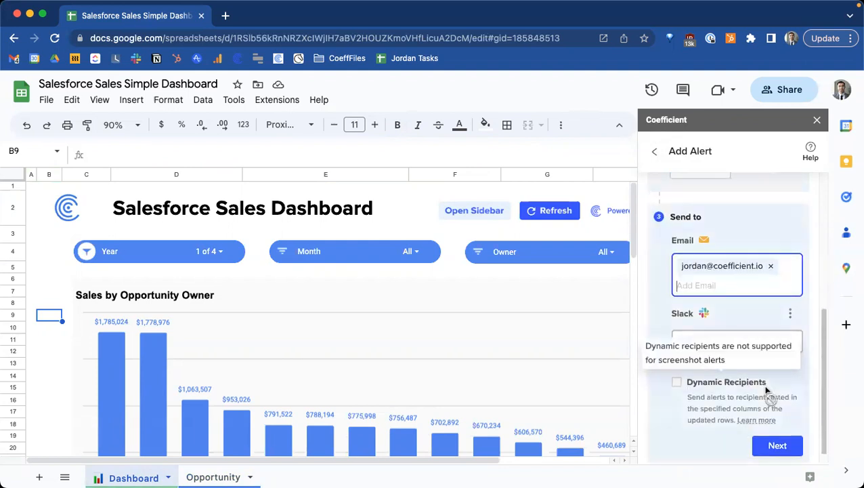
pyautogui.click(737, 342)
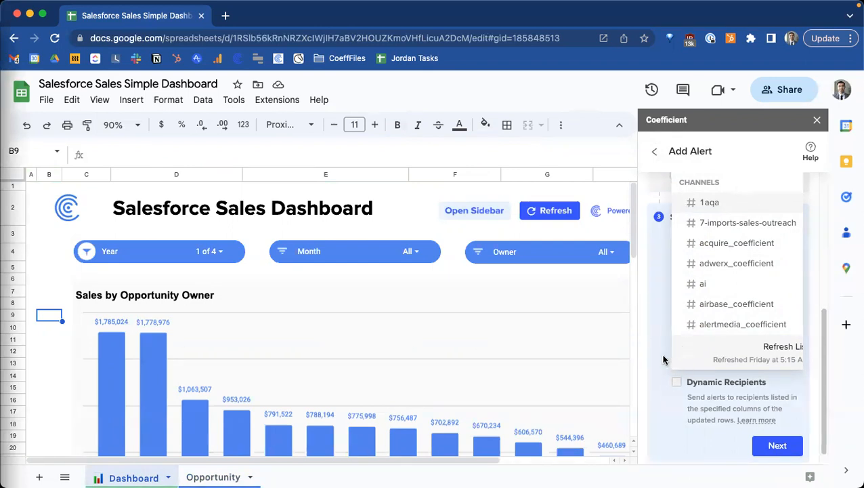
pyautogui.scroll(3, 757, 250)
pyautogui.scroll(-5, 757, 259)
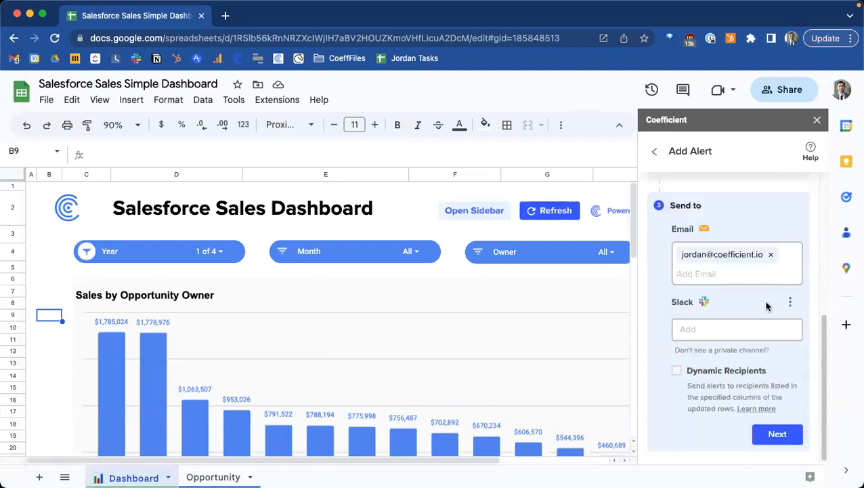
pyautogui.click(707, 330)
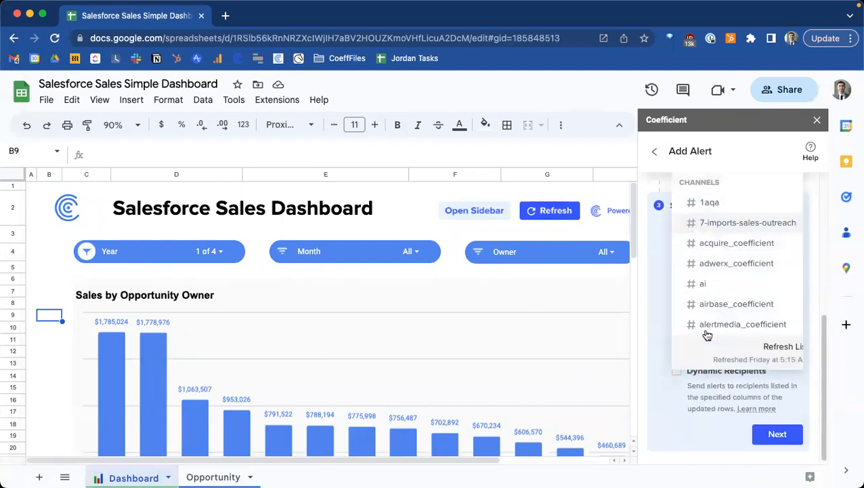
pyautogui.click(809, 257)
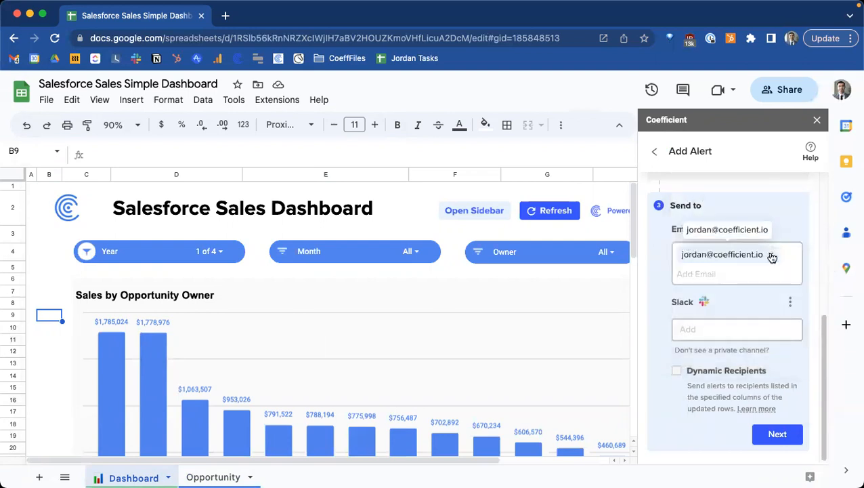
# - Add the Slack channel template-dashboard-snapshot-alerts as a recipient of the alert, alongside the existing email recipient
pyautogui.click(715, 329)
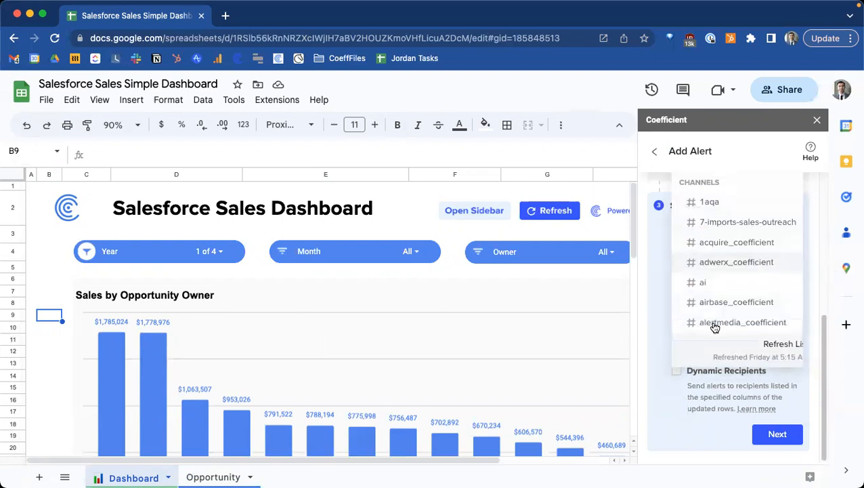
pyautogui.scroll(-5, 736, 263)
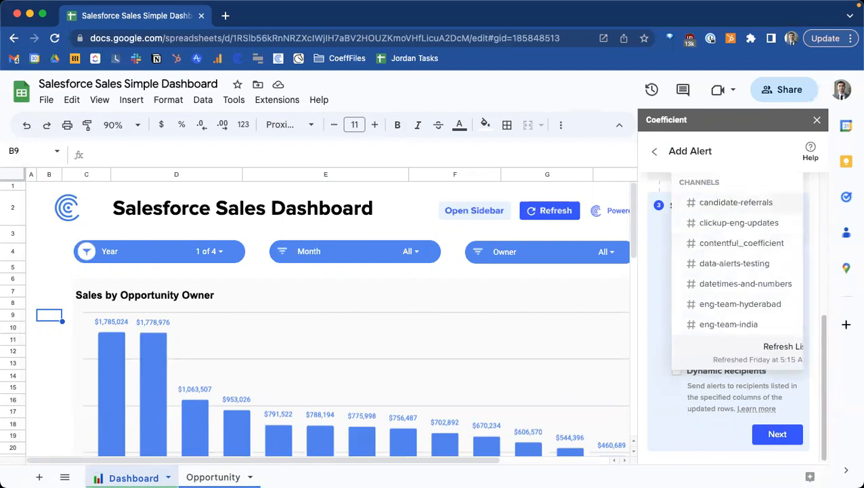
pyautogui.write('templa')
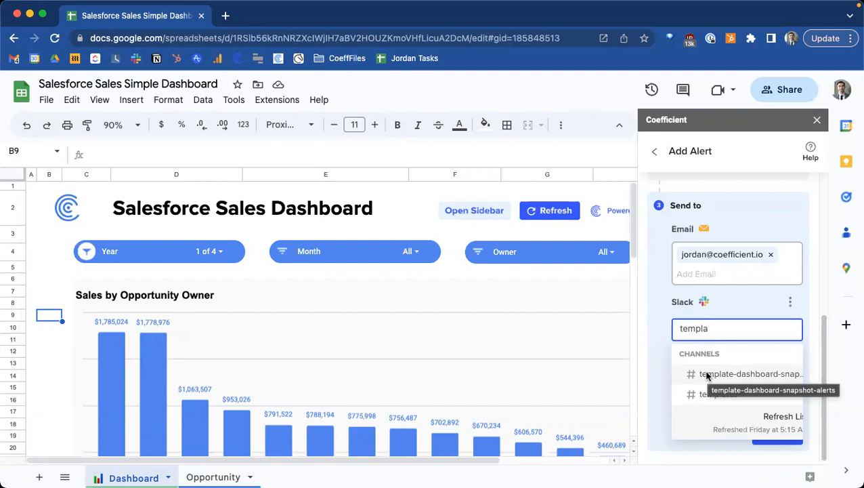
pyautogui.click(730, 373)
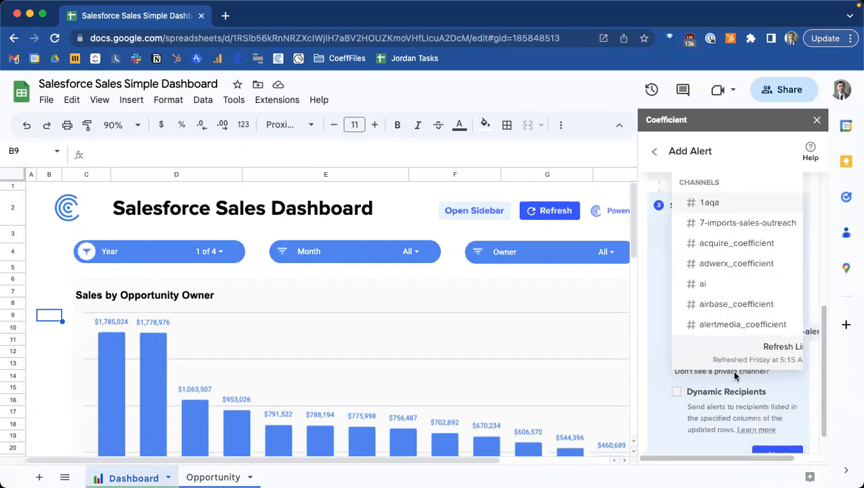
pyautogui.click(663, 355)
pyautogui.scroll(-1, 663, 355)
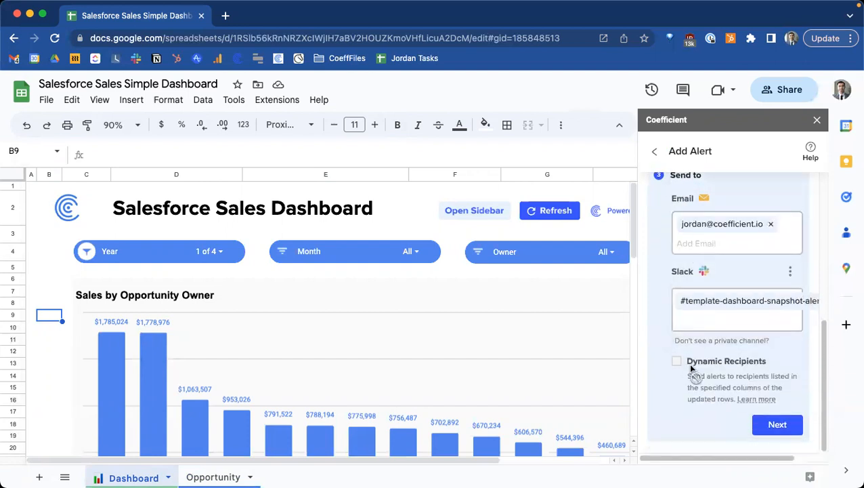
pyautogui.click(777, 424)
# - Name the alert "Salesforce Sales Dashboard"
pyautogui.scroll(-1, 745, 406)
pyautogui.click(731, 398)
pyautogui.write('Salesfor')
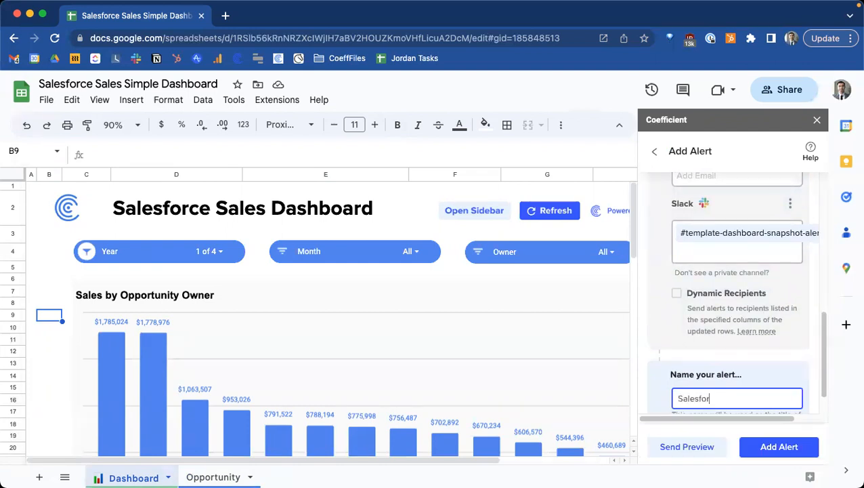
pyautogui.write('ce Sales Dashboard')
pyautogui.scroll(-2, 733, 394)
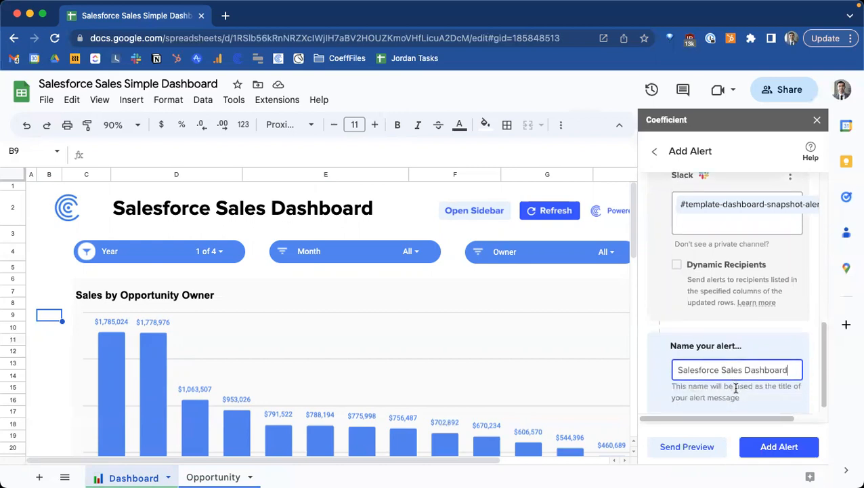
# - Send a preview of the screenshot alert and add the alert to the spreadsheet
pyautogui.click(687, 447)
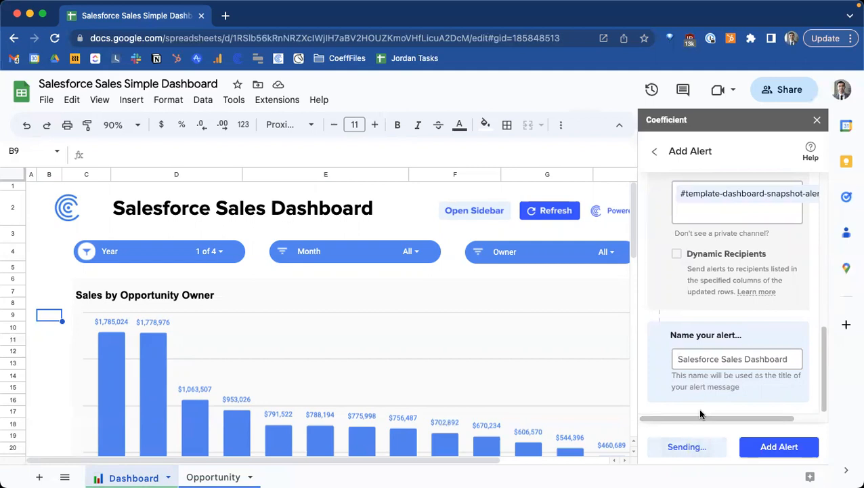
pyautogui.press('super+Tab')
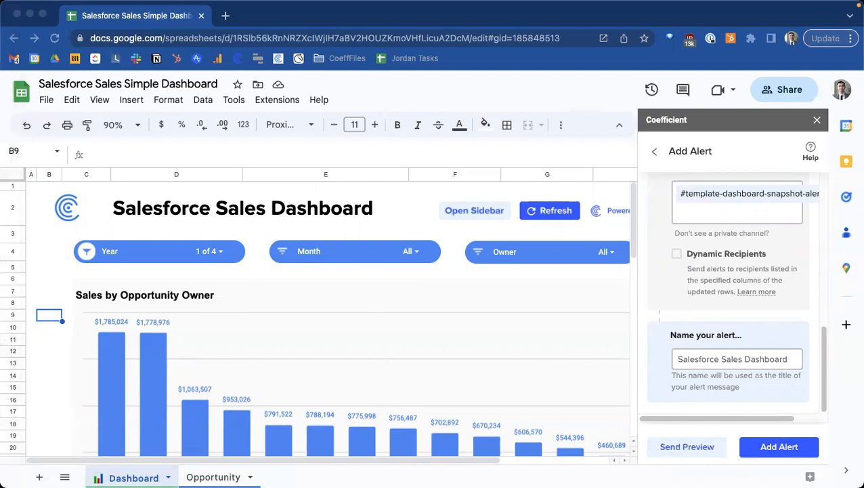
pyautogui.click(787, 450)
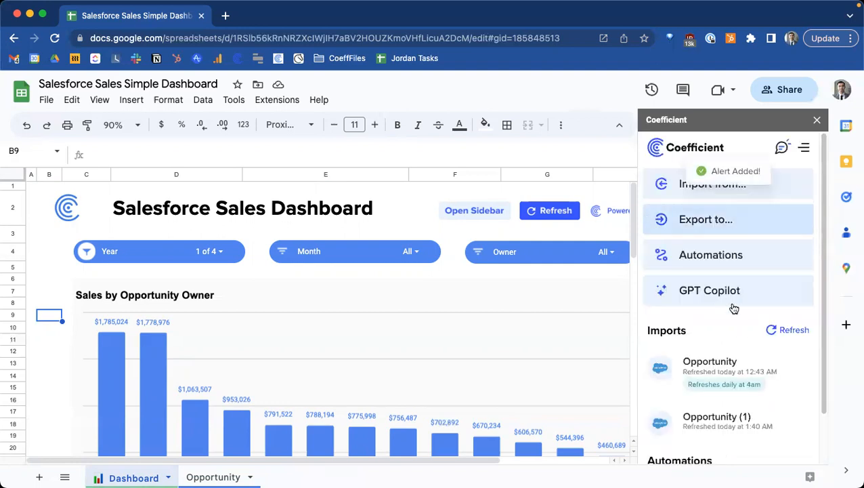
# - Glance over the Coefficient imports and automations and set the Dashboard sheet's zoom to 75%
pyautogui.scroll(-2, 734, 309)
pyautogui.scroll(2, 731, 298)
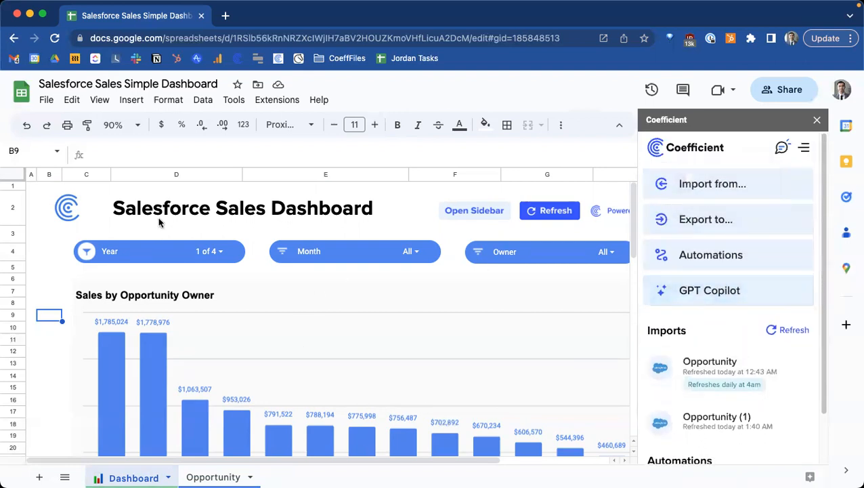
pyautogui.click(132, 125)
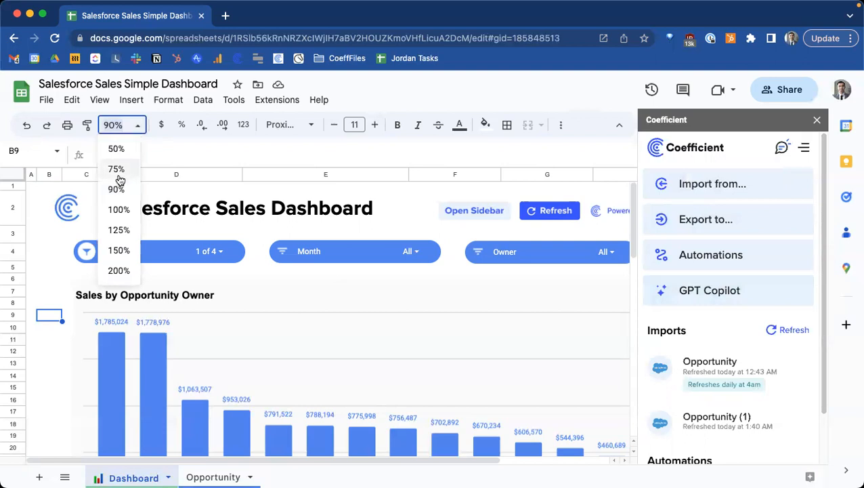
pyautogui.click(119, 175)
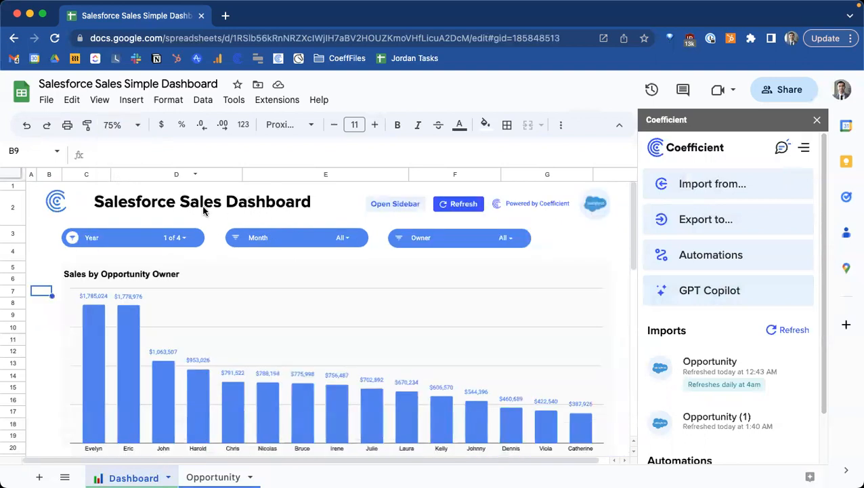